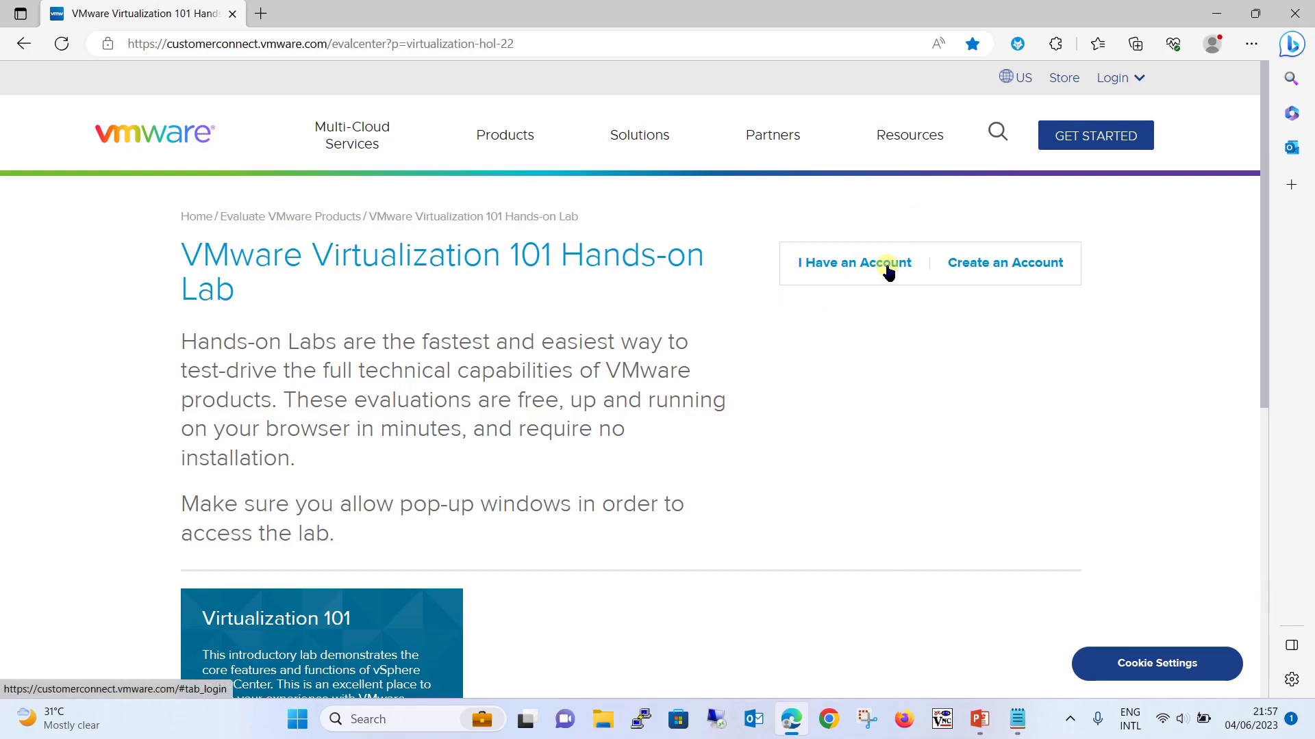
Sign in to Customer Connect with the account e-mail and password, declining to save the password
{"action": "left_click", "coordinate": [887, 271]}
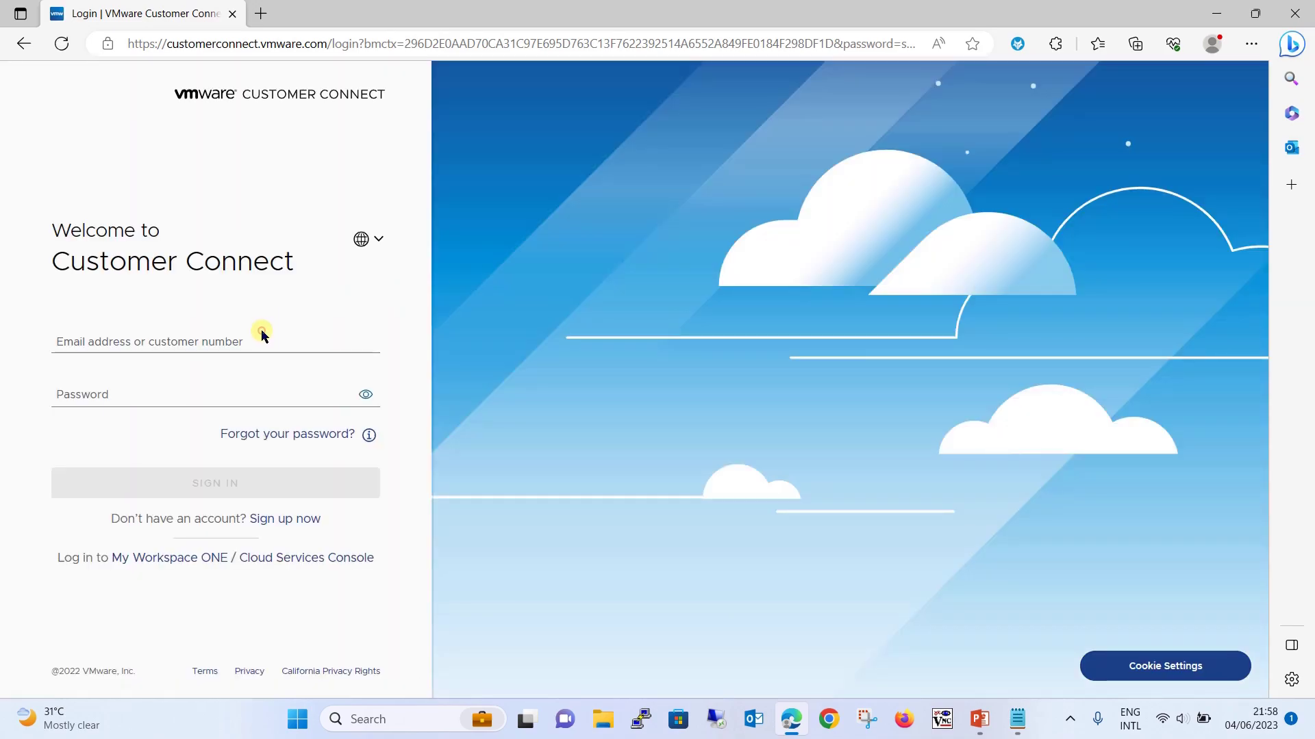
{"action": "left_click", "coordinate": [224, 342]}
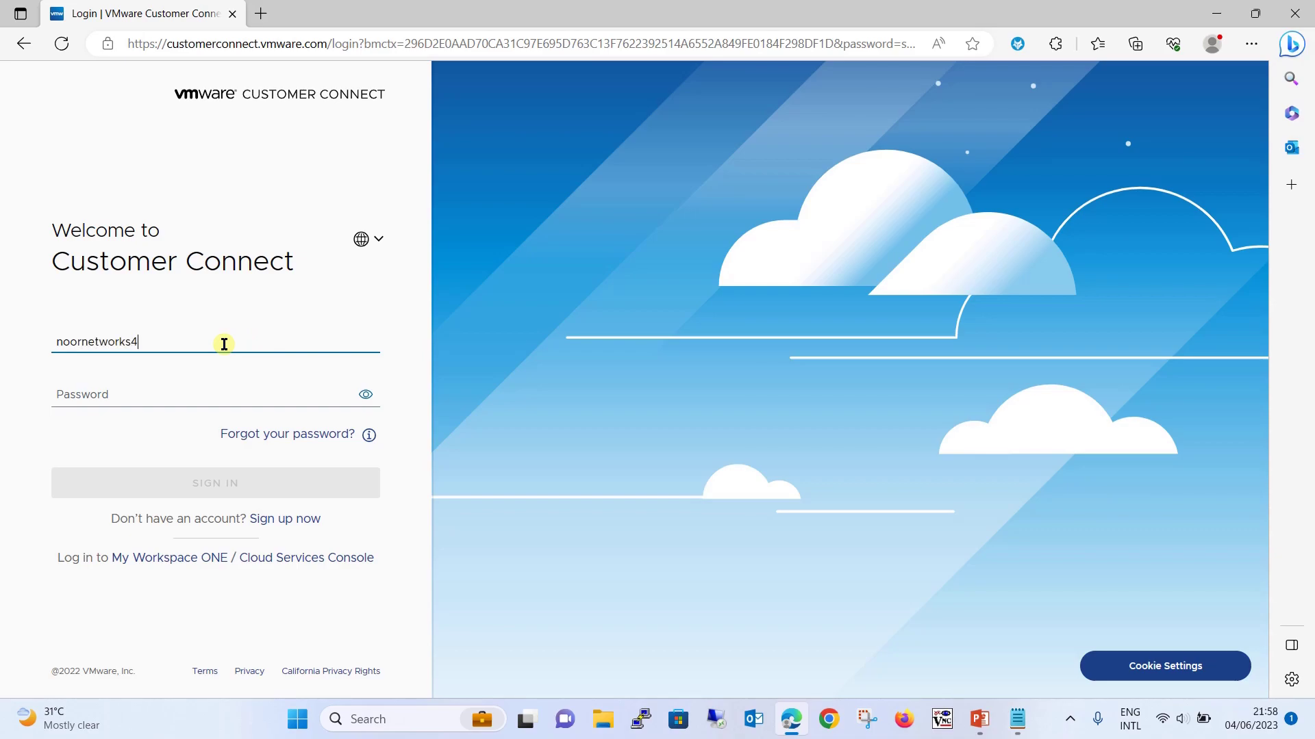
{"action": "key", "text": "Tab"}
{"action": "type", "text": "*"}
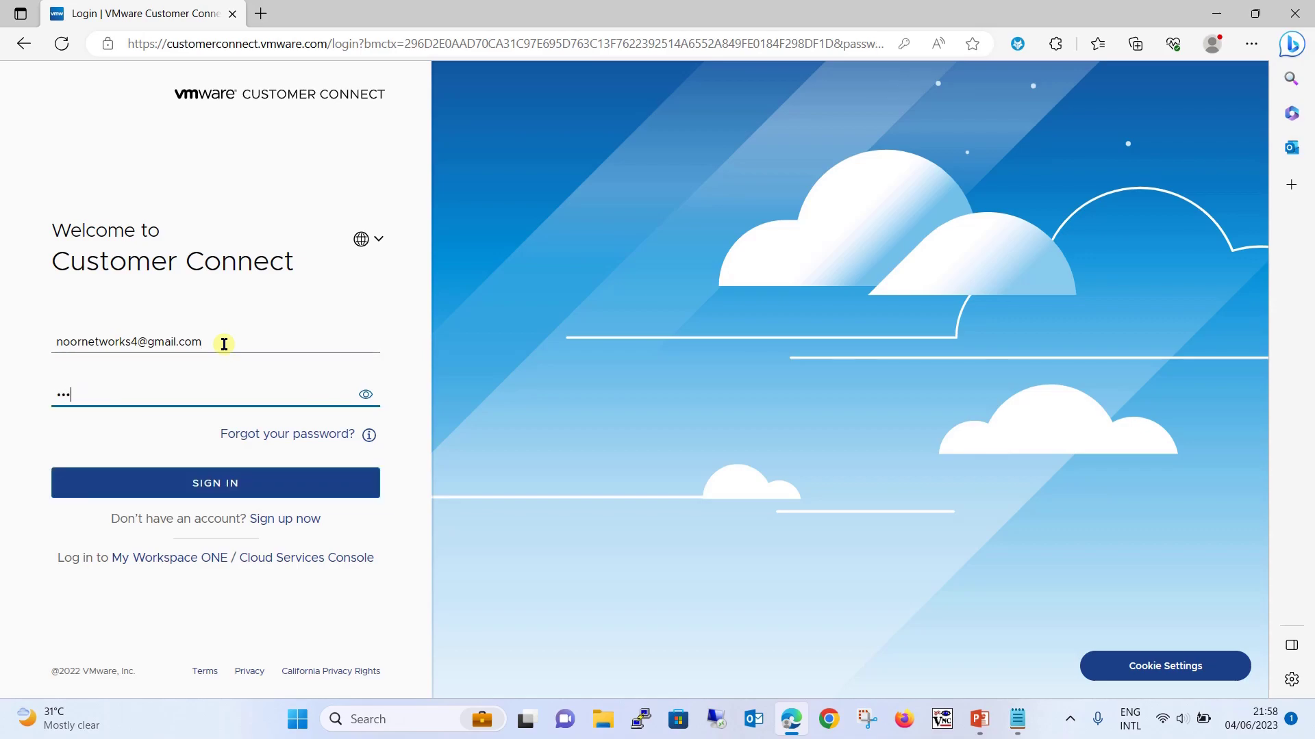
{"action": "key", "text": "Return"}
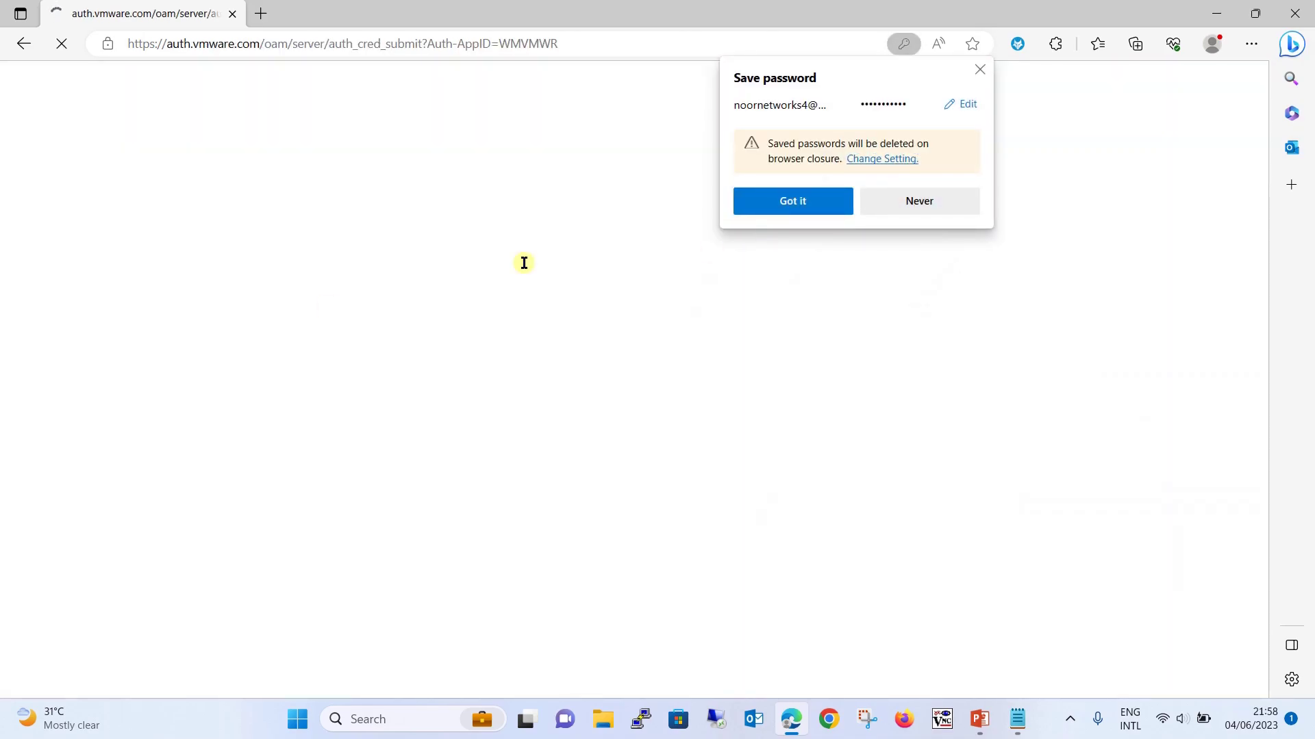
{"action": "left_click", "coordinate": [918, 201]}
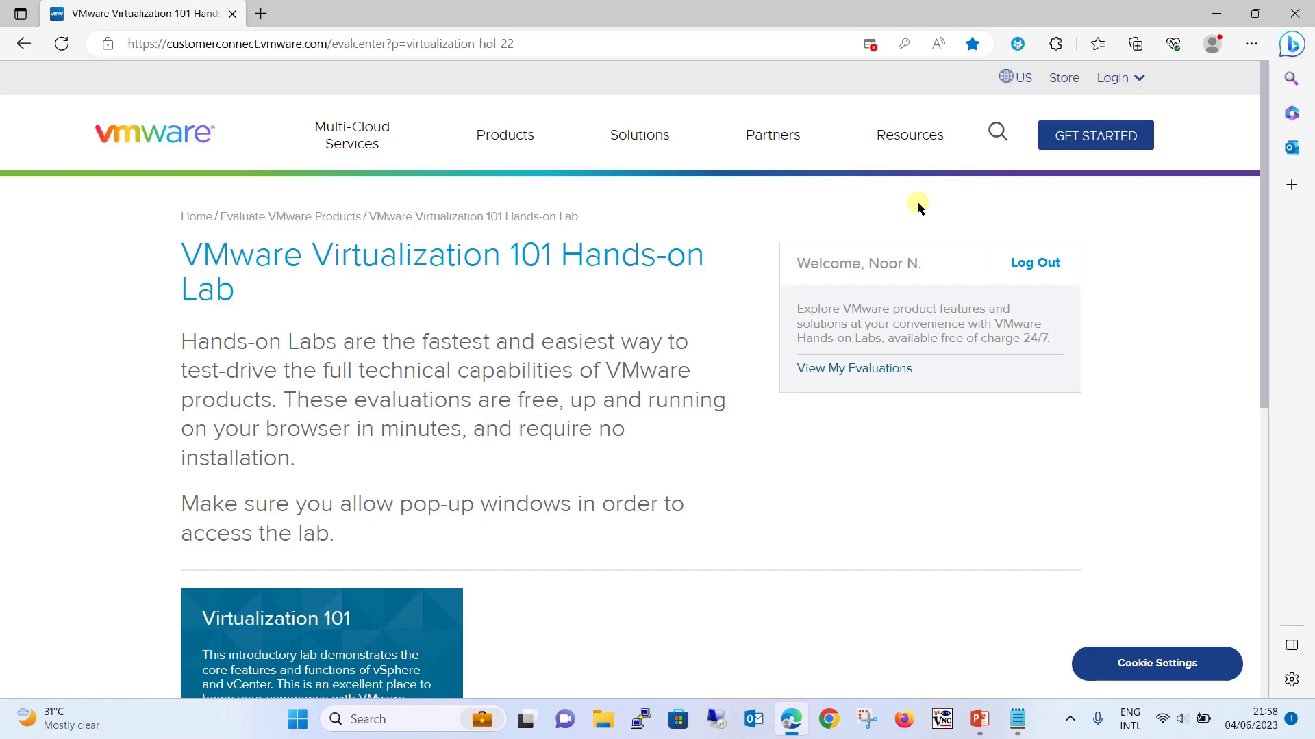
Always allow pop-ups and redirects from Customer Connect so the lab console window opens
{"action": "left_click", "coordinate": [871, 45]}
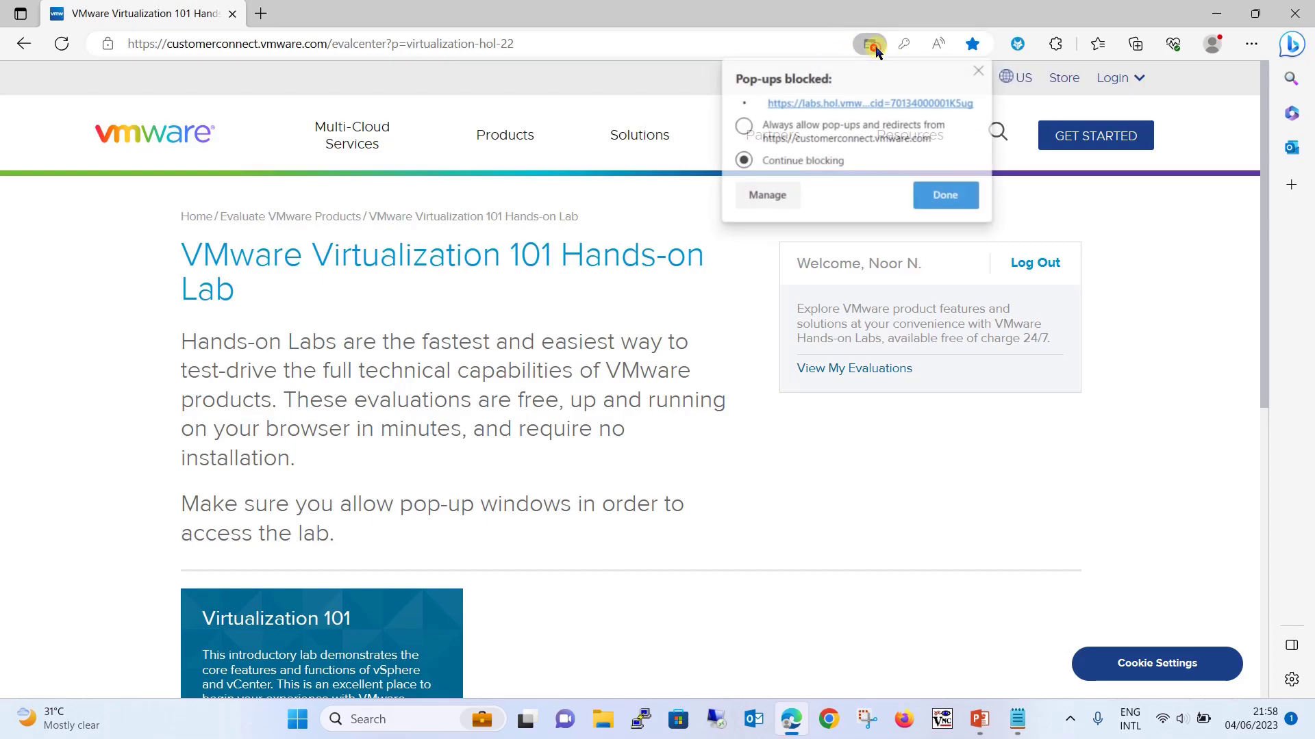
{"action": "left_click", "coordinate": [798, 130]}
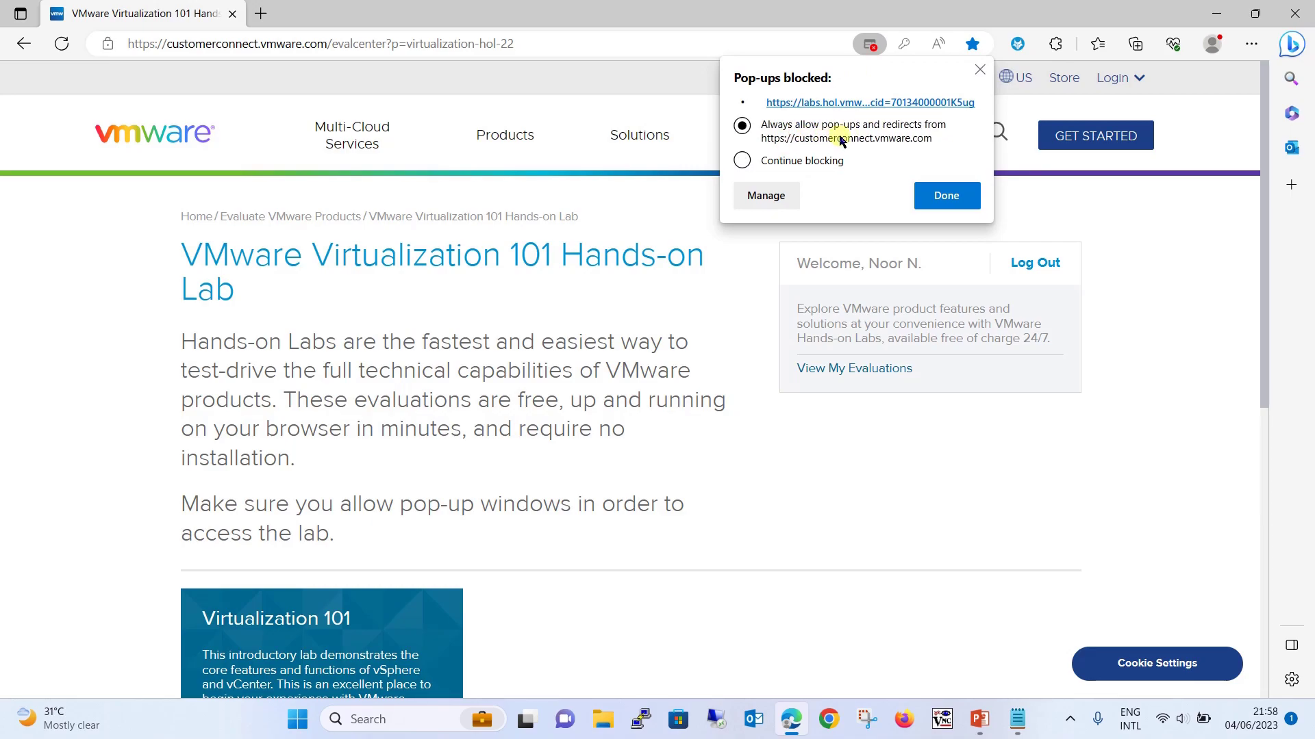
{"action": "left_click", "coordinate": [948, 197]}
{"action": "left_click", "coordinate": [871, 215]}
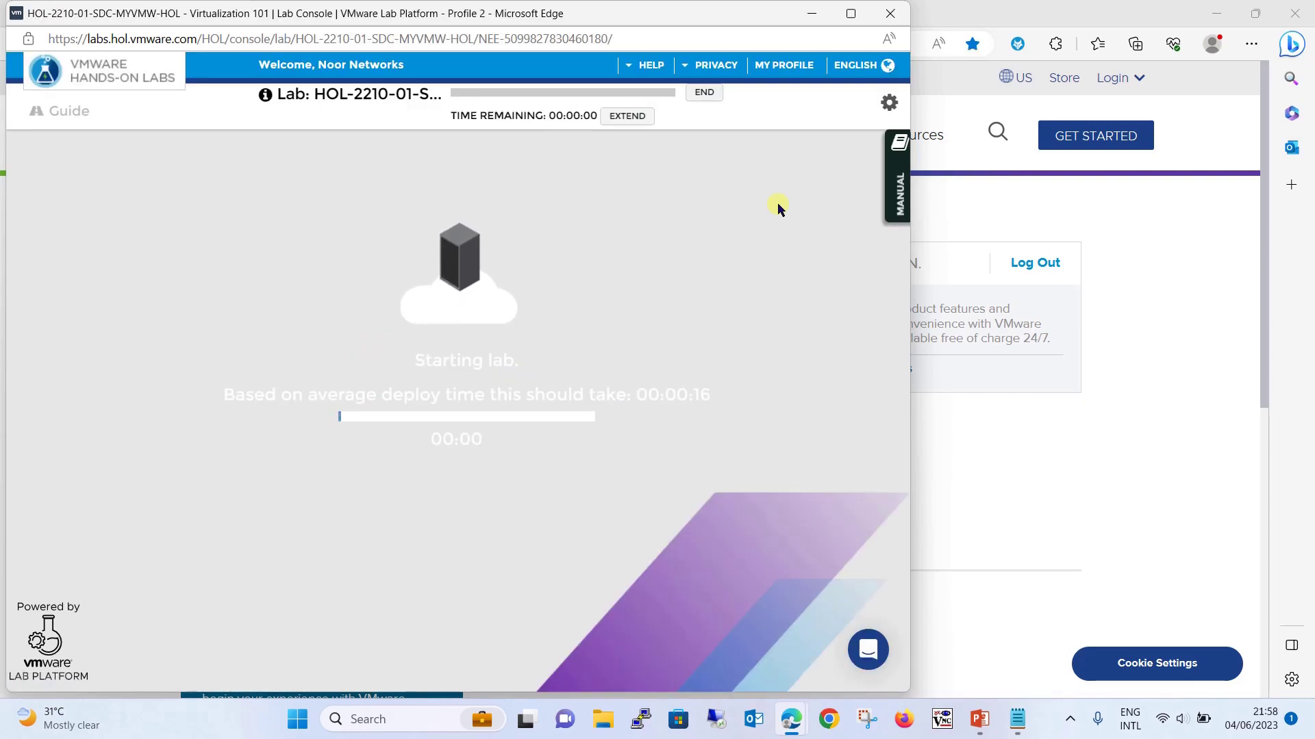
Maximize the lab window and extend the remaining lab time to over nine hours
{"action": "left_click", "coordinate": [849, 14]}
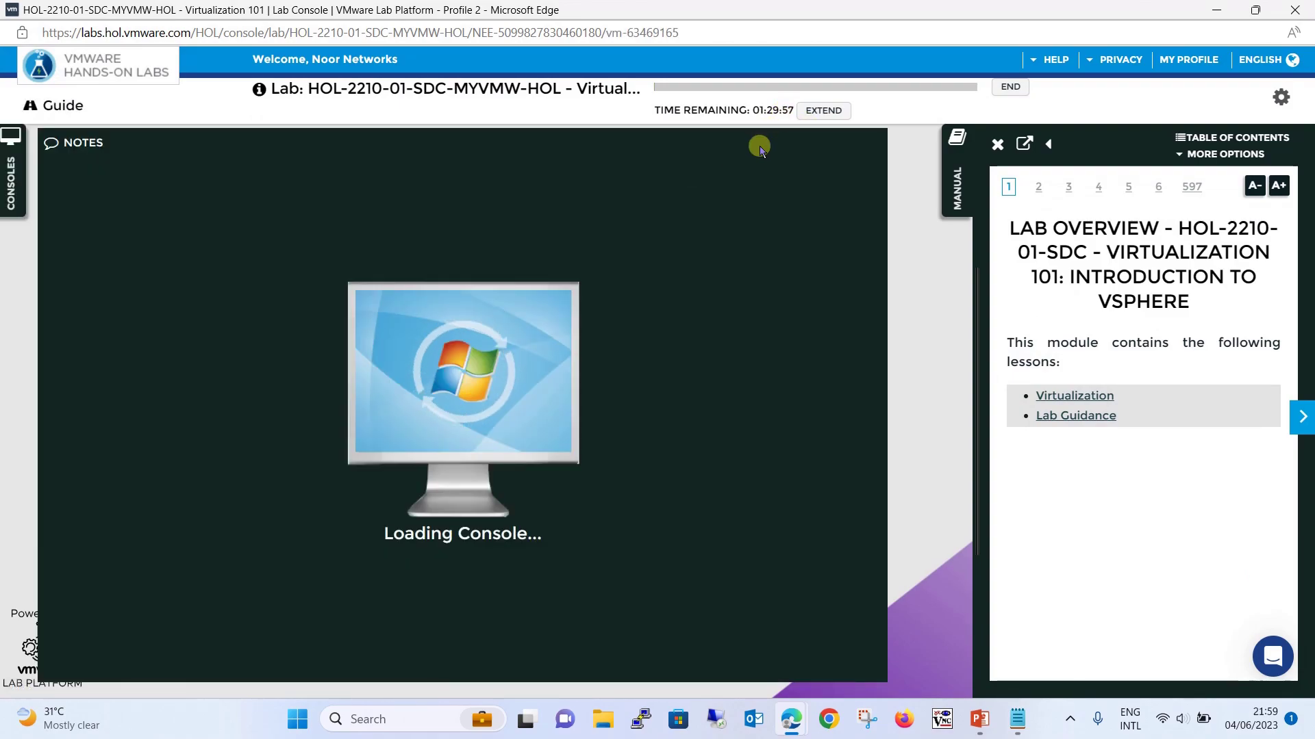
{"action": "left_click", "coordinate": [822, 115]}
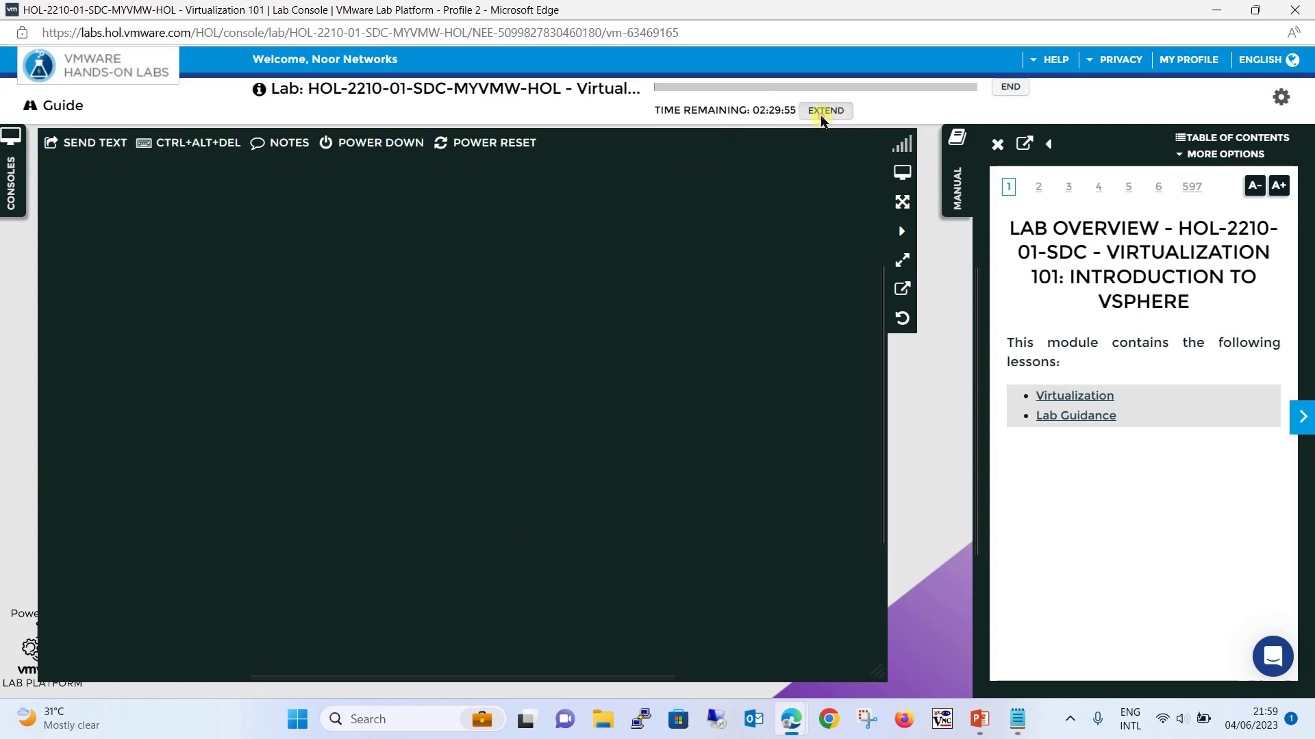
{"action": "left_click", "coordinate": [825, 111]}
{"action": "left_click", "coordinate": [822, 117]}
{"action": "left_click", "coordinate": [823, 118]}
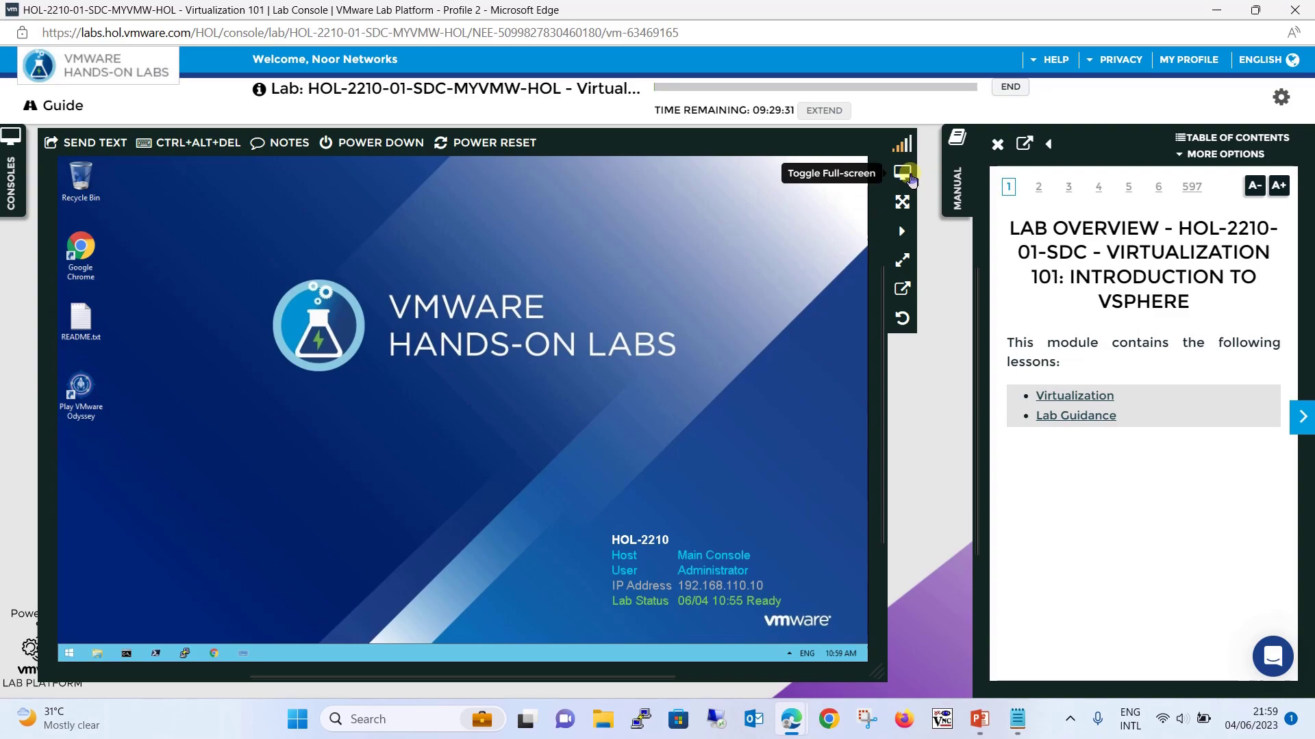
Show the lab desktop full screen with the Manual panel collapsed
{"action": "left_click", "coordinate": [902, 202]}
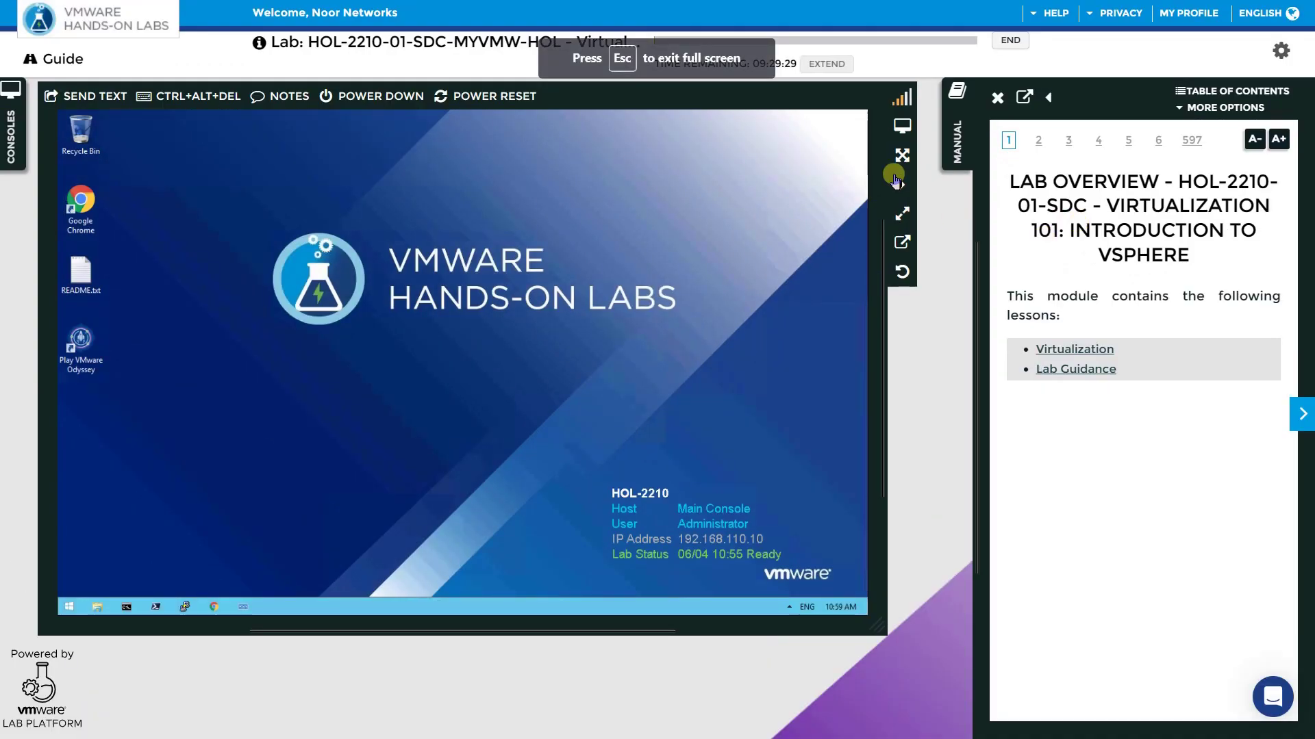
{"action": "left_click", "coordinate": [901, 158]}
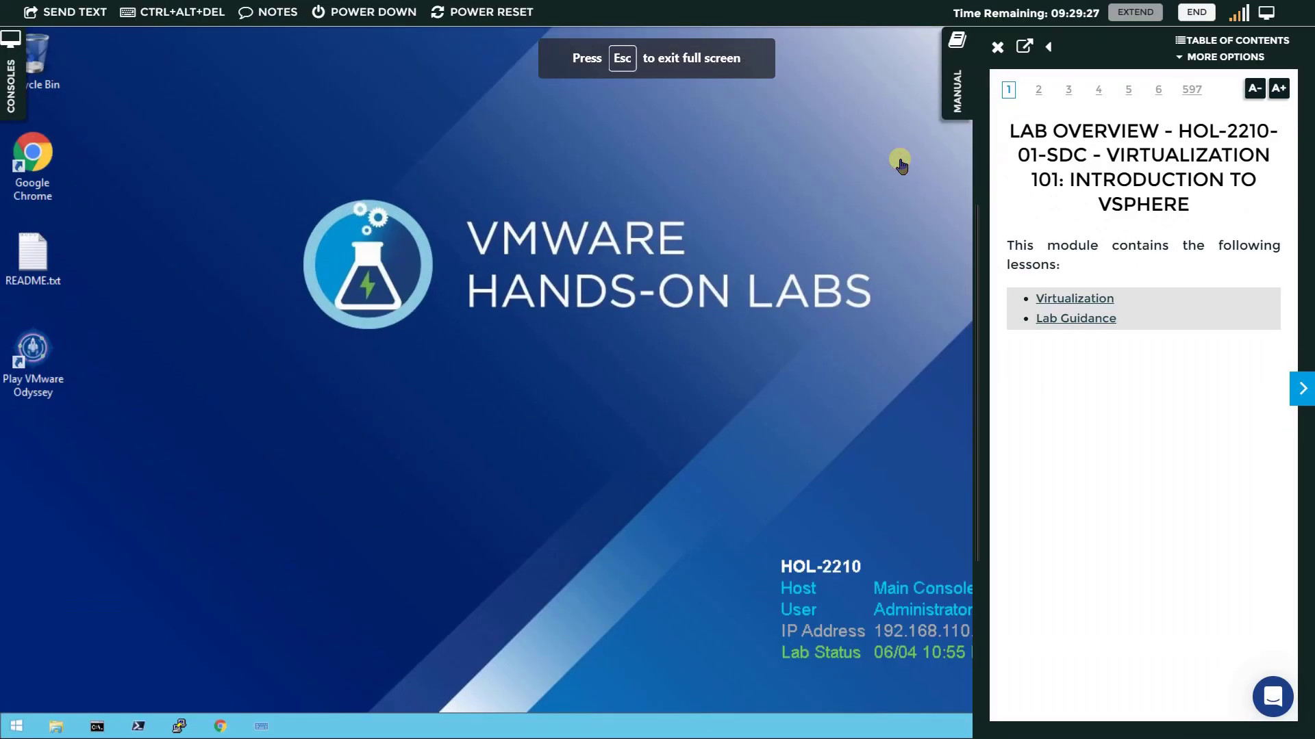
{"action": "left_click", "coordinate": [1041, 49]}
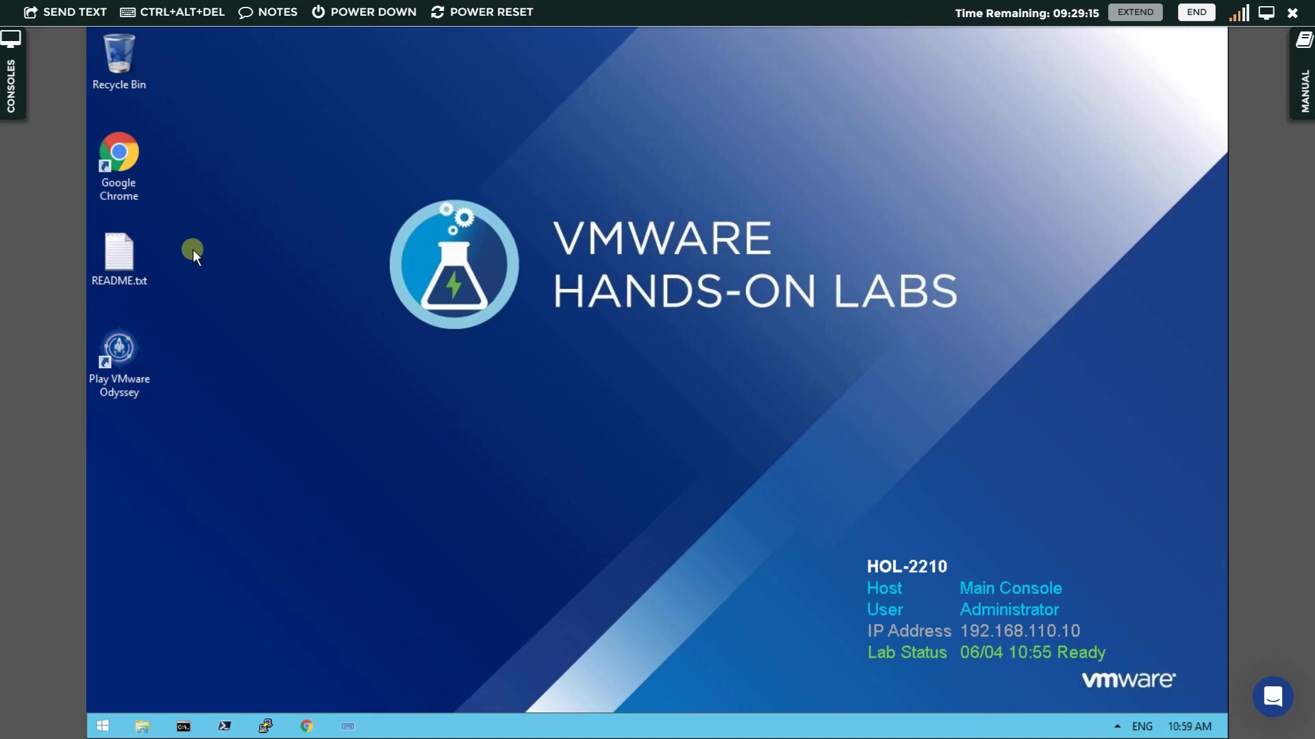
Launch Chrome and log in to vcsa-01a.corp.local:5480 with the autofilled root credentials
{"action": "double_click", "coordinate": [121, 168]}
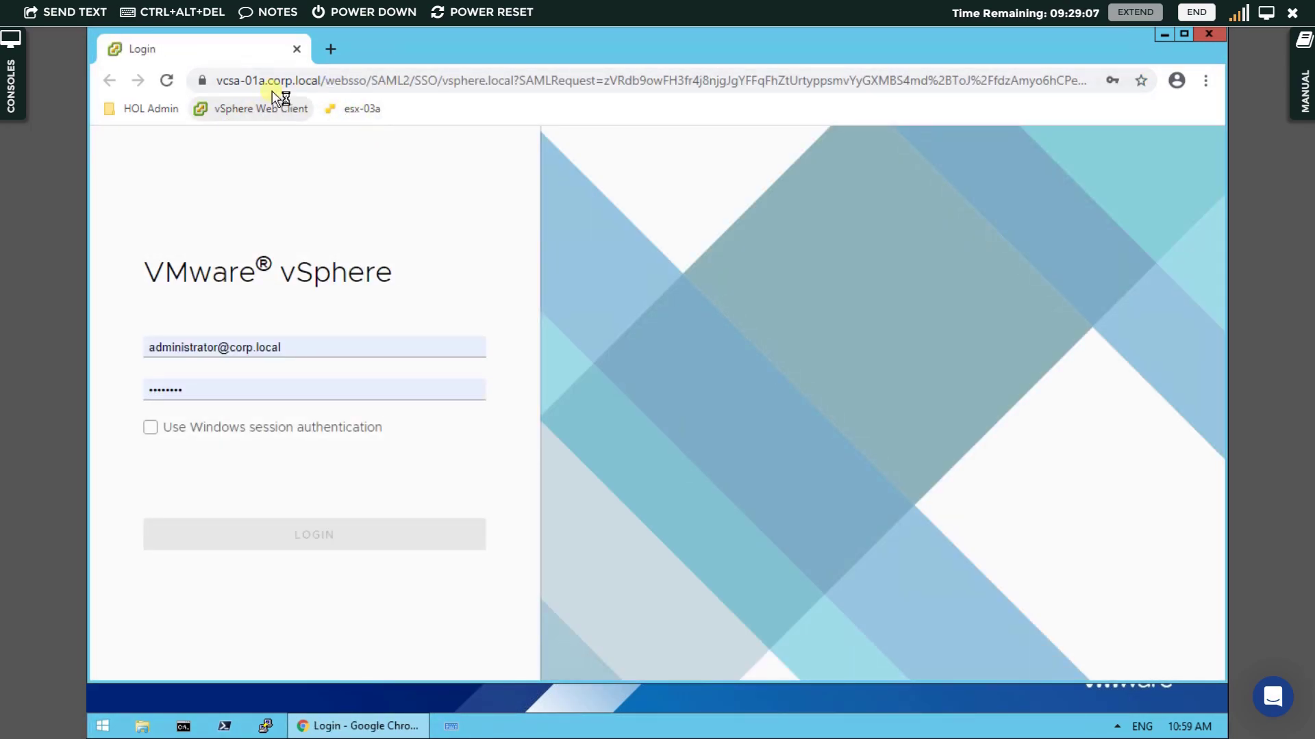
{"action": "left_click", "coordinate": [331, 48]}
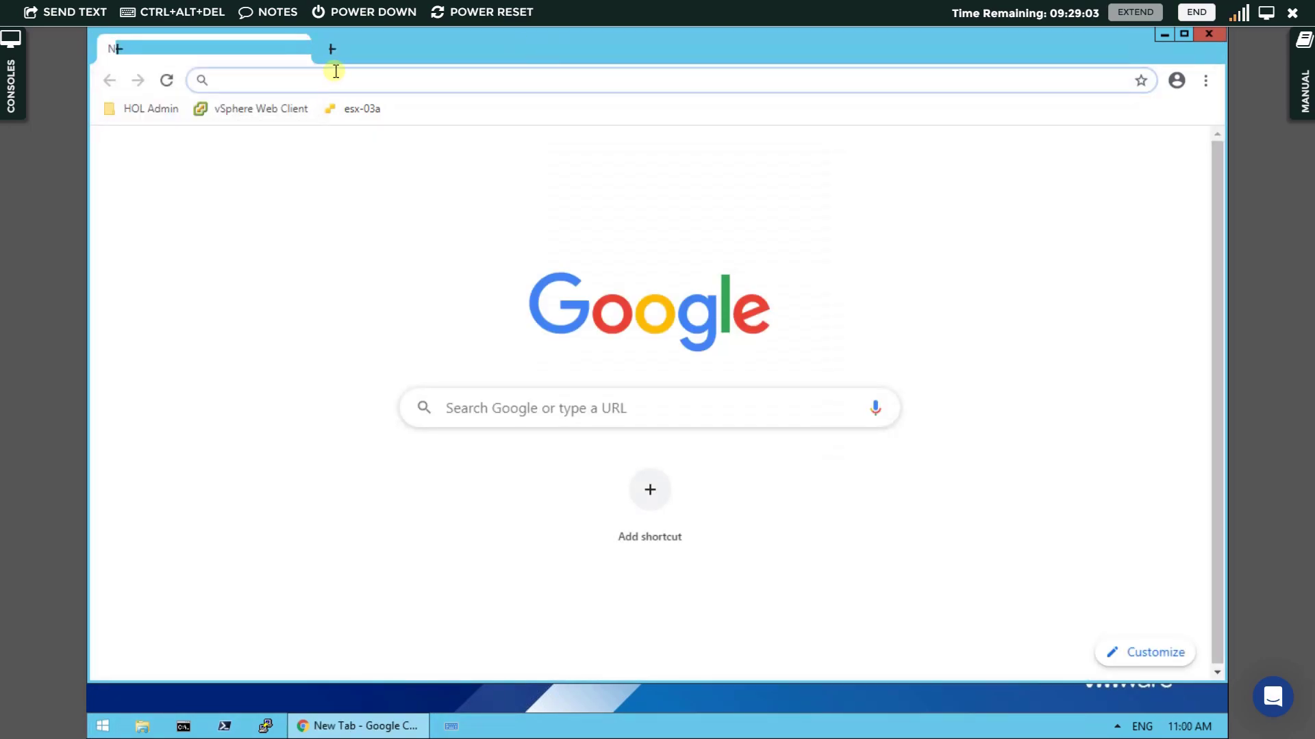
{"action": "type", "text": "vcsa-01a.corp.local/ui/"}
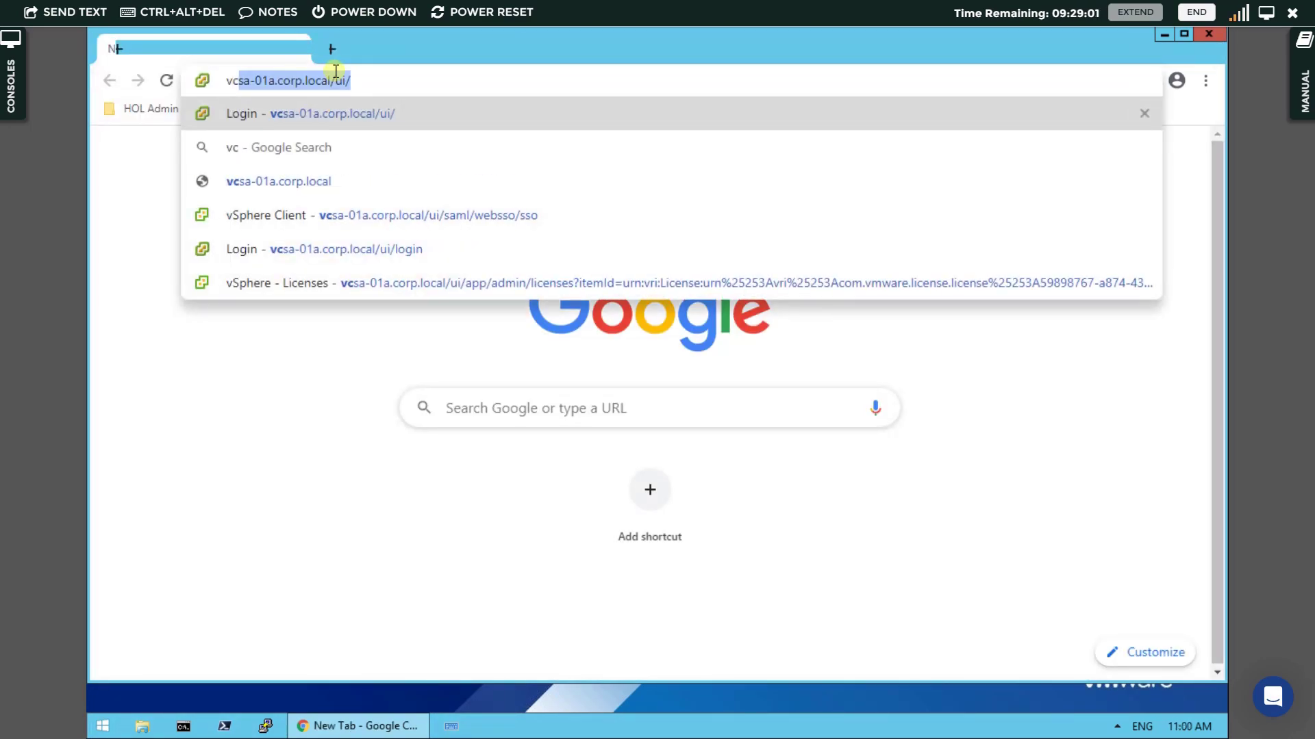
{"action": "key", "text": "Right"}
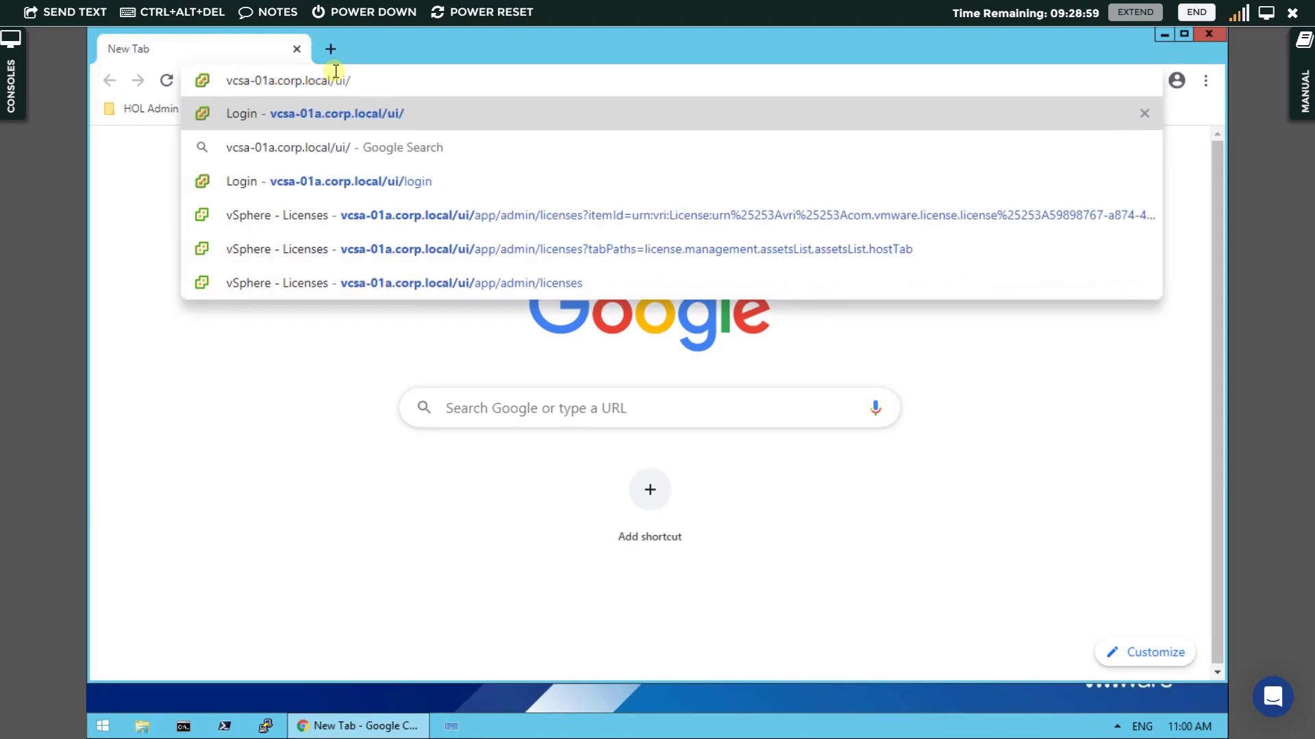
{"action": "key", "text": "BackSpace"}
{"action": "key", "text": "BackSpace"}
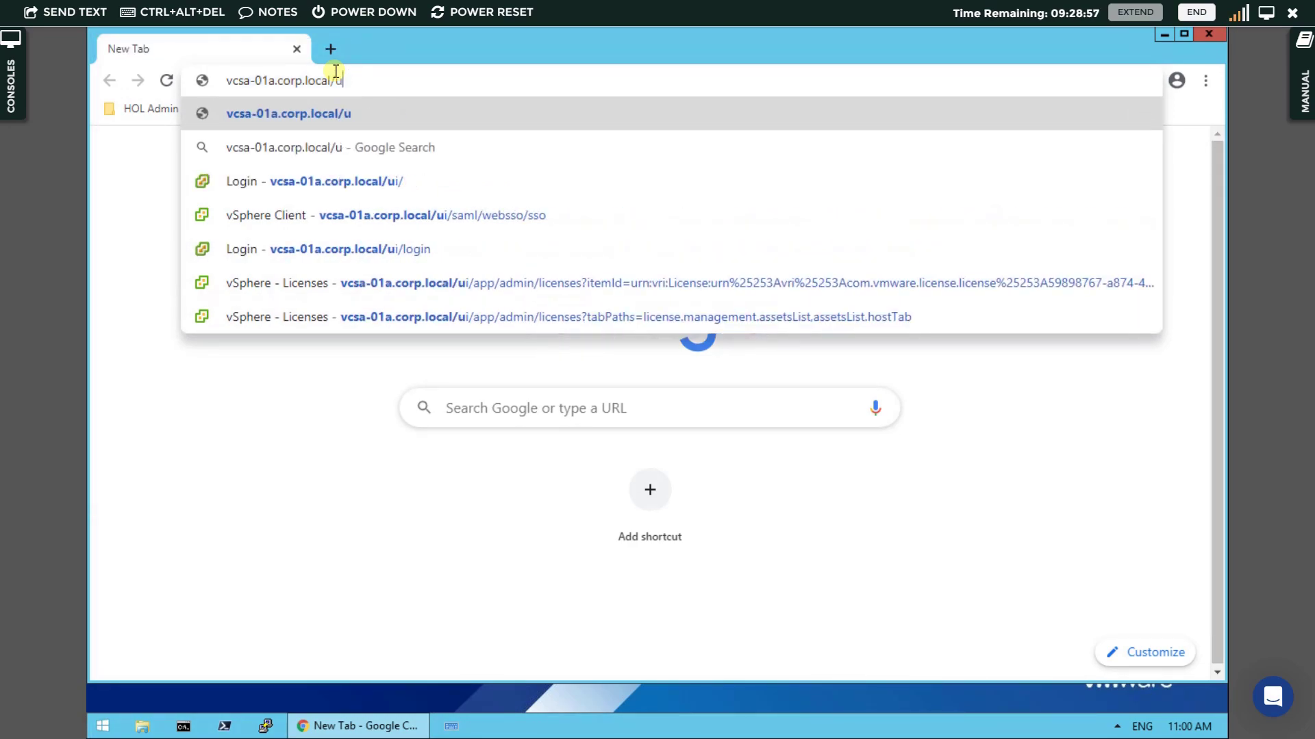
{"action": "key", "text": "BackSpace"}
{"action": "key", "text": "BackSpace"}
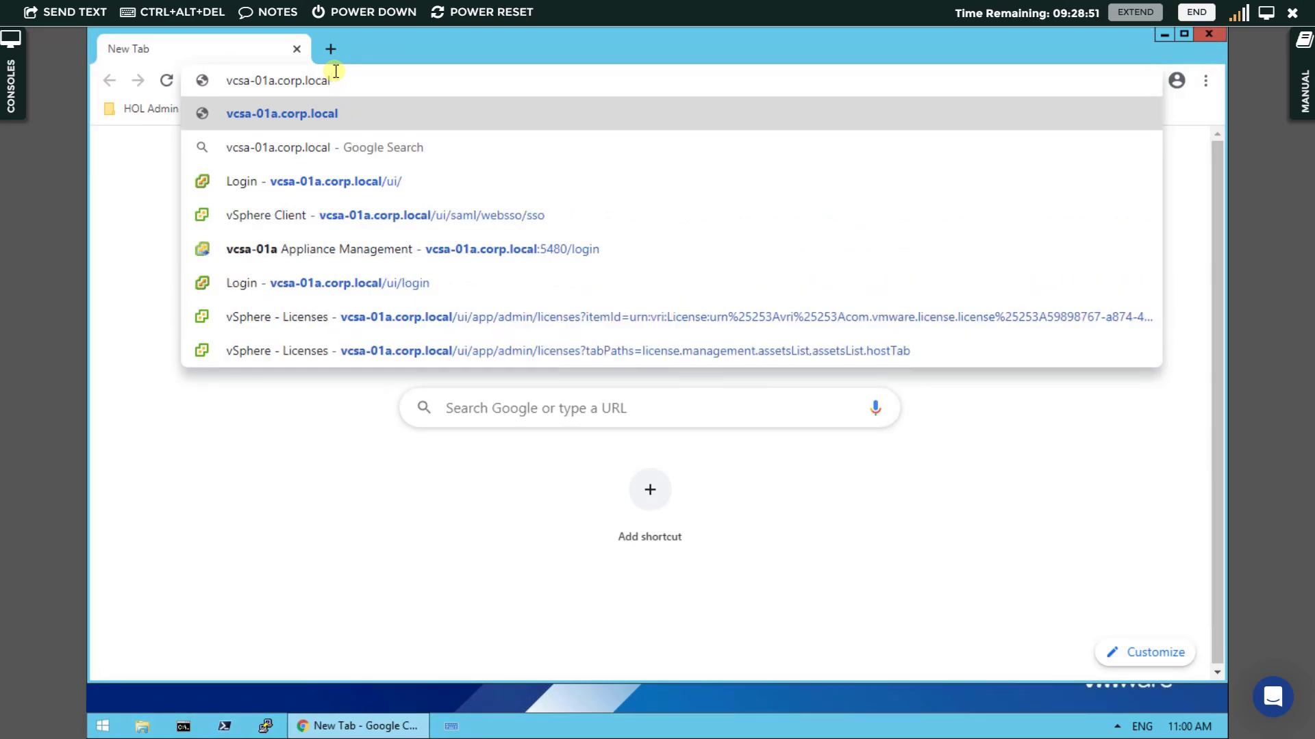
{"action": "type", "text": ":"}
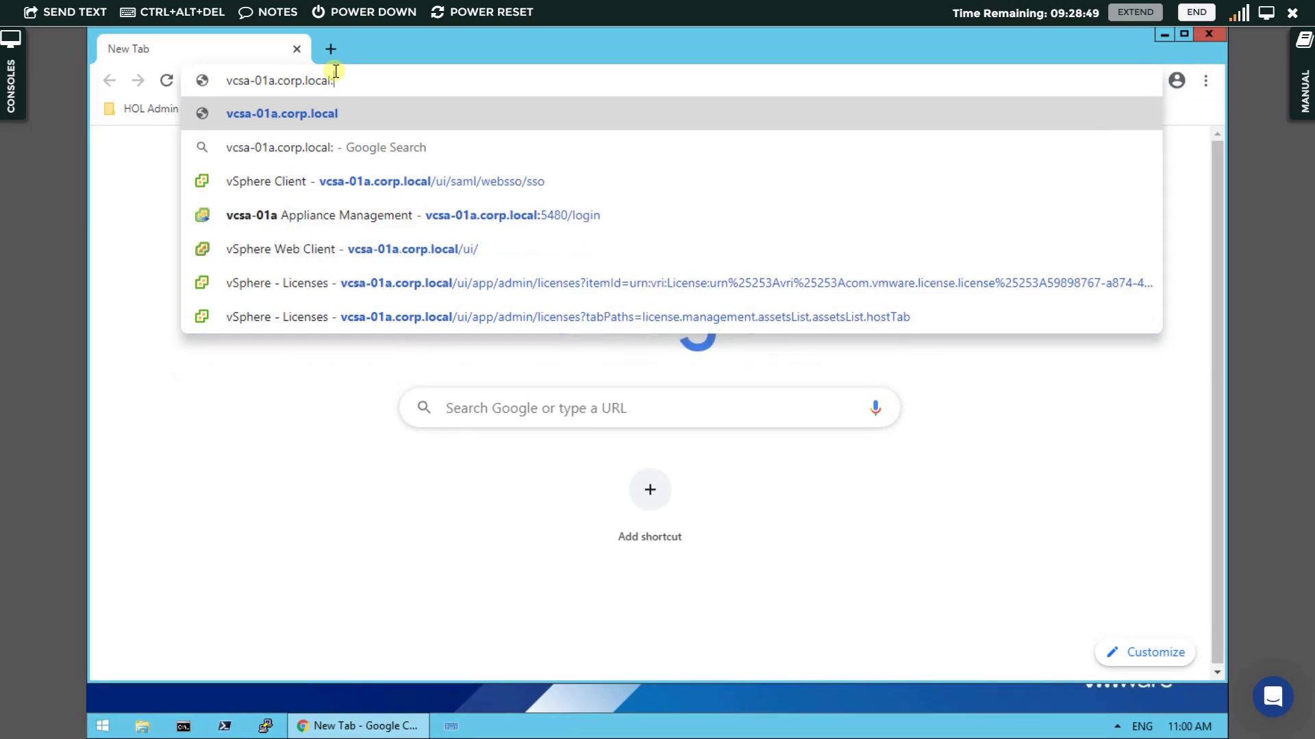
{"action": "type", "text": "548"}
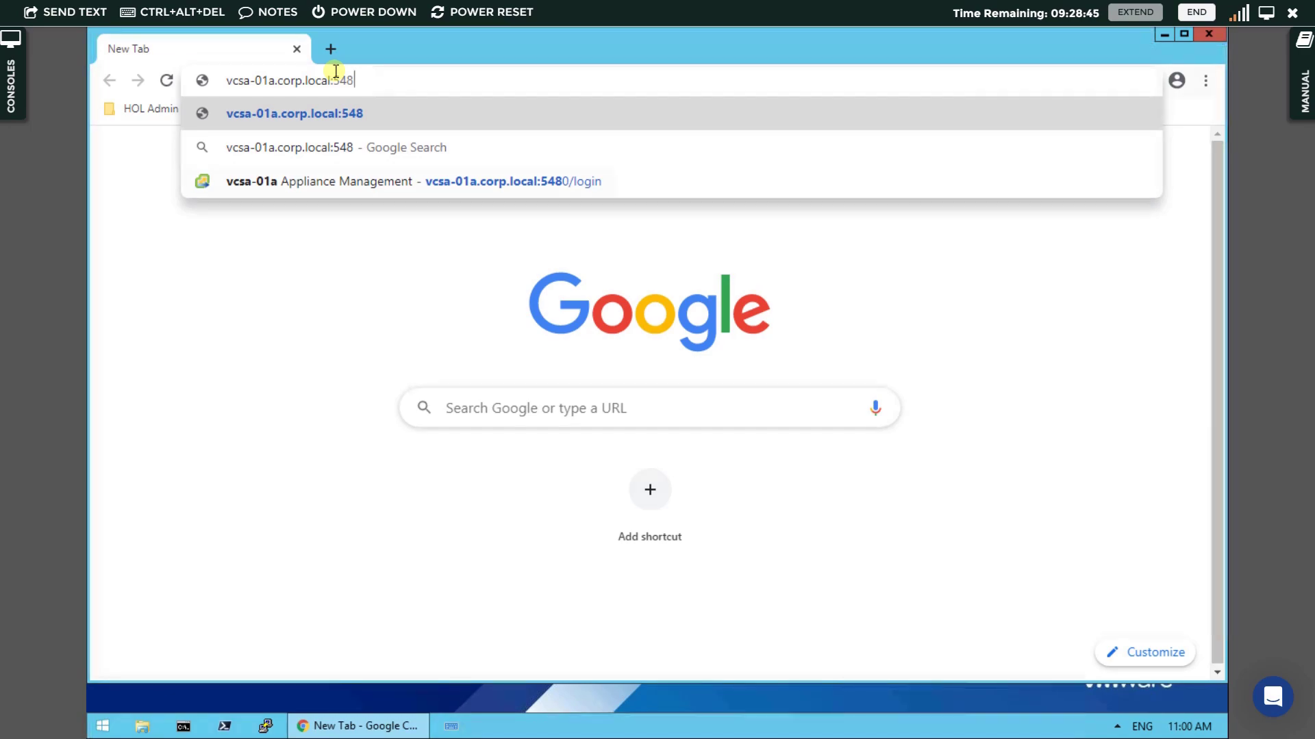
{"action": "type", "text": "0"}
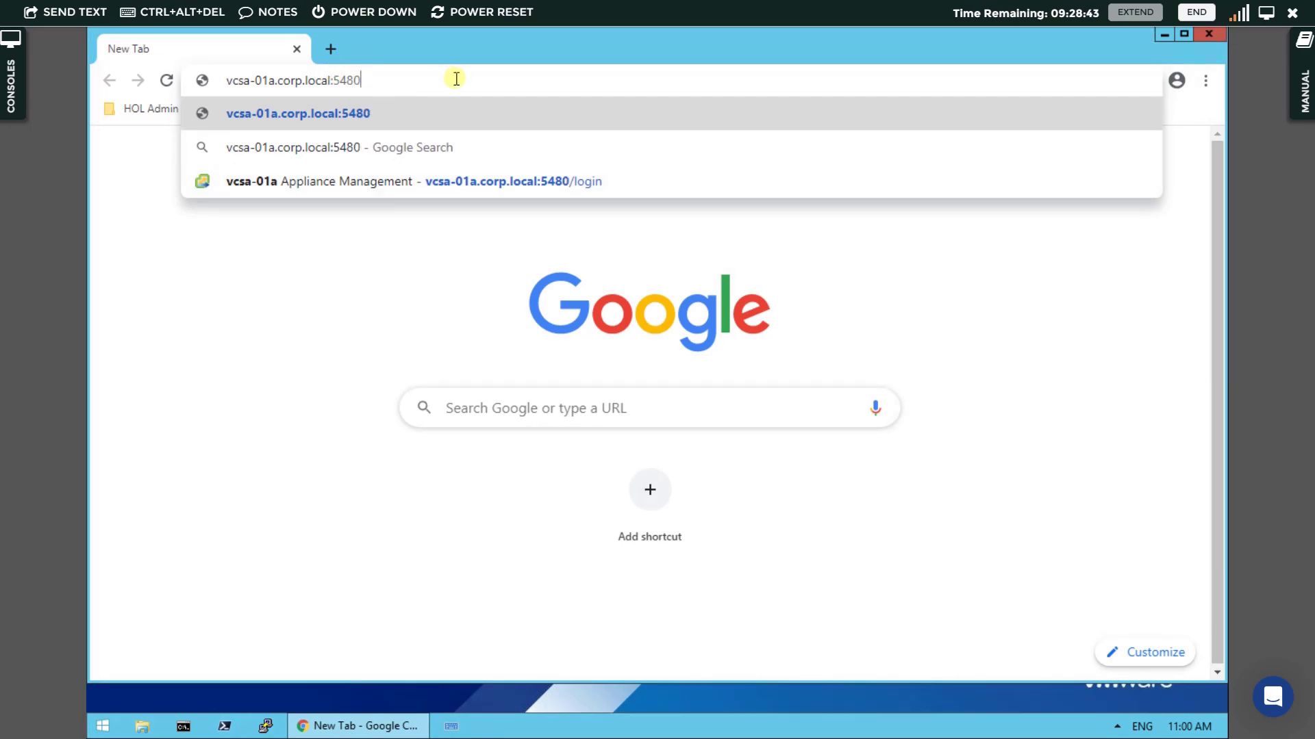
{"action": "key", "text": "Return"}
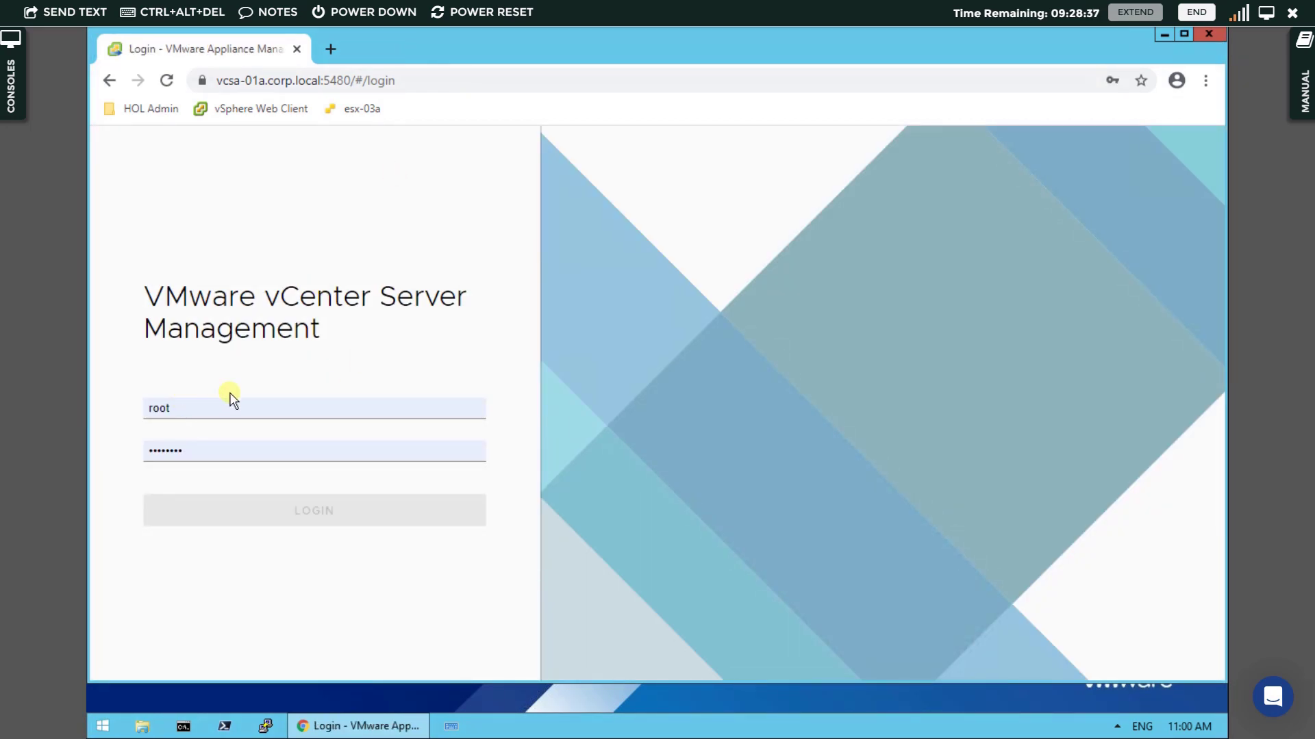
{"action": "left_click", "coordinate": [329, 477]}
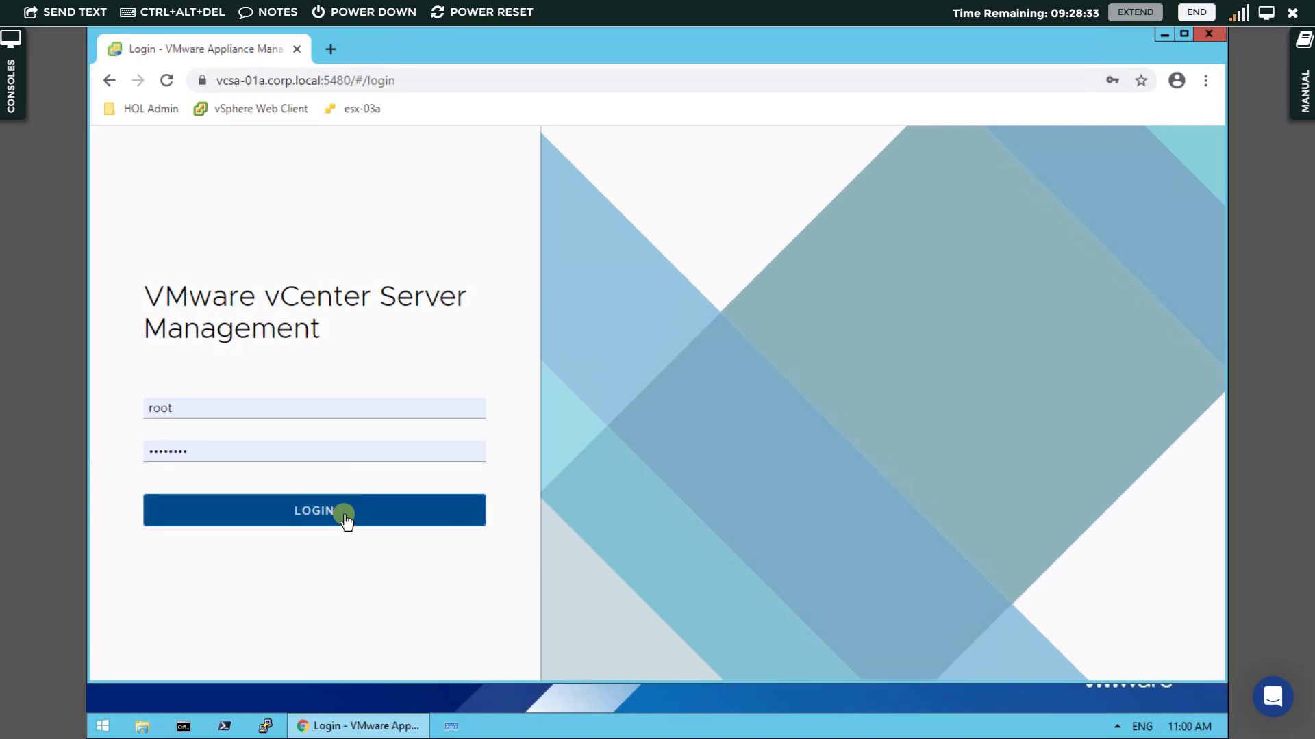
{"action": "left_click", "coordinate": [345, 519]}
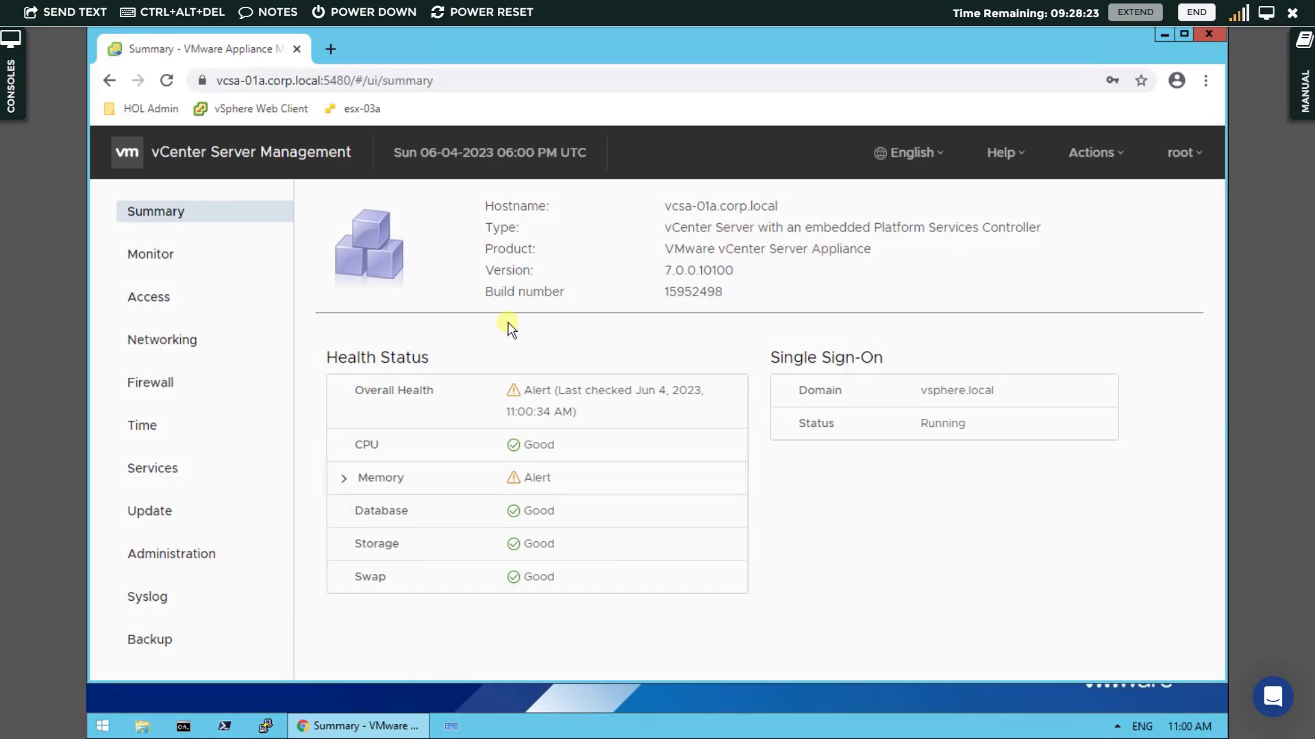
Browse the Monitor, Access, Networking, Firewall and Time pages, ending on the Services list
{"action": "left_click", "coordinate": [194, 260]}
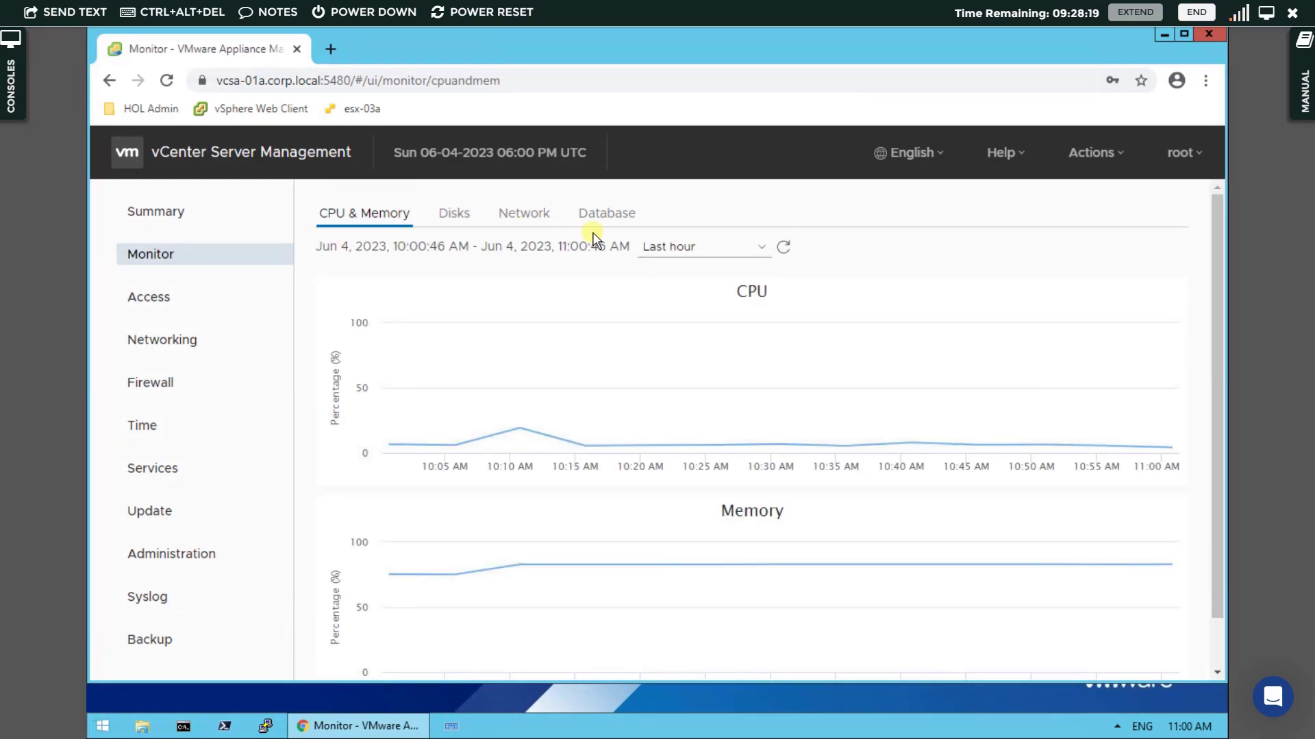
{"action": "left_click", "coordinate": [170, 302]}
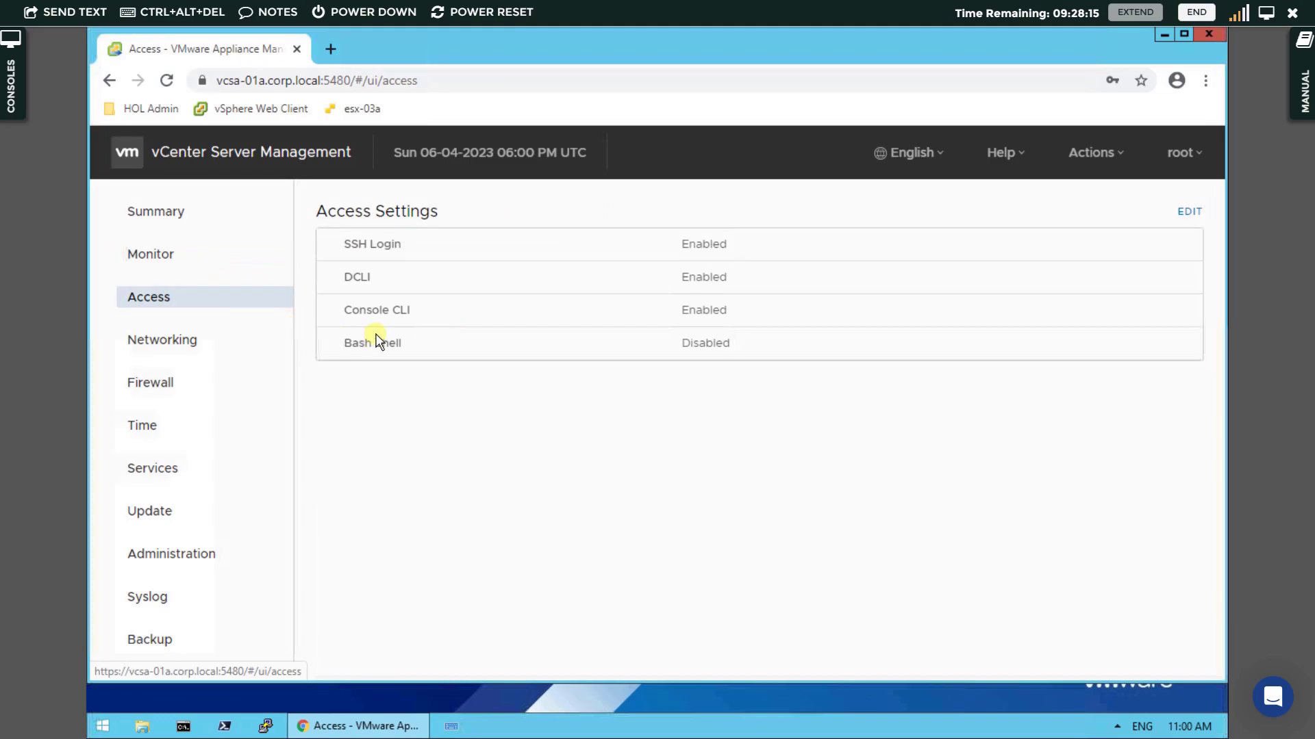
{"action": "left_click", "coordinate": [187, 340]}
{"action": "left_click", "coordinate": [169, 388]}
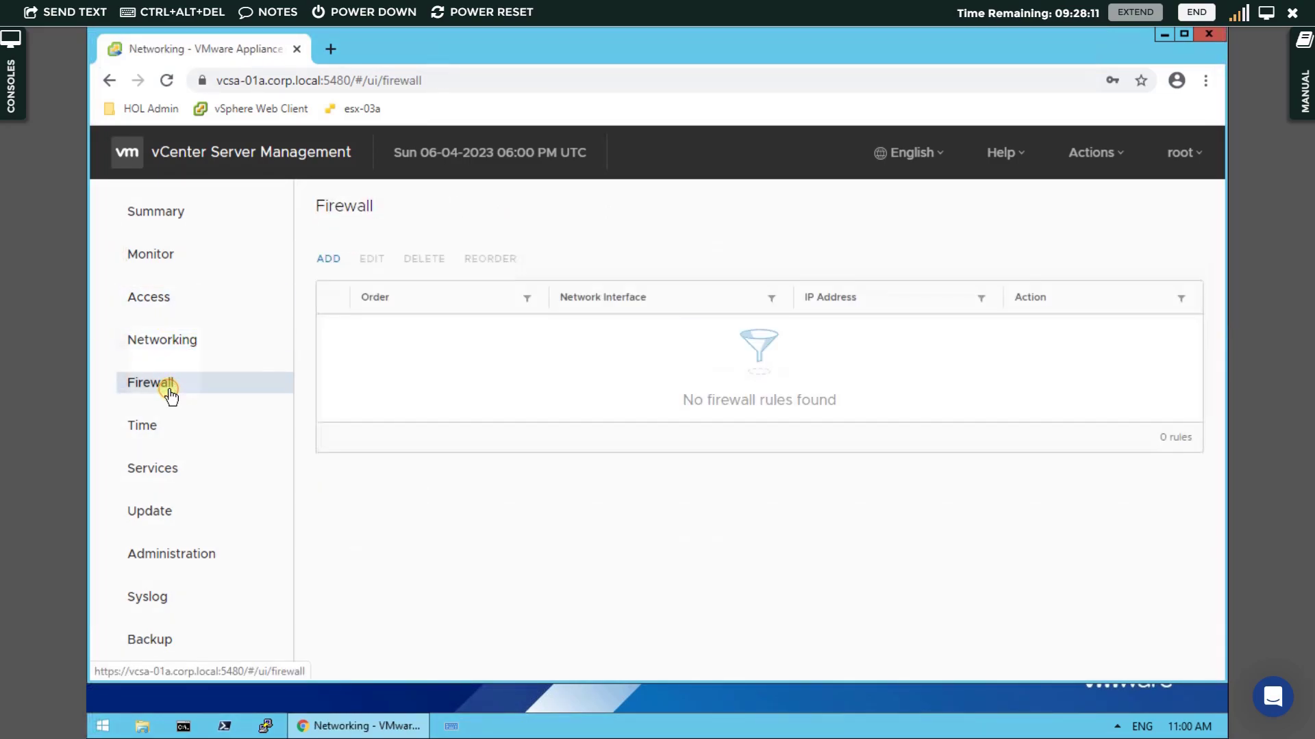
{"action": "left_click", "coordinate": [168, 439]}
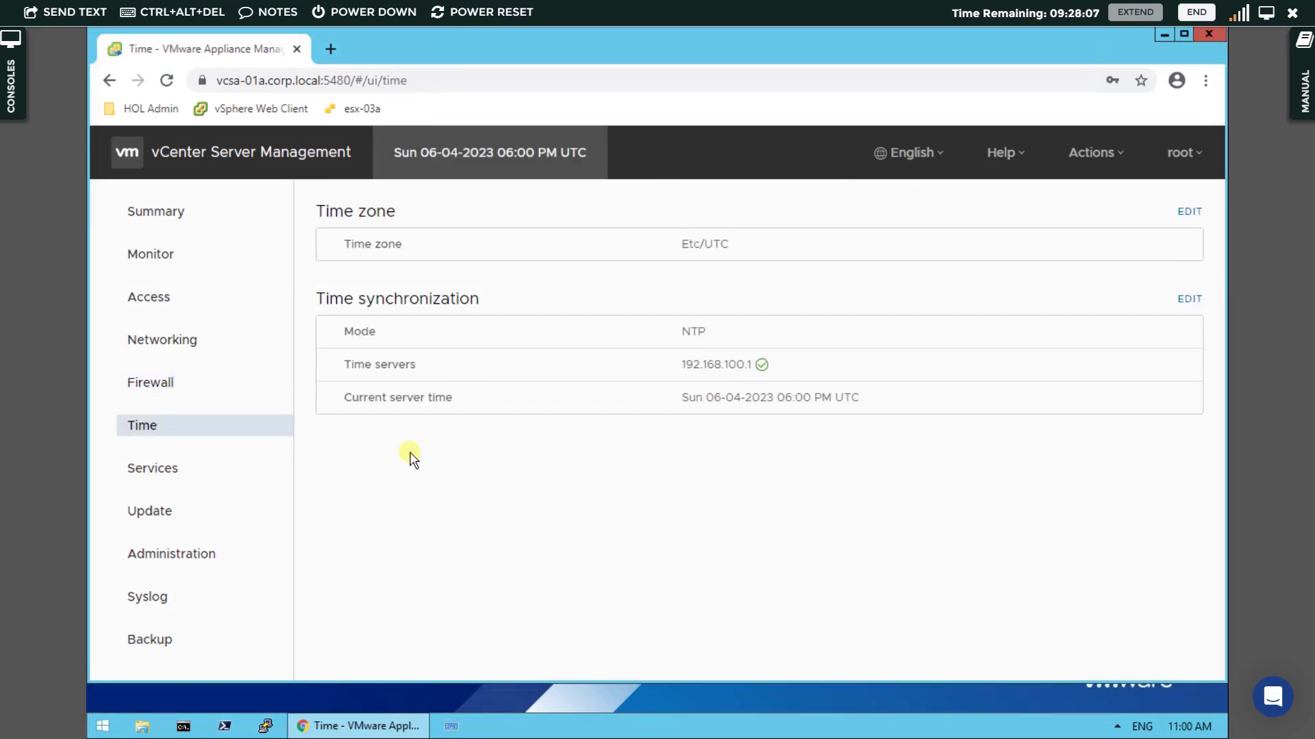
{"action": "left_click", "coordinate": [184, 476]}
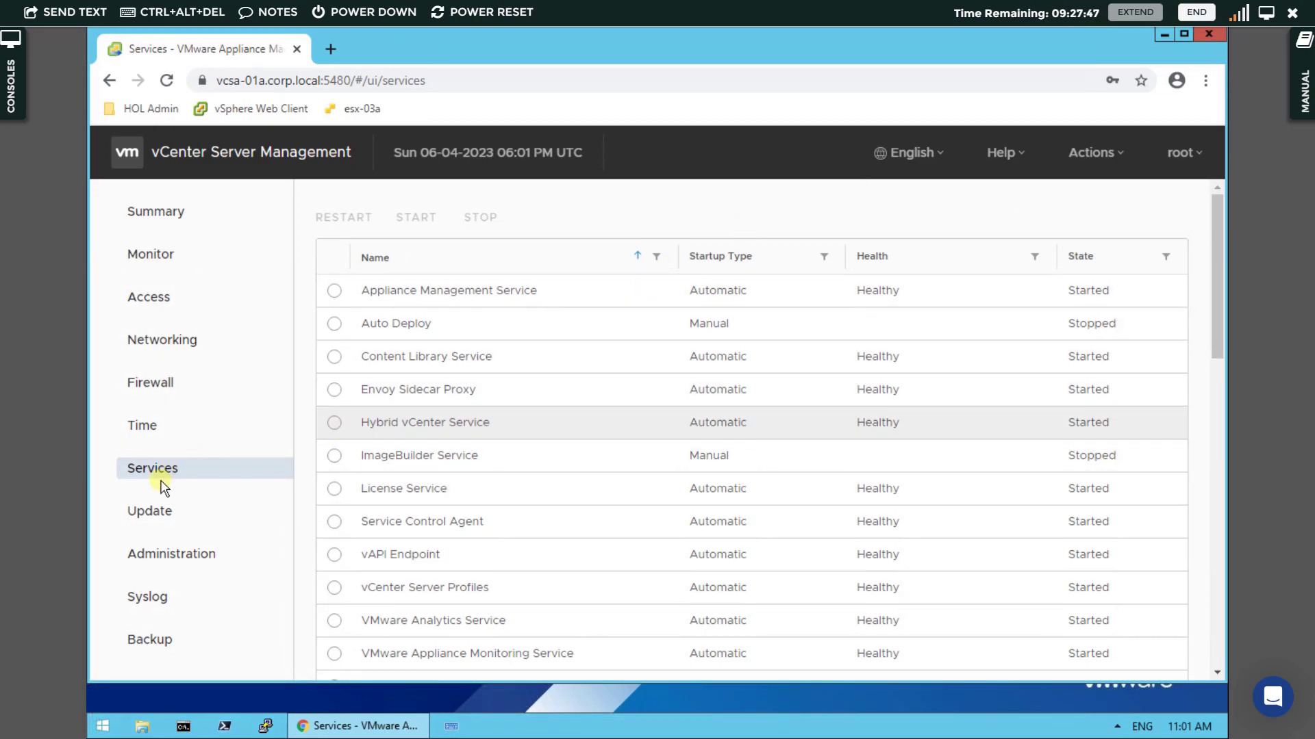
Go via Update and Administration to the Backup page, opening and dismissing the Actions menu
{"action": "left_click", "coordinate": [168, 505]}
{"action": "left_click", "coordinate": [173, 558]}
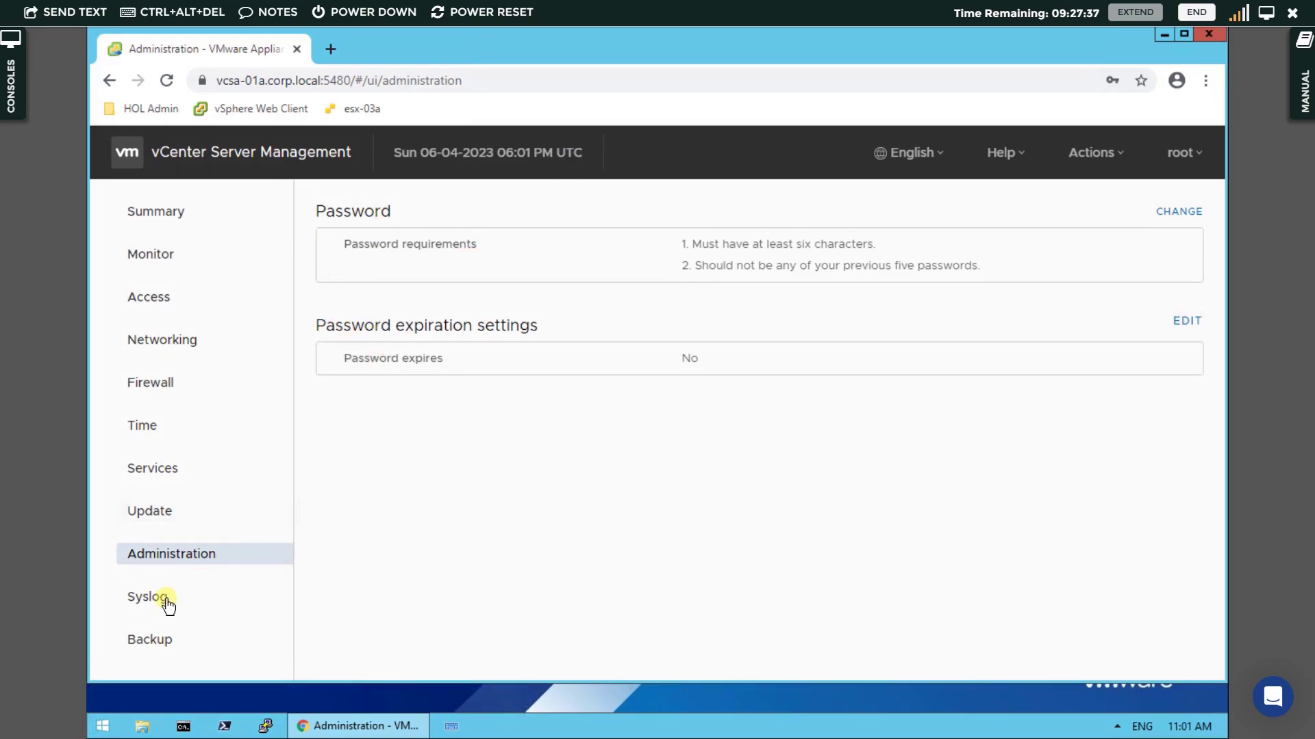
{"action": "left_click", "coordinate": [164, 645]}
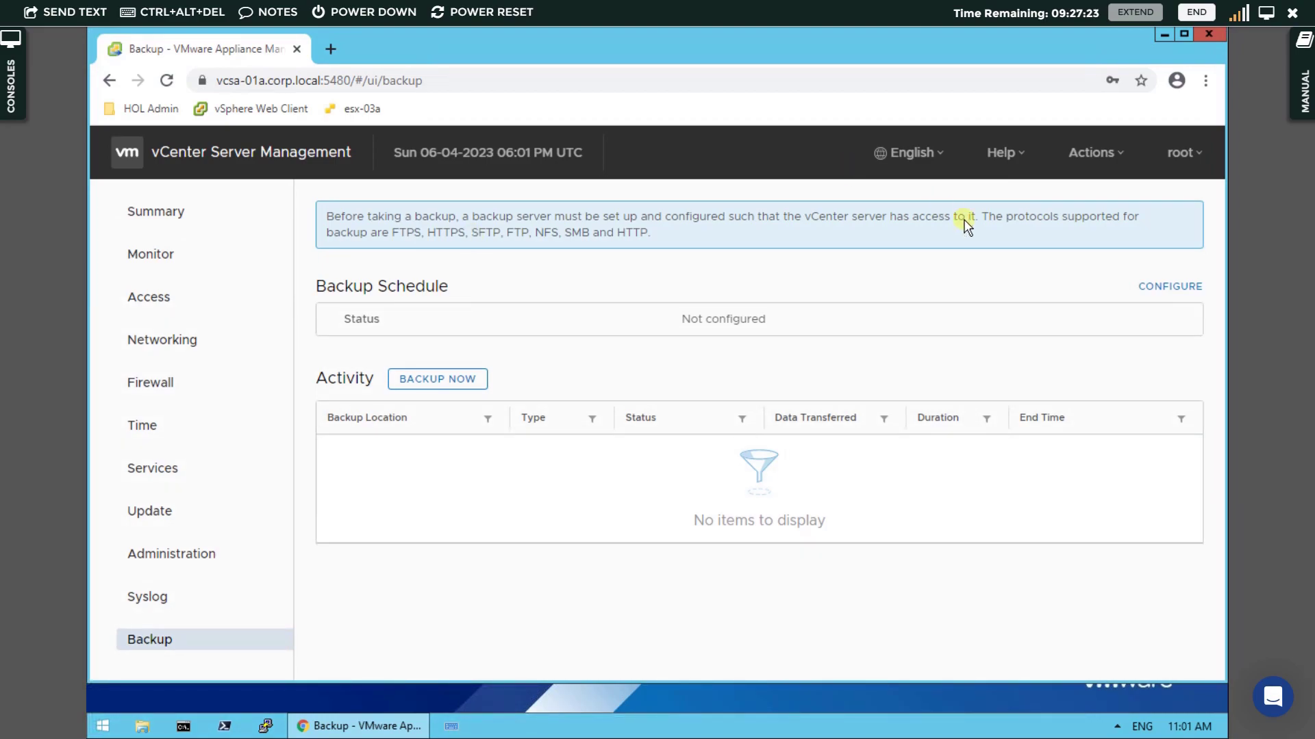
{"action": "left_click", "coordinate": [1083, 157]}
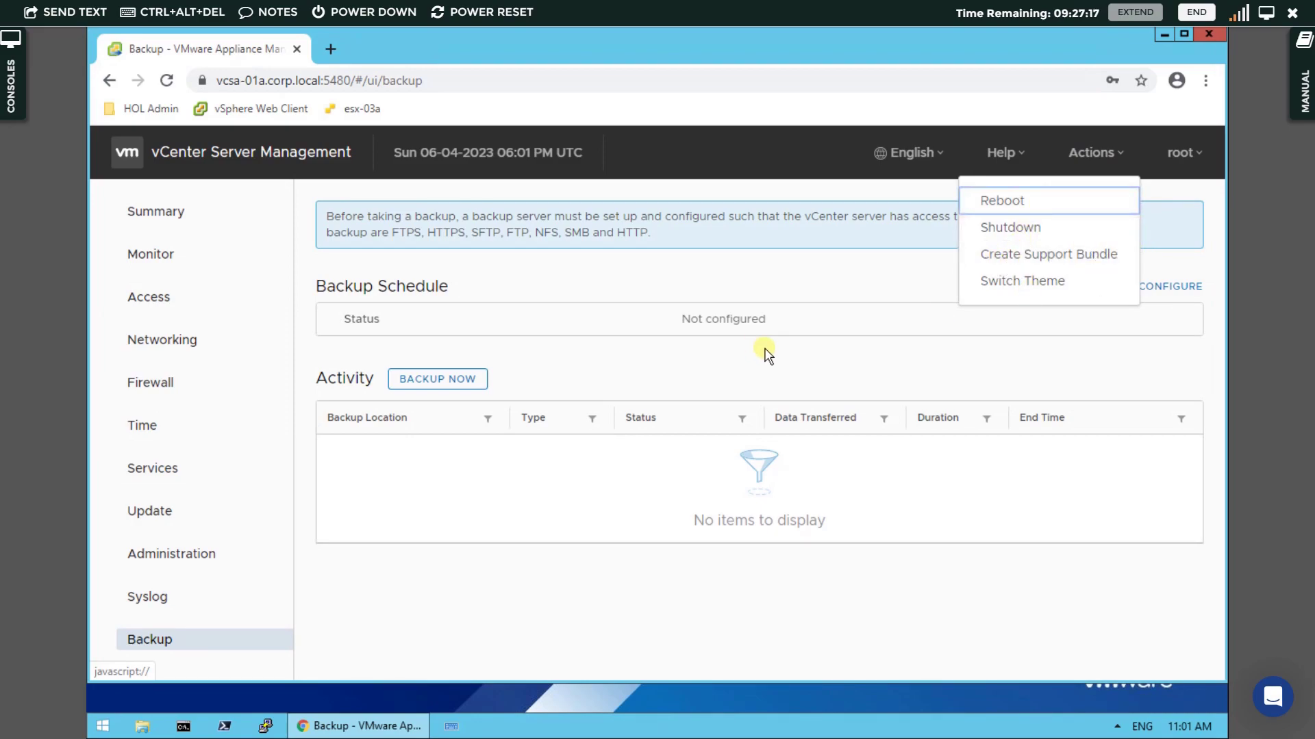
{"action": "left_click", "coordinate": [863, 351]}
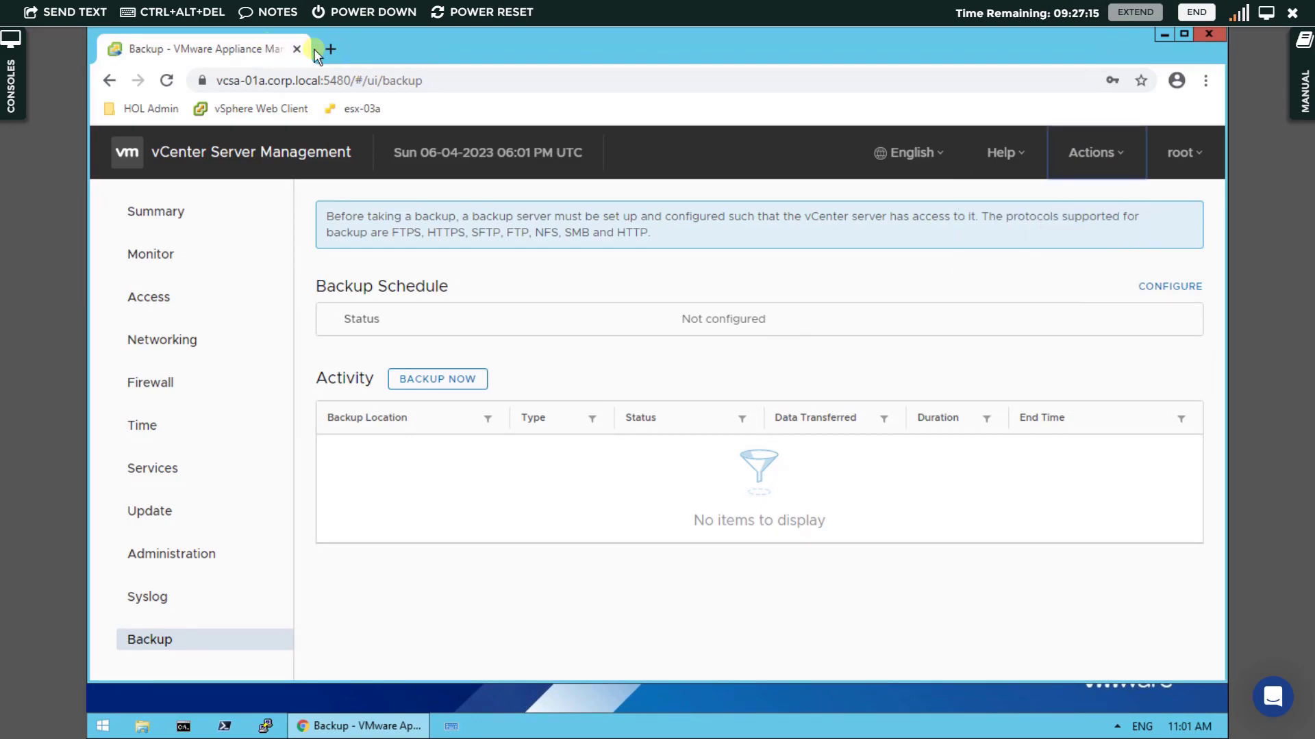
Swap the management tab for the vSphere Web Client, log in to esx-02a, and add a blank tab
{"action": "left_click", "coordinate": [326, 50]}
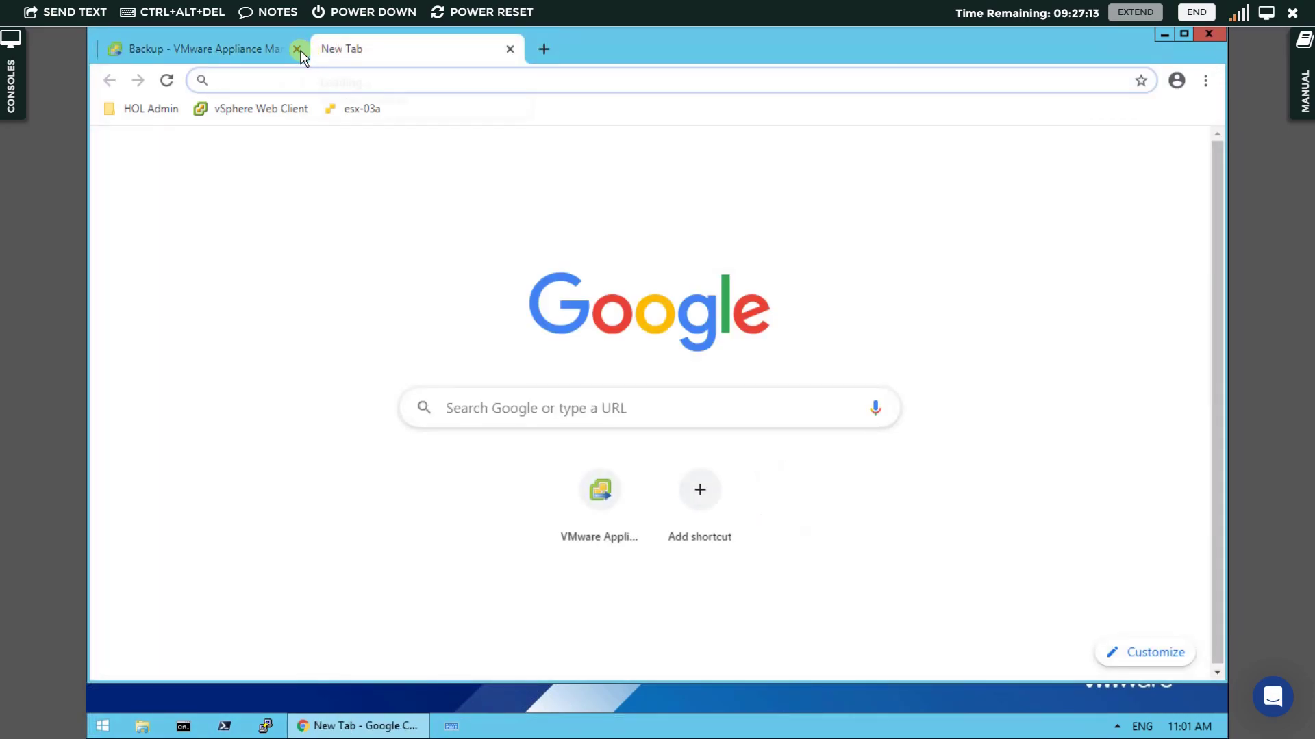
{"action": "left_click", "coordinate": [296, 49]}
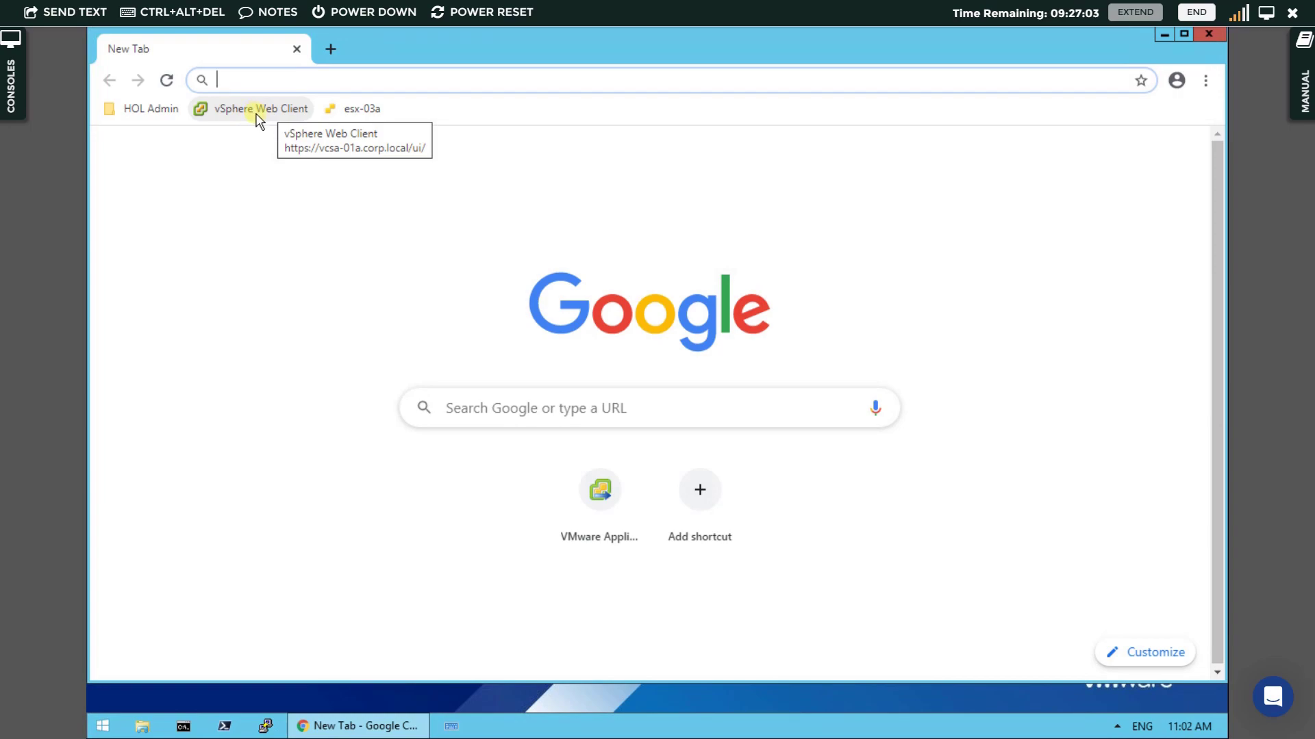
{"action": "left_click", "coordinate": [258, 114]}
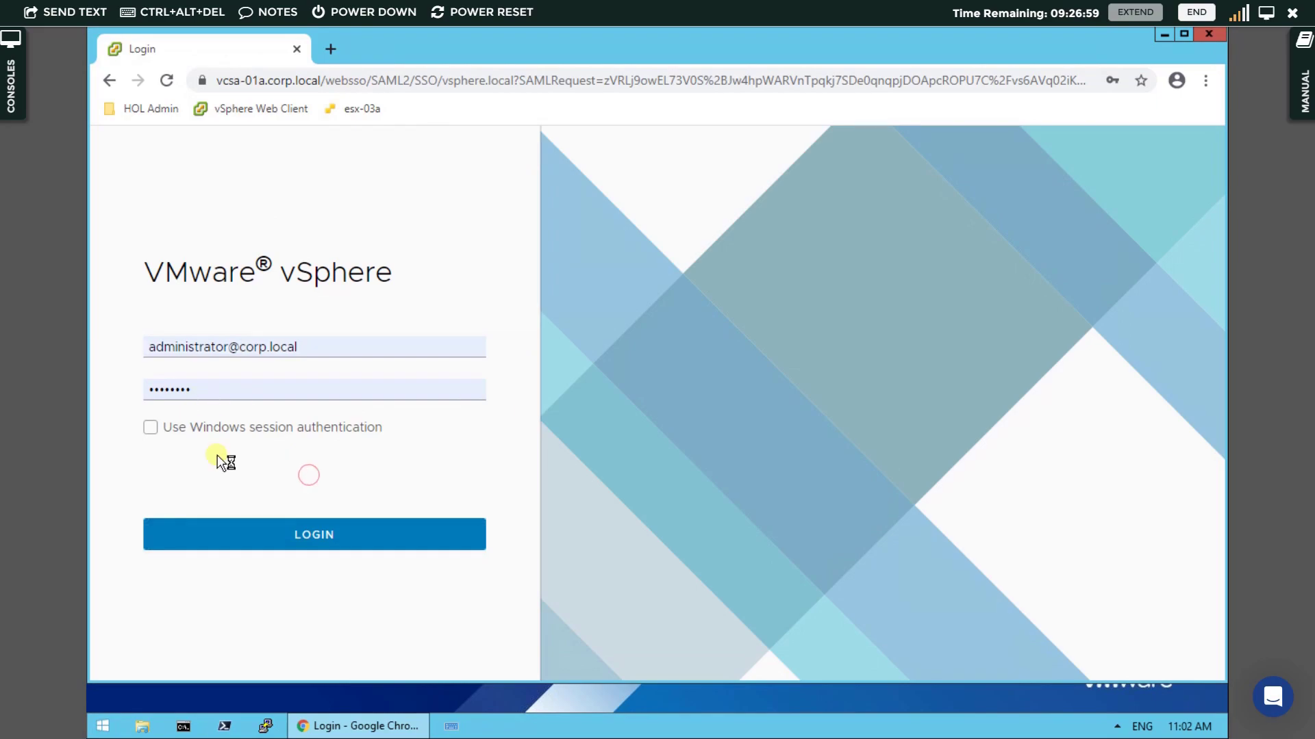
{"action": "left_click", "coordinate": [354, 537]}
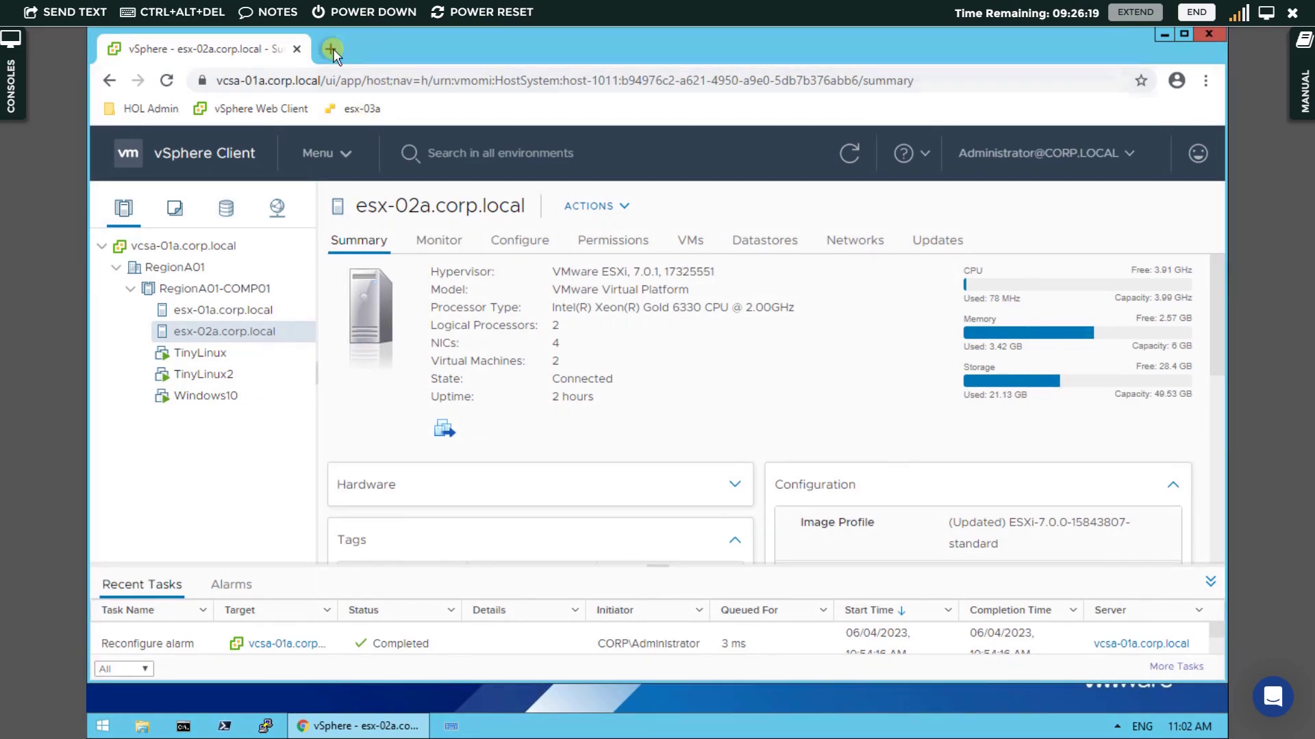
{"action": "left_click", "coordinate": [332, 48]}
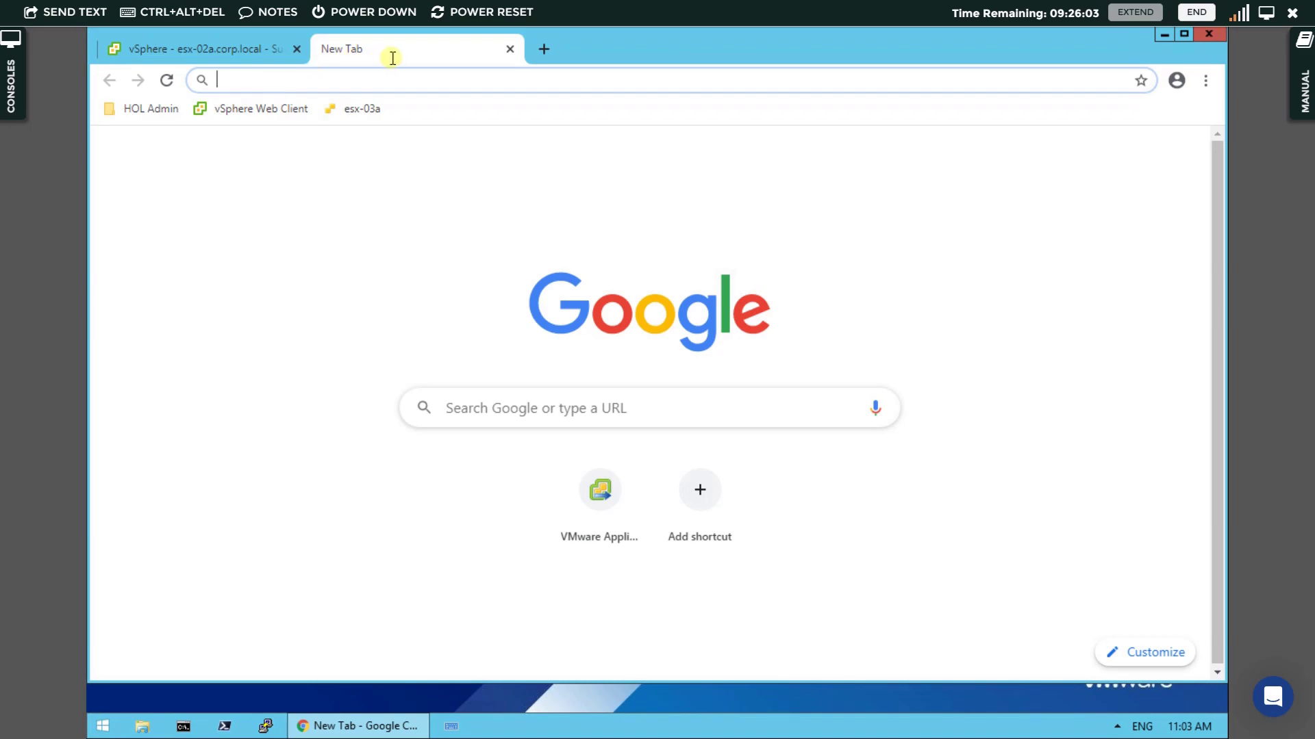
Load the esx-03a.corp.local login page in the new tab, then minimize Chrome
{"action": "left_click", "coordinate": [227, 47]}
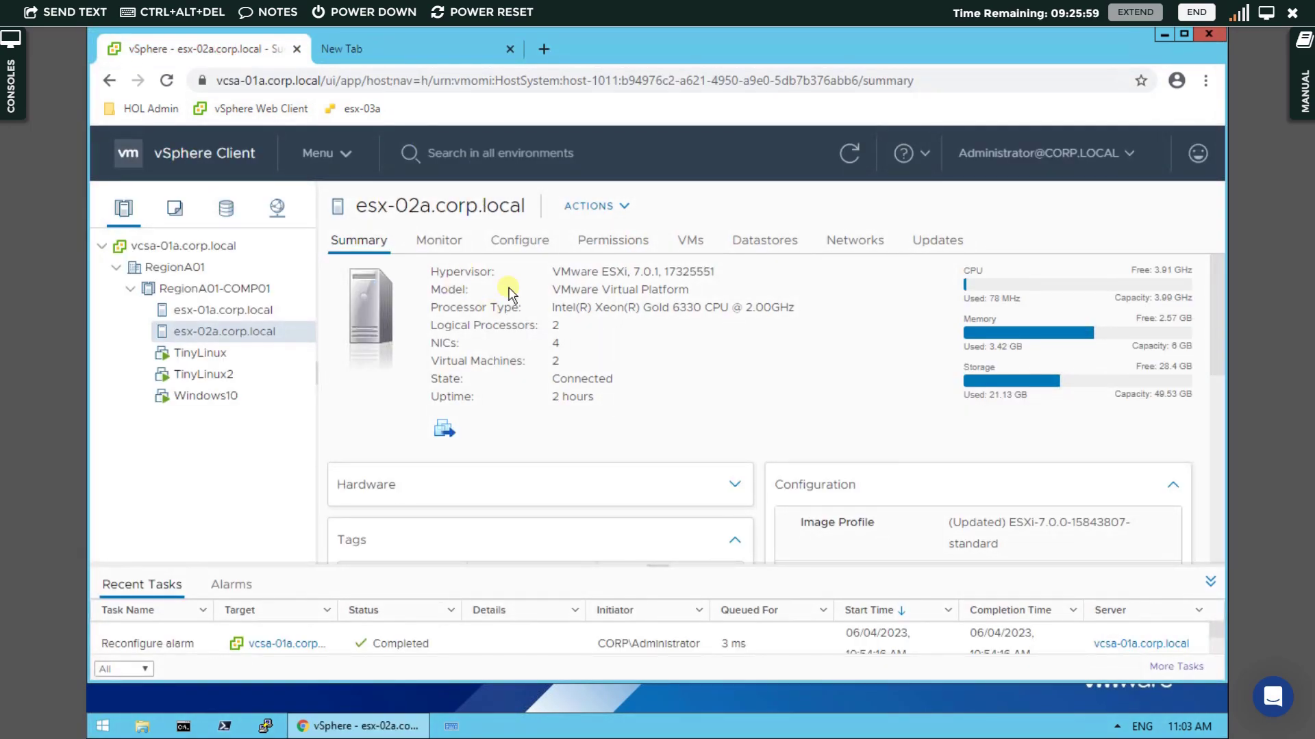
{"action": "left_click", "coordinate": [461, 50]}
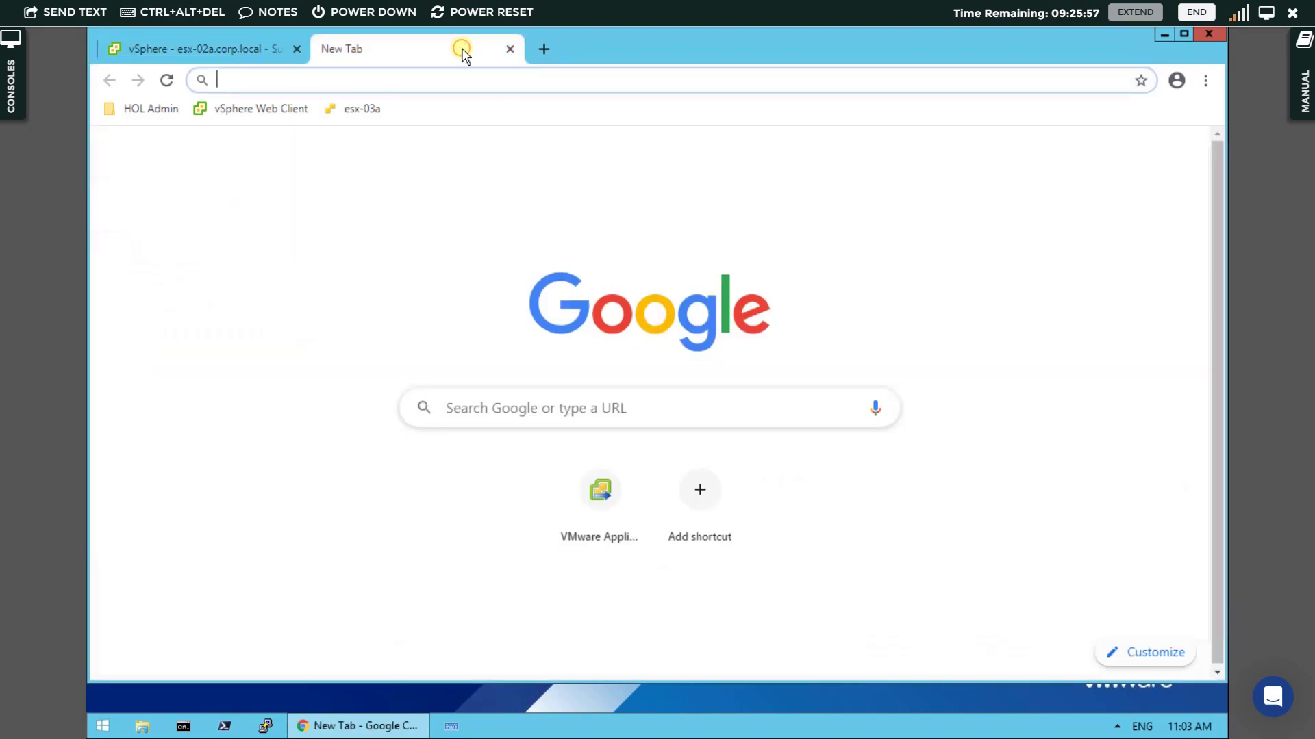
{"action": "left_click", "coordinate": [374, 115]}
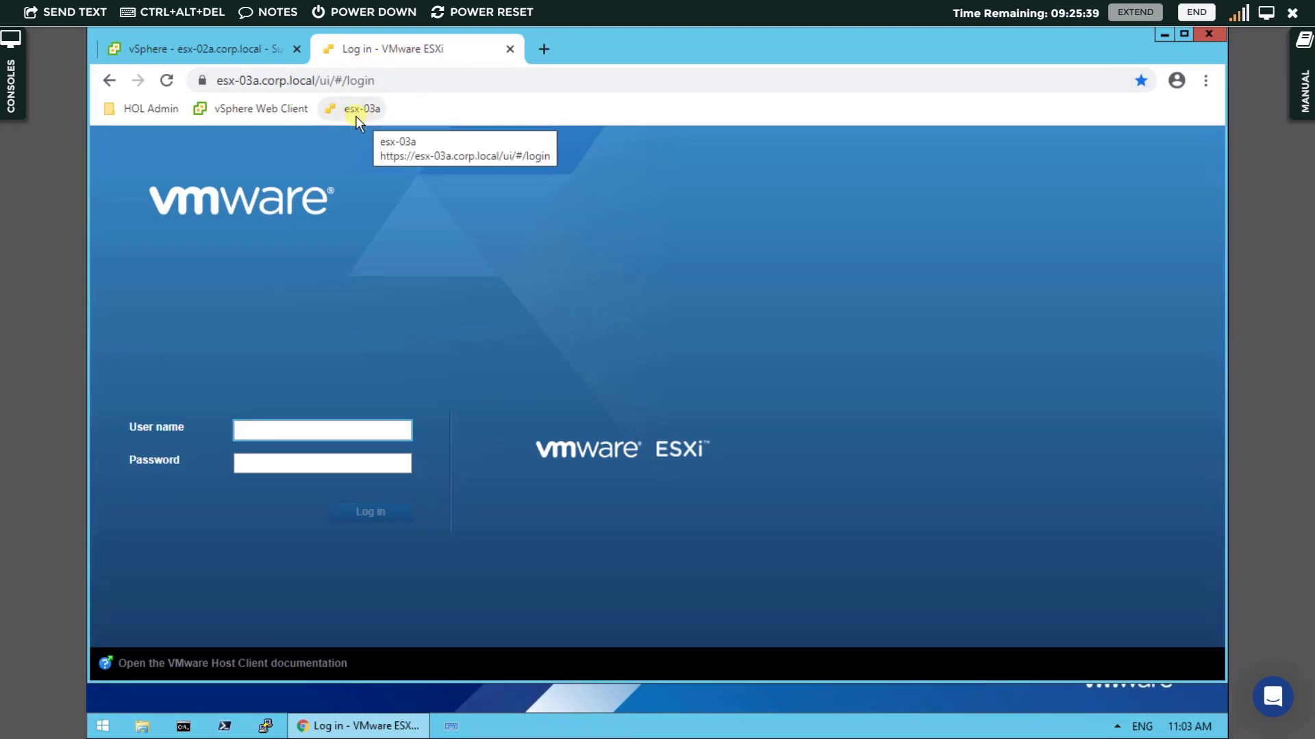
{"action": "left_click", "coordinate": [379, 111]}
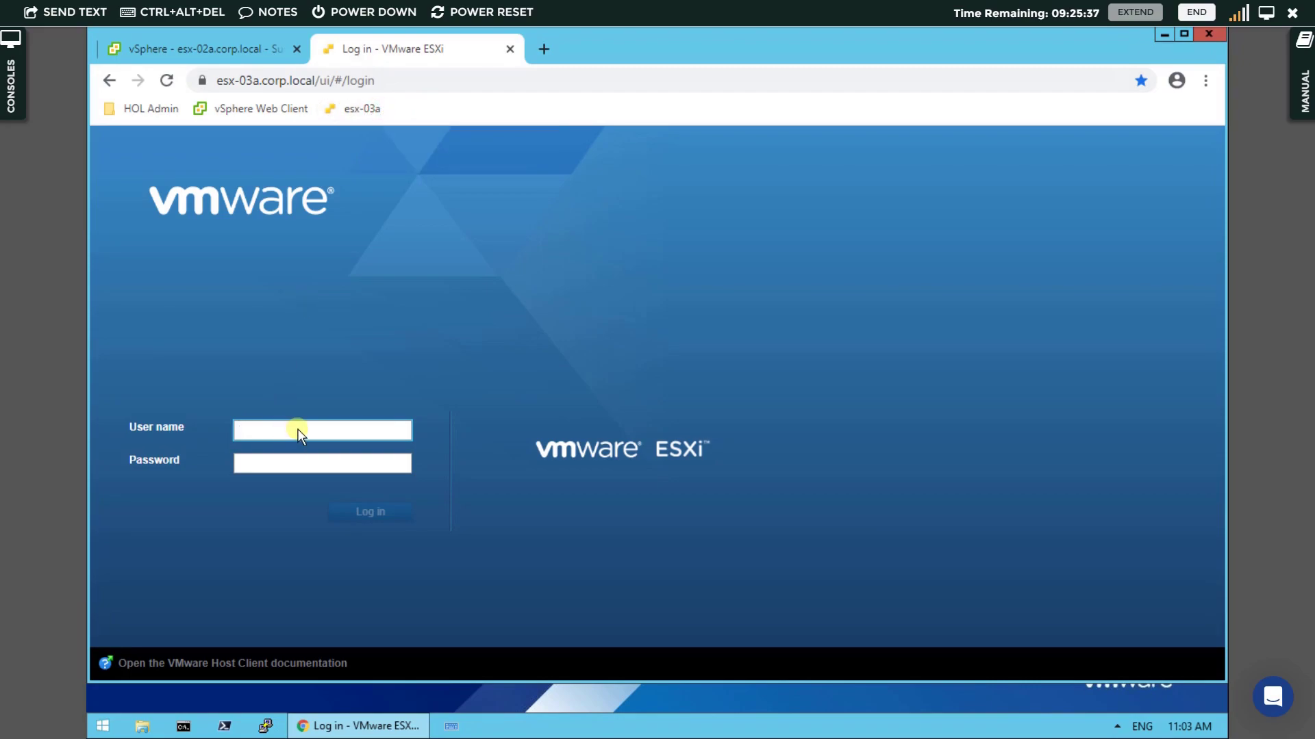
{"action": "left_click", "coordinate": [299, 430]}
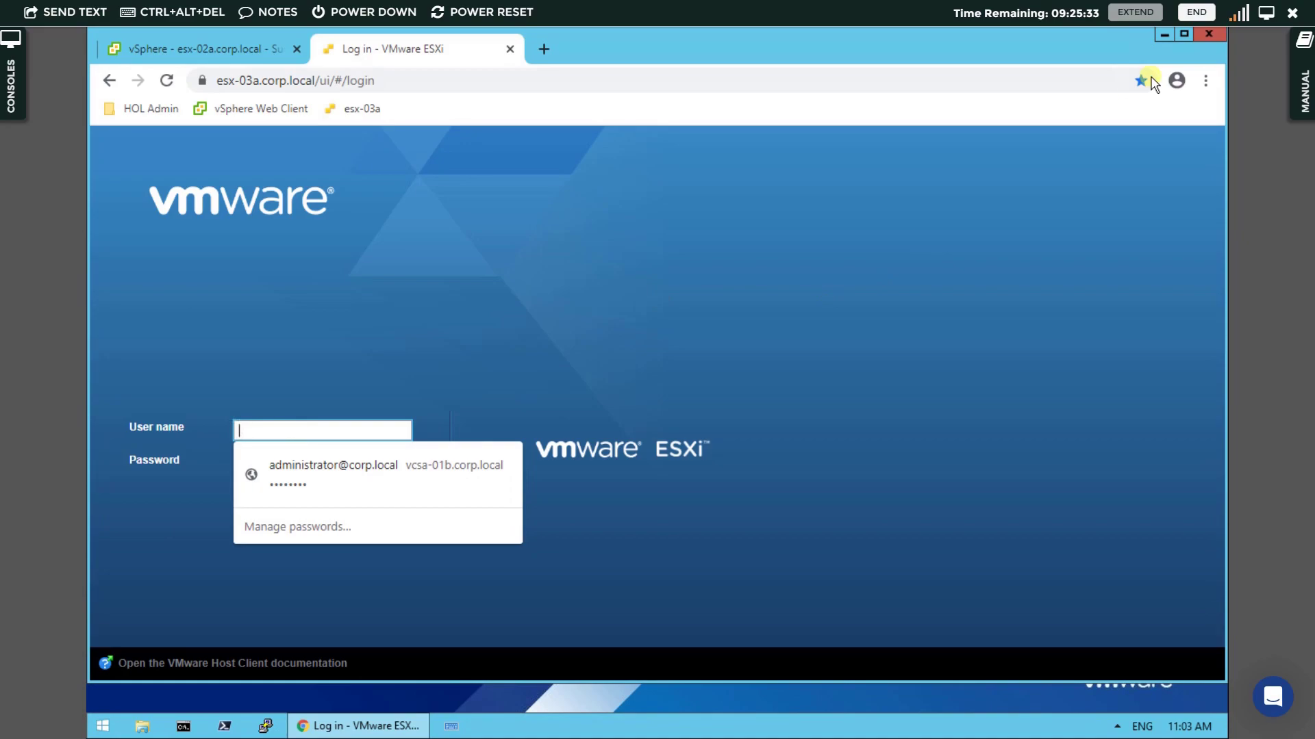
{"action": "left_click", "coordinate": [1161, 33]}
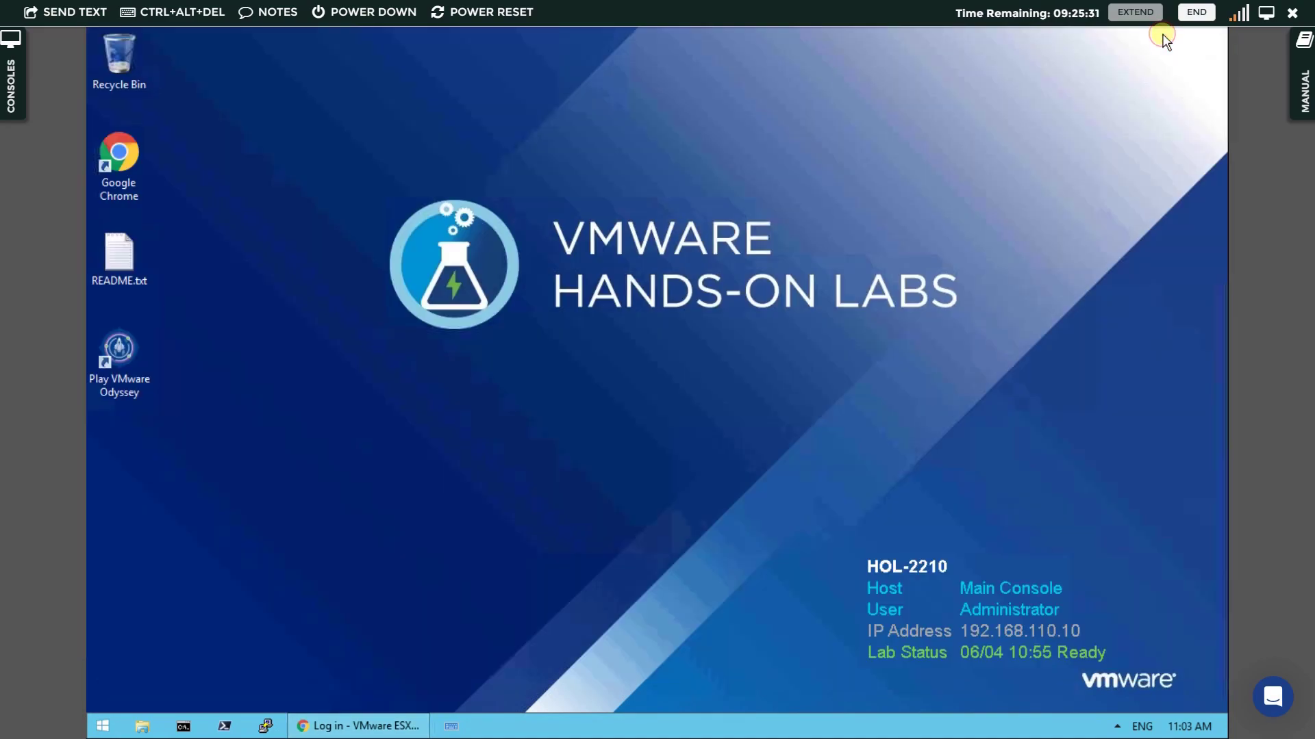
{"action": "double_click", "coordinate": [123, 257]}
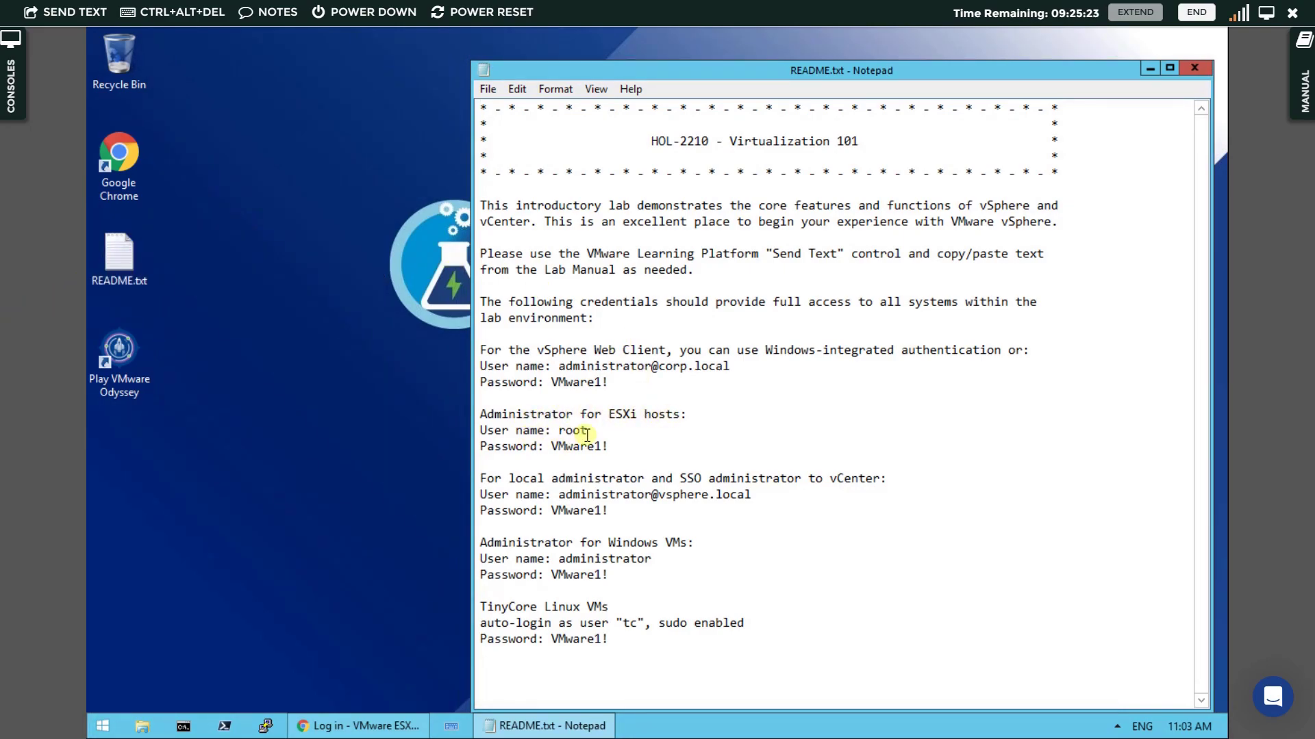
{"action": "left_click_drag", "start_coordinate": [553, 446], "coordinate": [627, 450]}
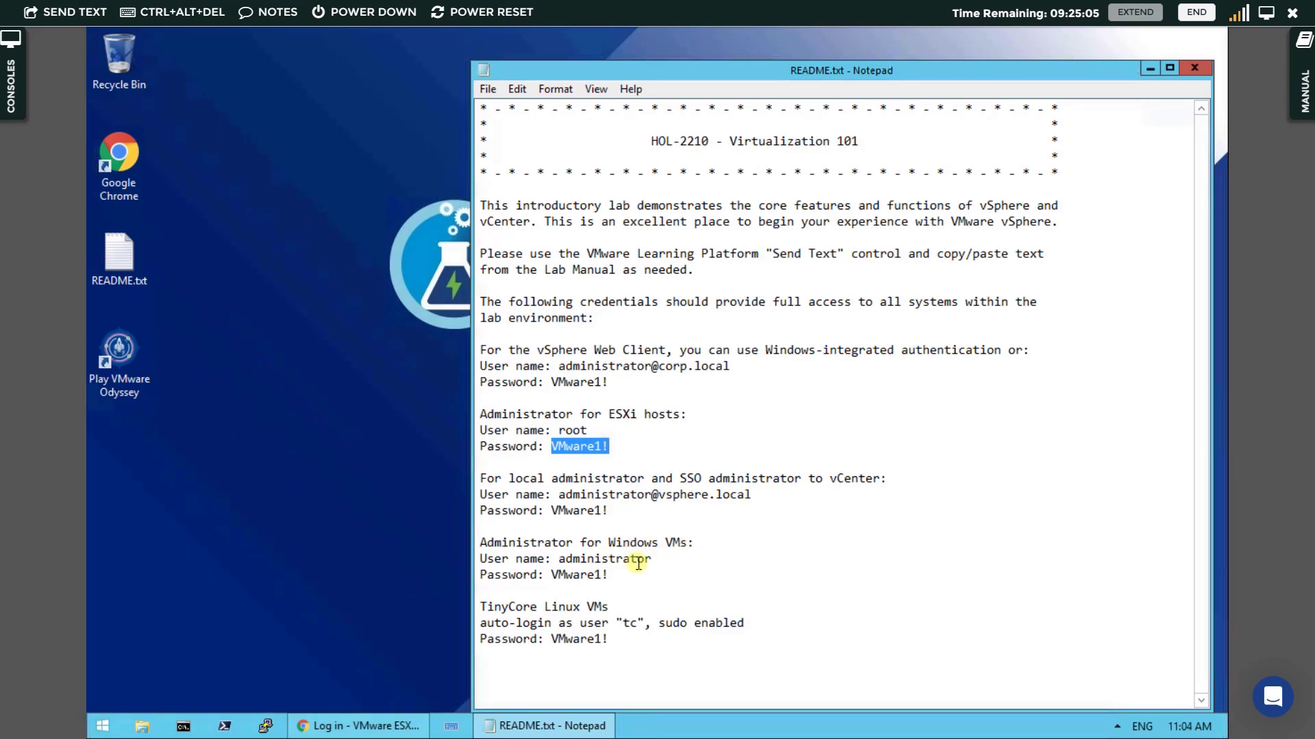
{"action": "left_click", "coordinate": [1083, 253]}
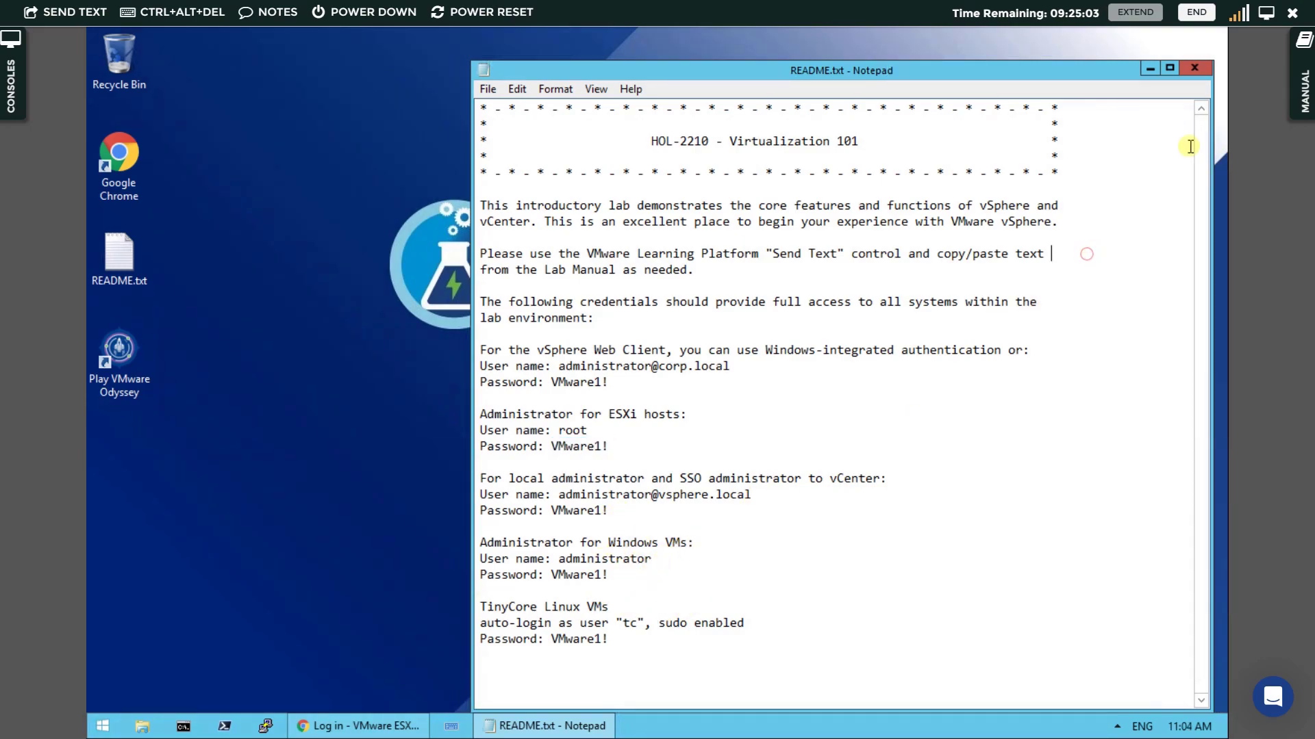
{"action": "left_click", "coordinate": [1196, 70]}
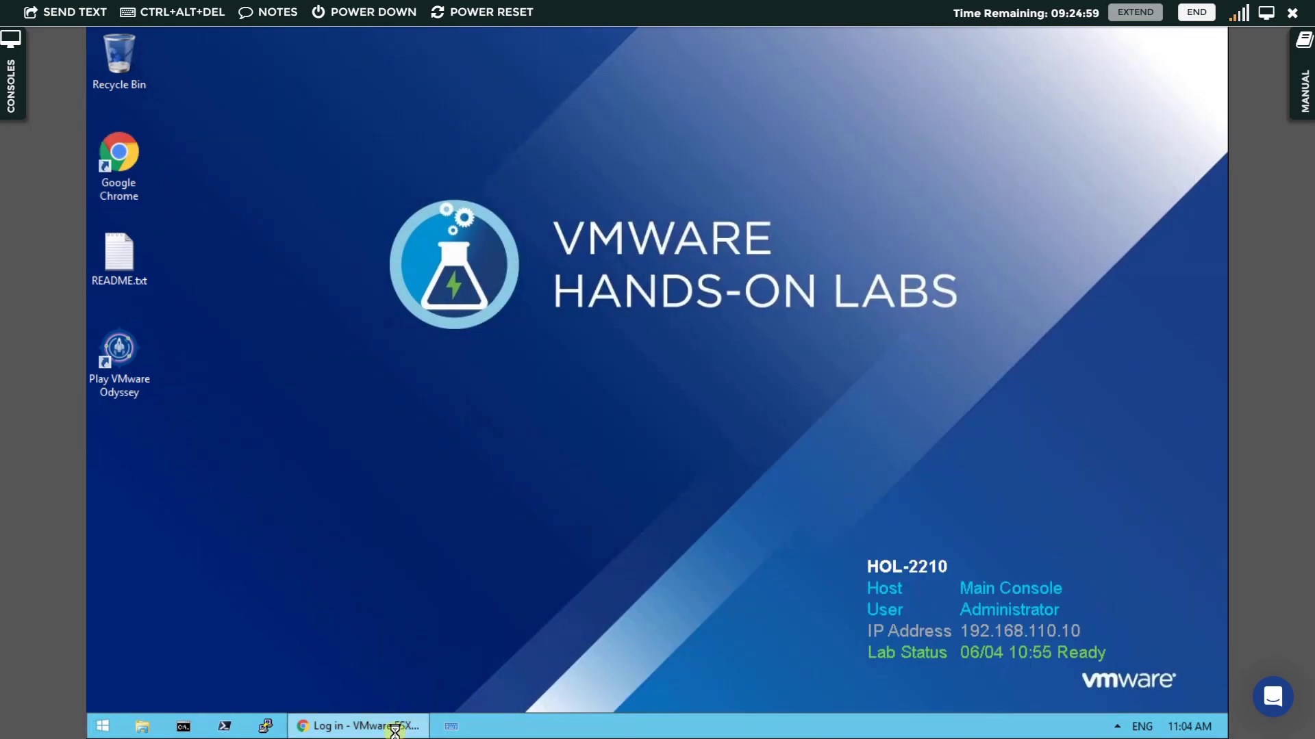
Enter user root and paste the password on the esx-03a login page, then submit
{"action": "left_click", "coordinate": [392, 726]}
{"action": "type", "text": "roo"}
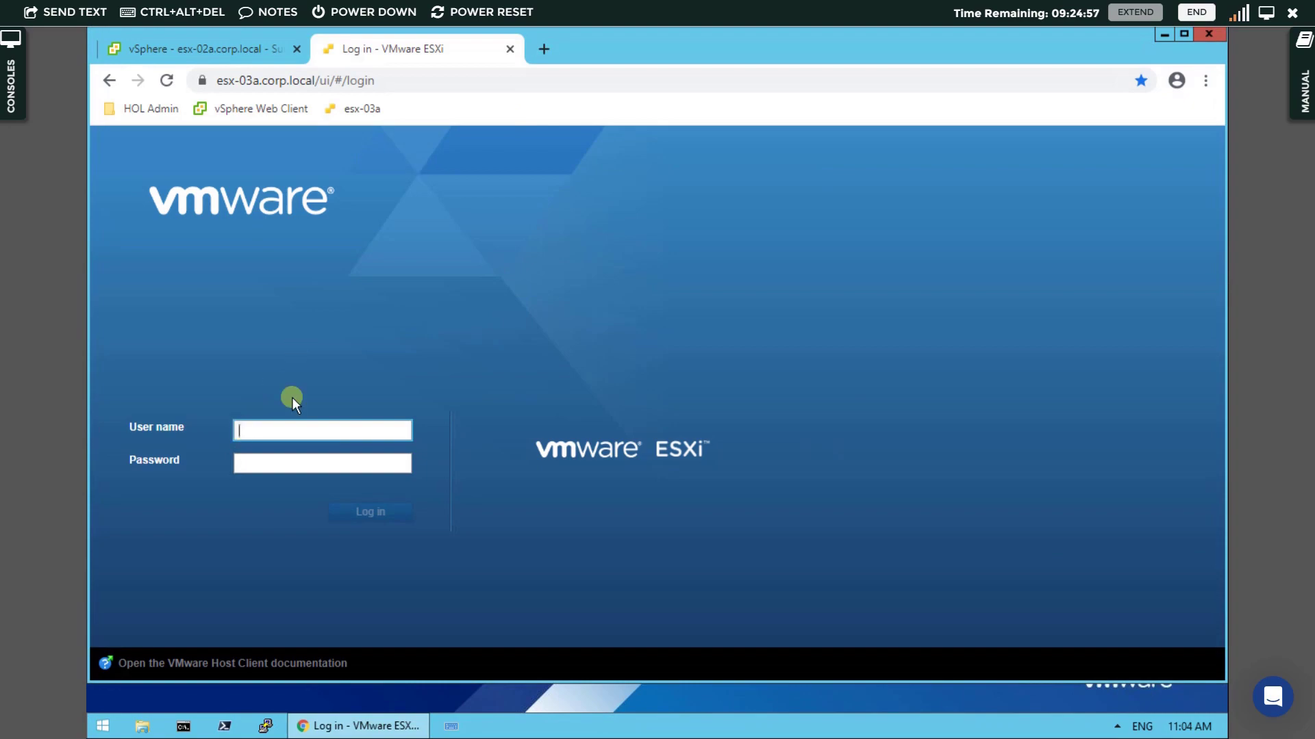
{"action": "type", "text": "t"}
{"action": "key", "text": "Tab"}
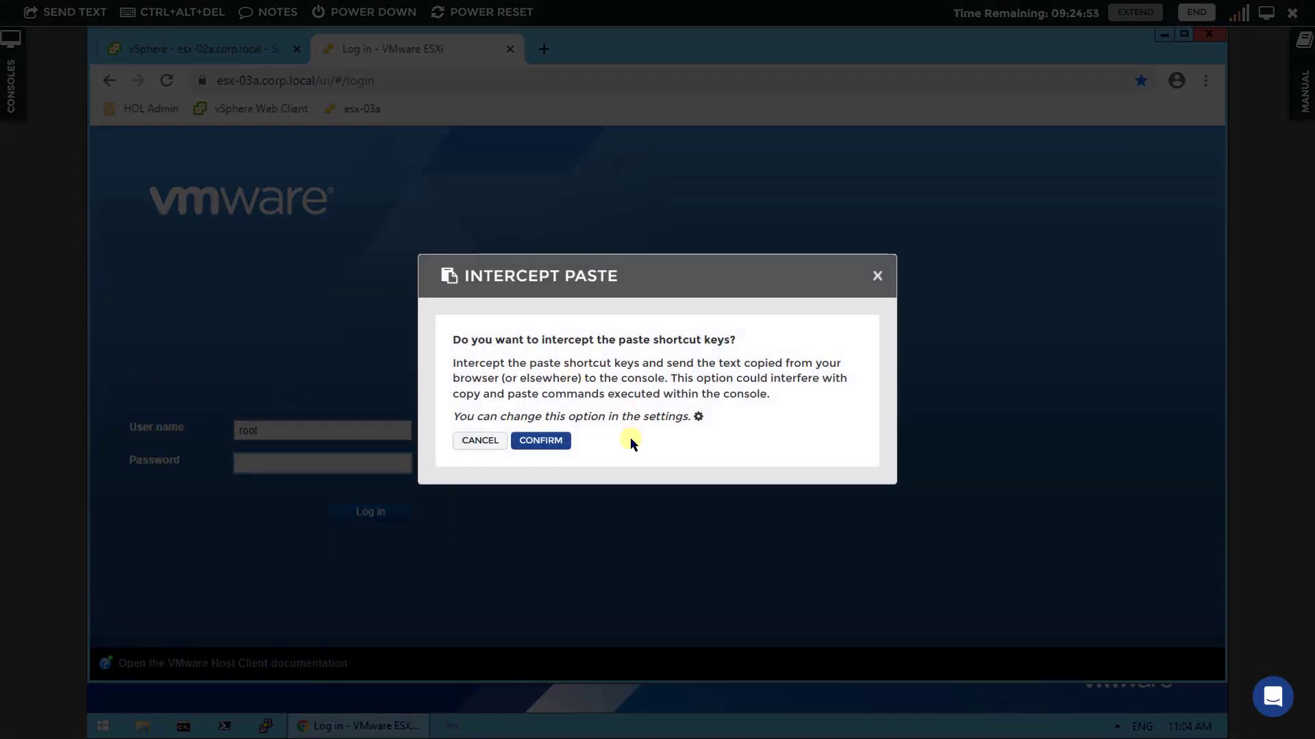
{"action": "left_click", "coordinate": [558, 443]}
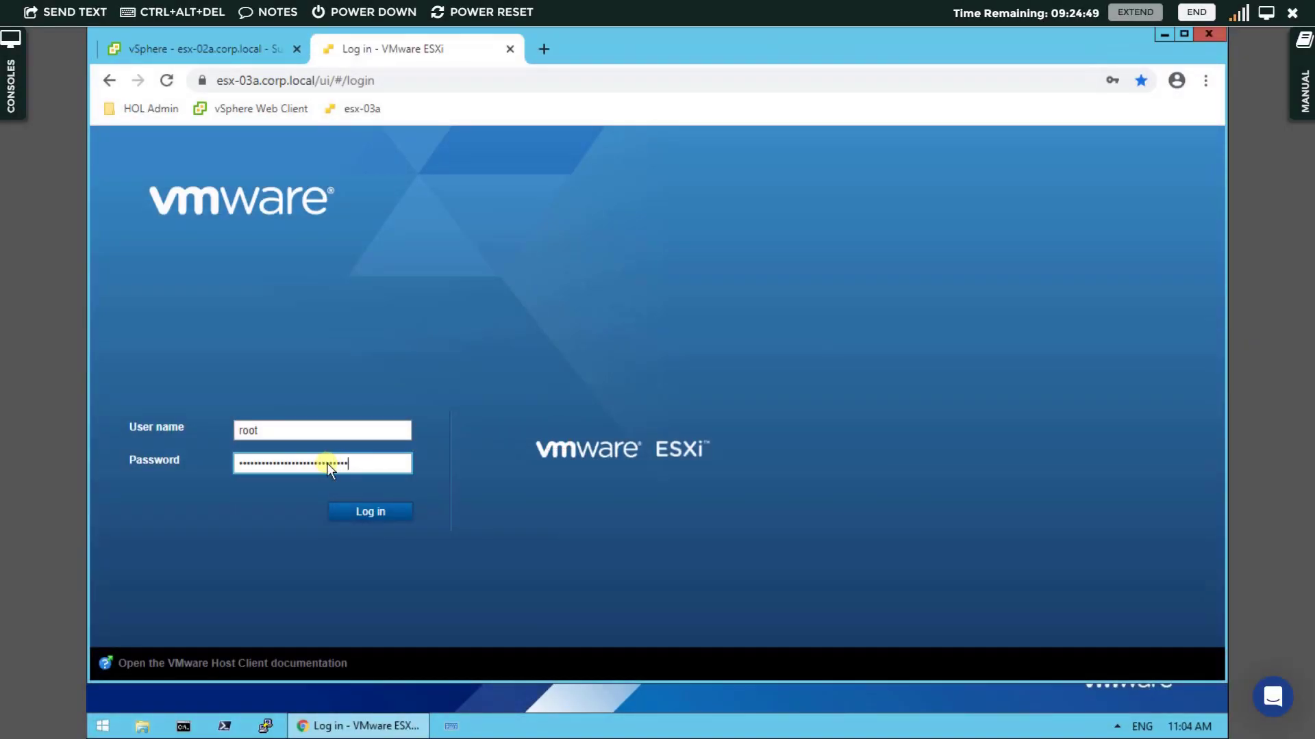
{"action": "left_click", "coordinate": [388, 515]}
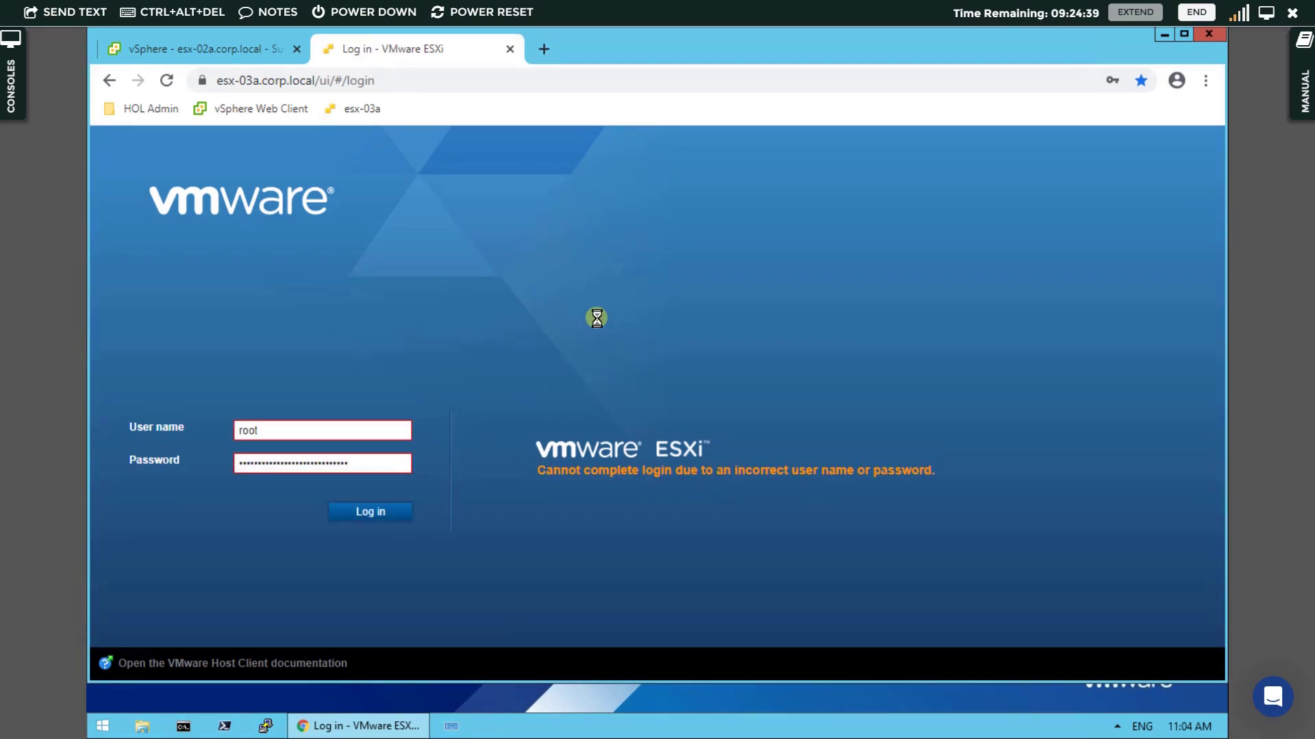
Retype the rejected password and log in to esx-03a again
{"action": "double_click", "coordinate": [367, 459]}
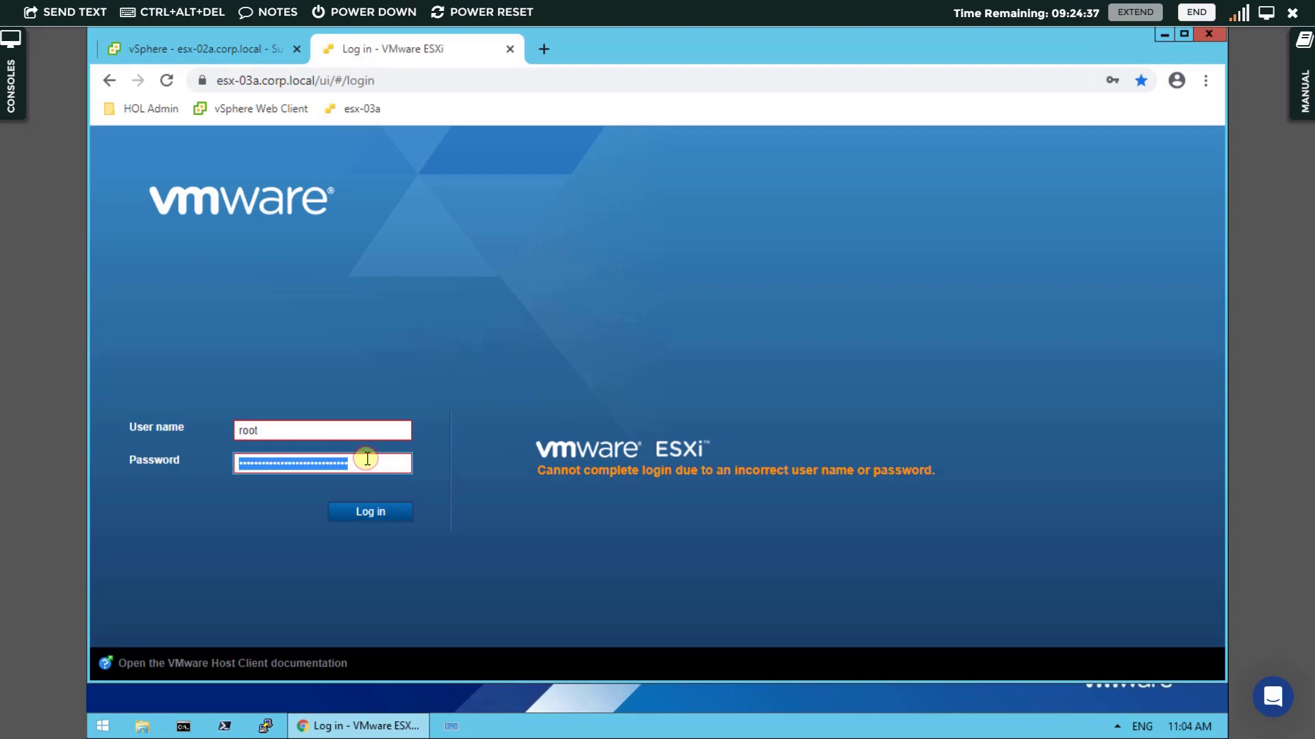
{"action": "type", "text": "VM"}
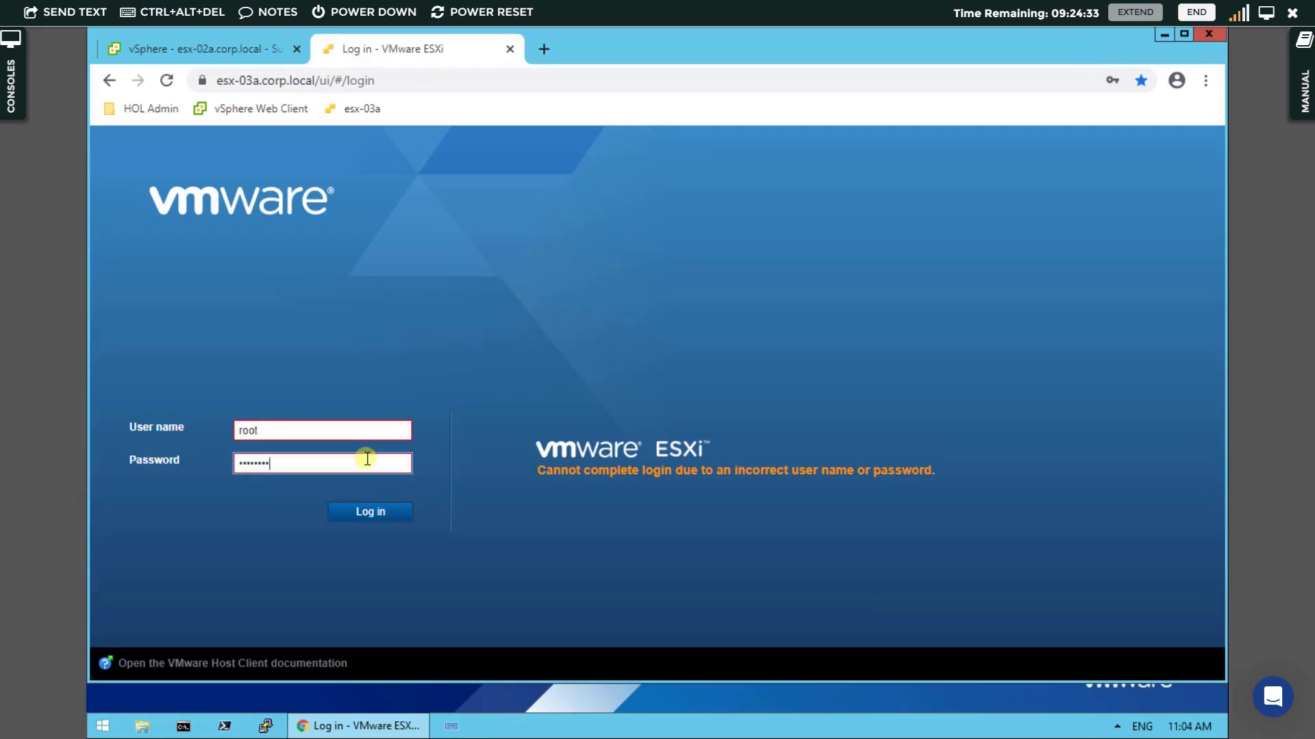
{"action": "key", "text": "Return"}
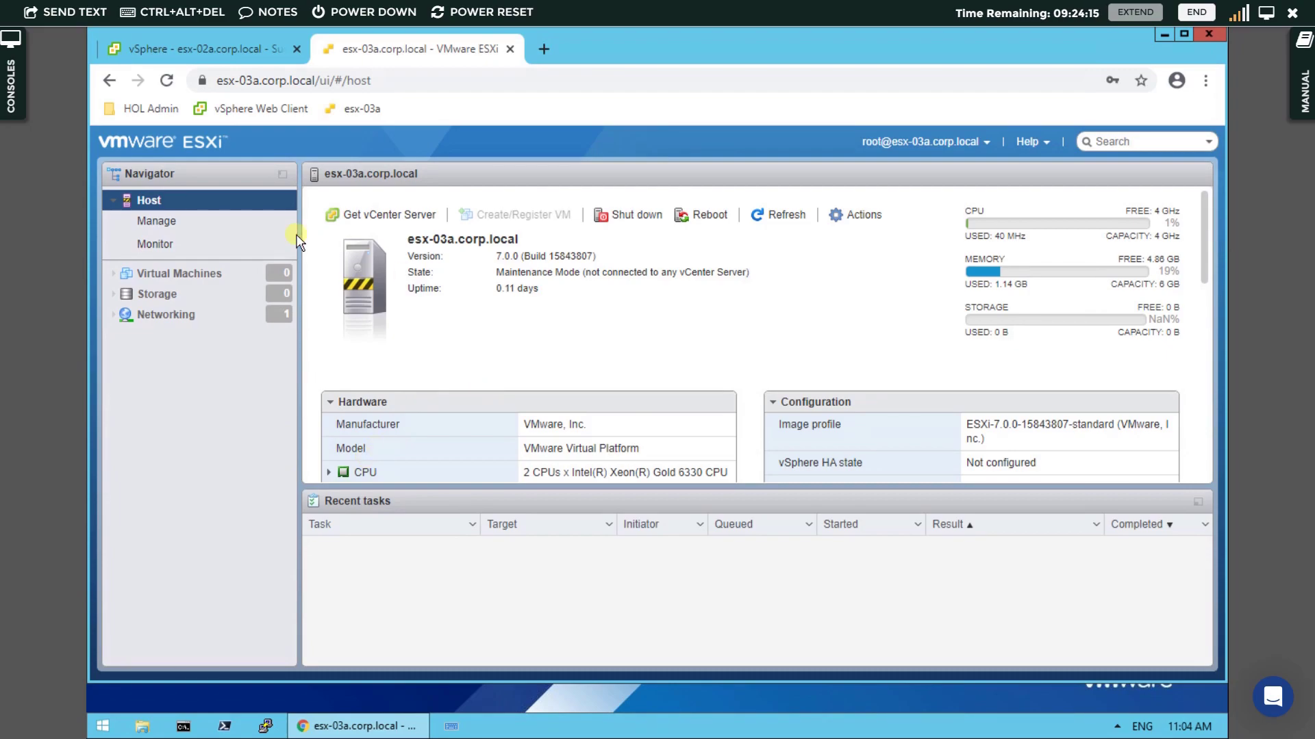
Open Manage on esx-03a to view its vSphere 7 Enterprise Plus licence, then show the local desktop
{"action": "left_click", "coordinate": [181, 233]}
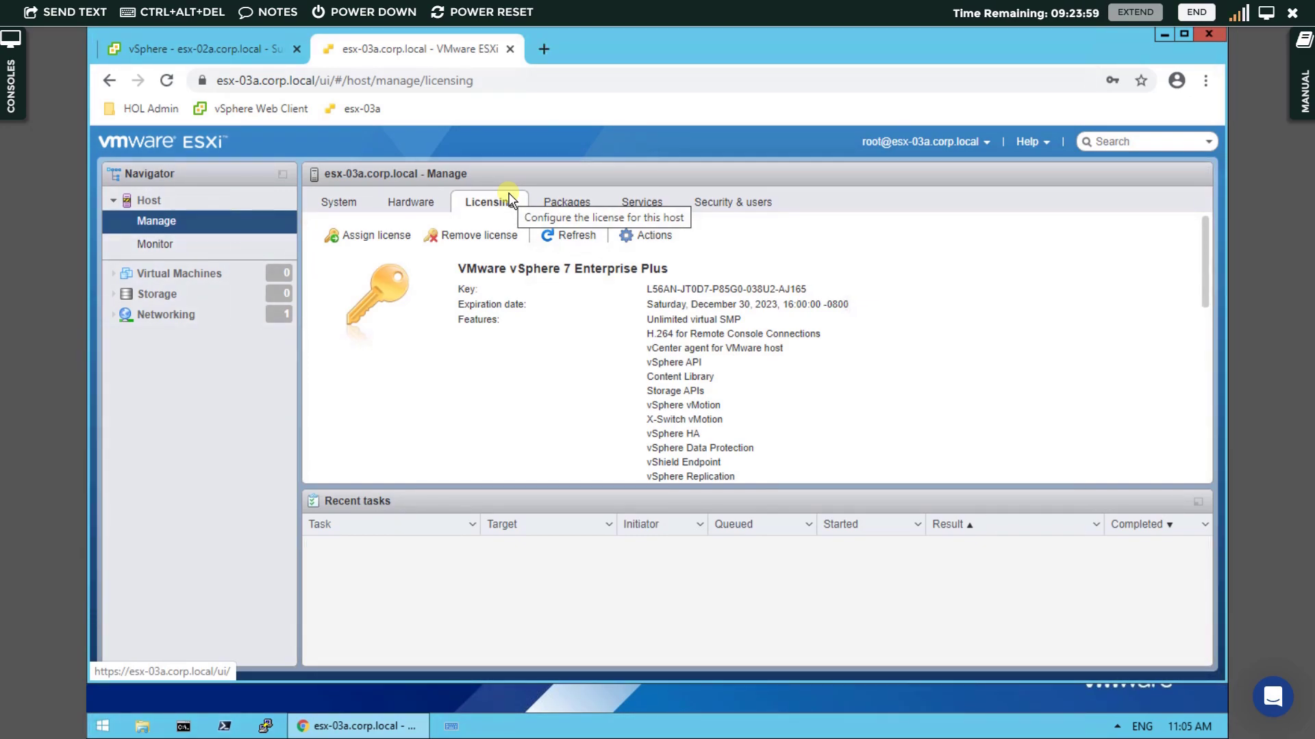
{"action": "key", "text": "super+d"}
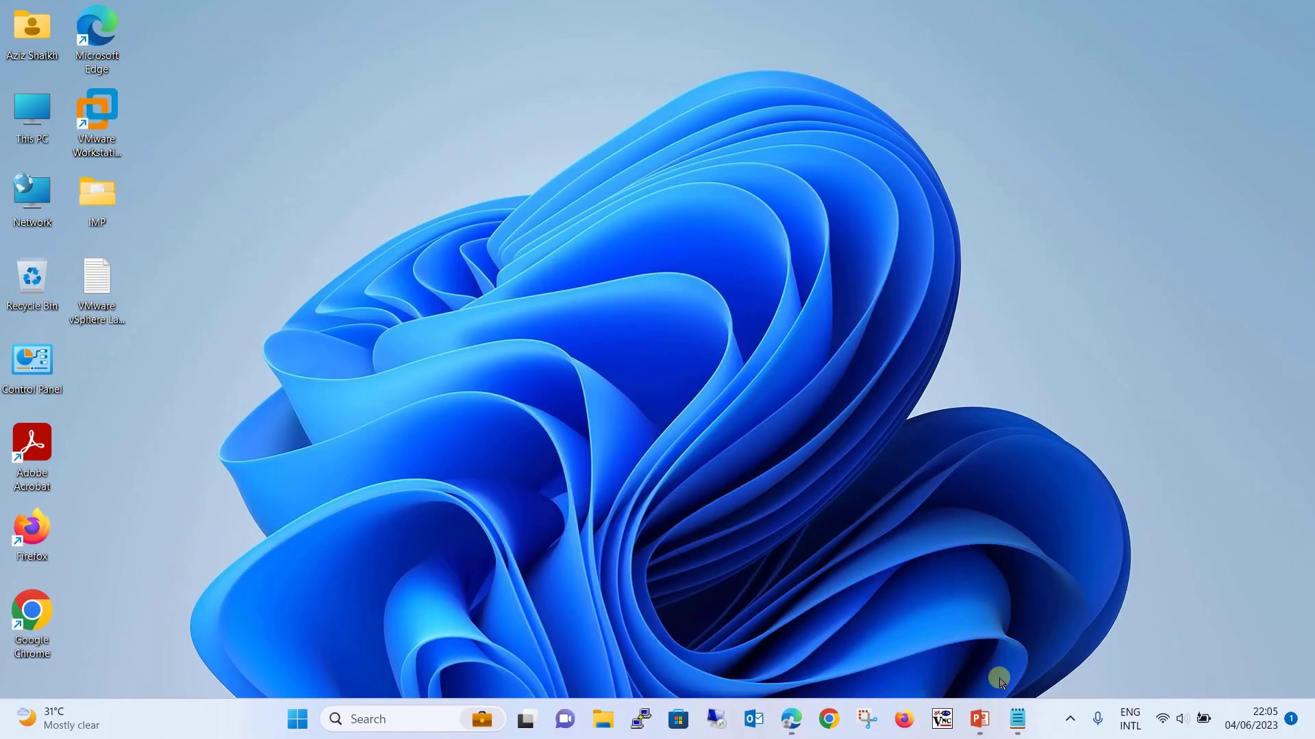
Select the licence key line in Notepad and return to the lab window's esx-03a Licensing page
{"action": "left_click", "coordinate": [1027, 719]}
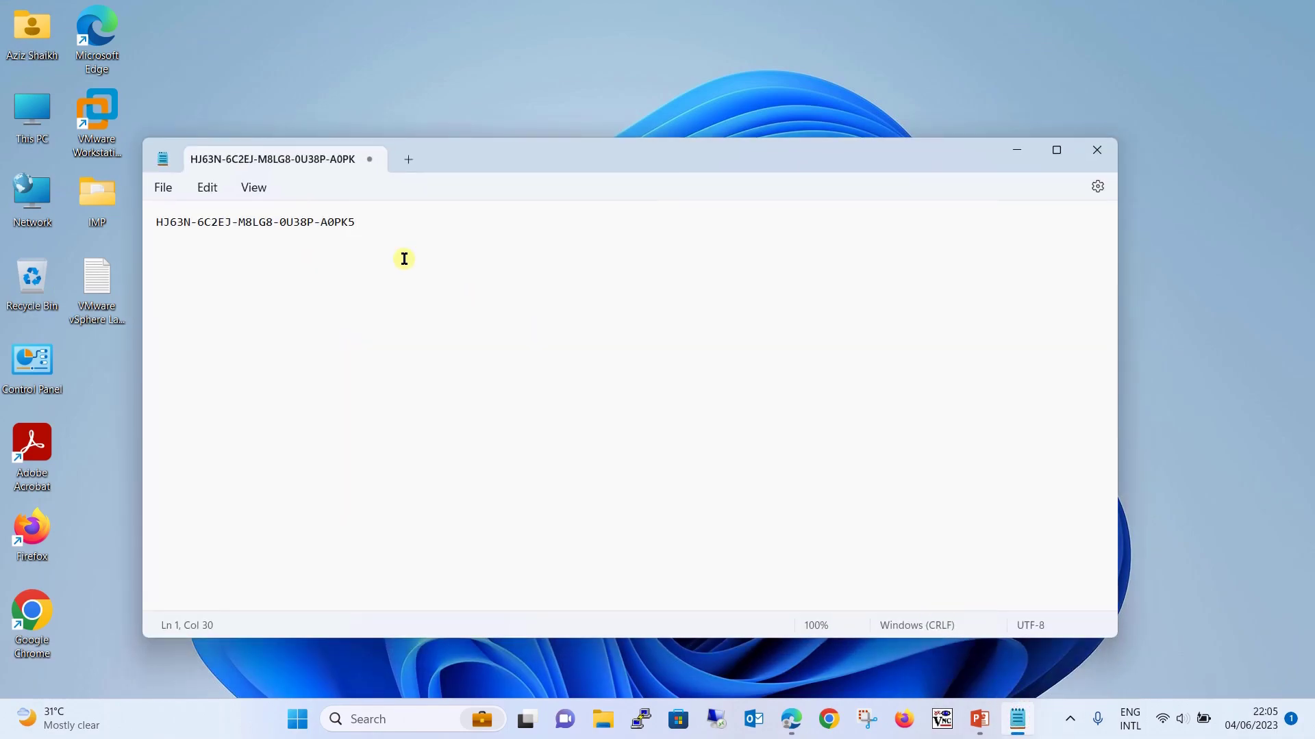
{"action": "left_click_drag", "start_coordinate": [364, 224], "coordinate": [122, 215]}
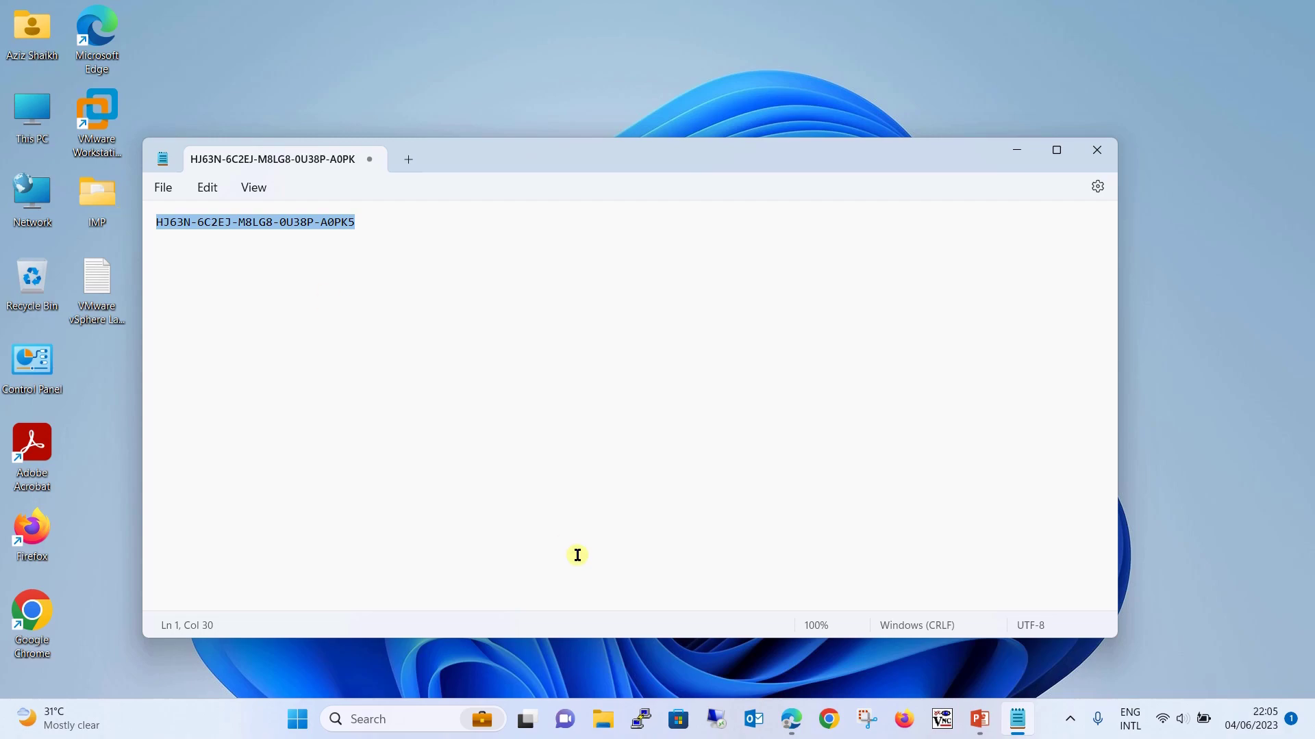
{"action": "left_click", "coordinate": [792, 721]}
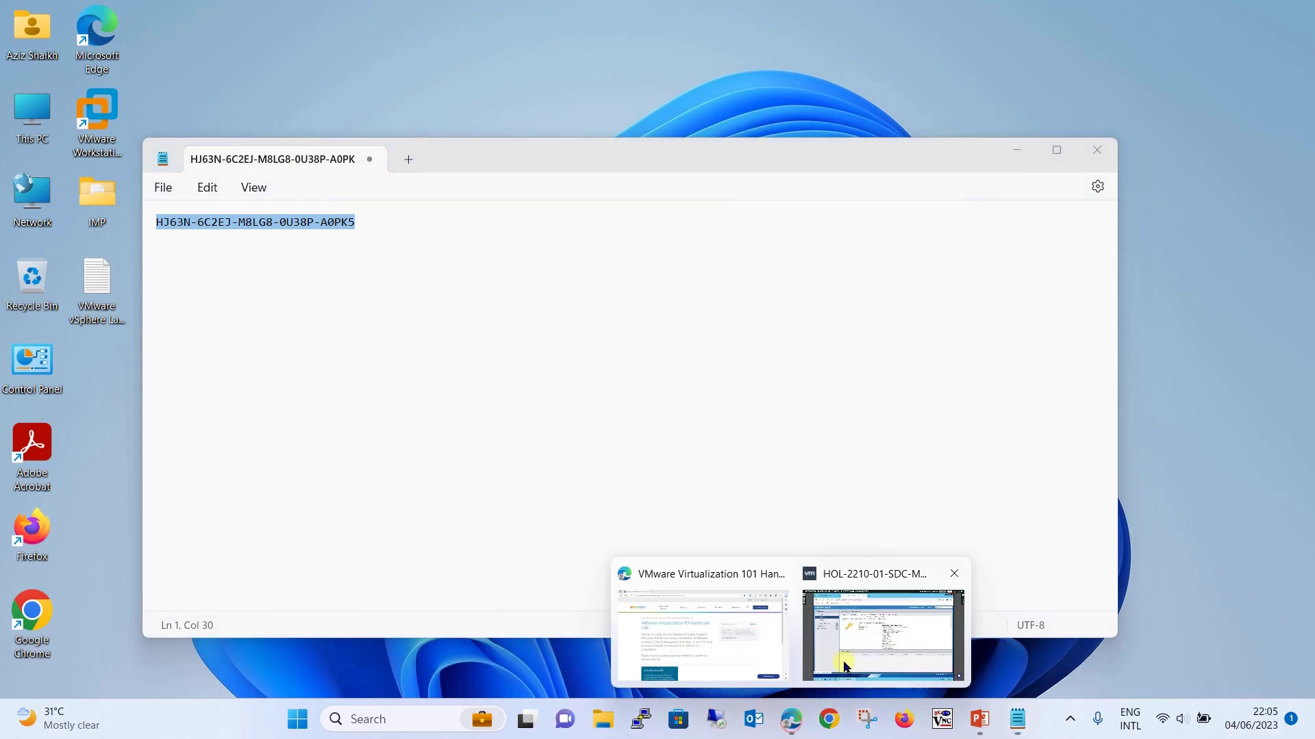
{"action": "left_click", "coordinate": [876, 642]}
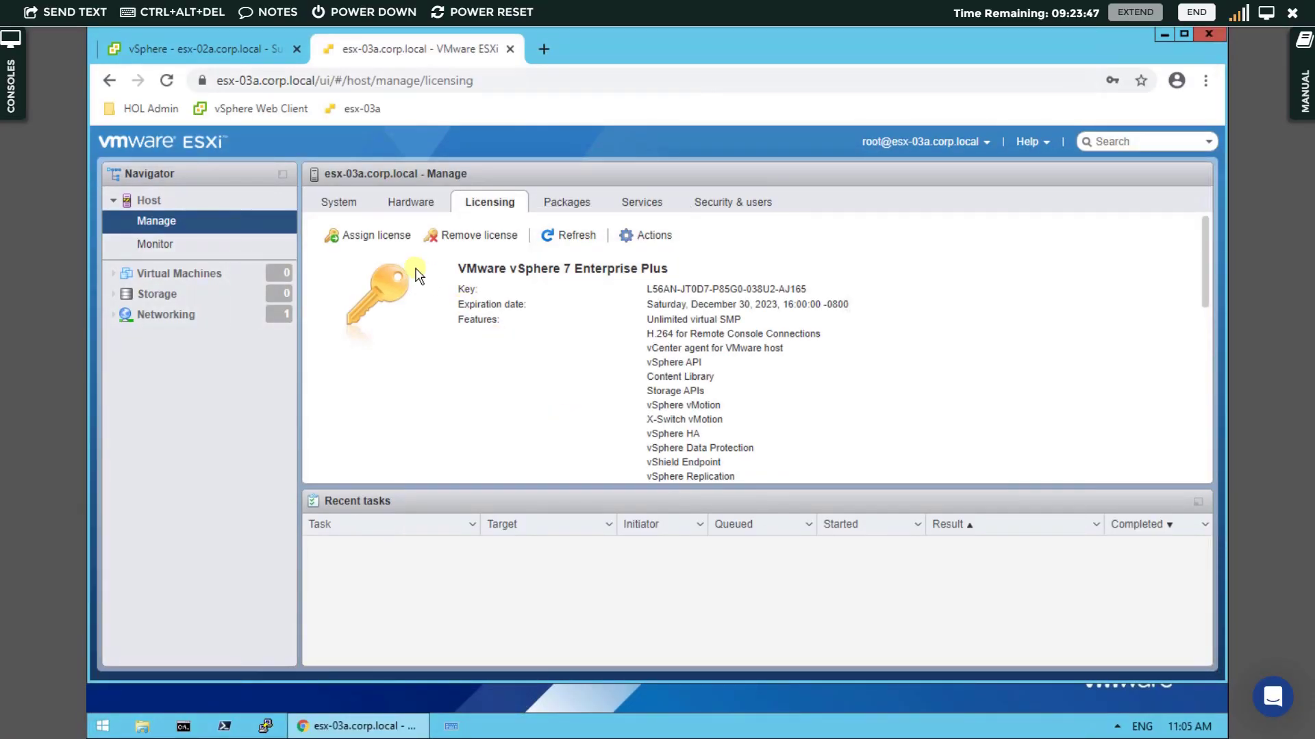
Paste the copied licence key into the Assign license form, check it, then cancel the form
{"action": "left_click", "coordinate": [383, 240]}
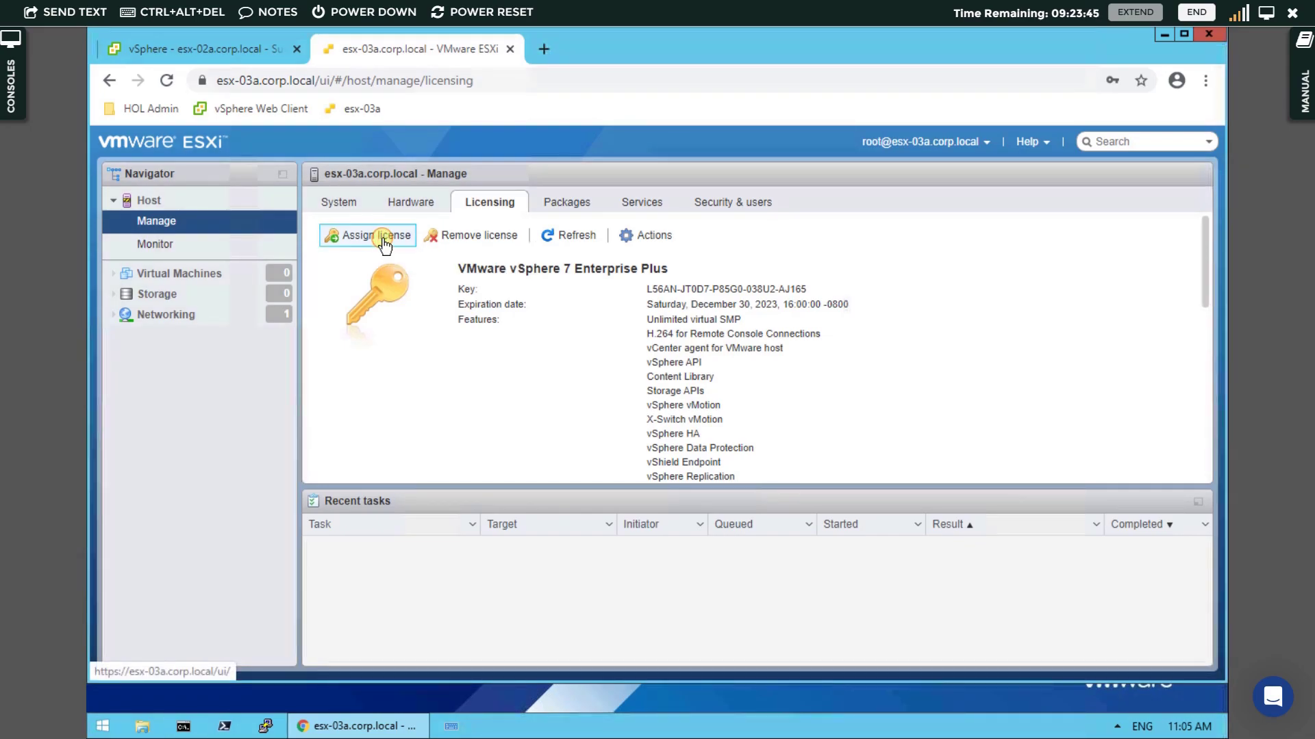
{"action": "left_click", "coordinate": [695, 342]}
{"action": "left_click", "coordinate": [697, 340]}
{"action": "key", "text": "ctrl+v"}
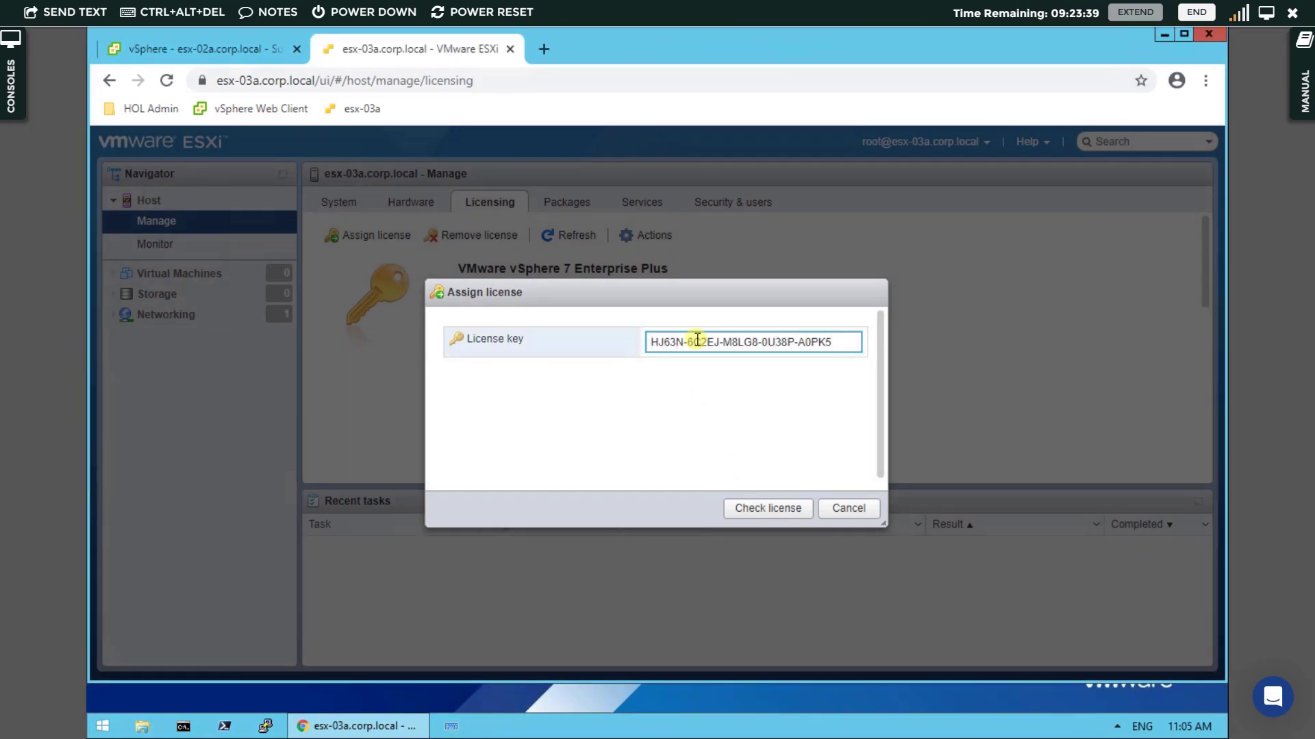
{"action": "left_click", "coordinate": [773, 510]}
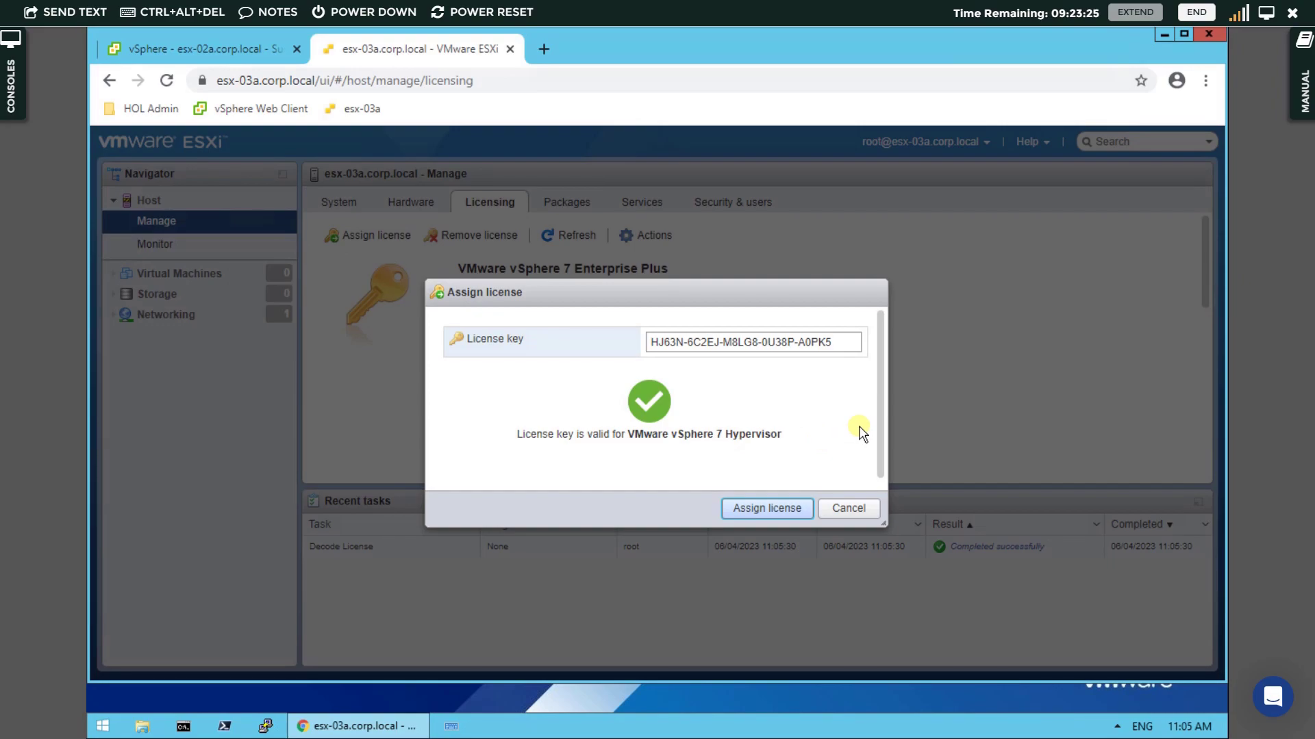
{"action": "left_click", "coordinate": [847, 513]}
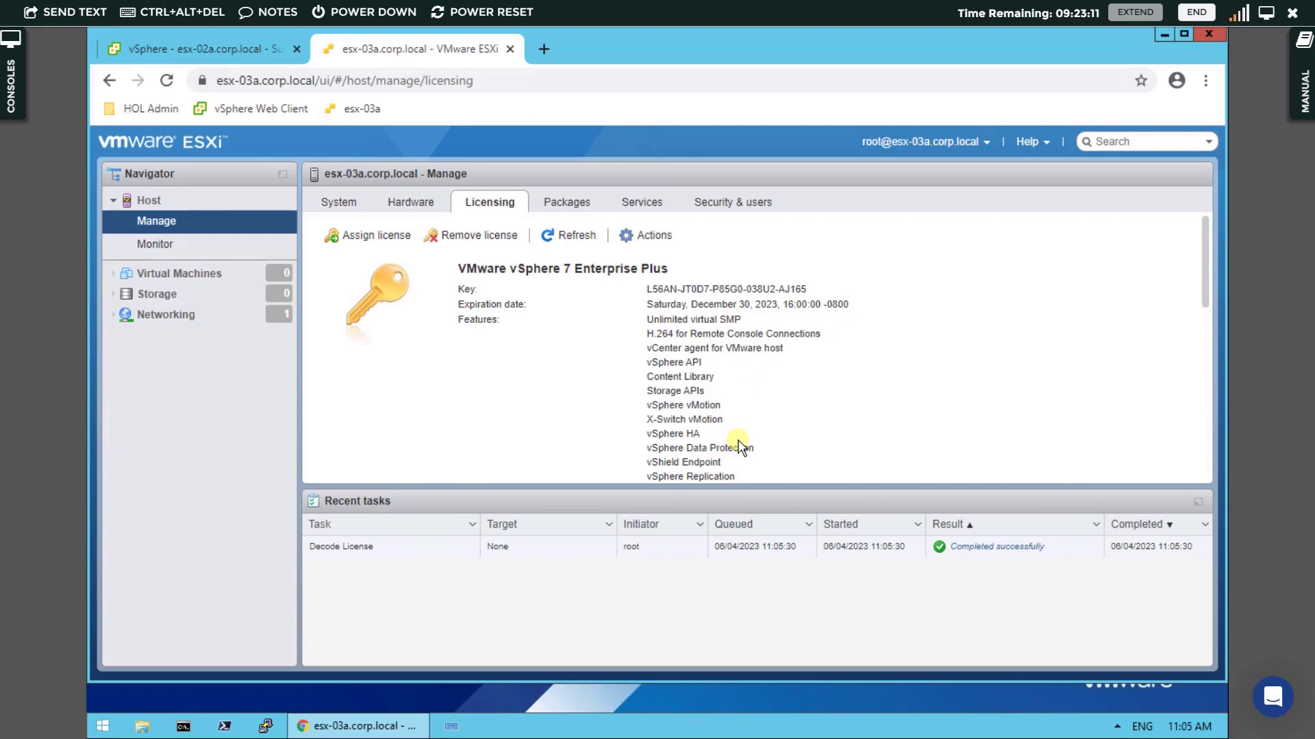
Enter the vSphere 7 Hypervisor licence key, validate it and assign it to esx-03a
{"action": "left_click", "coordinate": [388, 245]}
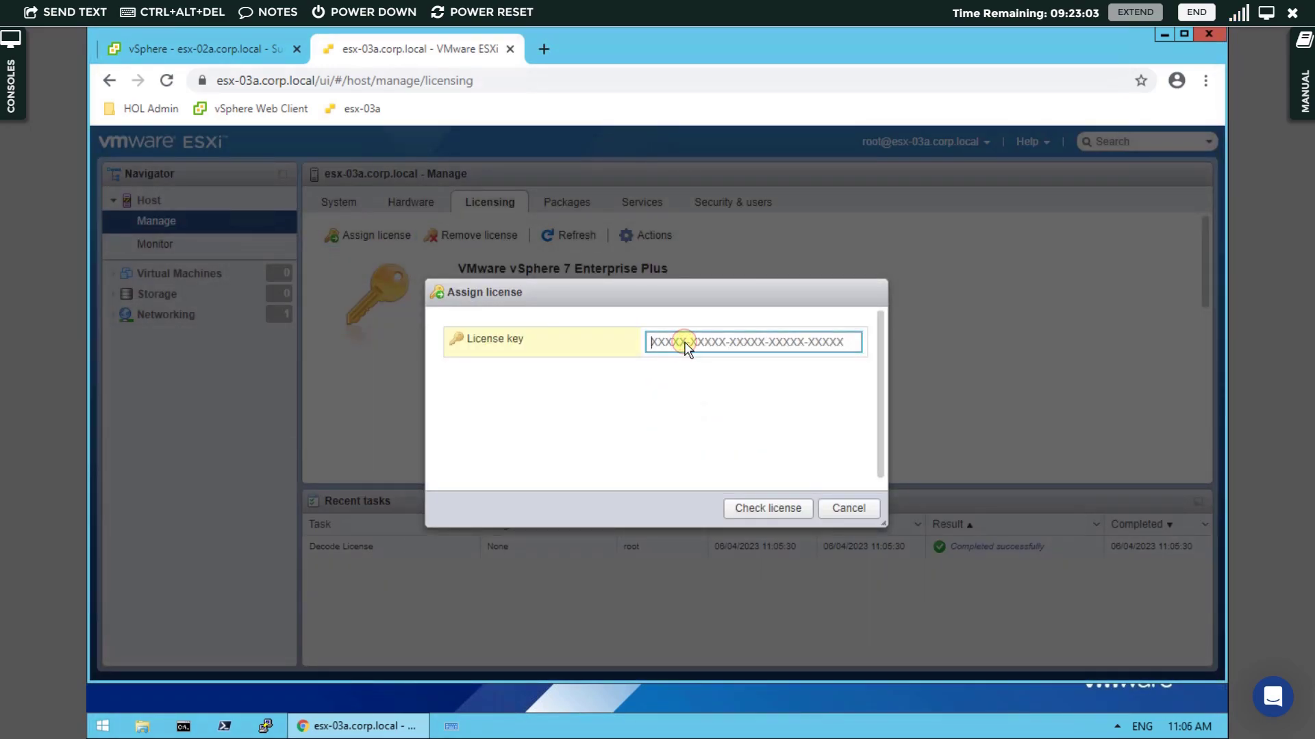
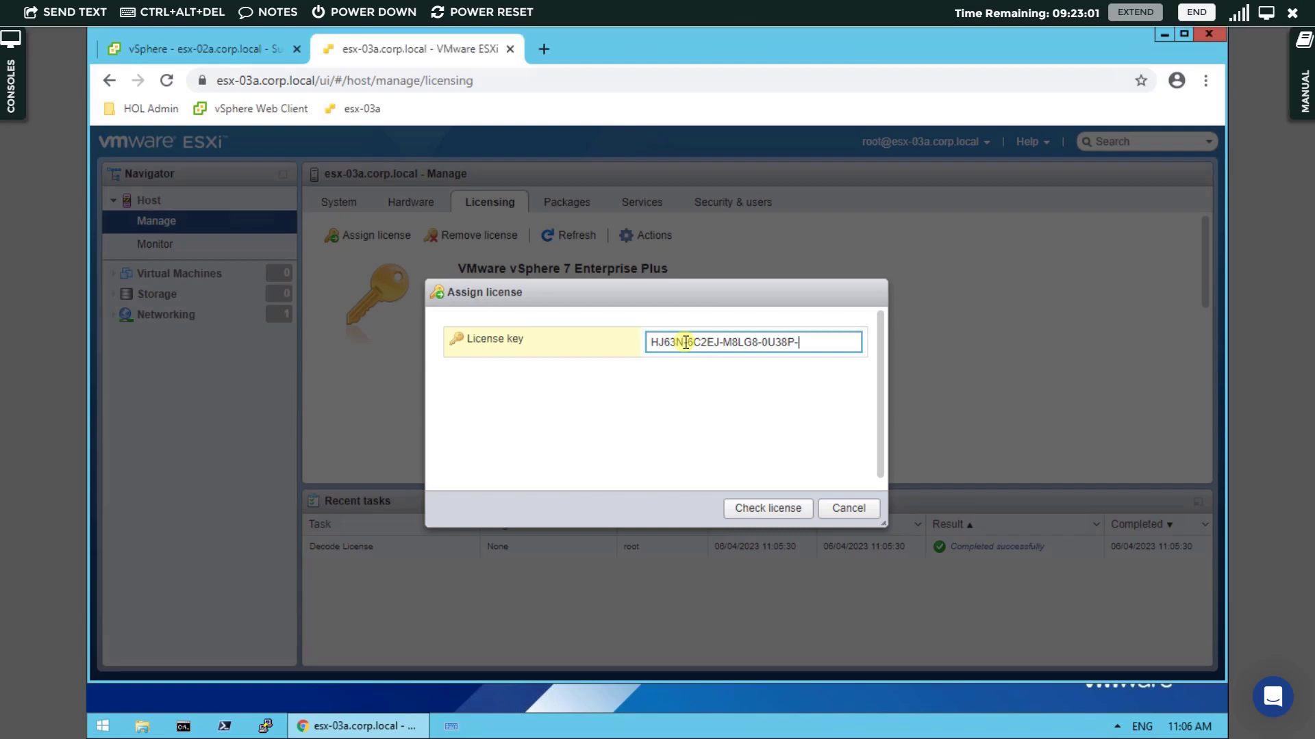
{"action": "left_click", "coordinate": [791, 511]}
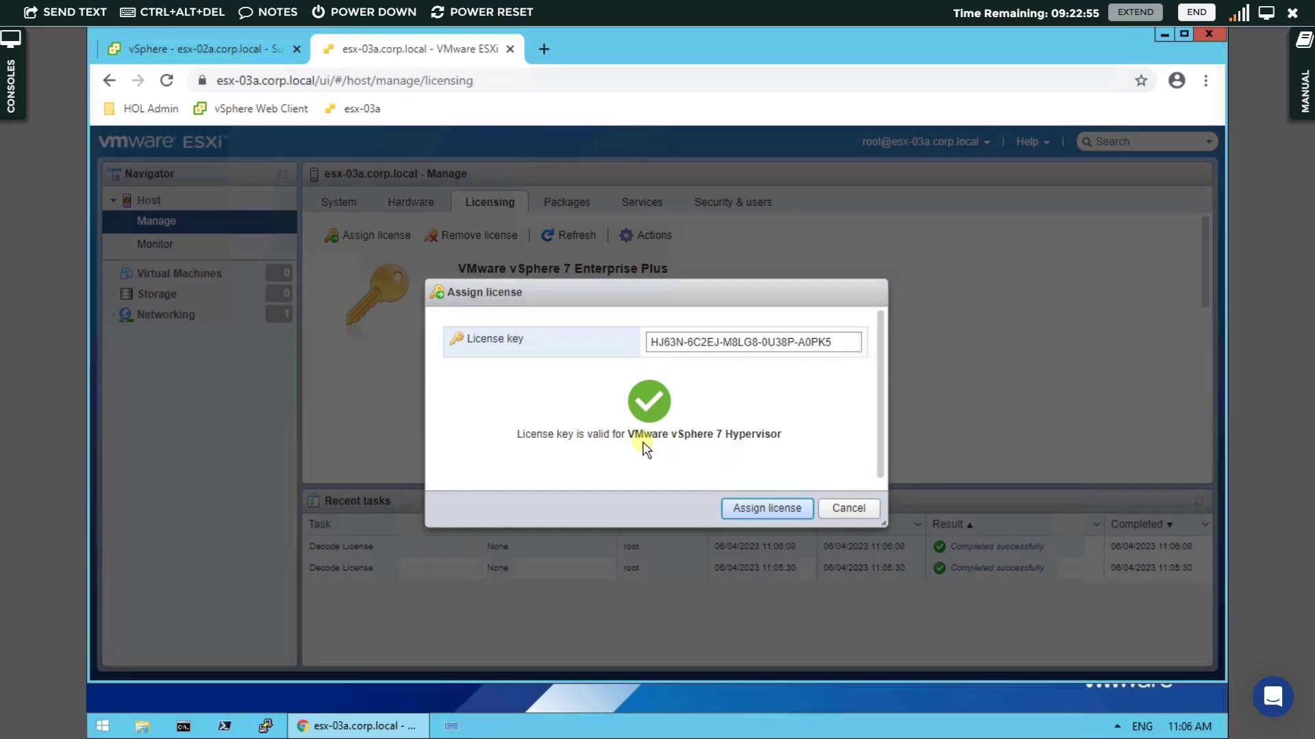
{"action": "left_click", "coordinate": [795, 509]}
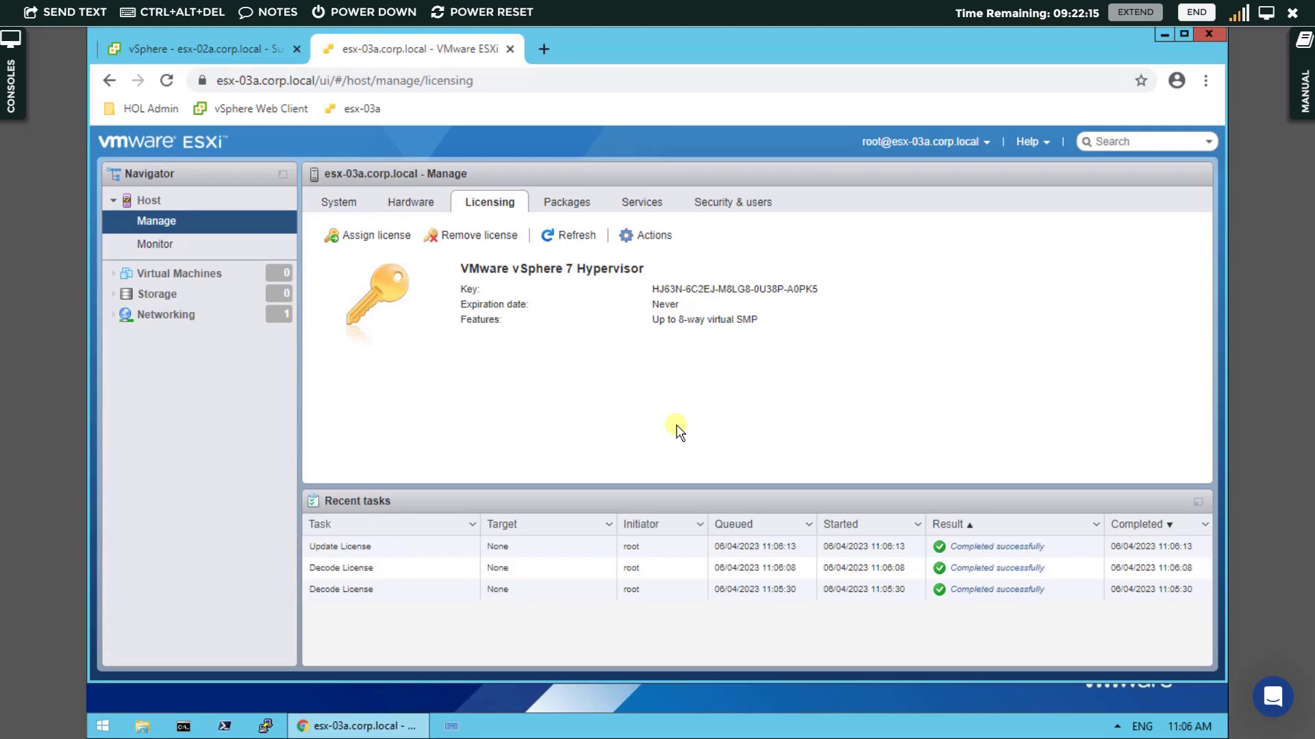
Remove the Hypervisor licence from esx-03a, returning it to Evaluation Mode
{"action": "left_click", "coordinate": [468, 245]}
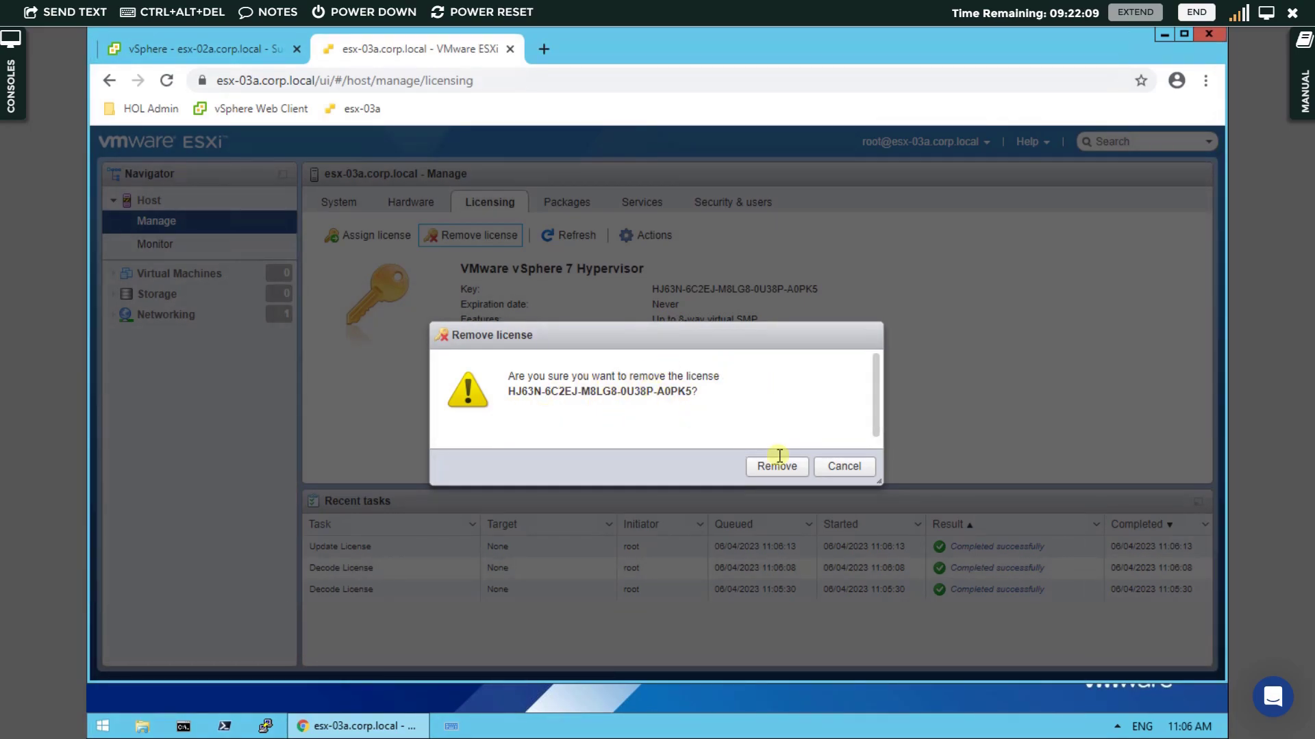
{"action": "left_click", "coordinate": [778, 466]}
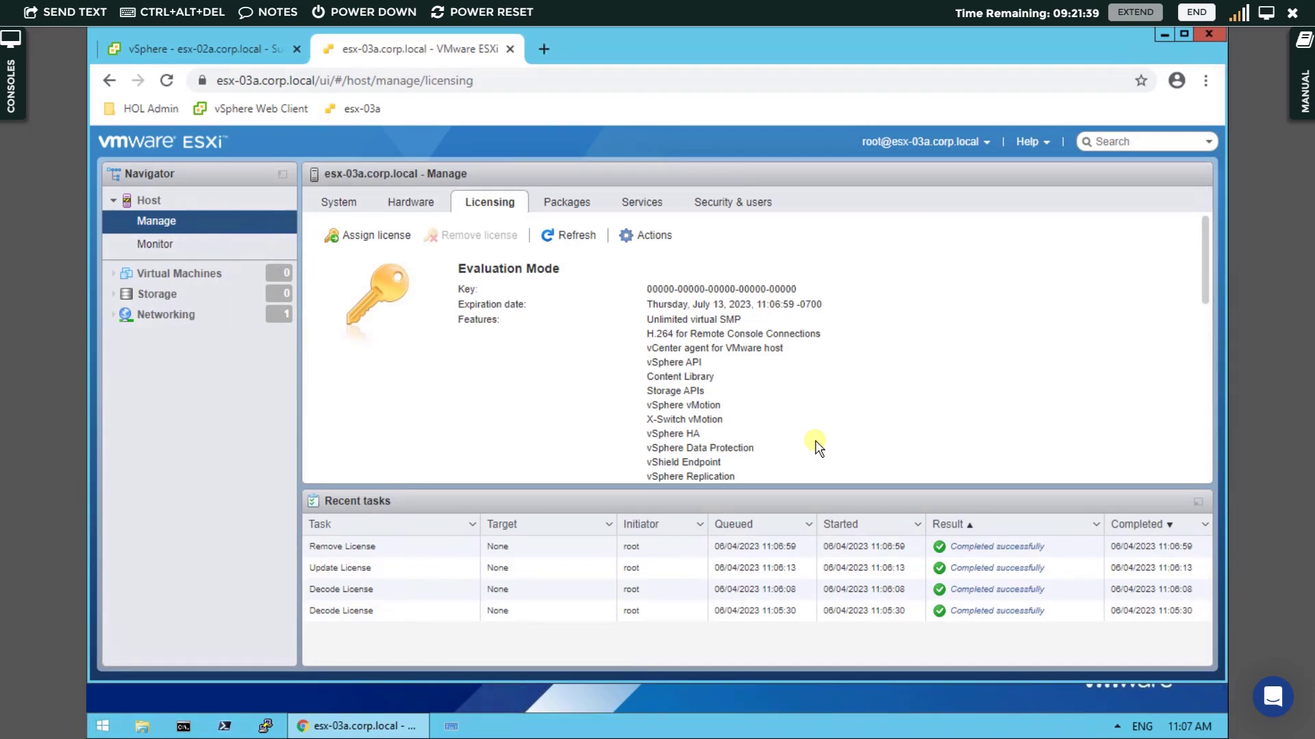
In the vSphere Client tab, show the vcsa-01a.corp.local summary: version 7.0.0, 2 hosts
{"action": "left_click", "coordinate": [206, 52]}
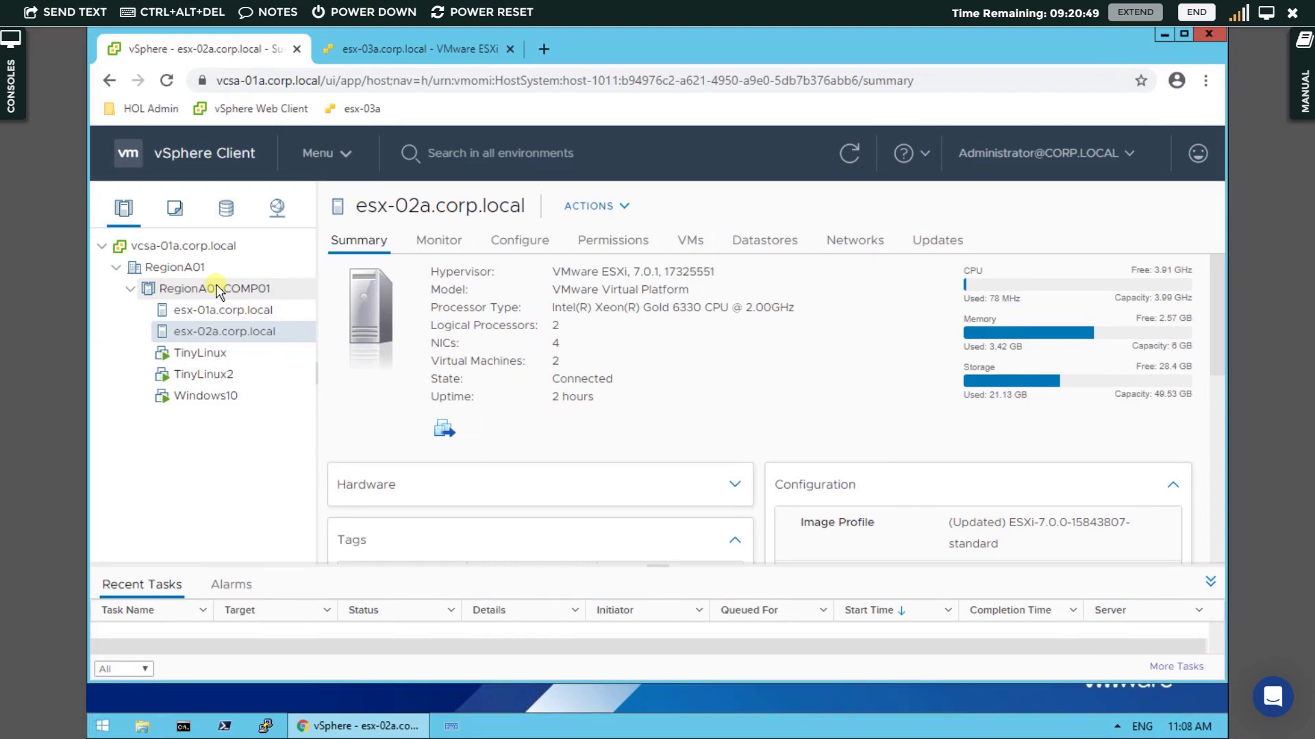
{"action": "left_click", "coordinate": [271, 447]}
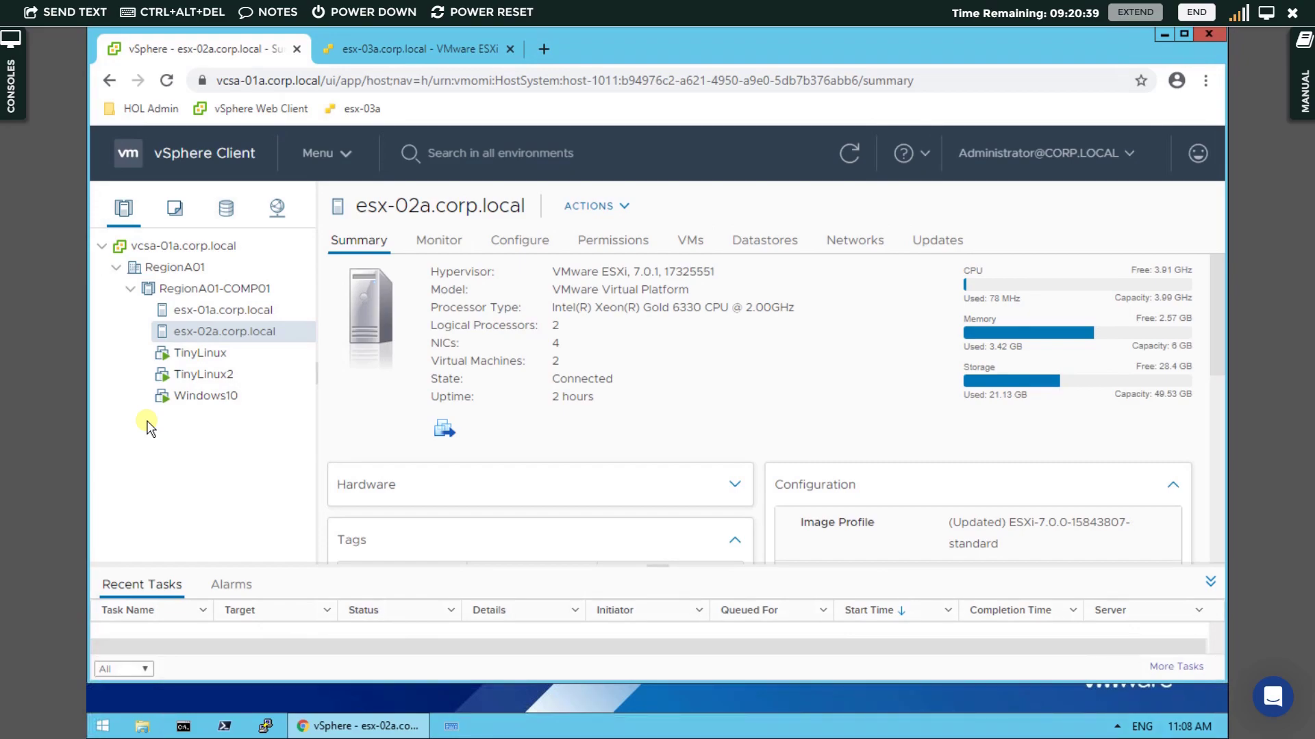
{"action": "left_click", "coordinate": [180, 252]}
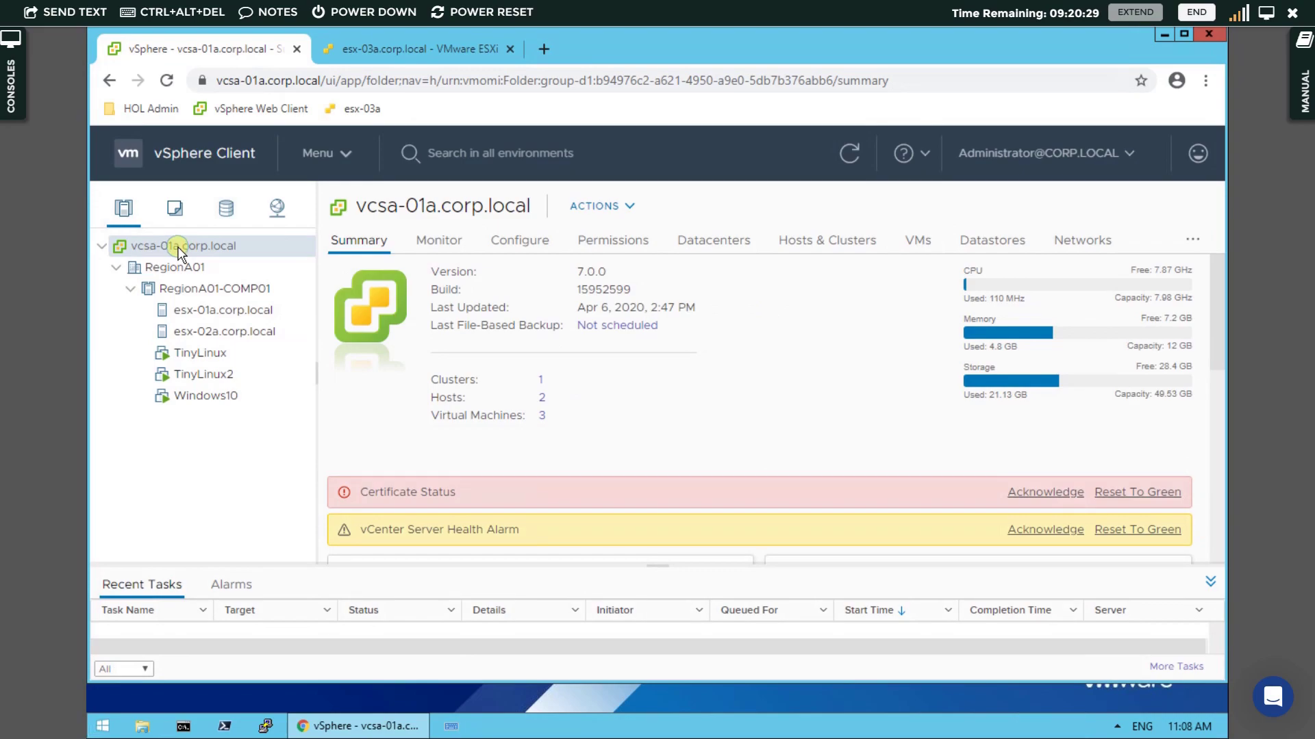
Create a new datacenter 'Noor Labs DC' under vcsa-01a.corp.local and view its summary
{"action": "right_click", "coordinate": [180, 252]}
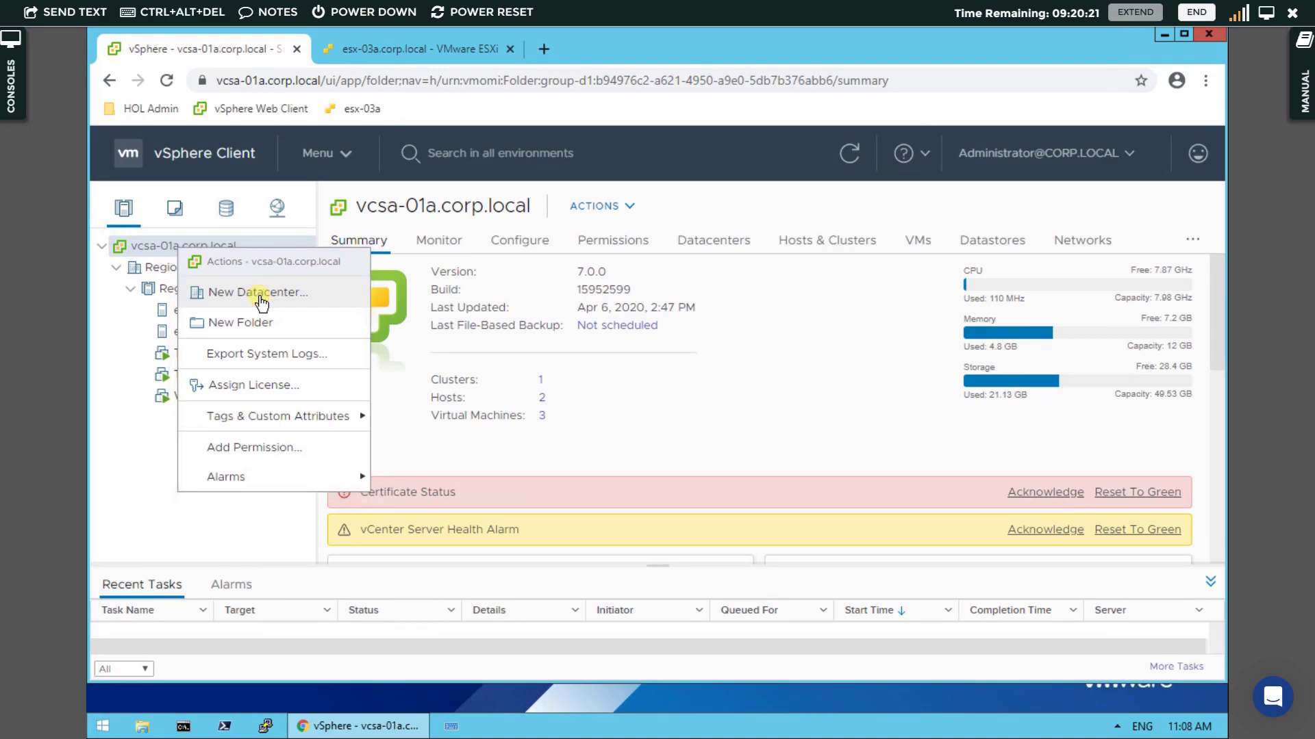
{"action": "left_click", "coordinate": [261, 302]}
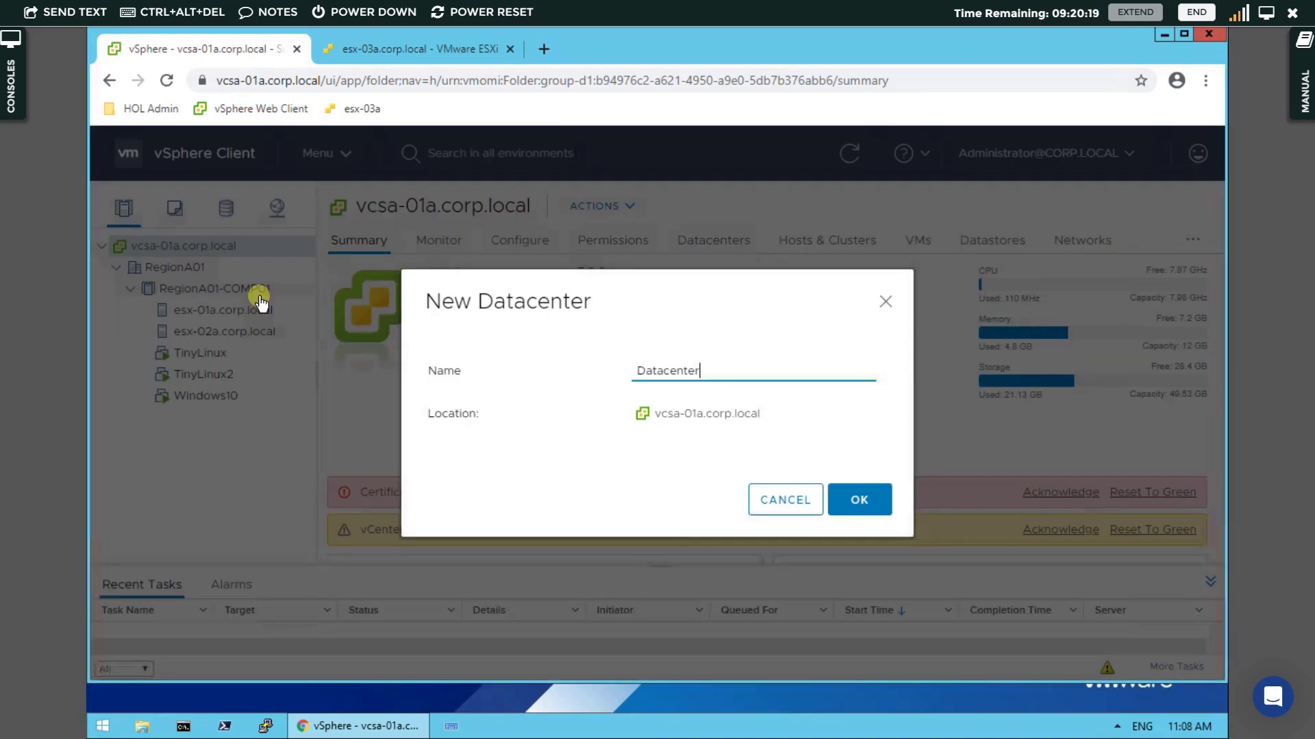
{"action": "double_click", "coordinate": [733, 364]}
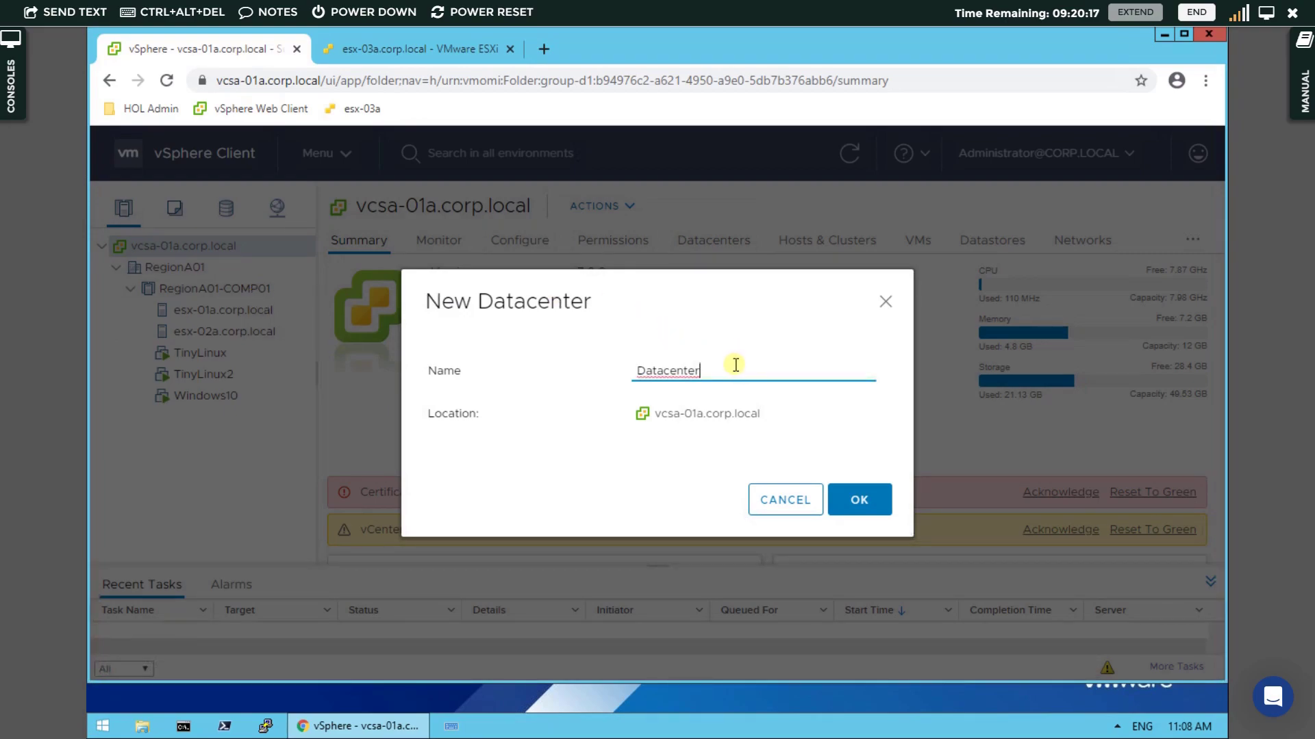
{"action": "type", "text": "Noor"}
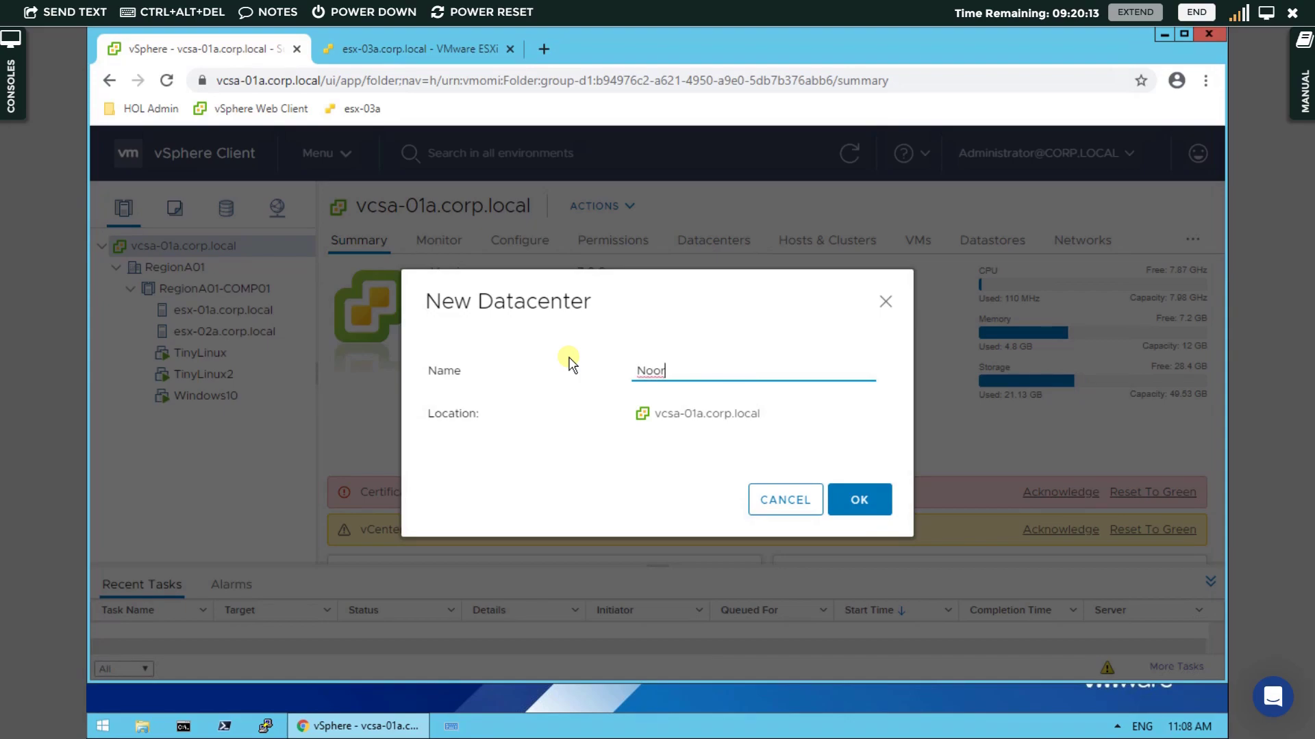
{"action": "type", "text": " Labs DC"}
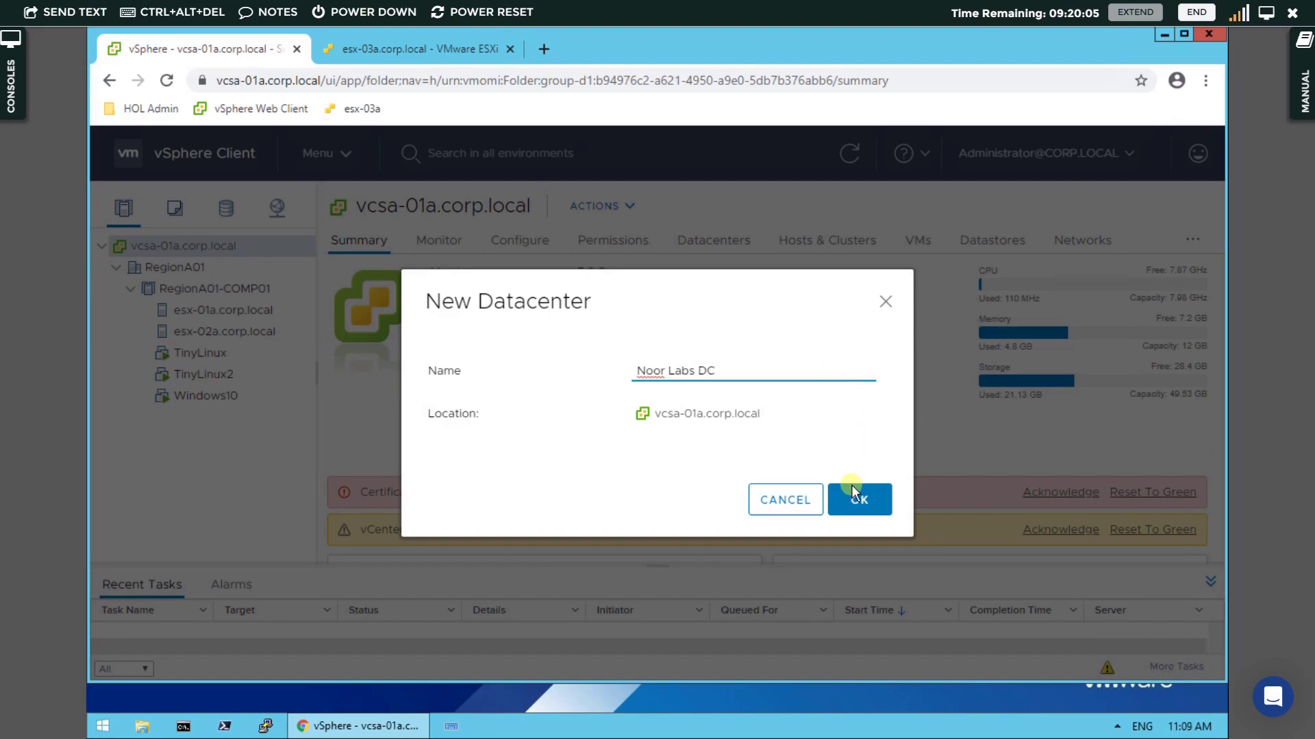
{"action": "left_click", "coordinate": [856, 500]}
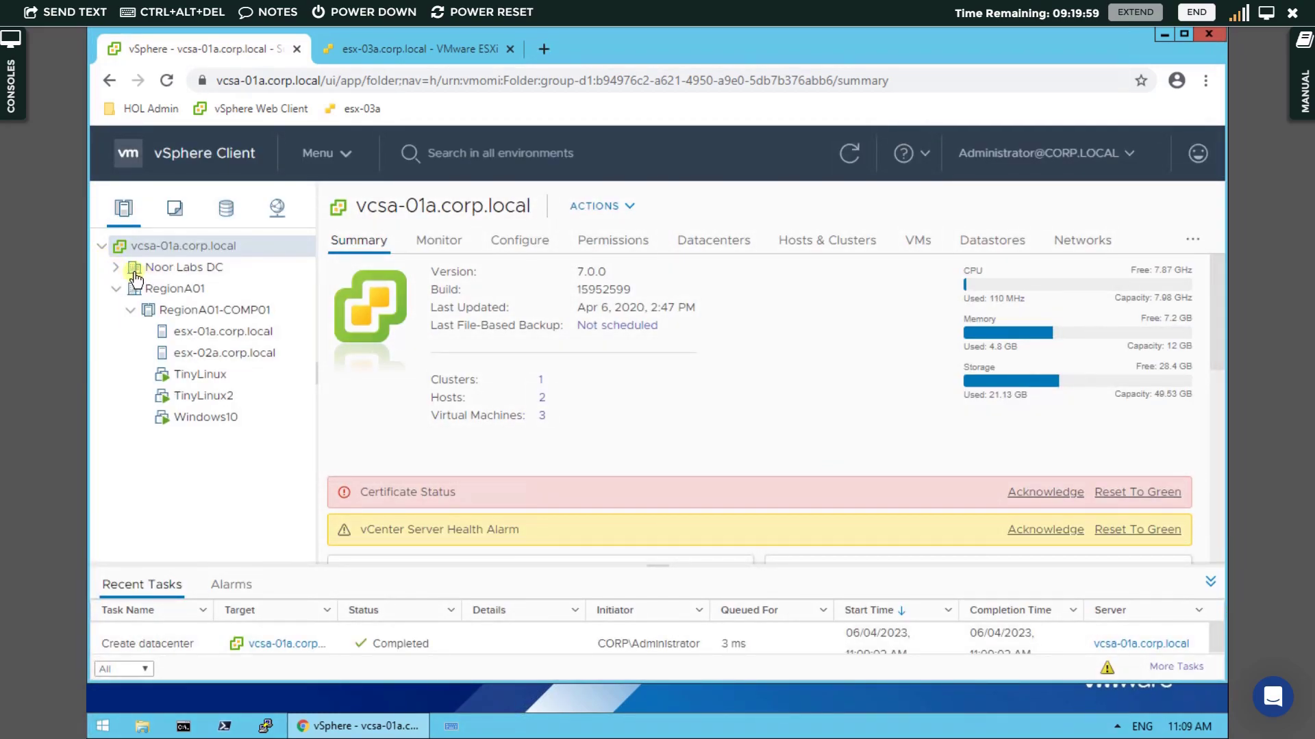
{"action": "left_click", "coordinate": [174, 268]}
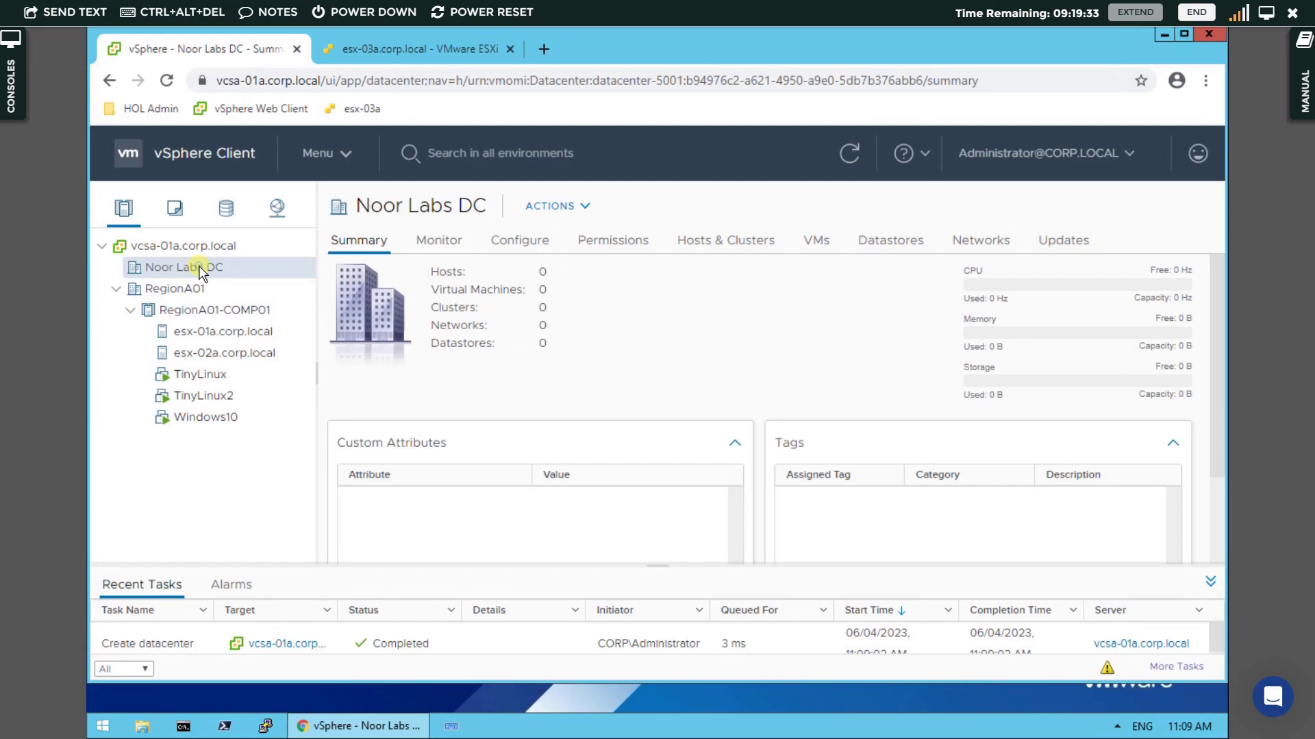
Open and dismiss the actions menus for Noor Labs DC and vcsa-01a.corp.local
{"action": "right_click", "coordinate": [198, 269]}
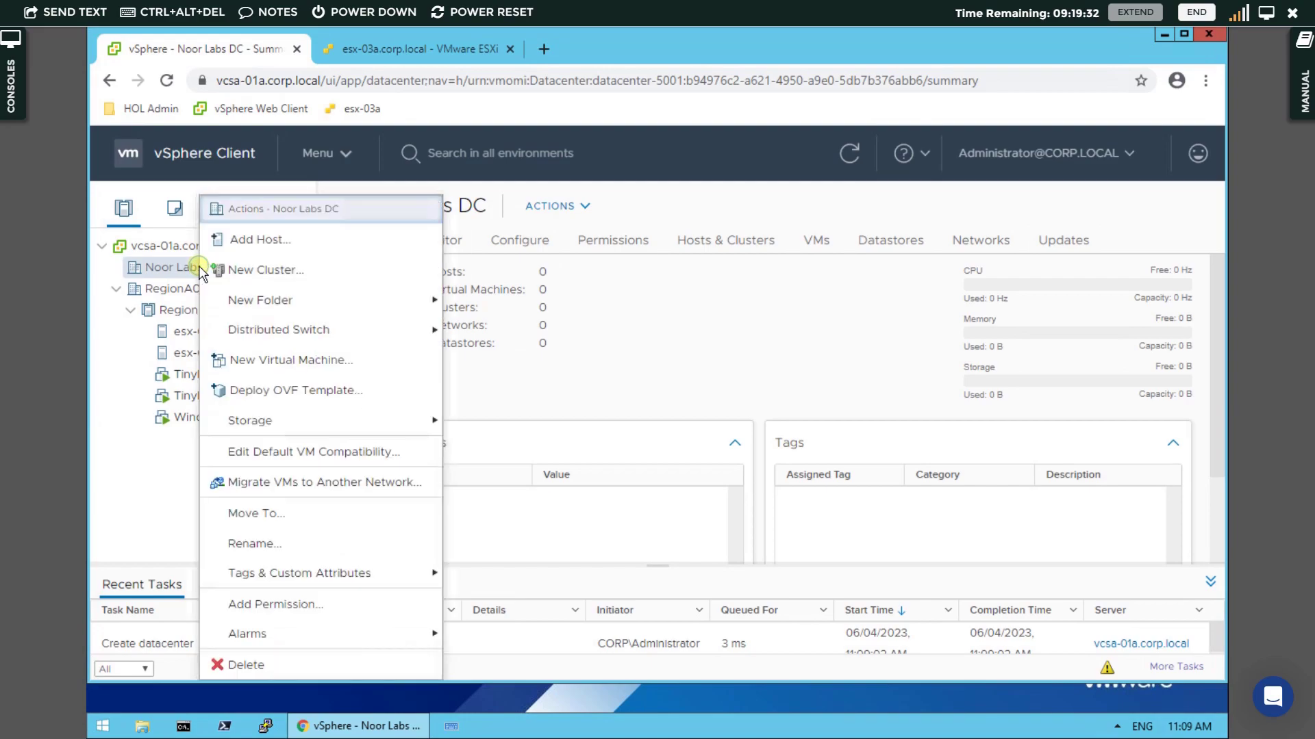
{"action": "left_click", "coordinate": [128, 367]}
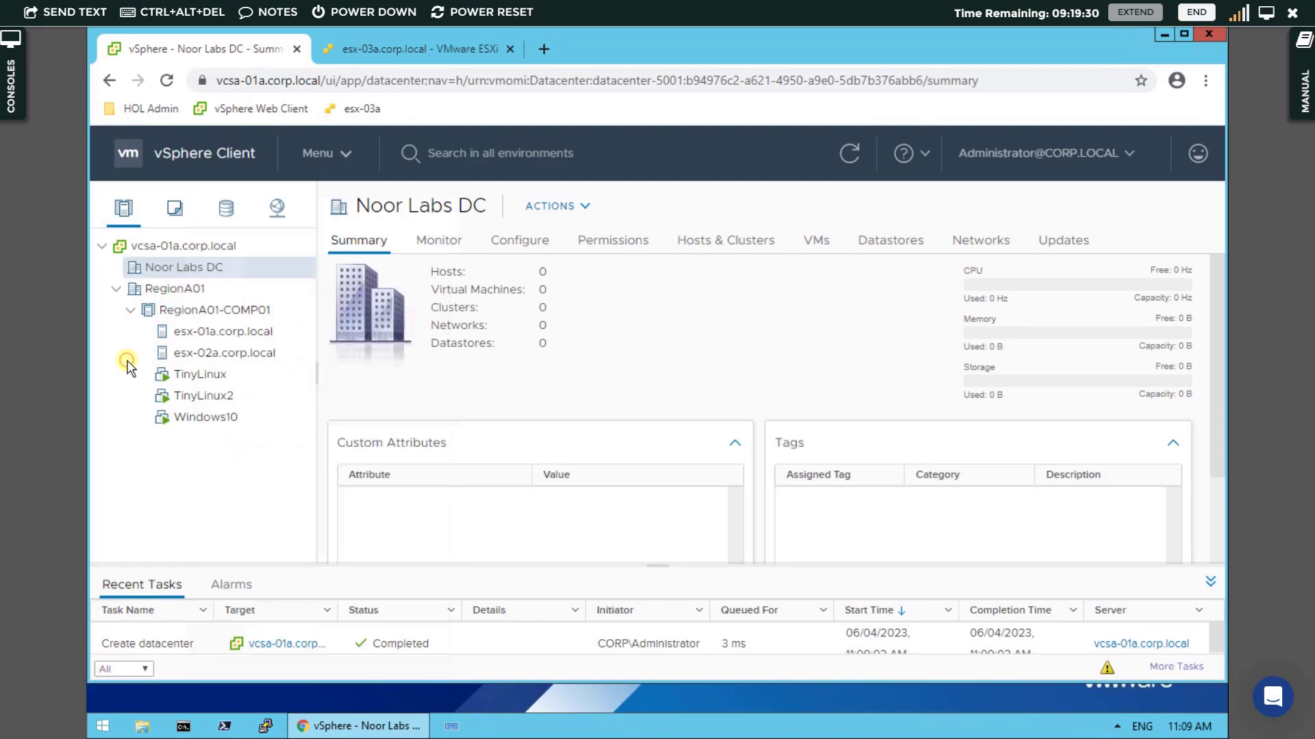
{"action": "left_click", "coordinate": [216, 246]}
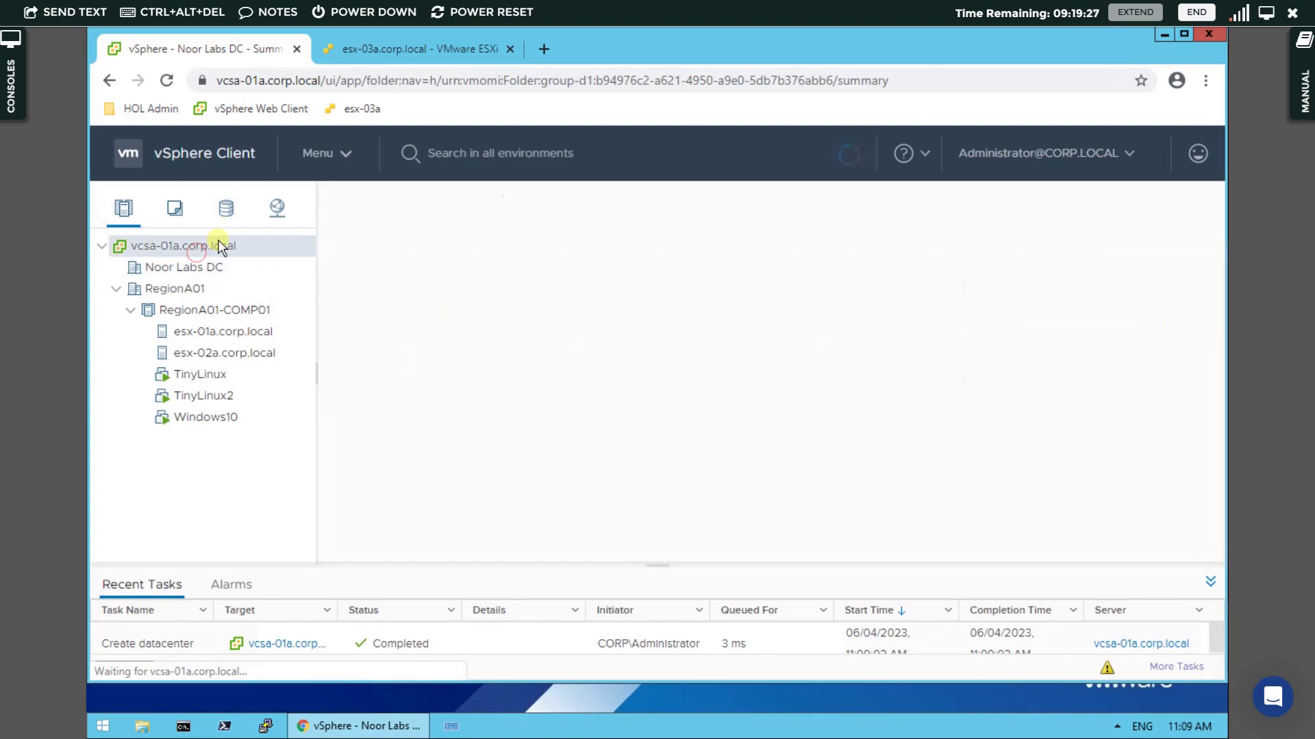
{"action": "right_click", "coordinate": [217, 248]}
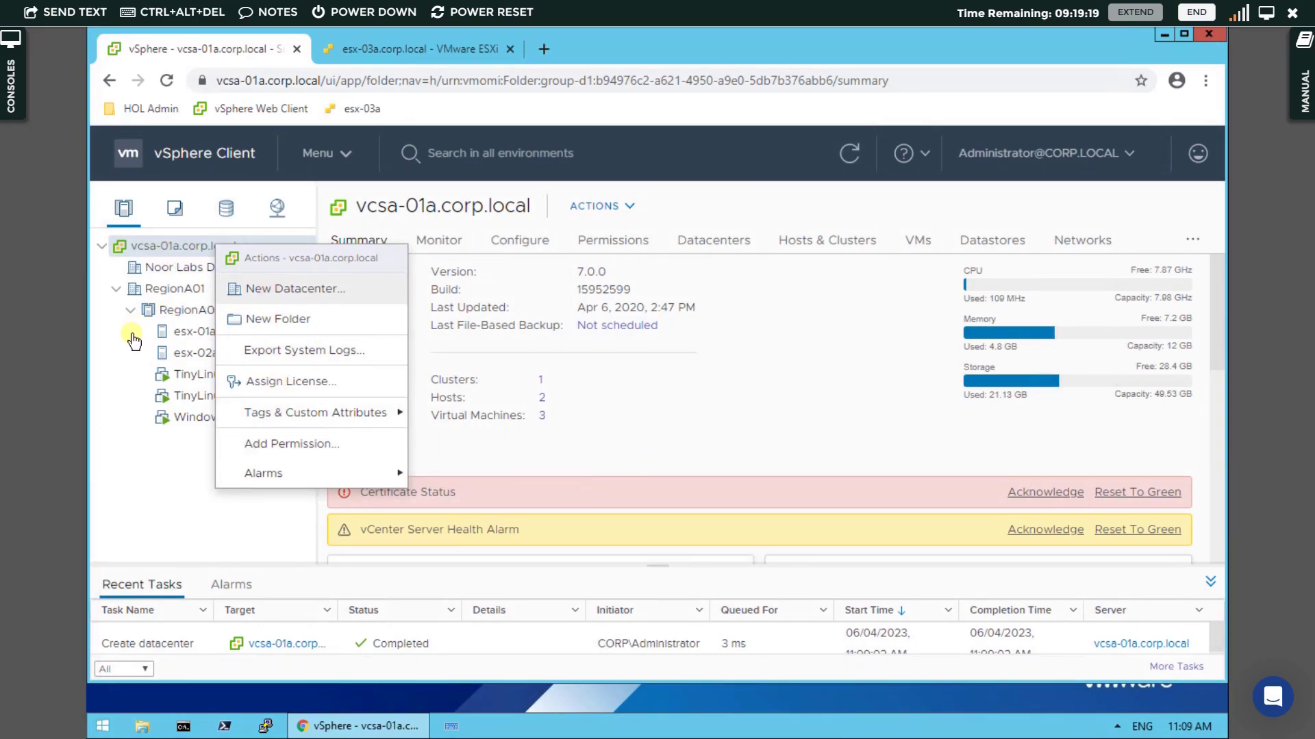
{"action": "left_click", "coordinate": [121, 356]}
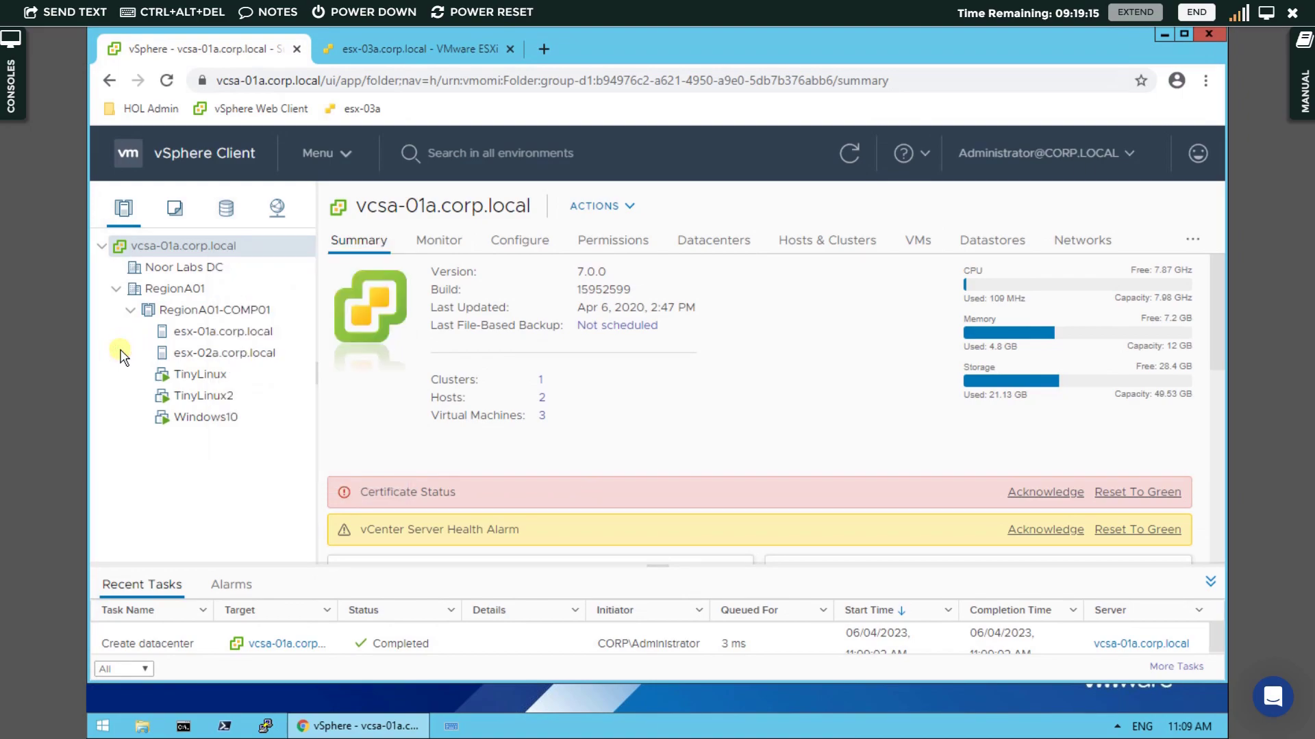
Select esx-03a.corp.local in the ESXi tab's address, then open Noor Labs DC's actions menu
{"action": "left_click", "coordinate": [434, 48]}
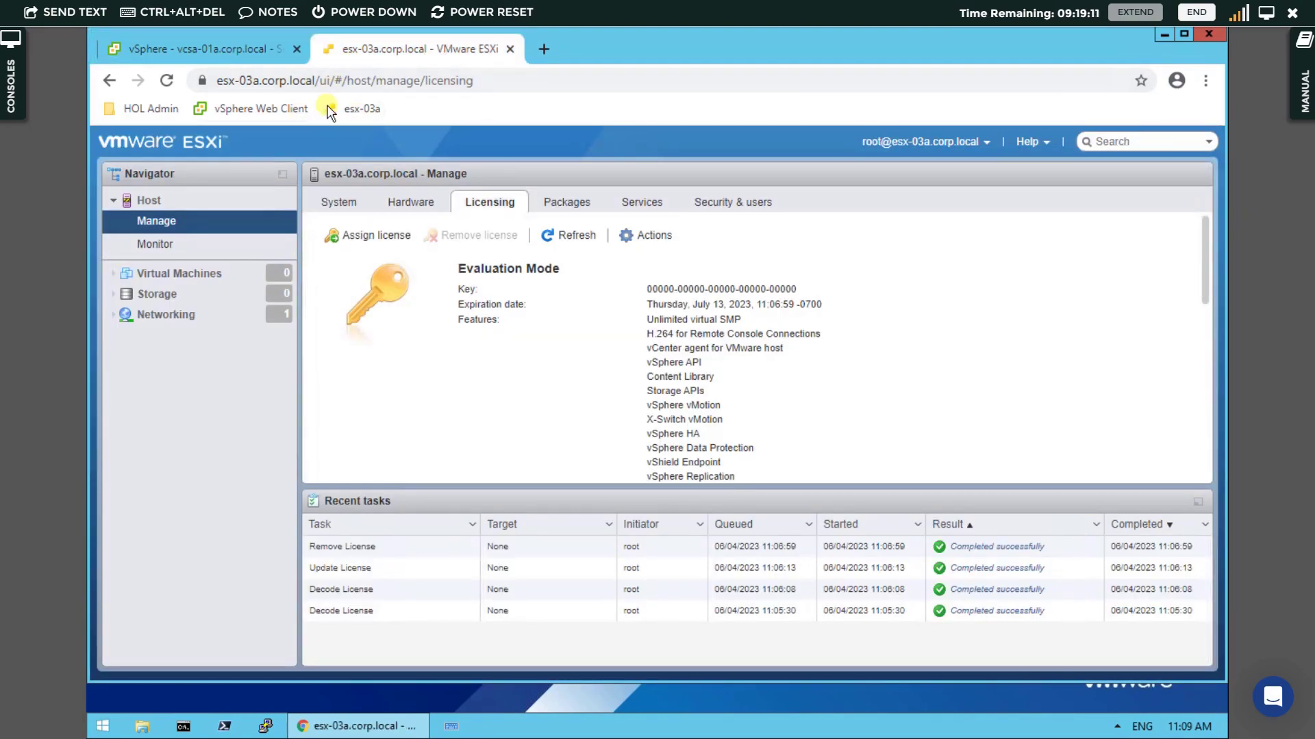
{"action": "left_click", "coordinate": [220, 46]}
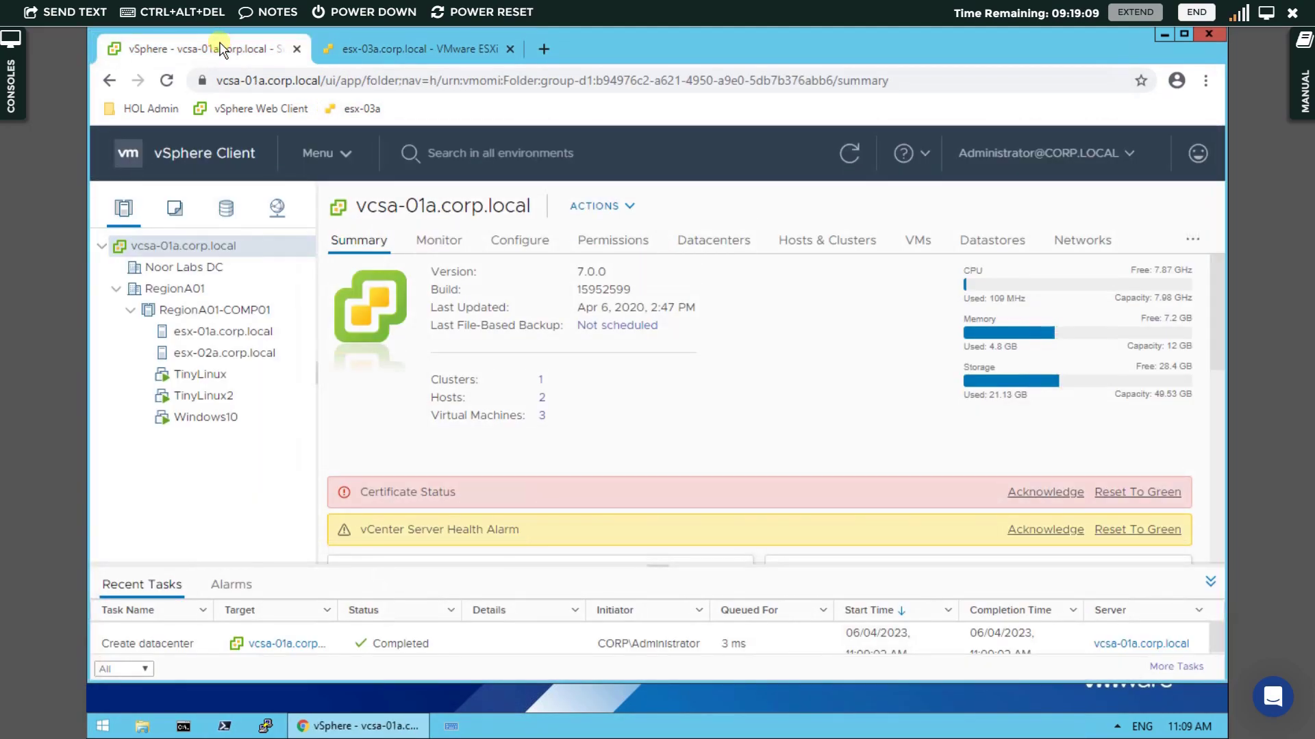
{"action": "left_click", "coordinate": [385, 51]}
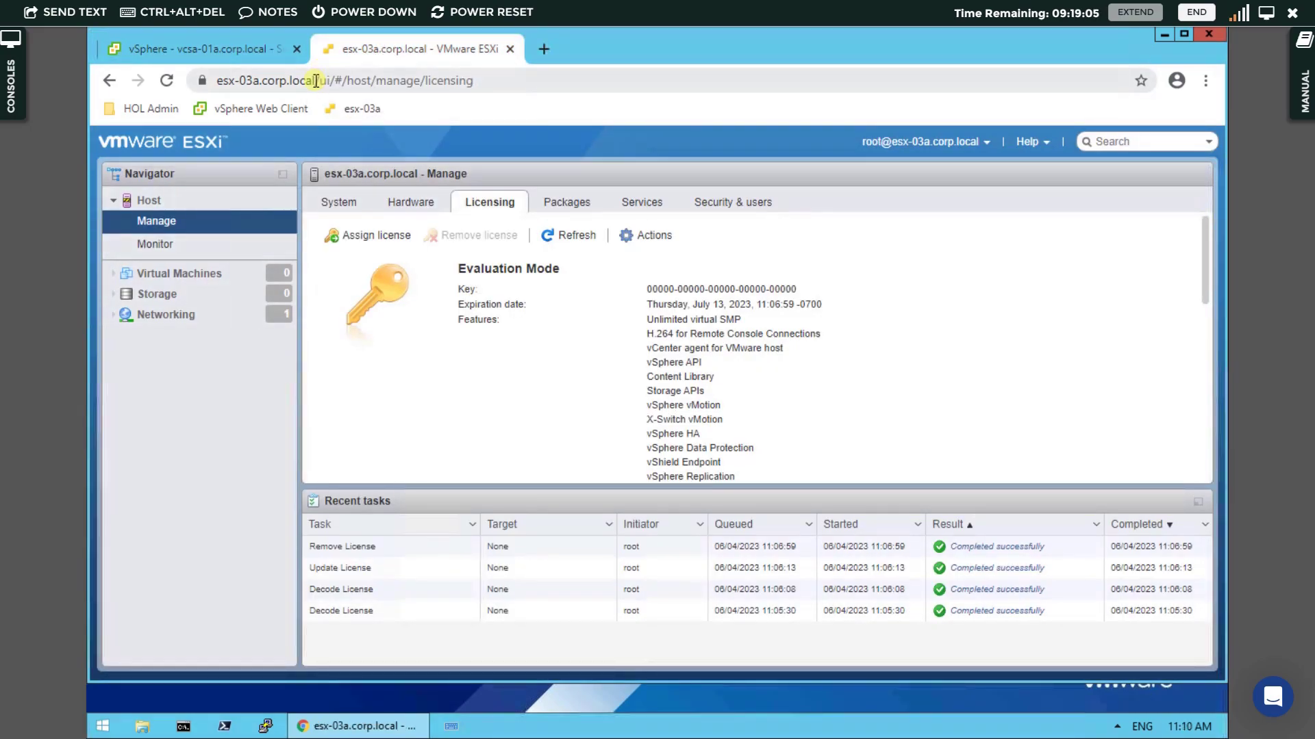
{"action": "left_click_drag", "start_coordinate": [315, 80], "coordinate": [199, 80]}
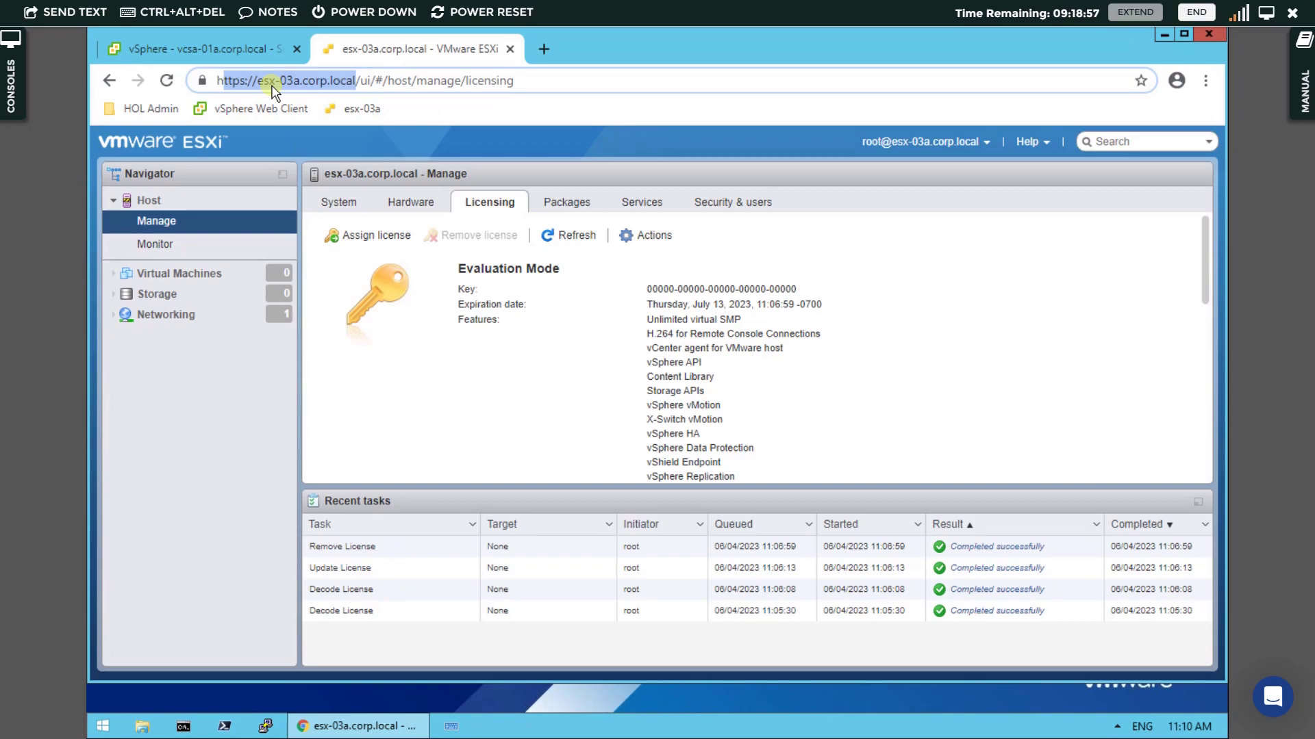
{"action": "left_click_drag", "start_coordinate": [273, 89], "coordinate": [260, 82]}
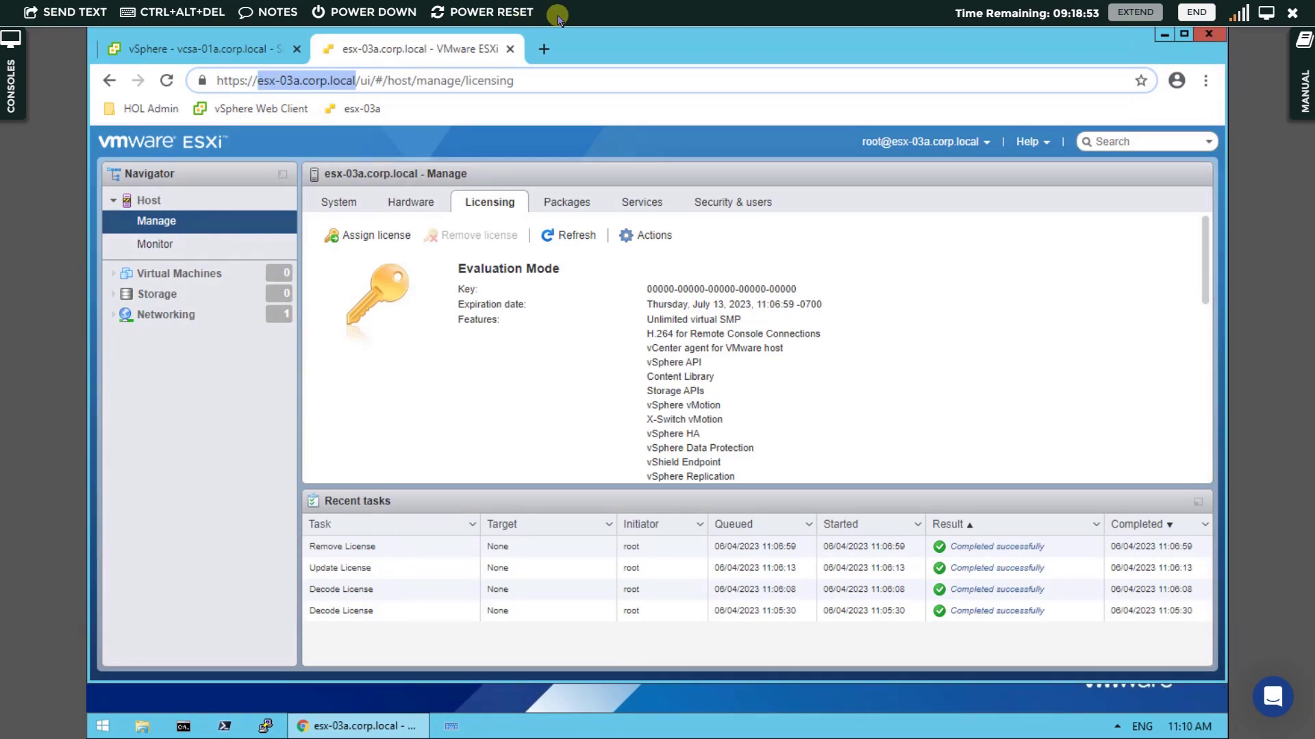
{"action": "left_click", "coordinate": [201, 48]}
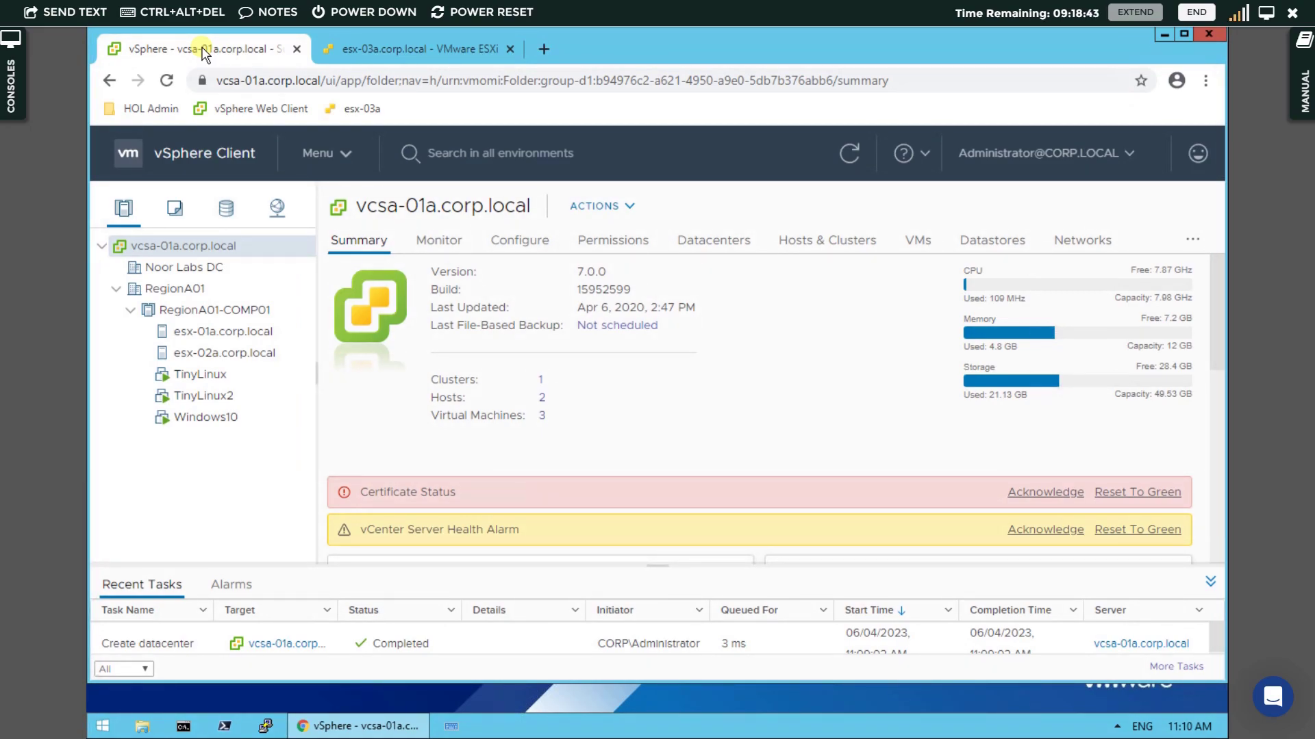
{"action": "left_click", "coordinate": [188, 269]}
{"action": "right_click", "coordinate": [188, 269]}
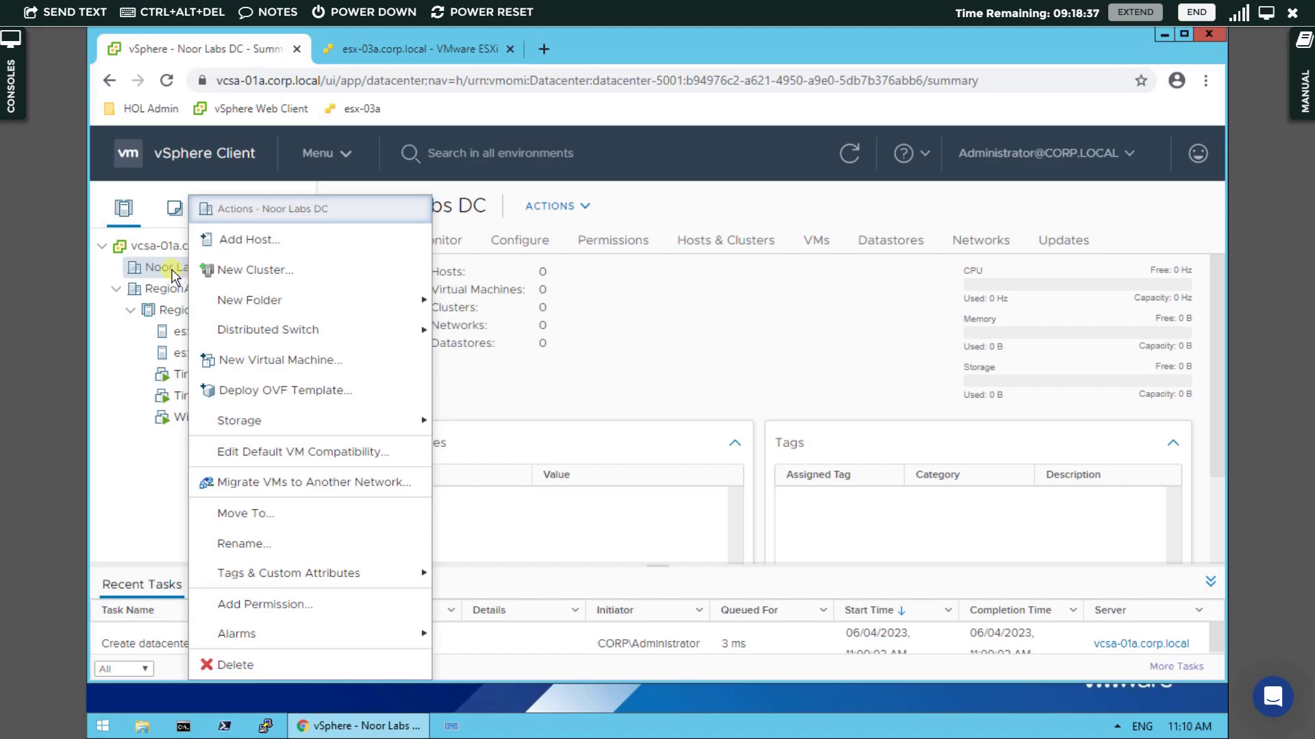
Start Add Host on Noor Labs DC and clear wrongly pasted text from the host name
{"action": "left_click", "coordinate": [271, 241]}
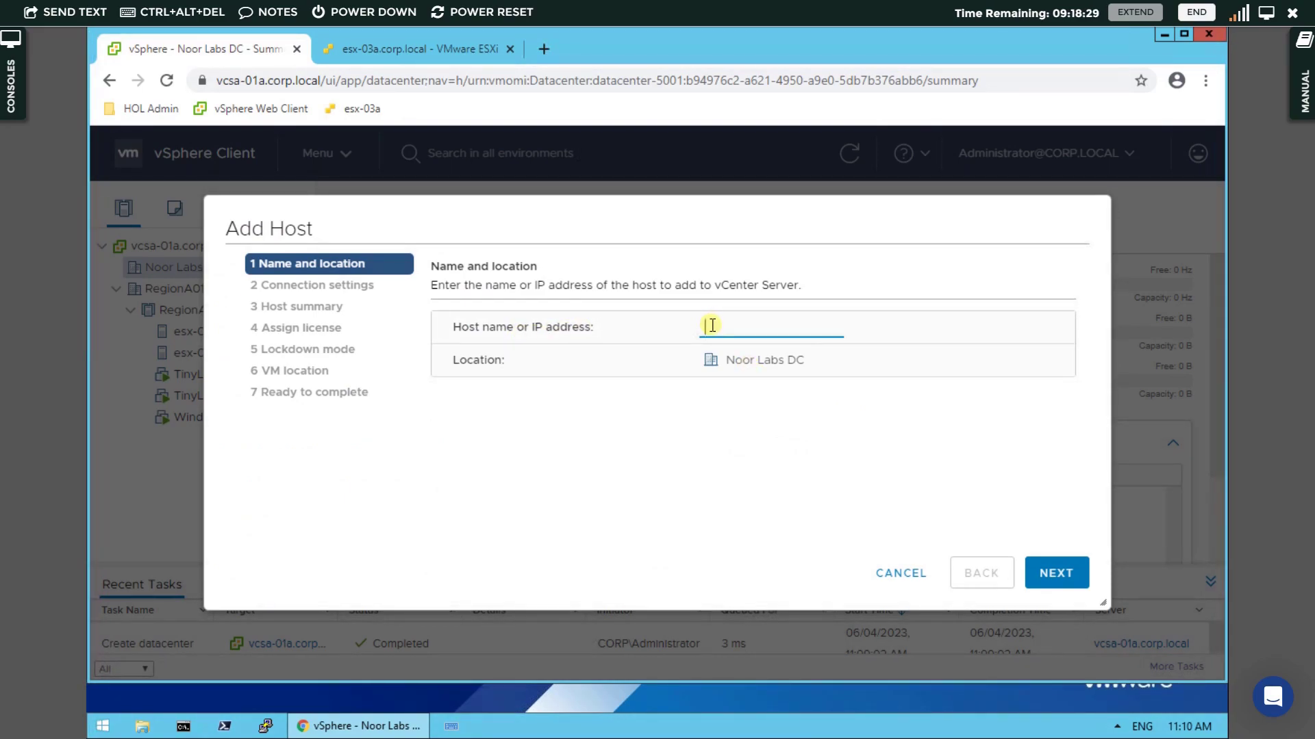
{"action": "key", "text": "ctrl+v"}
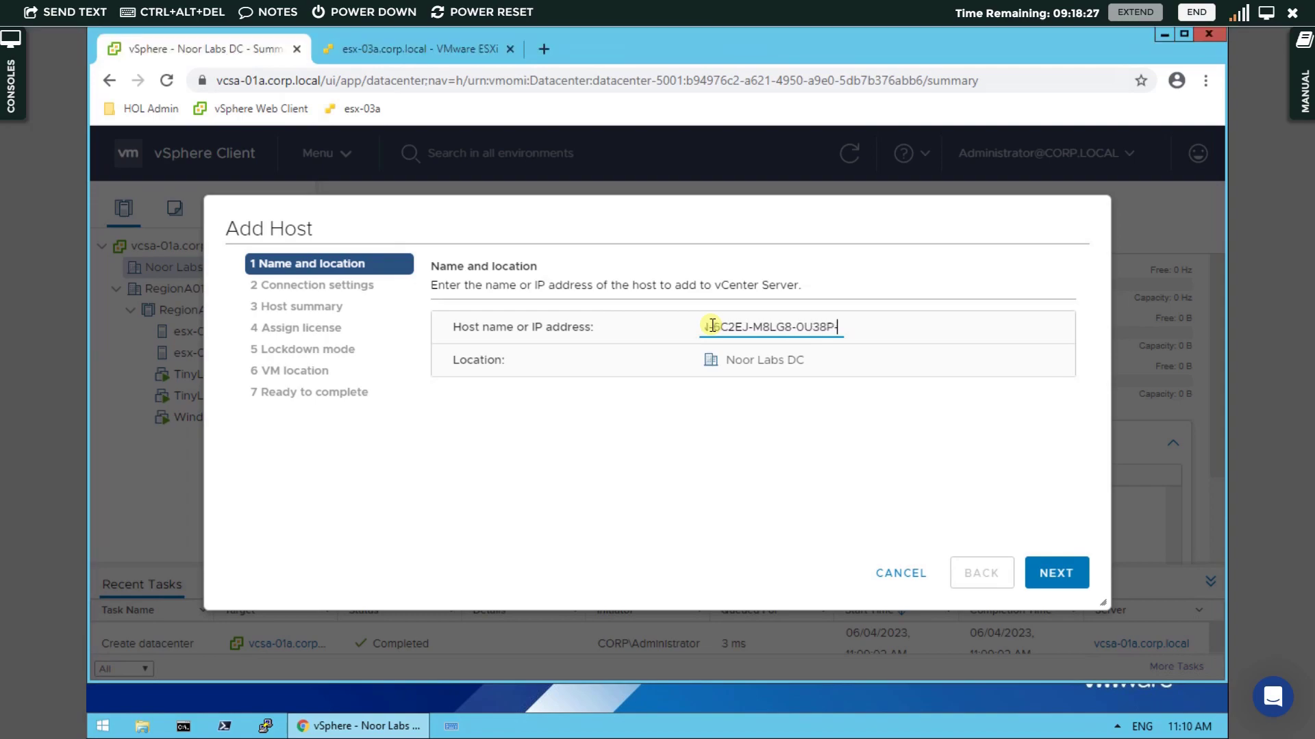
{"action": "key", "text": "ctrl+a"}
{"action": "key", "text": "BackSpace"}
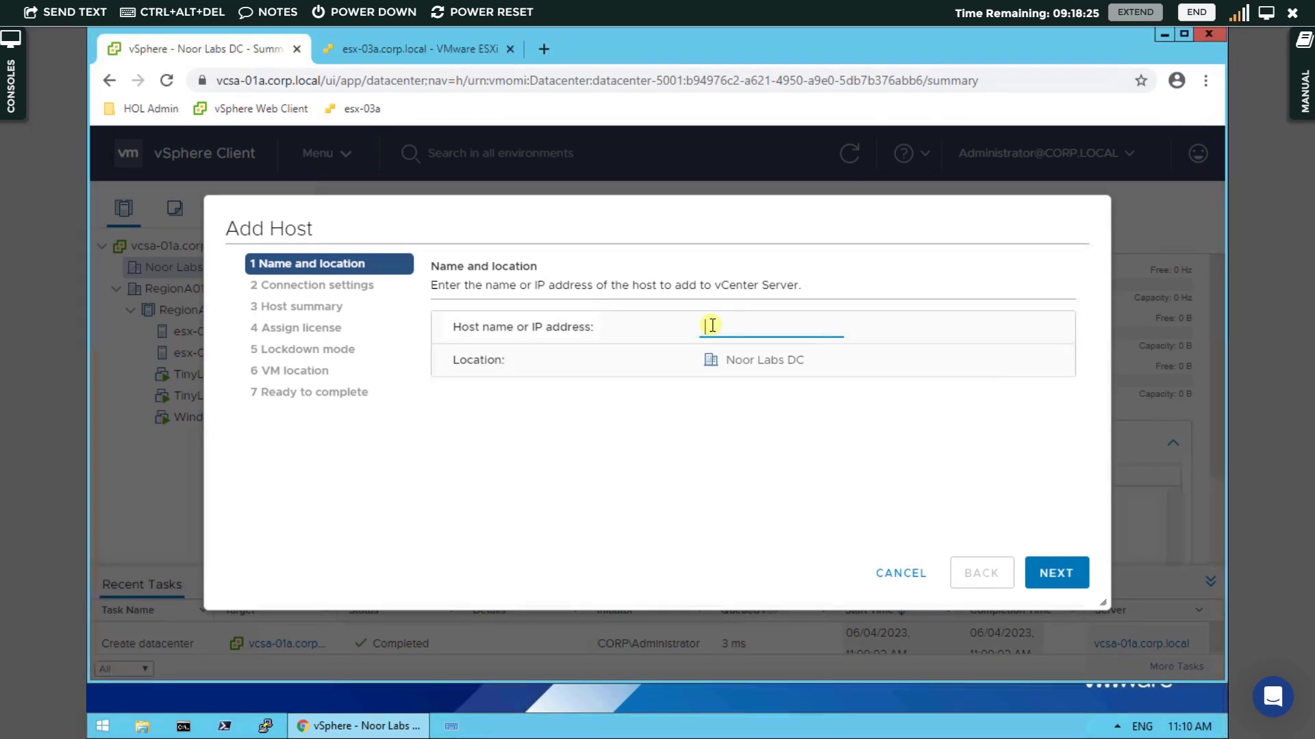
Copy esx-03a.corp.local from the ESXi tab's address into Host name and continue
{"action": "left_click", "coordinate": [396, 48]}
{"action": "double_click", "coordinate": [305, 80]}
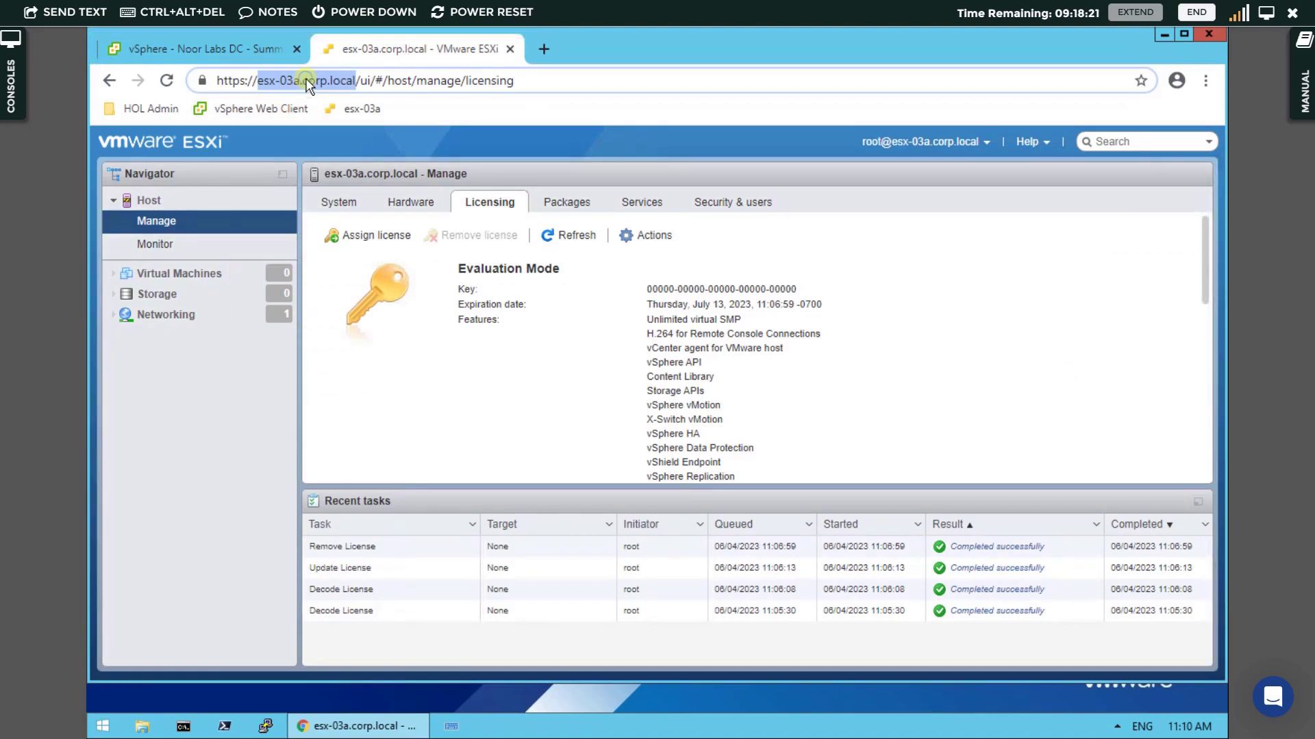
{"action": "right_click", "coordinate": [306, 80]}
{"action": "left_click", "coordinate": [347, 142]}
{"action": "left_click", "coordinate": [221, 48]}
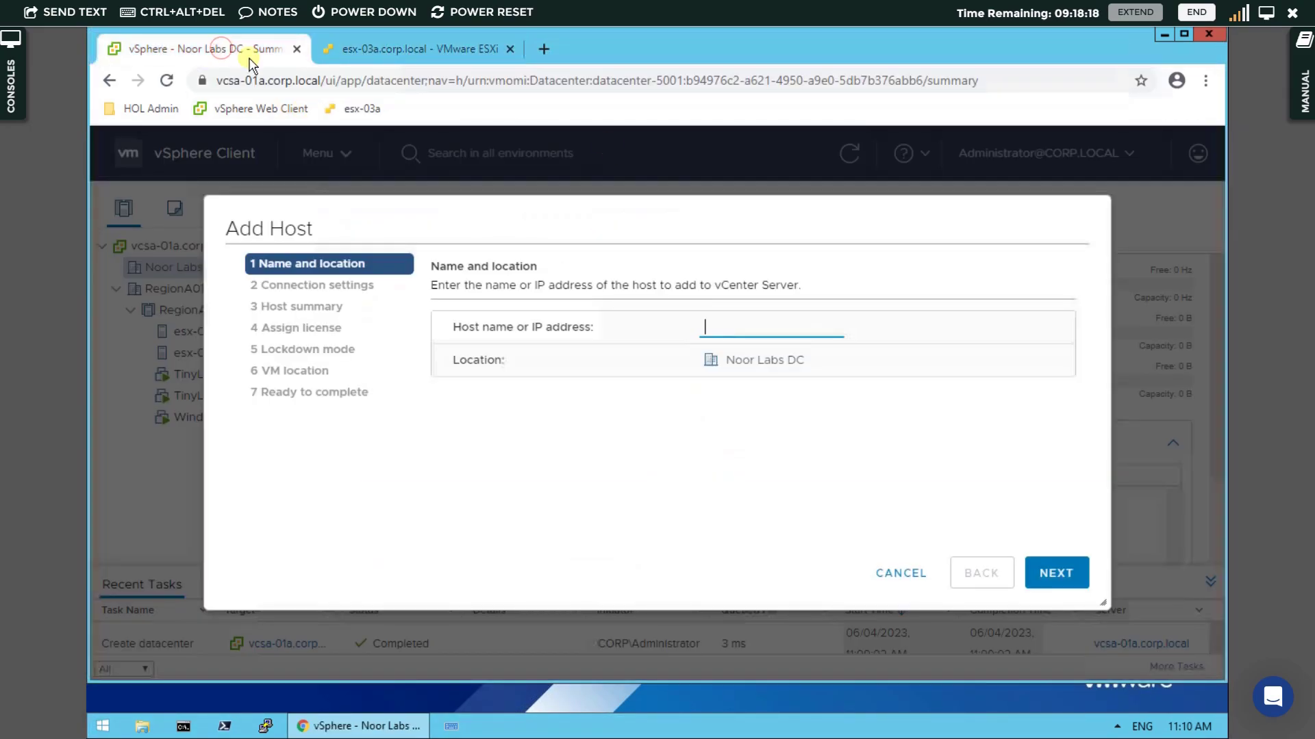
{"action": "right_click", "coordinate": [762, 326]}
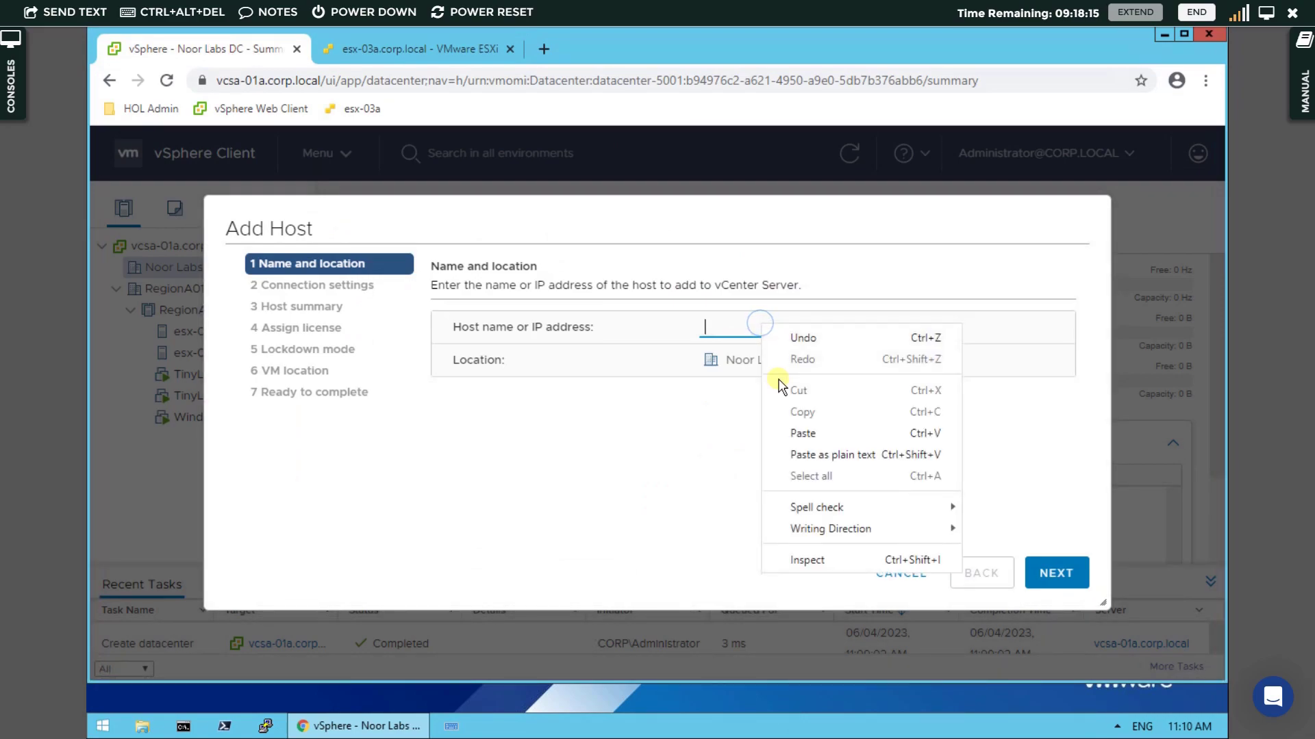
{"action": "left_click", "coordinate": [799, 434]}
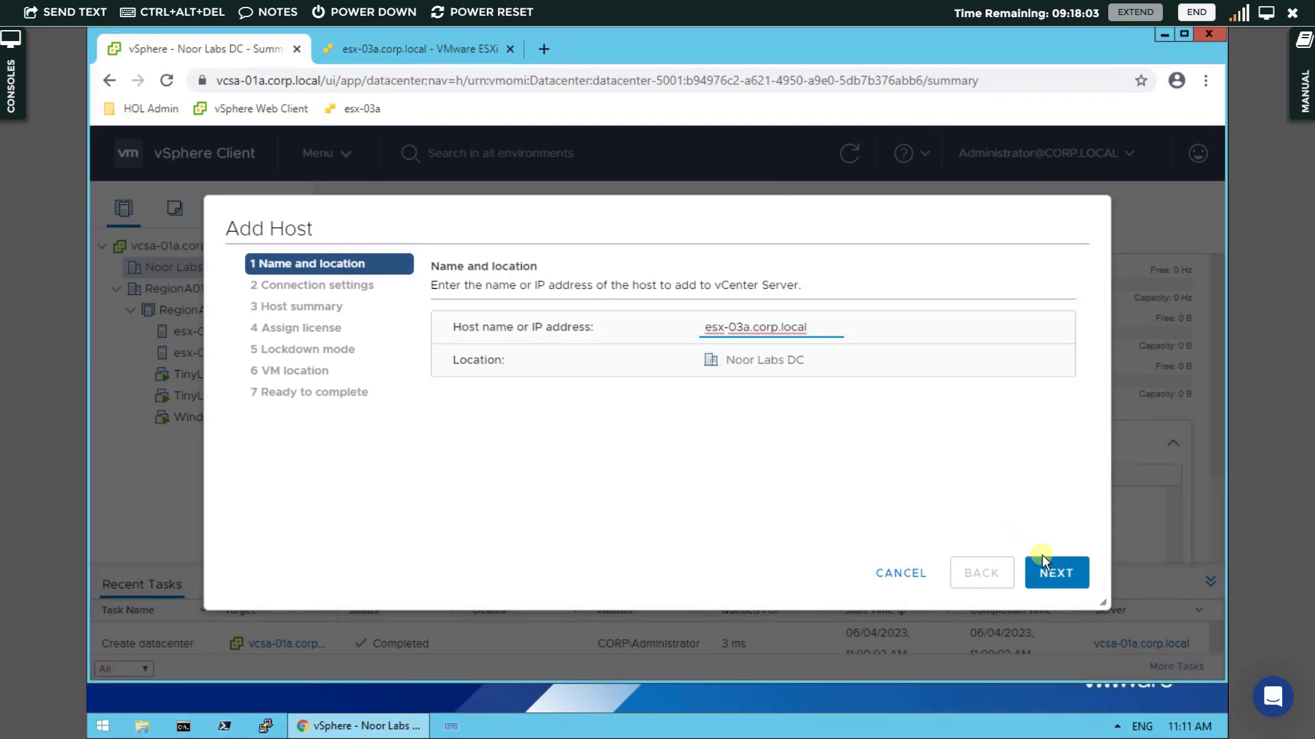
{"action": "left_click", "coordinate": [1054, 574]}
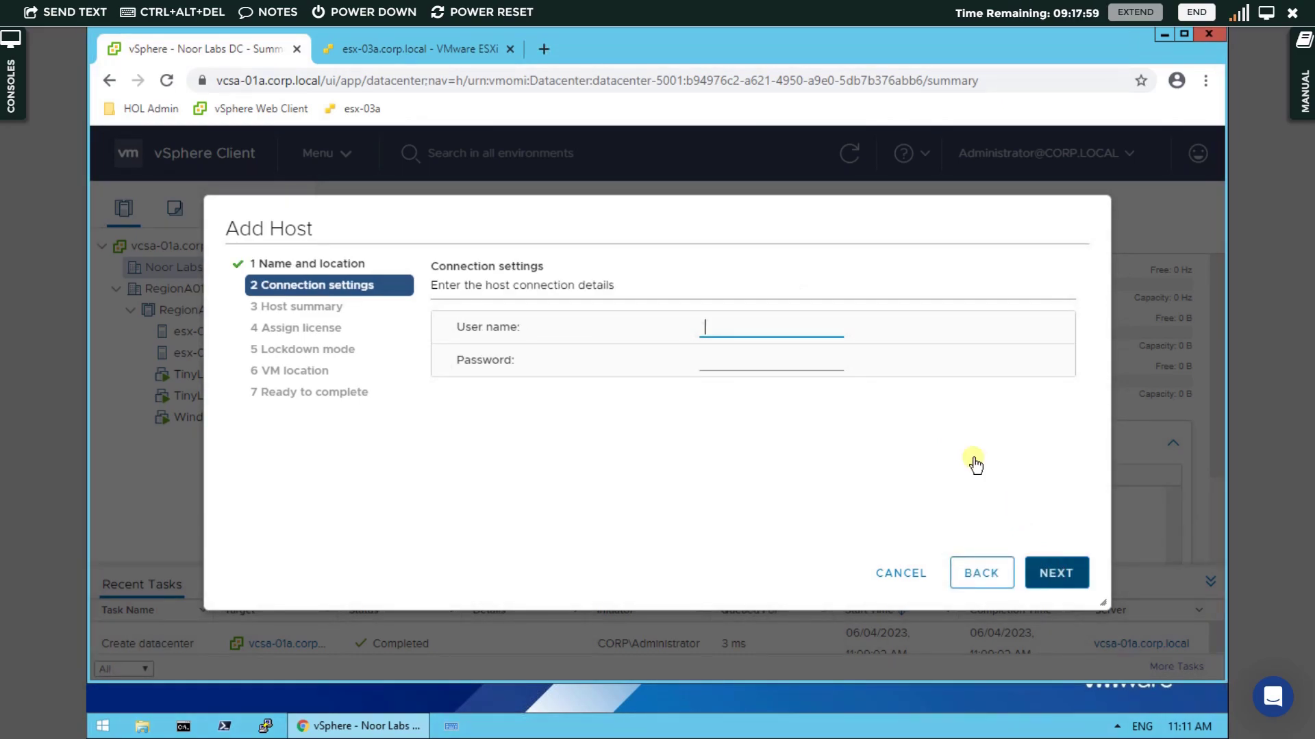
Enter the root user name and the host password, then proceed past the host summary
{"action": "type", "text": "root"}
{"action": "left_click", "coordinate": [834, 363]}
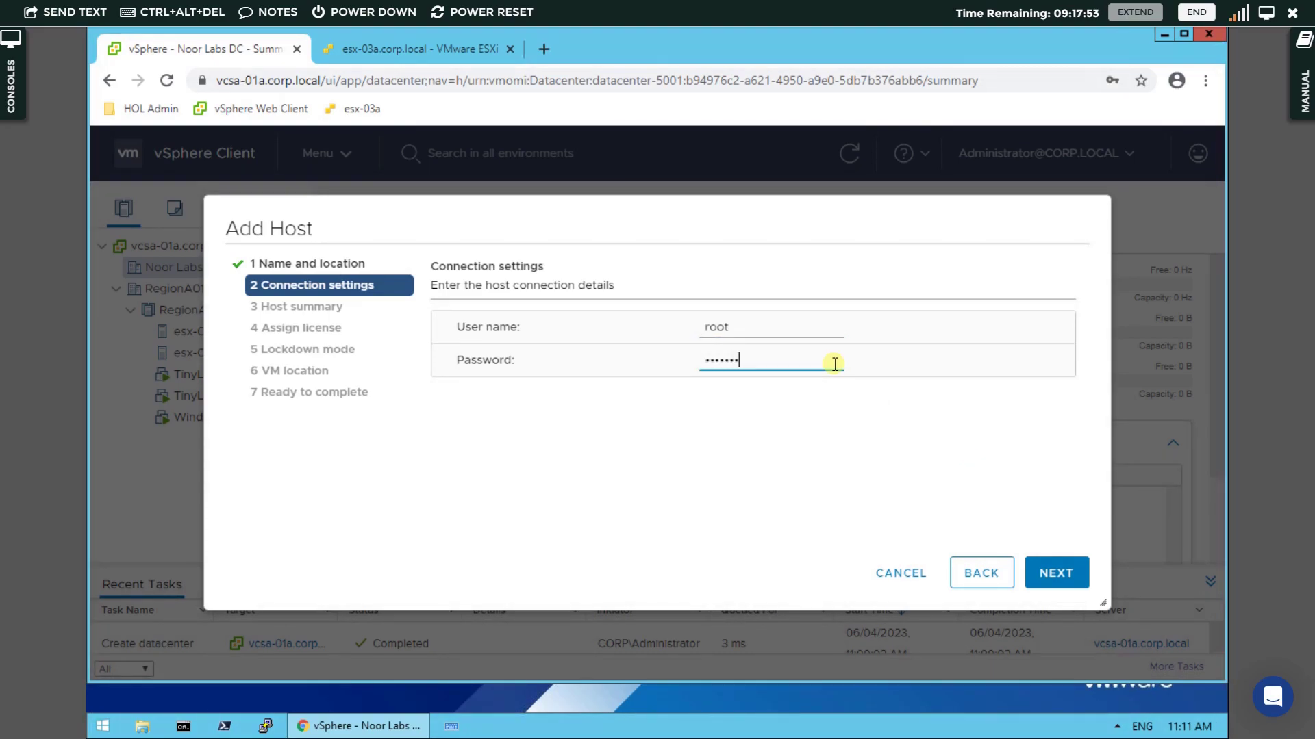
{"action": "left_click", "coordinate": [1061, 575]}
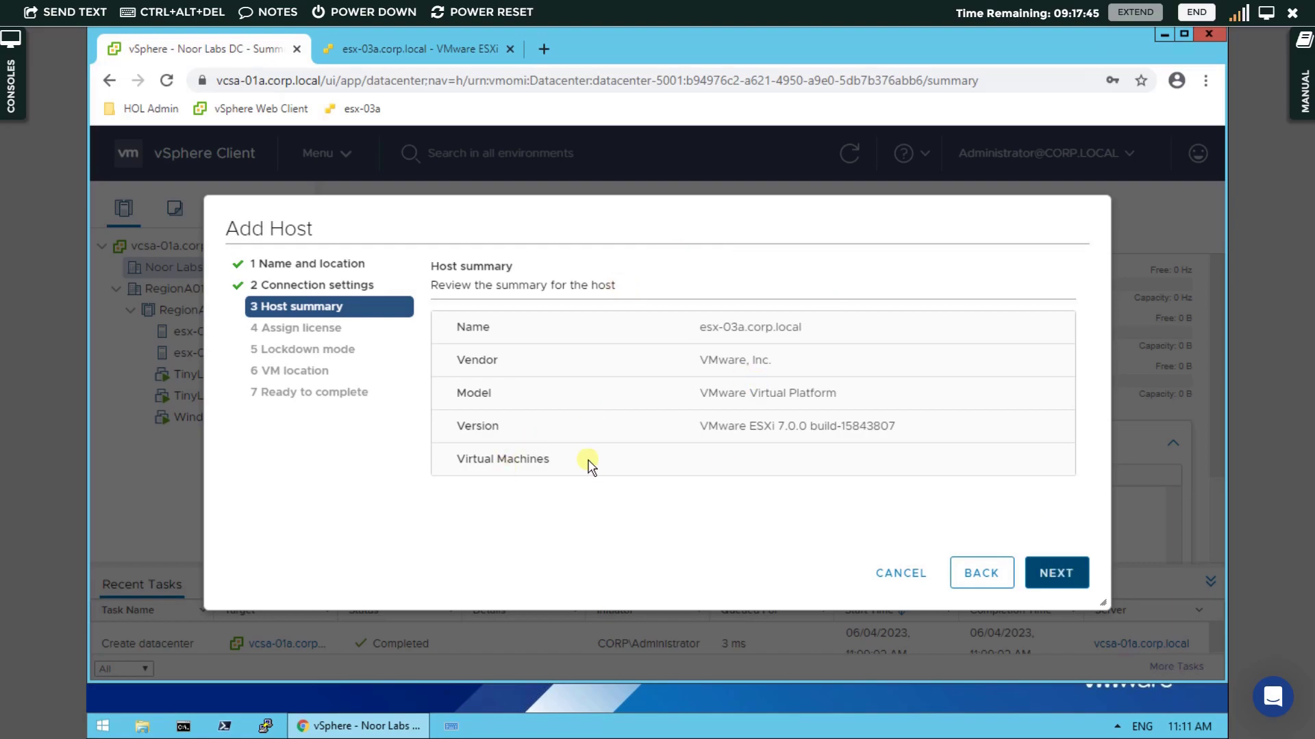
{"action": "left_click", "coordinate": [1054, 577]}
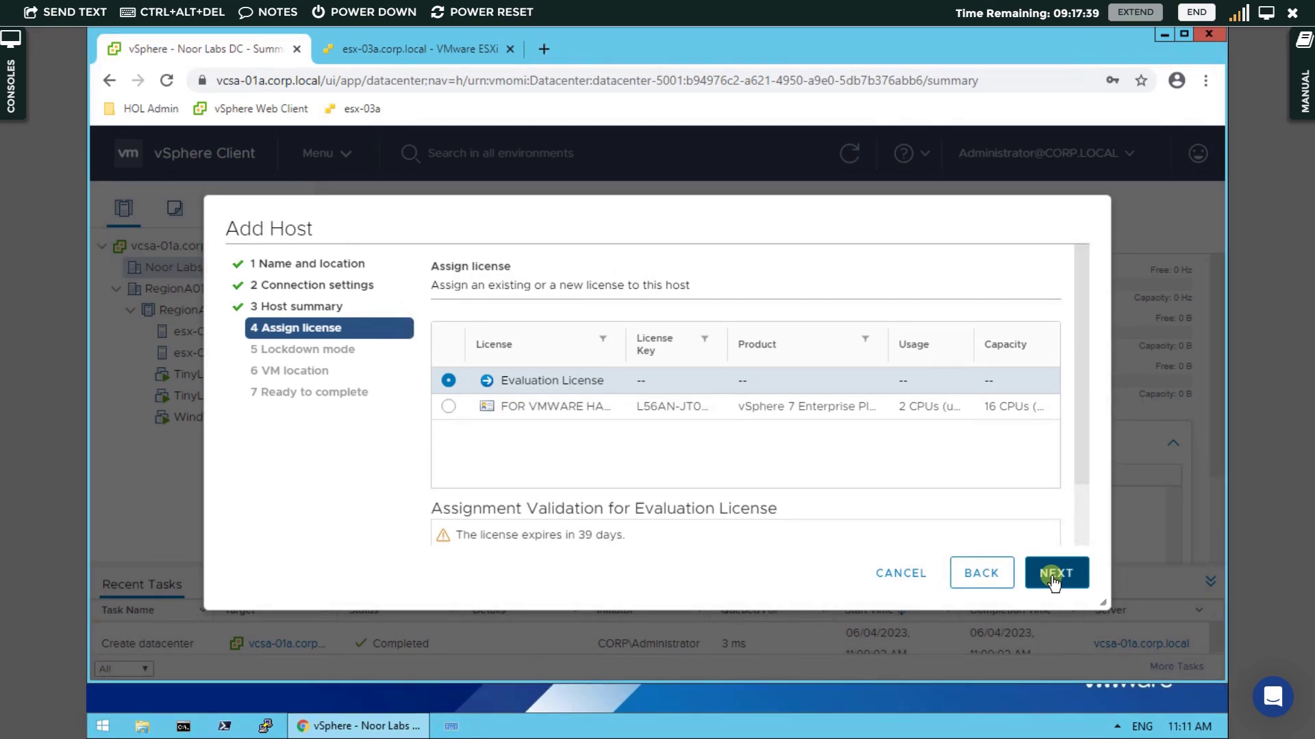
Try the Hands-on Labs license, then keep Evaluation License and continue to Lockdown mode
{"action": "left_click", "coordinate": [448, 407]}
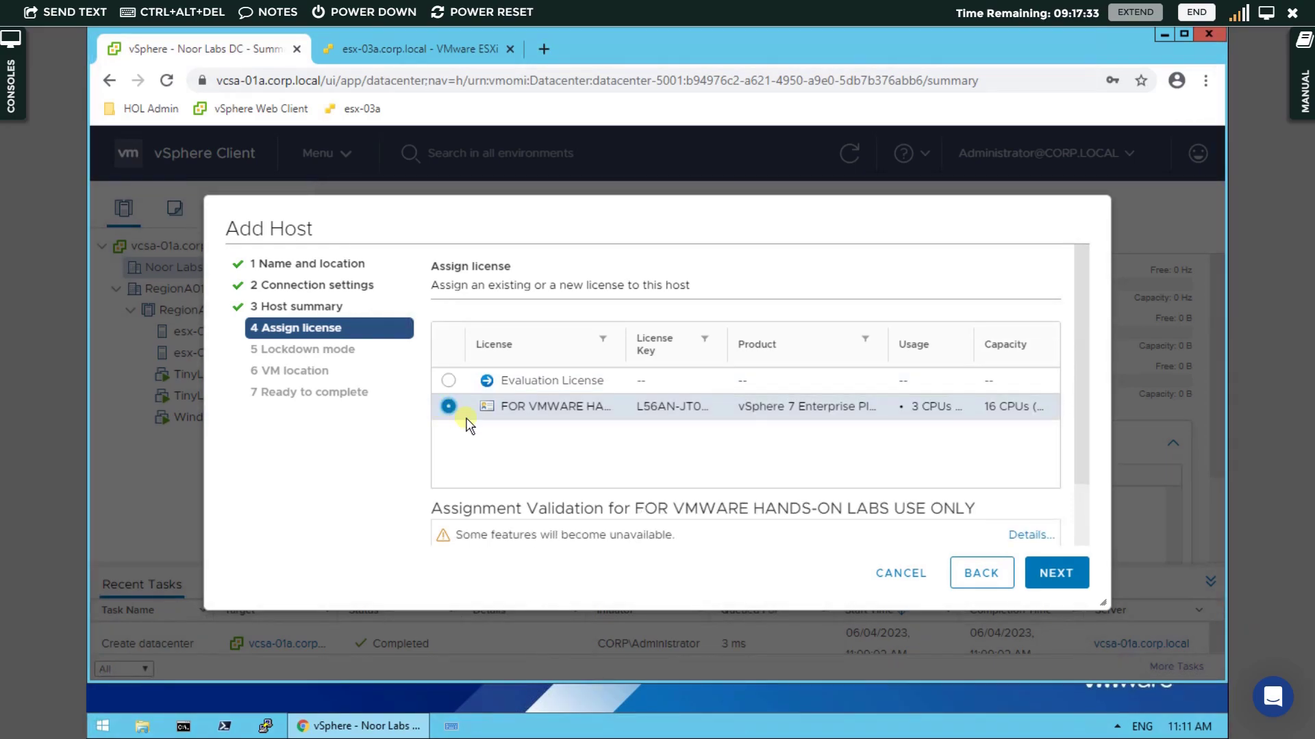
{"action": "left_click", "coordinate": [446, 379]}
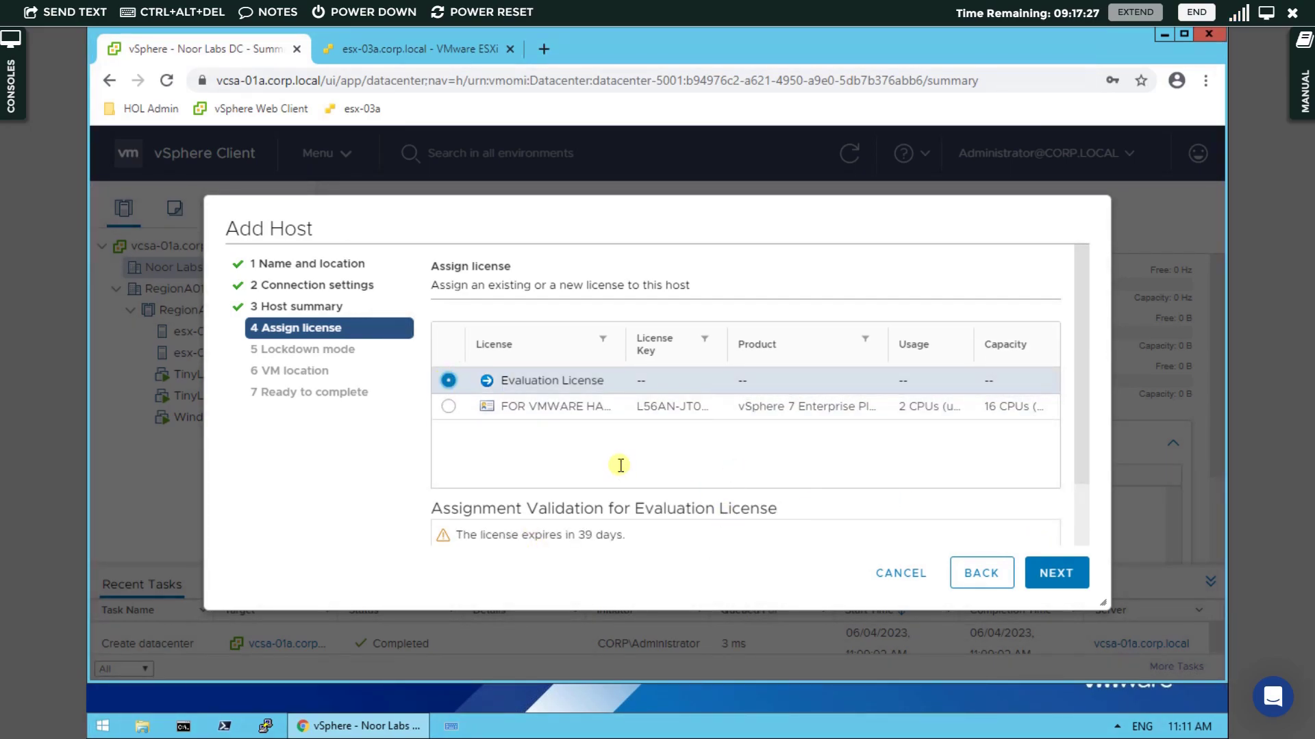
{"action": "left_click", "coordinate": [1061, 578]}
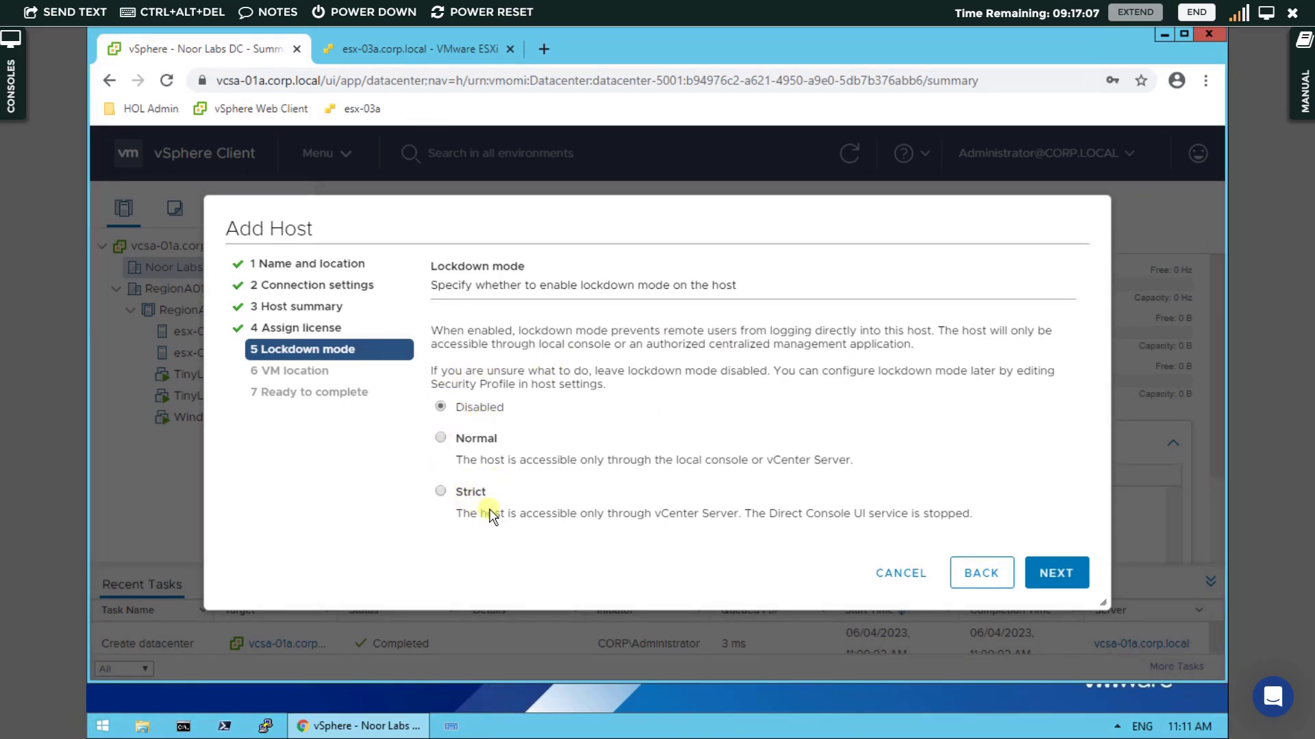
Keep lockdown mode Disabled after trying Normal, and advance to the VM location step
{"action": "left_click", "coordinate": [604, 458]}
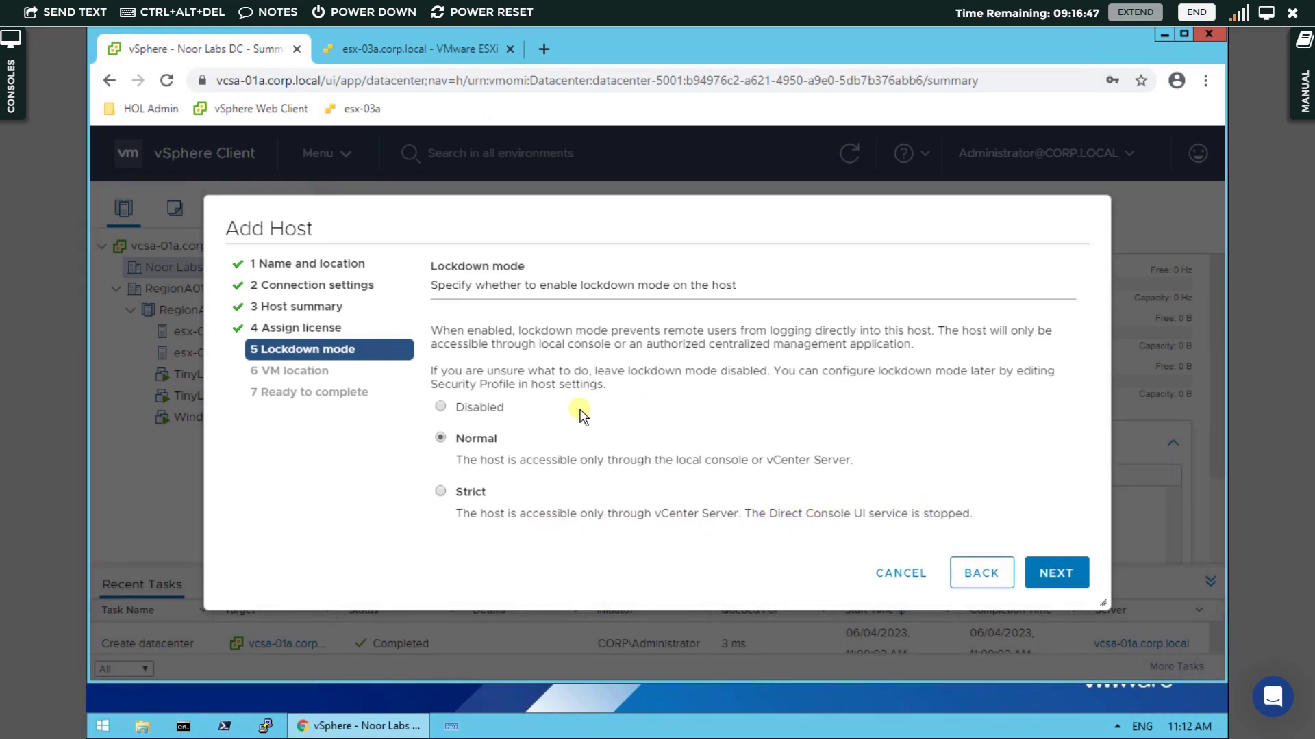
{"action": "left_click", "coordinate": [440, 406]}
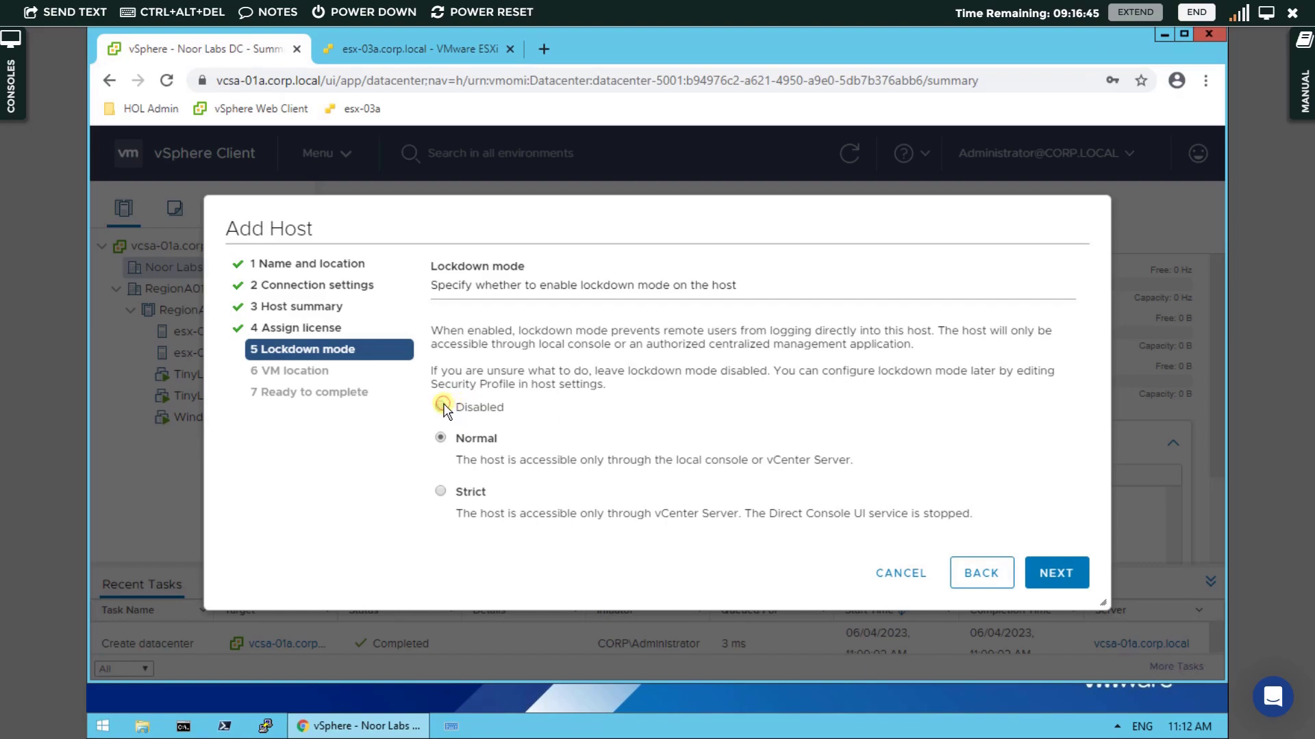
{"action": "left_click", "coordinate": [1052, 574]}
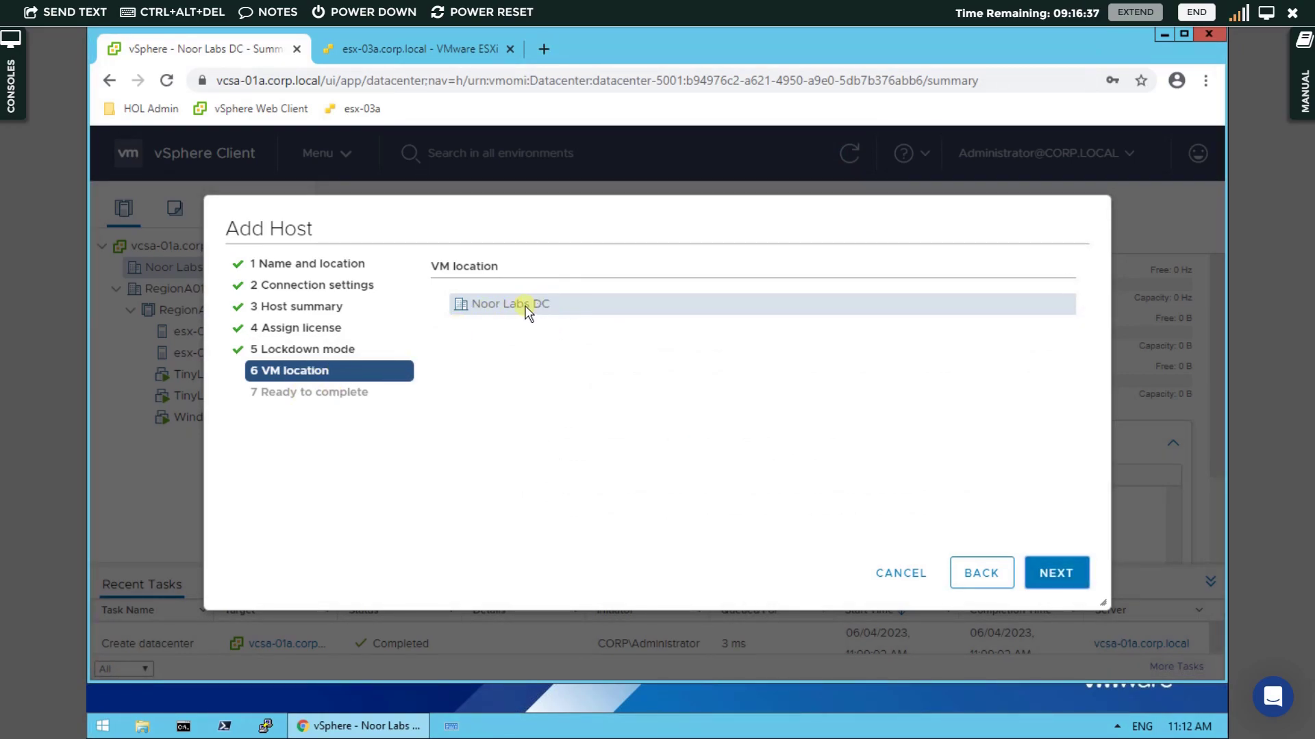
Accept the VM location and finish adding esx-03a.corp.local to Noor Labs DC
{"action": "left_click", "coordinate": [1055, 576]}
{"action": "left_click", "coordinate": [1055, 576]}
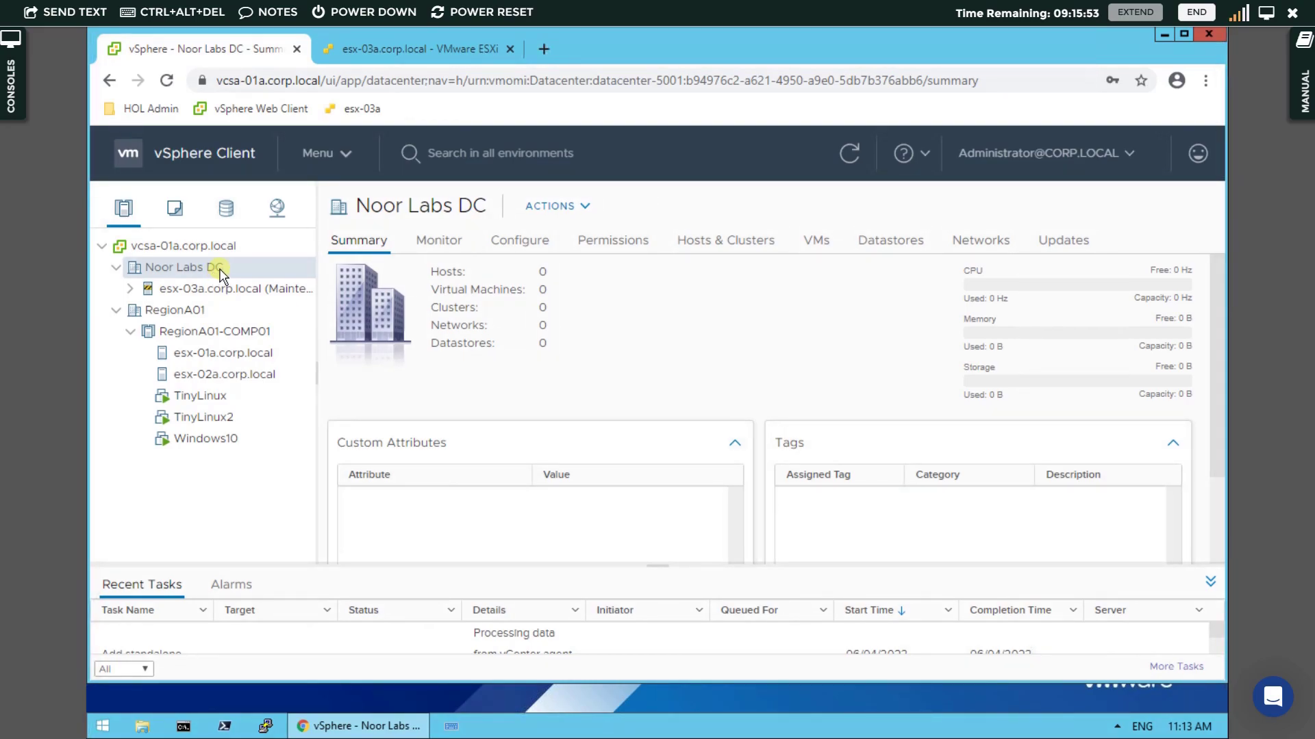
Select the vcsa-01a.corp.local vCenter, then open the actions menu for Noor Labs DC
{"action": "left_click", "coordinate": [230, 251]}
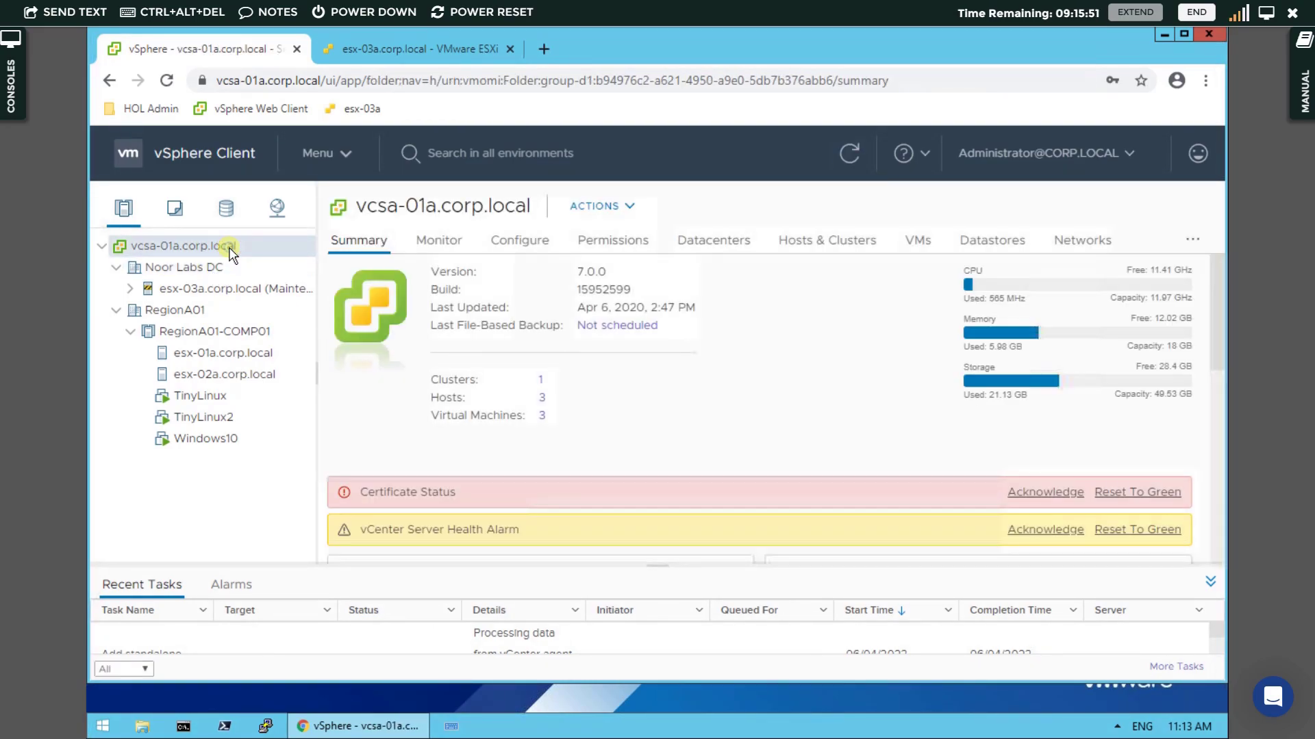
{"action": "right_click", "coordinate": [230, 250]}
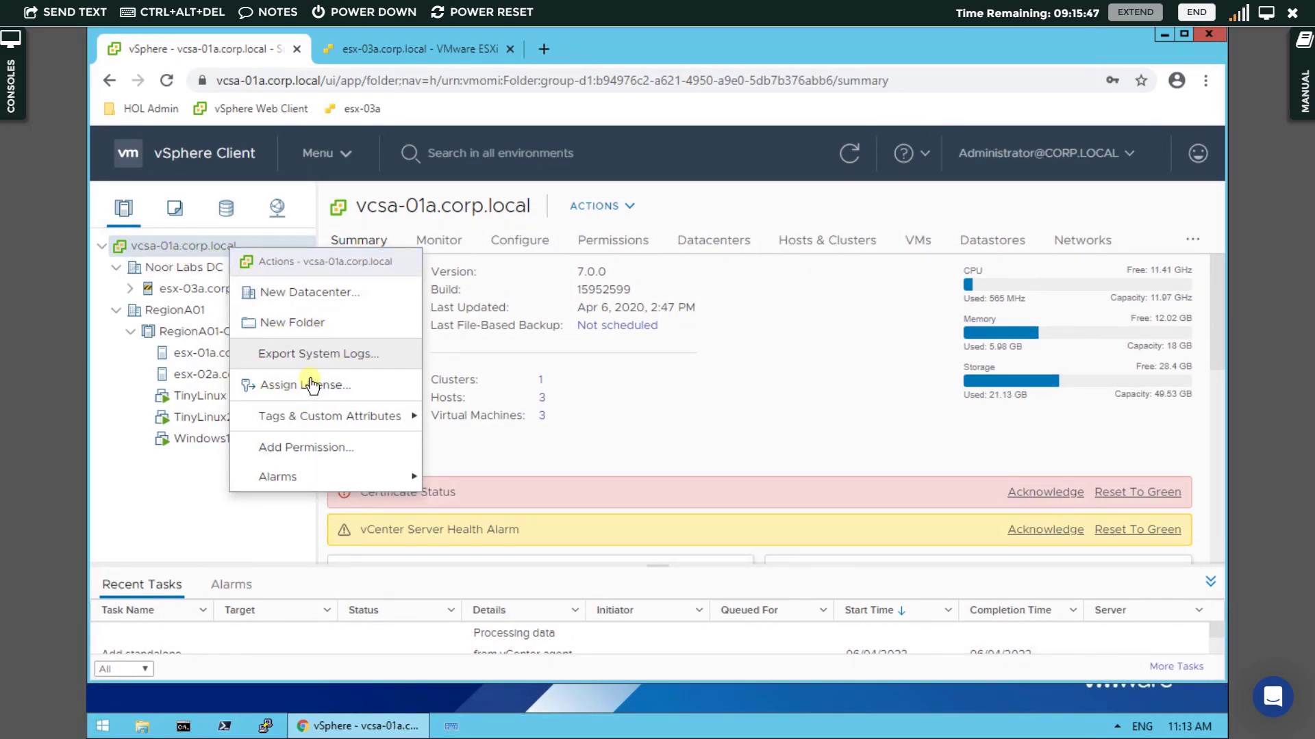
{"action": "left_click", "coordinate": [179, 269]}
{"action": "right_click", "coordinate": [178, 272]}
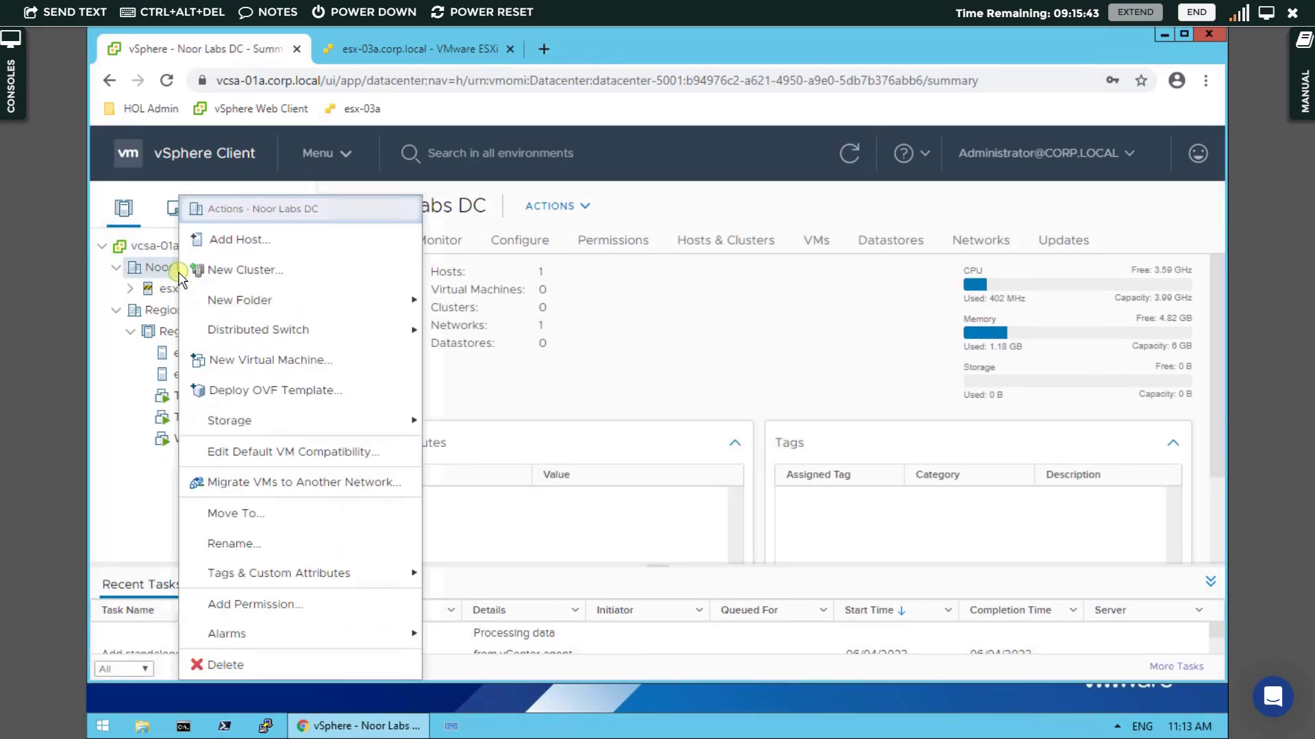
Create a cluster named NoorLabs-Cluster in Noor Labs DC, leaving DRS, HA and vSAN off
{"action": "left_click", "coordinate": [268, 273]}
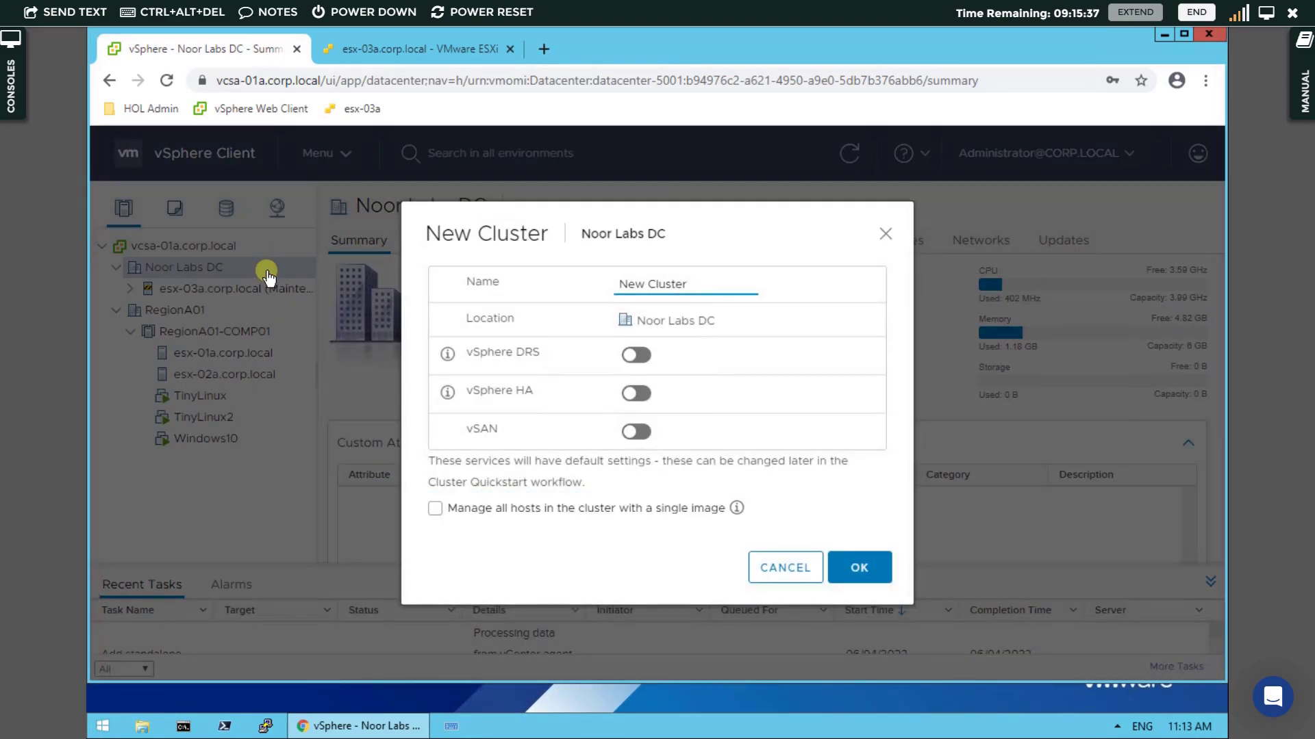
{"action": "left_click", "coordinate": [705, 283]}
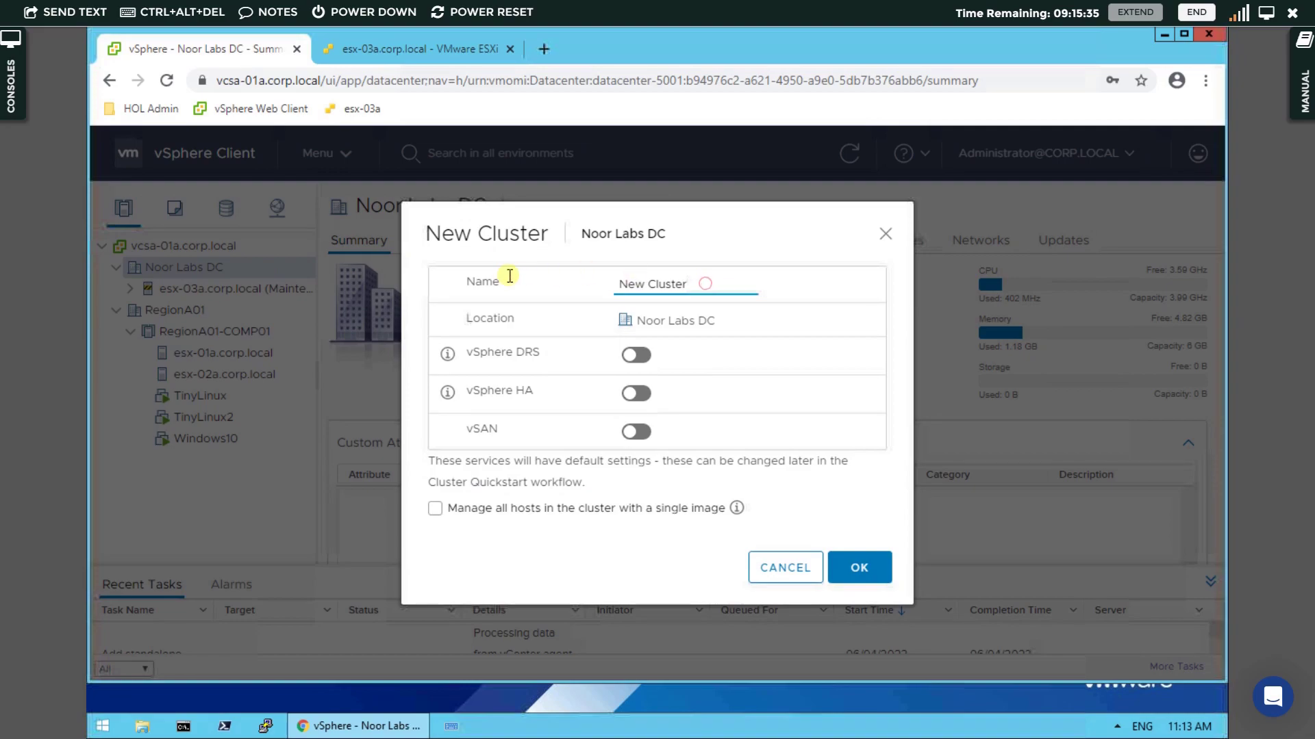
{"action": "left_click_drag", "start_coordinate": [510, 276], "coordinate": [510, 280]}
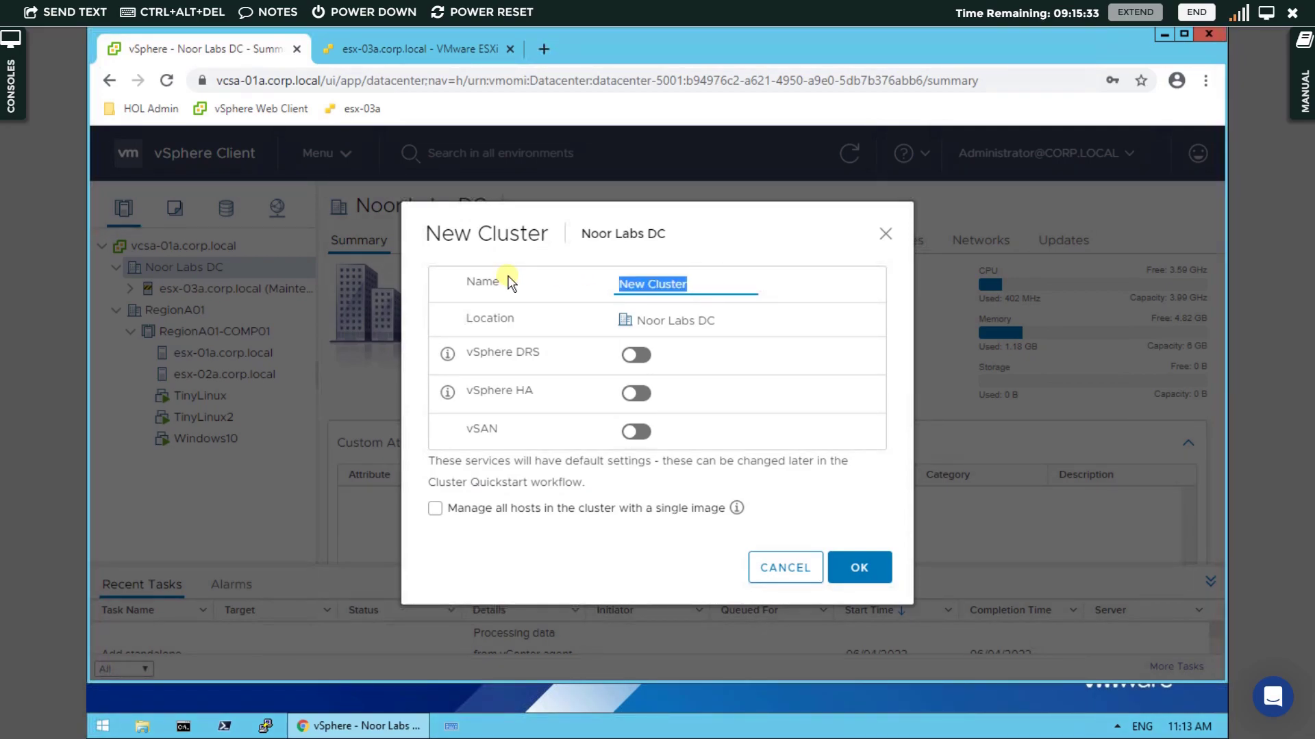
{"action": "type", "text": "NoorLabs-Clus"}
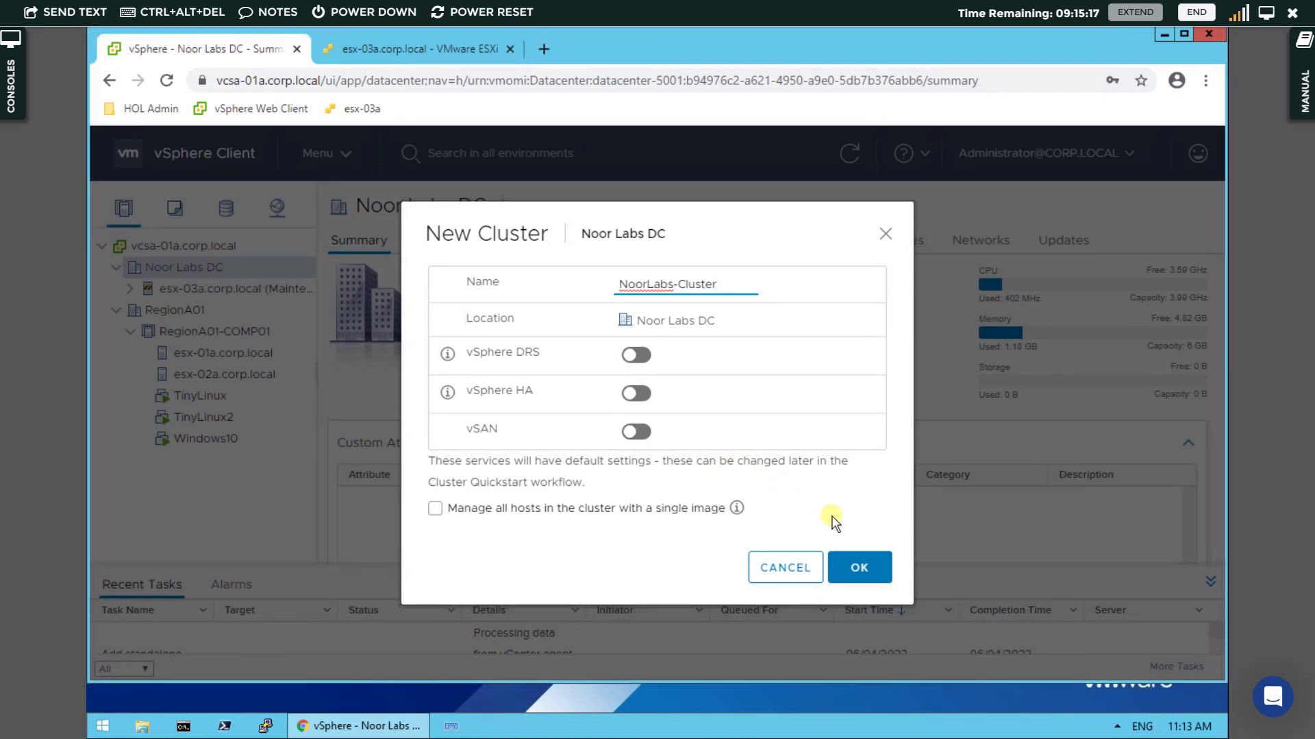
{"action": "left_click", "coordinate": [861, 568]}
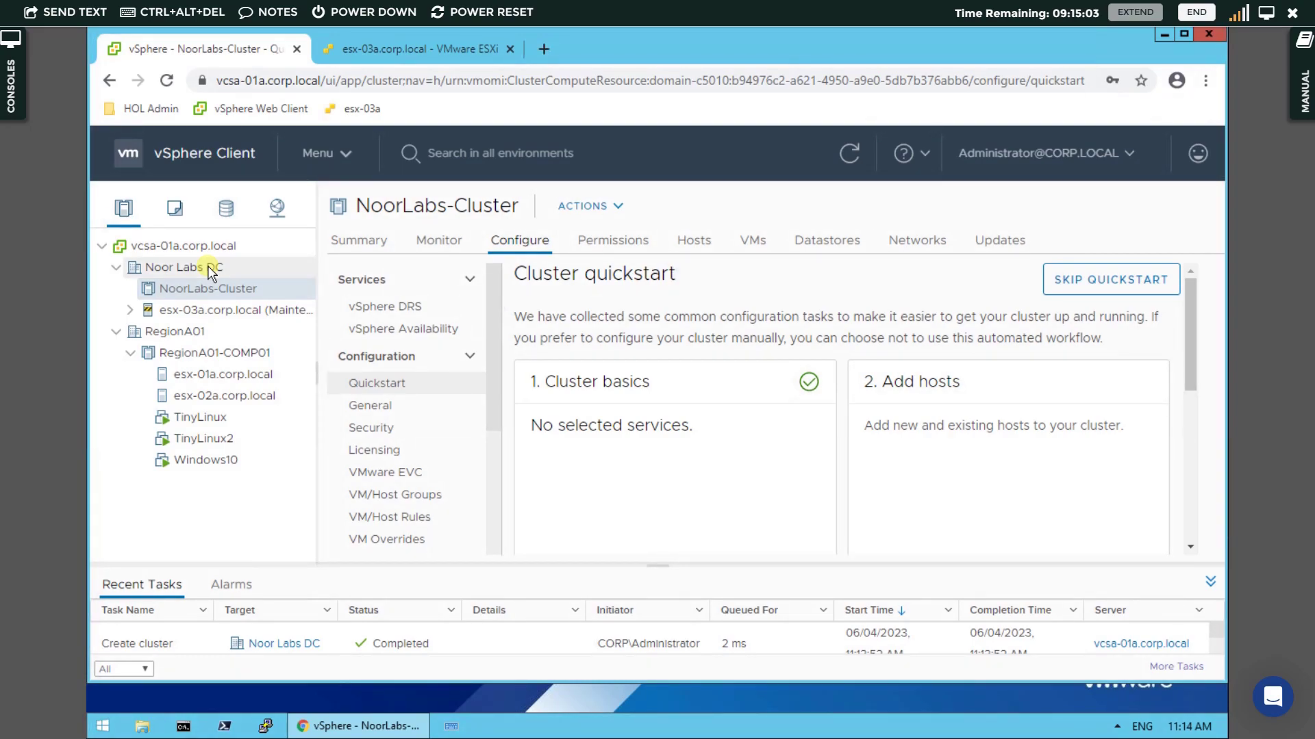
Select esx-03a.corp.local to view its summary showing Maintenance Mode
{"action": "left_click", "coordinate": [219, 312]}
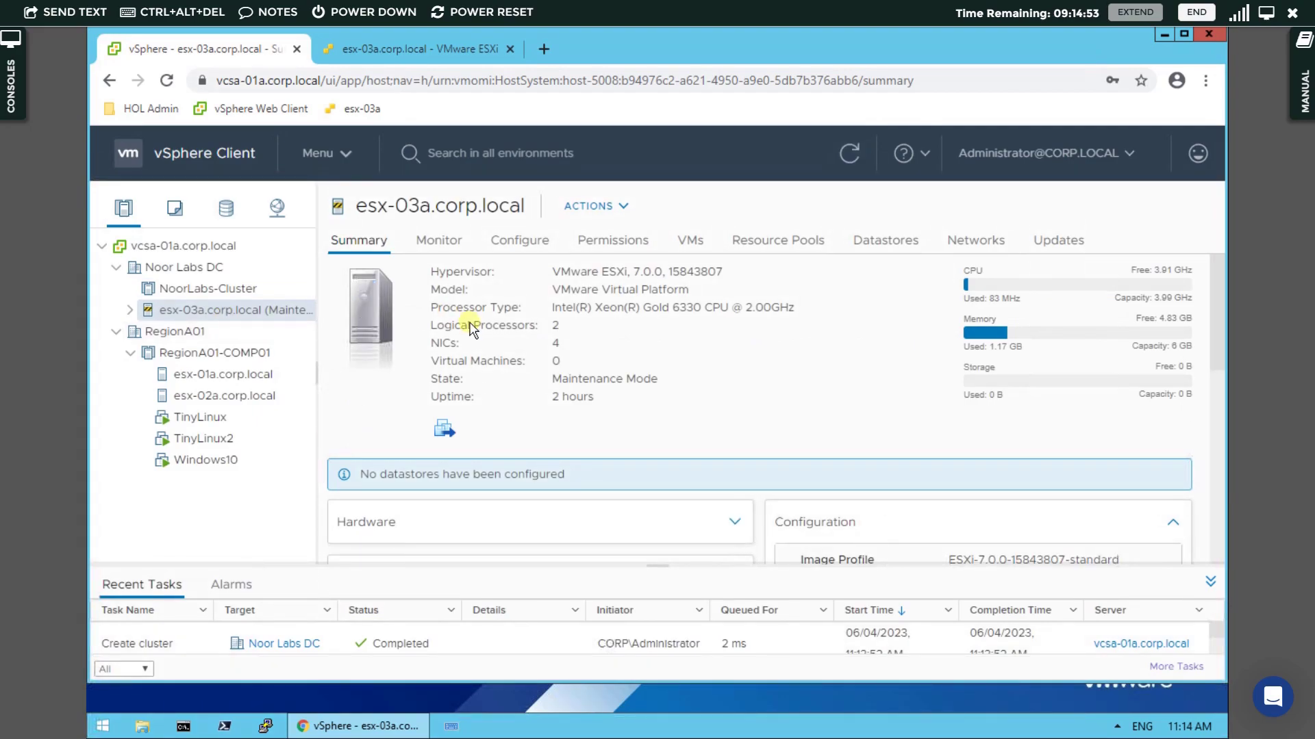
{"action": "triple_click", "coordinate": [583, 378]}
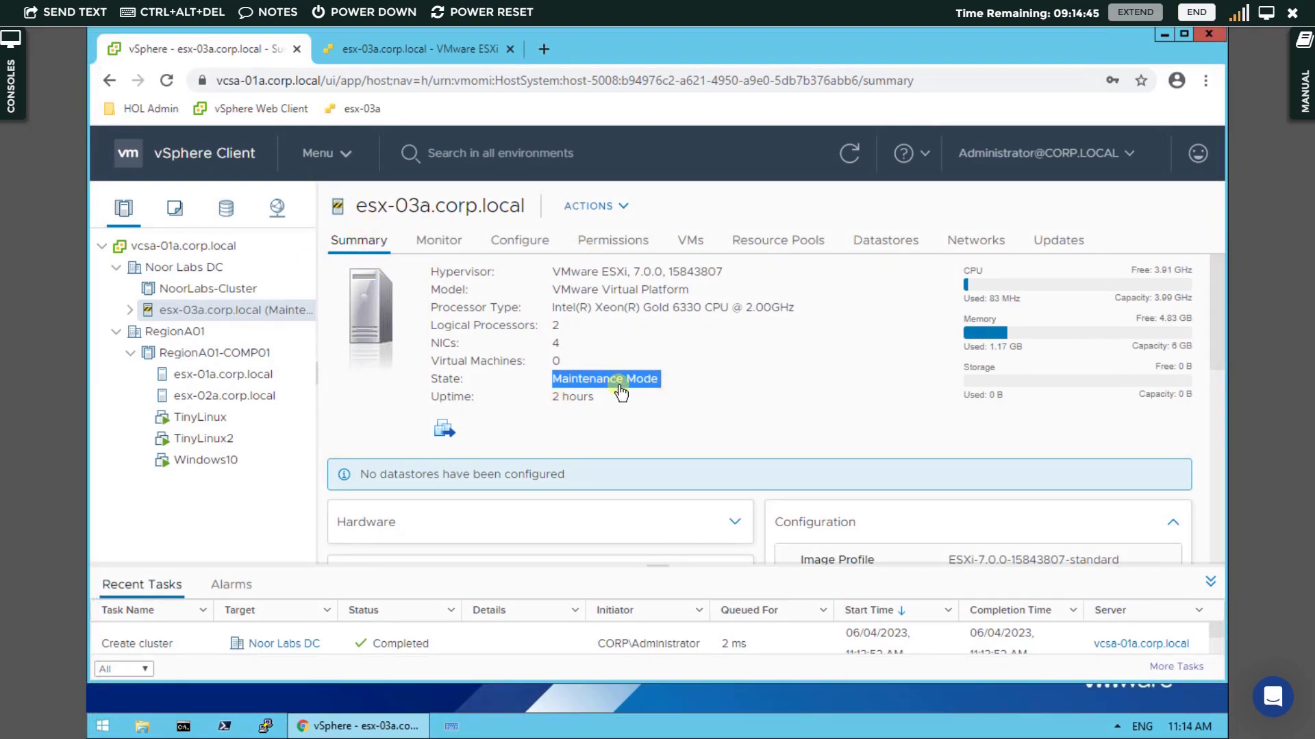
{"action": "left_click", "coordinate": [708, 409]}
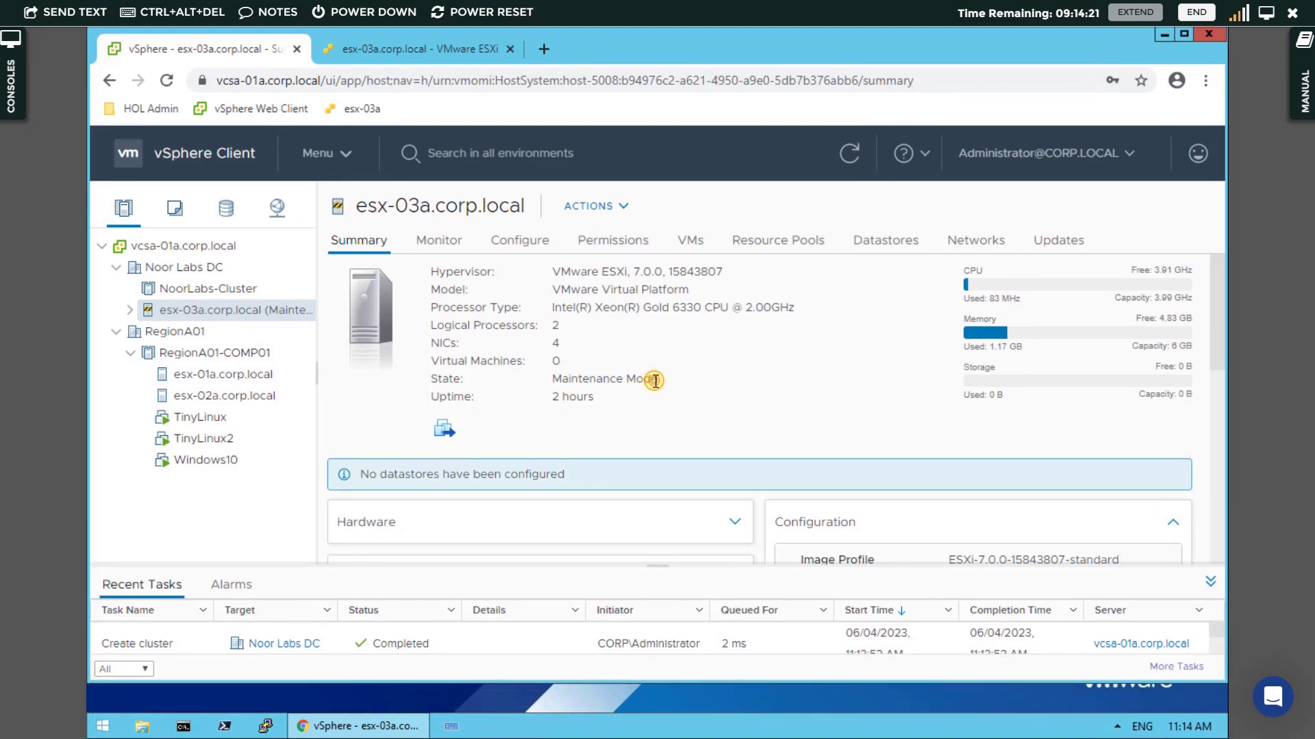
{"action": "triple_click", "coordinate": [656, 381]}
{"action": "left_click", "coordinate": [378, 281]}
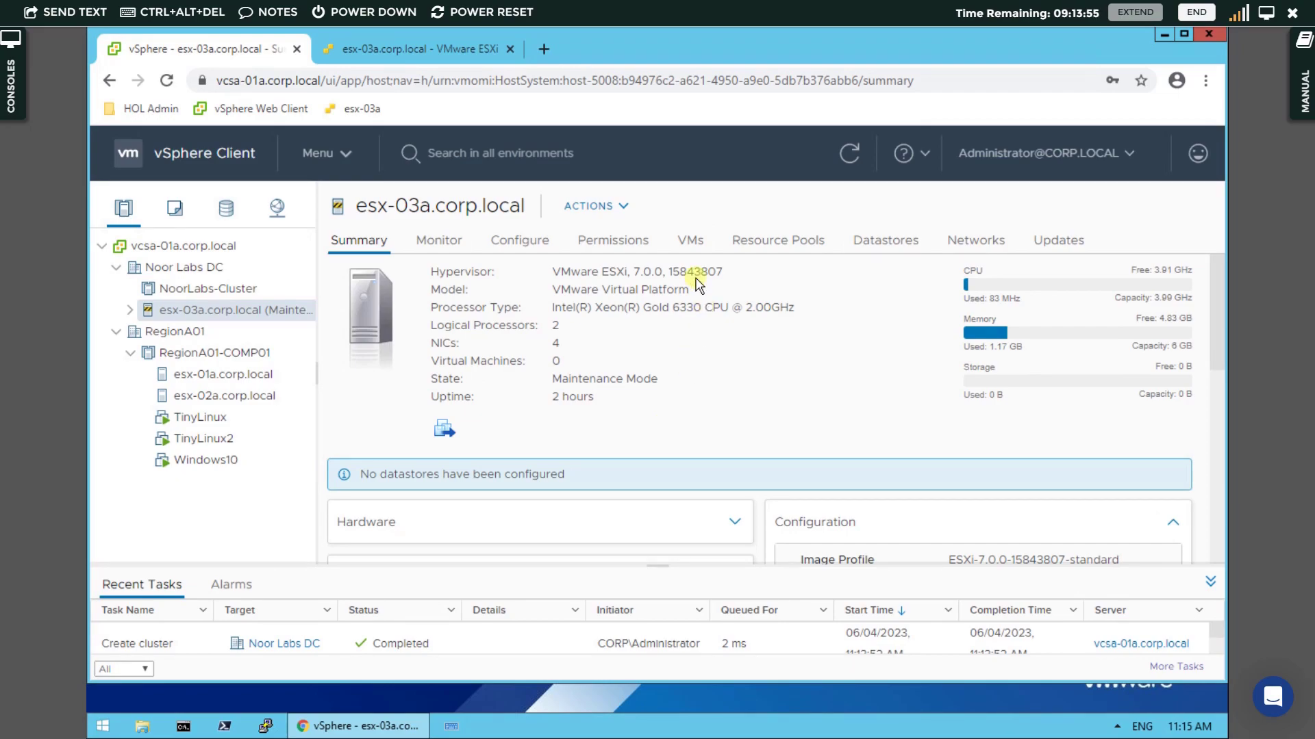
{"action": "left_click", "coordinate": [689, 241]}
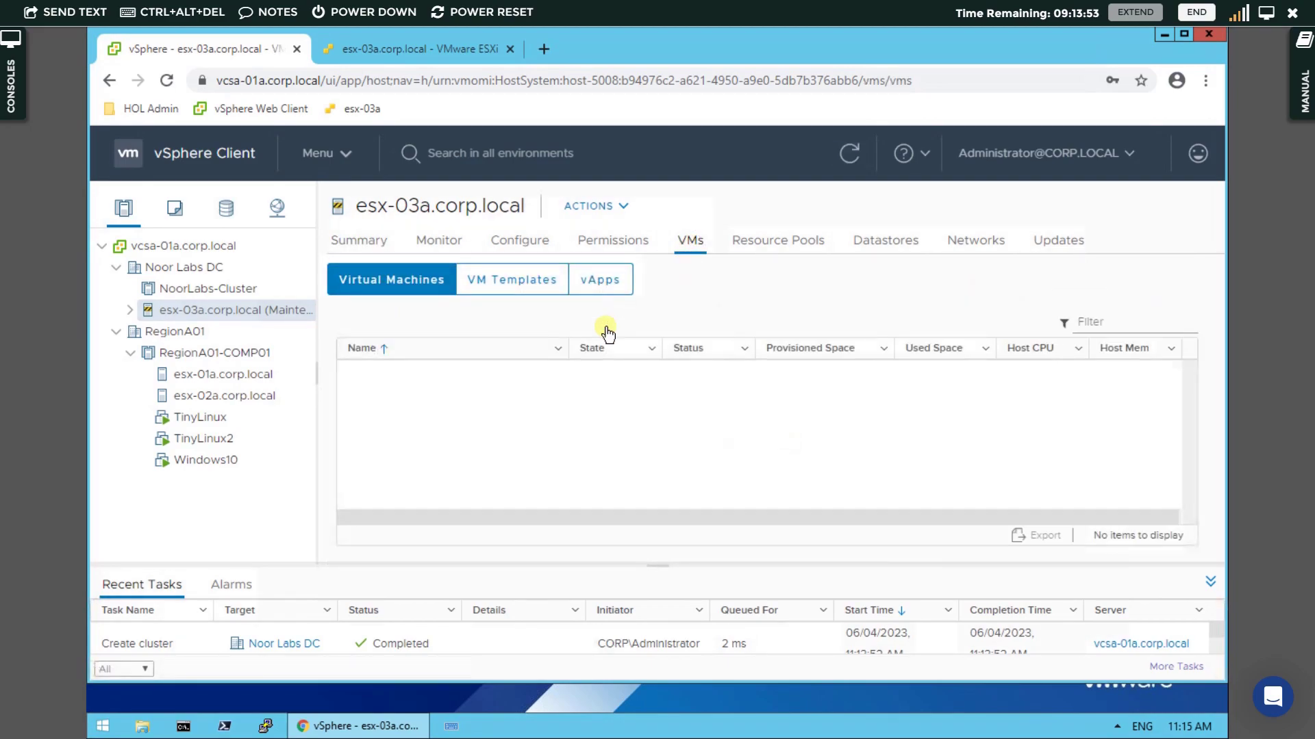
{"action": "left_click", "coordinate": [359, 242]}
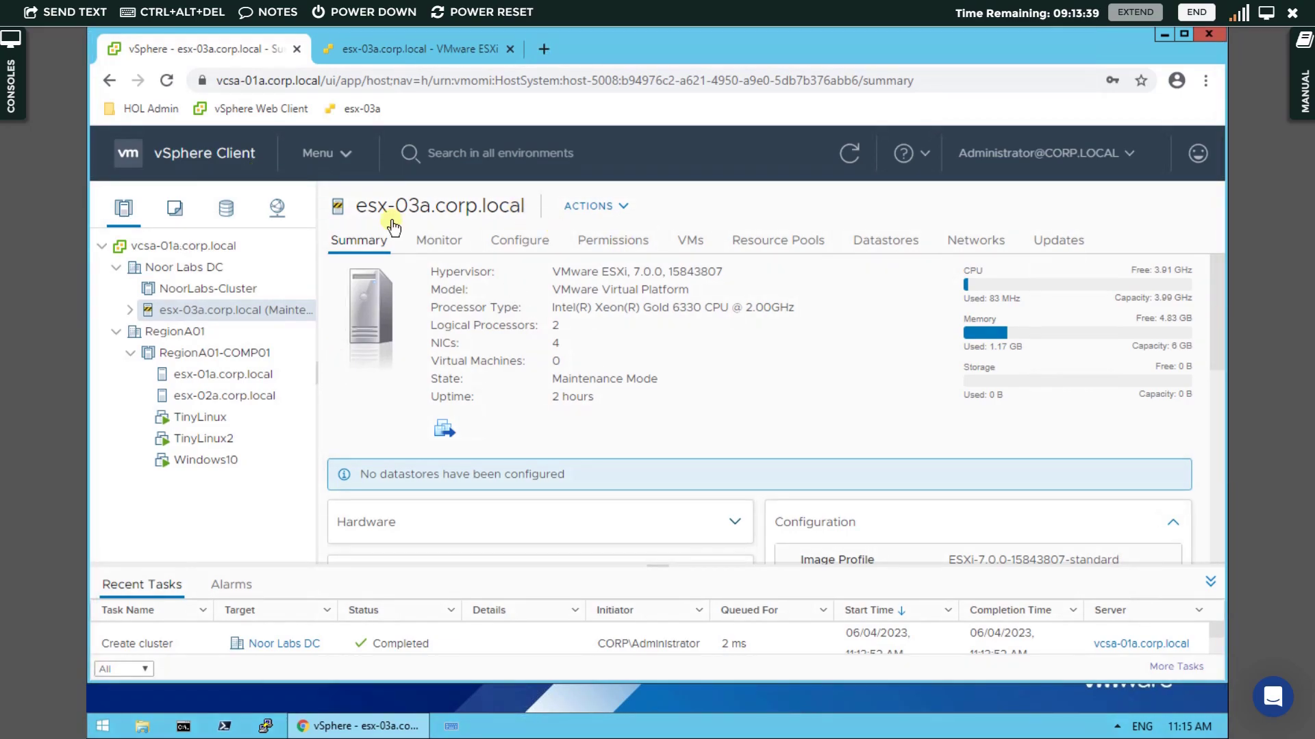
{"action": "triple_click", "coordinate": [596, 376]}
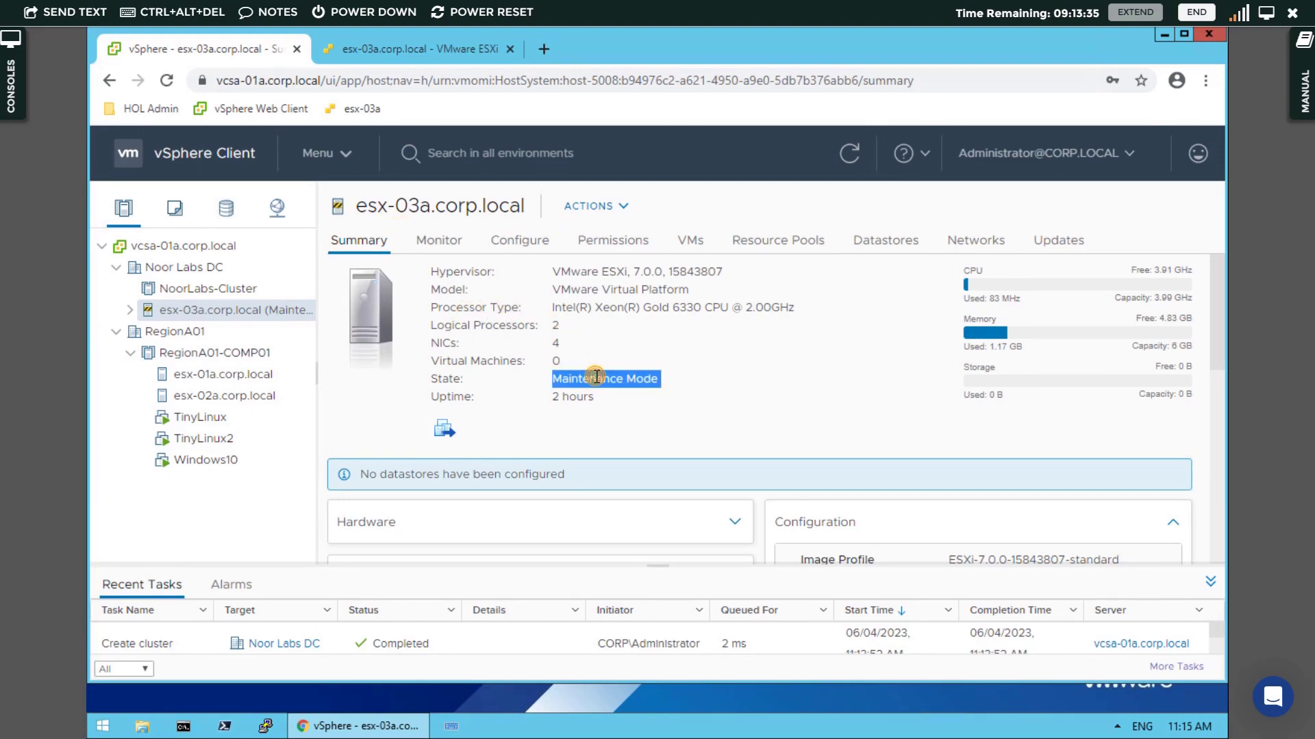
{"action": "left_click", "coordinate": [733, 385]}
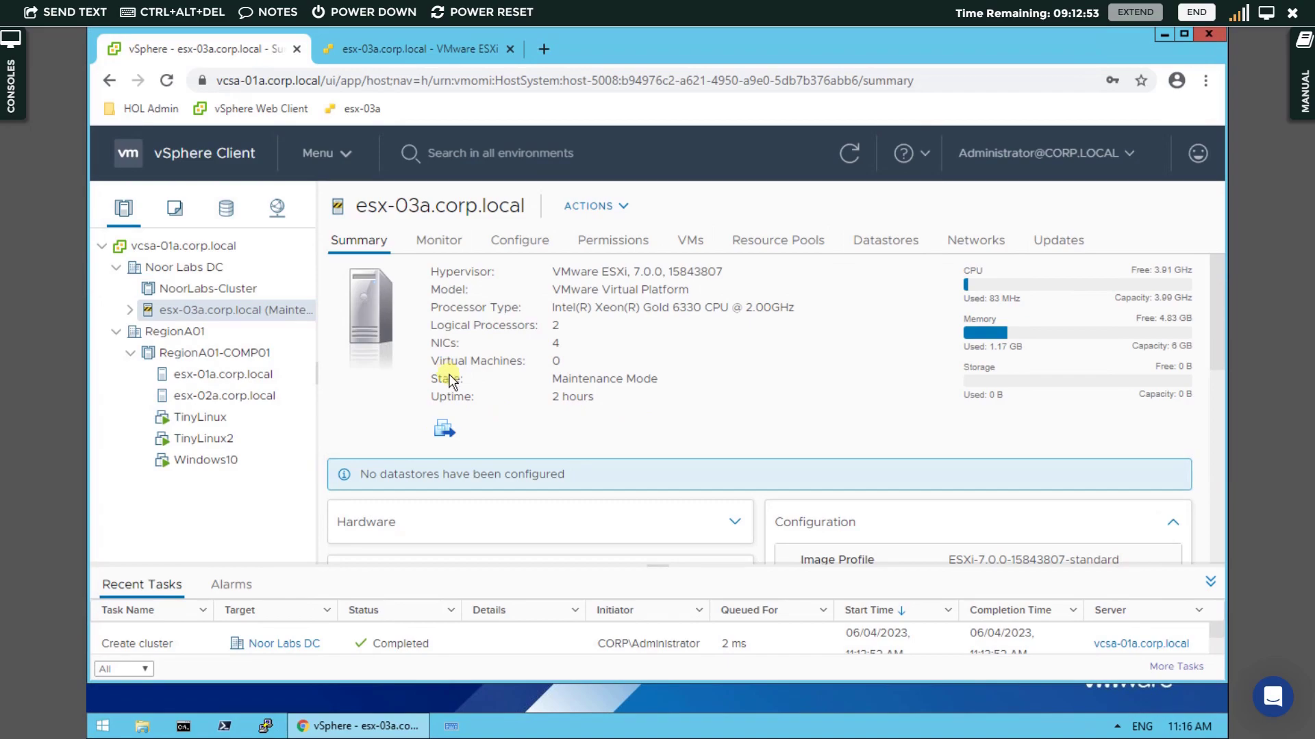
{"action": "triple_click", "coordinate": [631, 373]}
{"action": "left_click", "coordinate": [673, 406]}
{"action": "triple_click", "coordinate": [608, 378]}
{"action": "left_click", "coordinate": [608, 379]}
Exit maintenance mode on host esx-03a.corp.local from its actions menu
{"action": "right_click", "coordinate": [211, 314]}
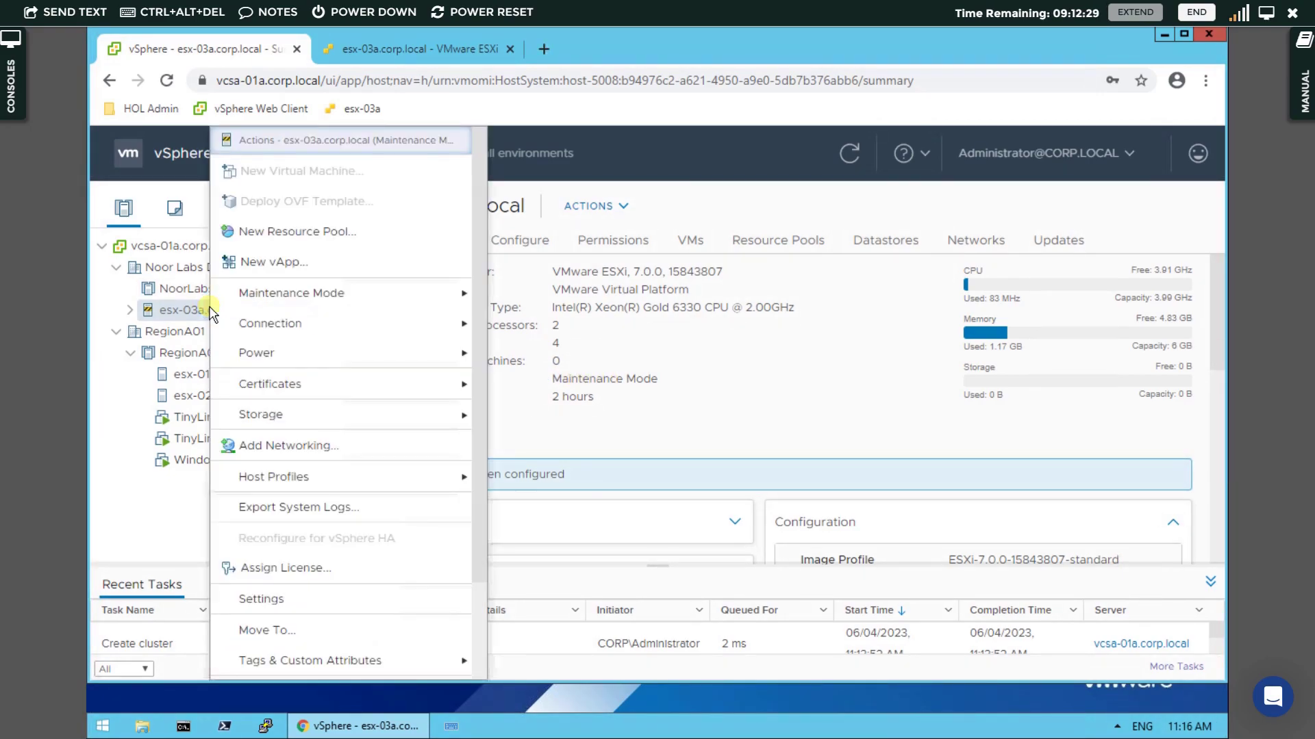
{"action": "mouse_move", "coordinate": [278, 293]}
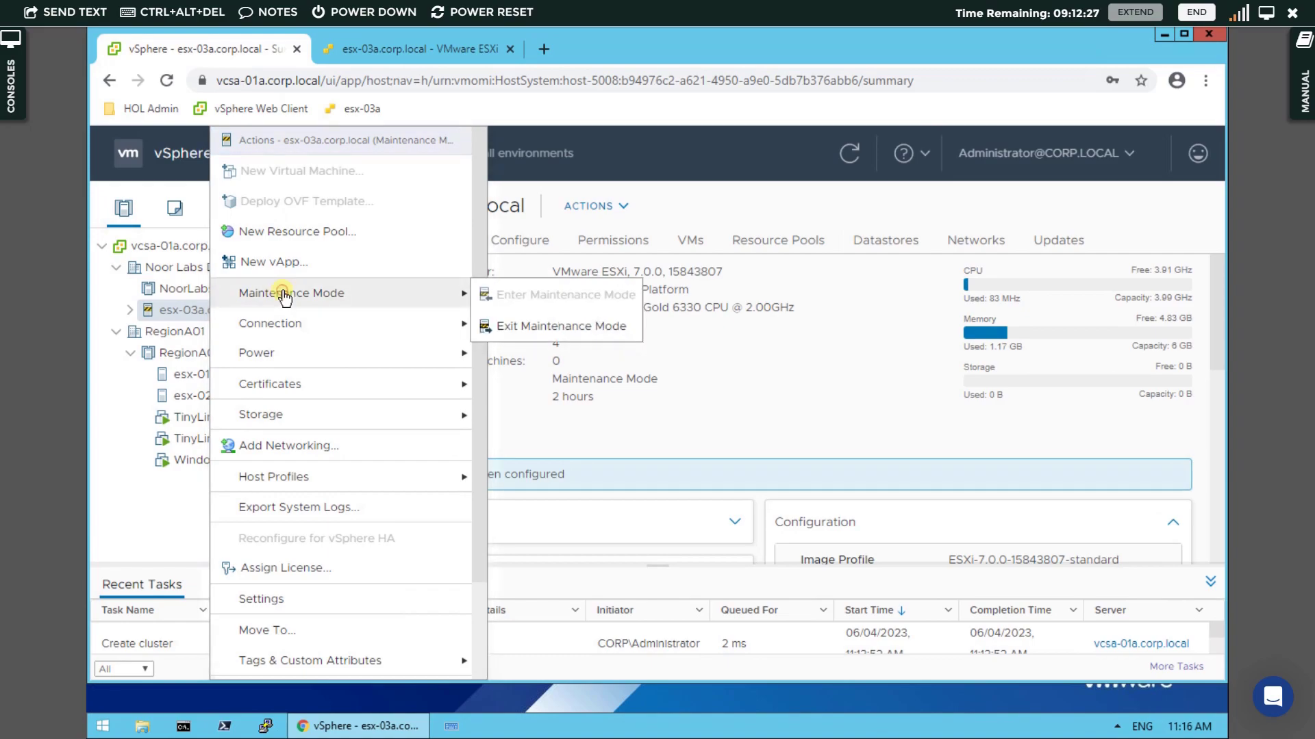
{"action": "left_click", "coordinate": [540, 327]}
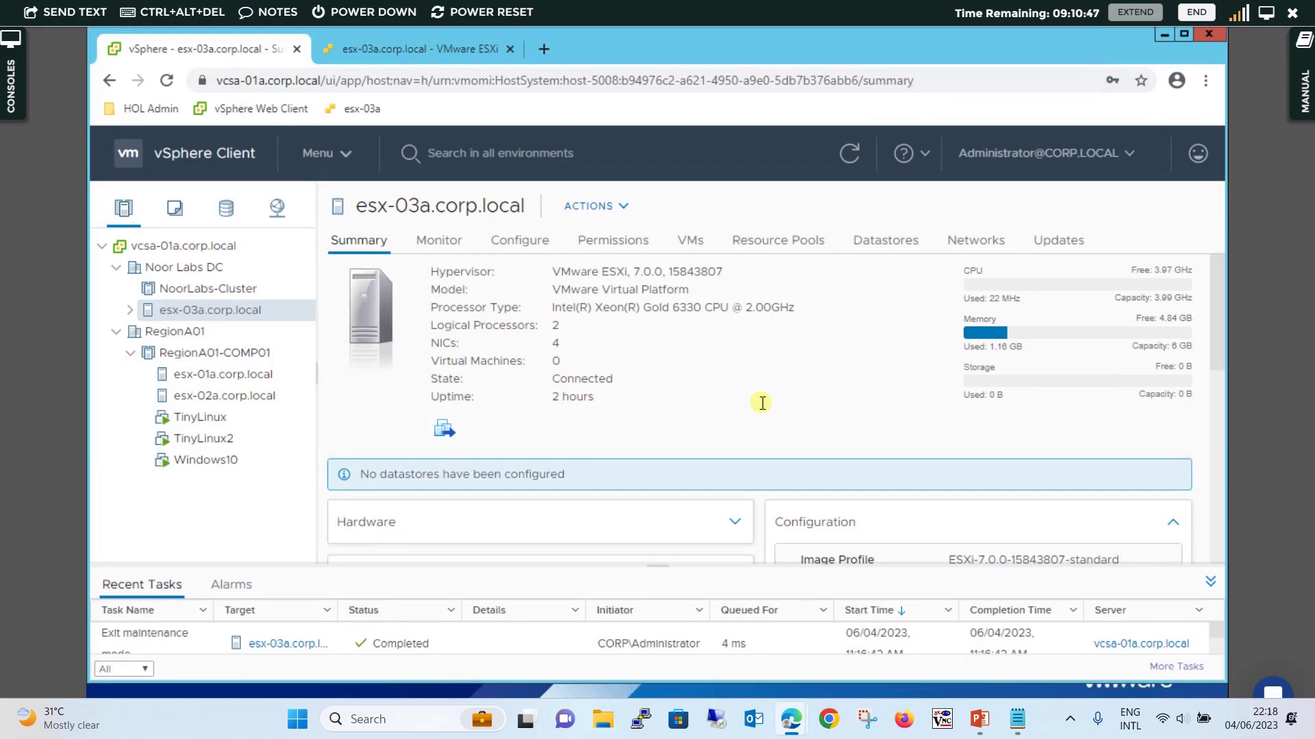
View the NoorLabs-Cluster quickstart page, then select Noor Labs DC
{"action": "left_click", "coordinate": [205, 291]}
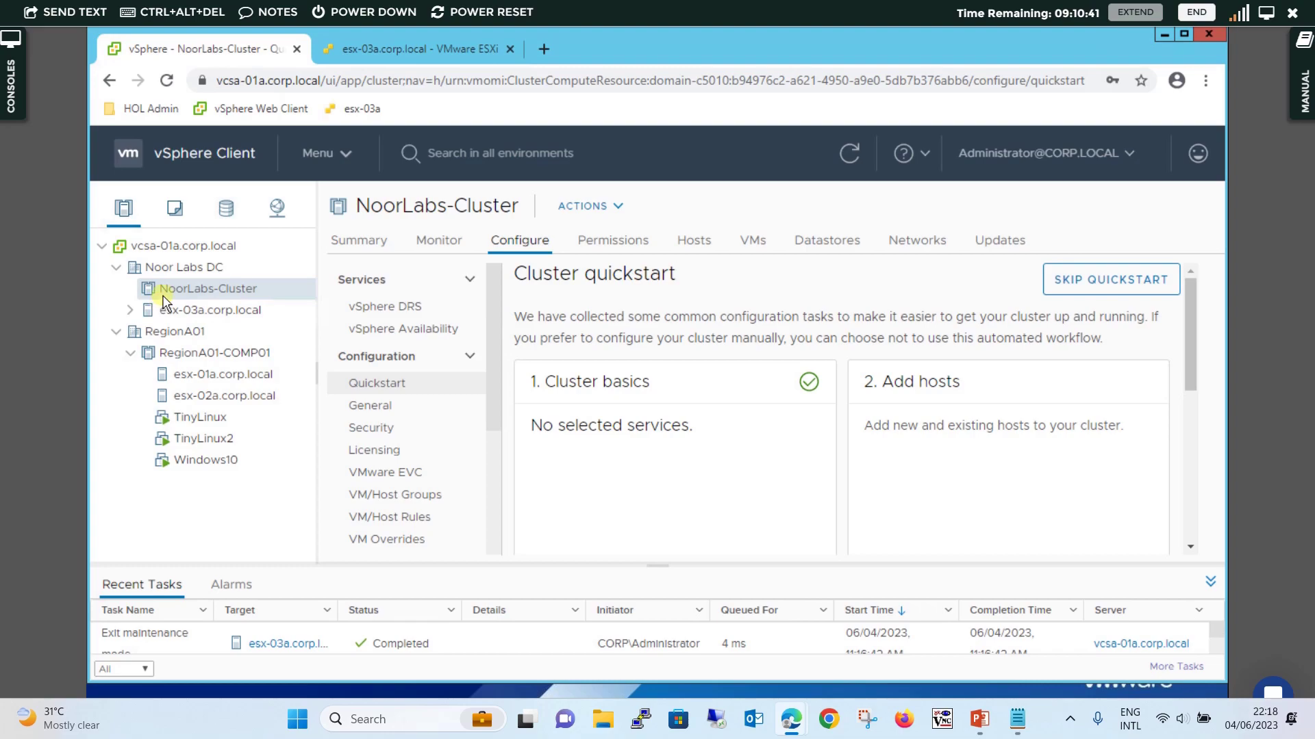
{"action": "left_click", "coordinate": [118, 269]}
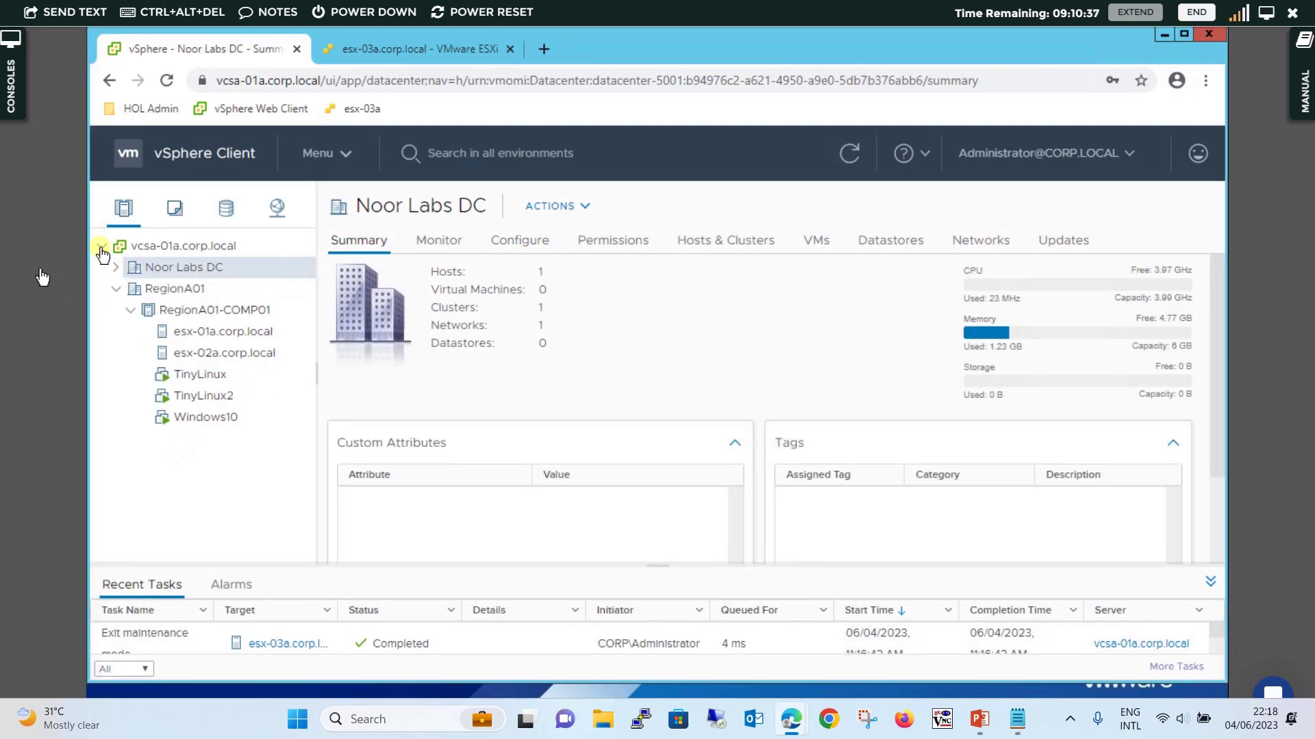
Expand Noor Labs DC to reveal its cluster and host
{"action": "left_click", "coordinate": [116, 267]}
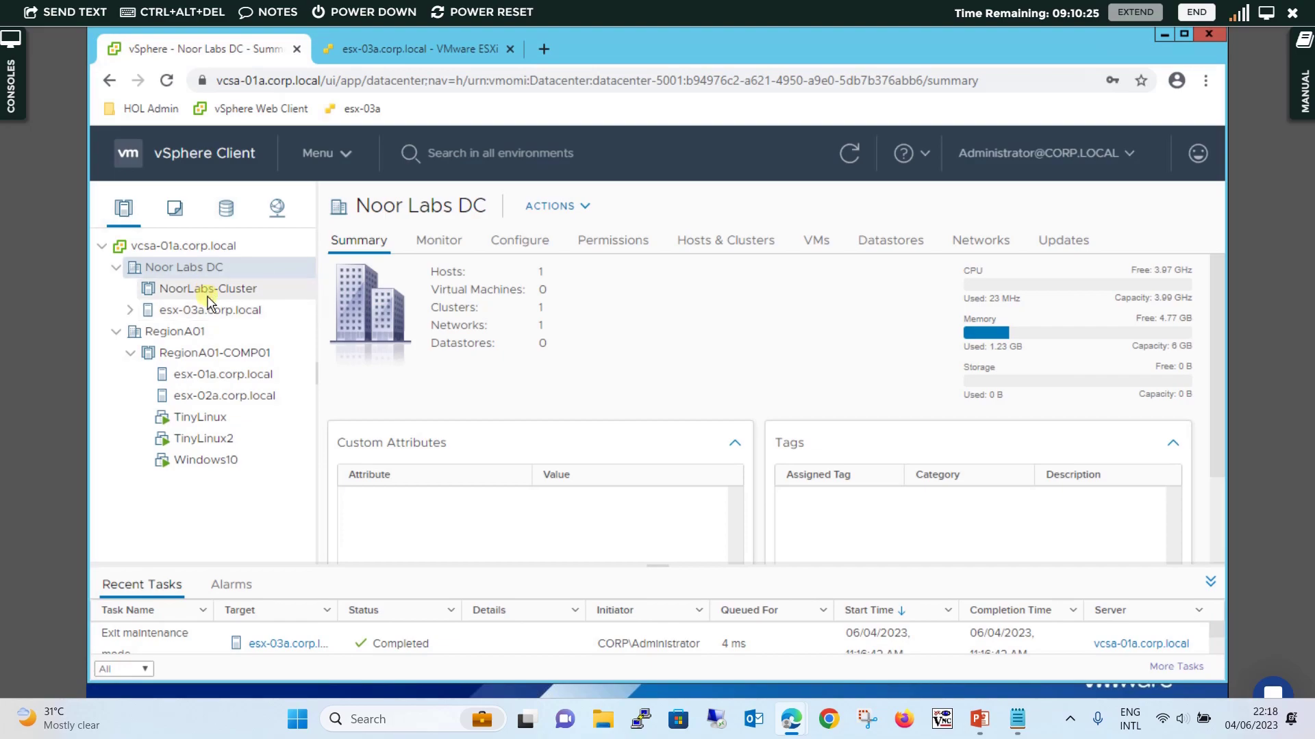
Open the NoorLabs-Cluster summary and its actions menu to add hosts
{"action": "left_click", "coordinate": [243, 290]}
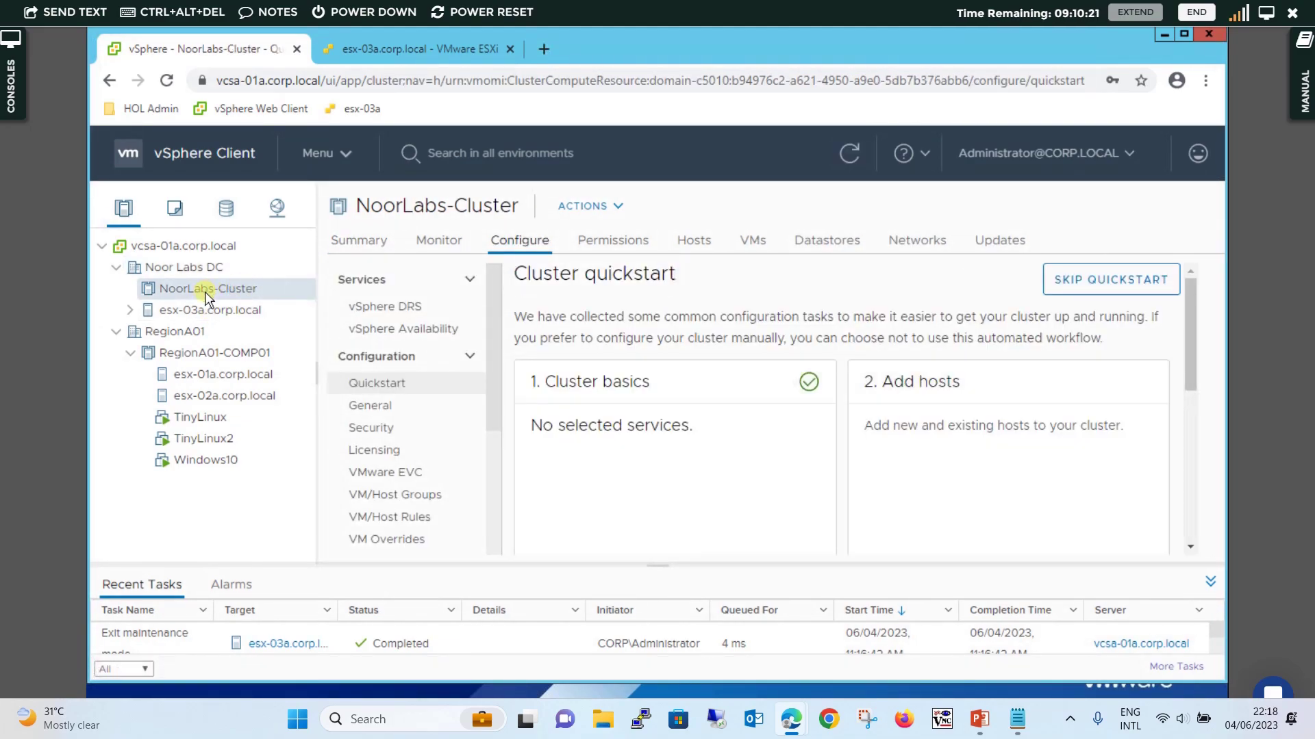
{"action": "left_click", "coordinate": [373, 244]}
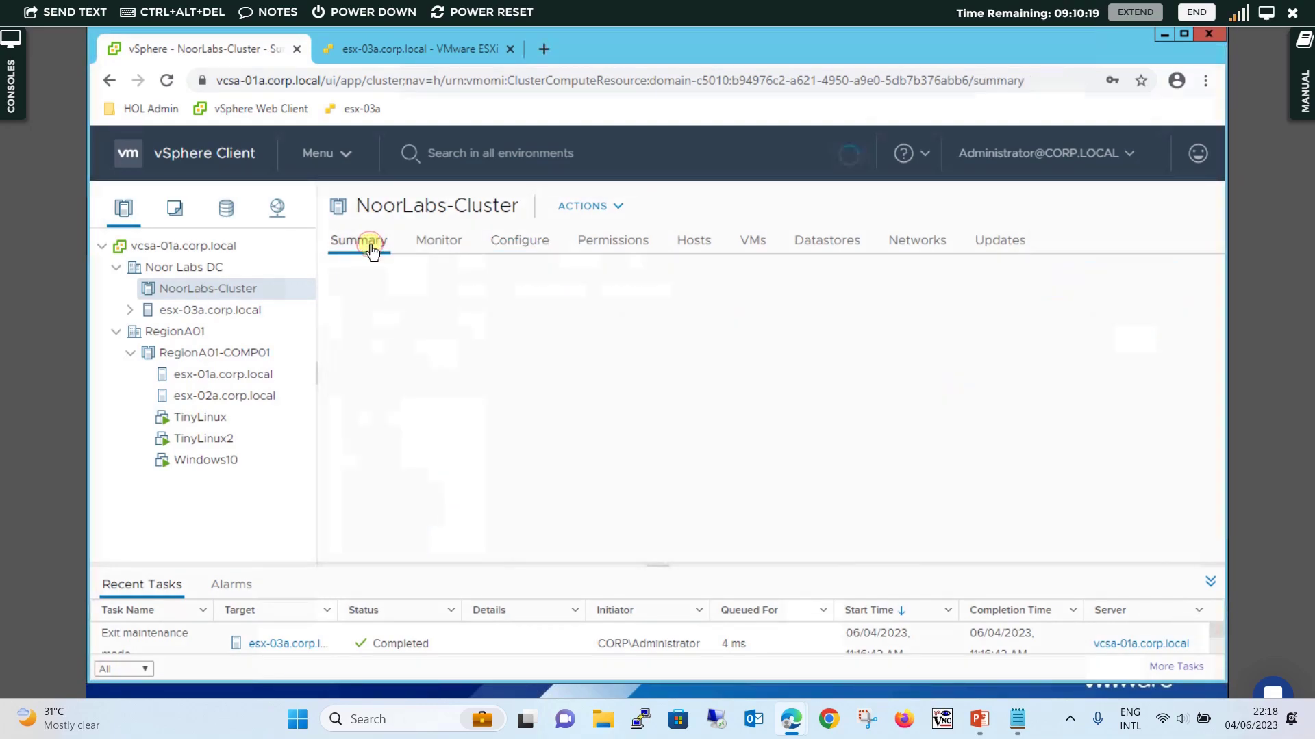
{"action": "right_click", "coordinate": [217, 298]}
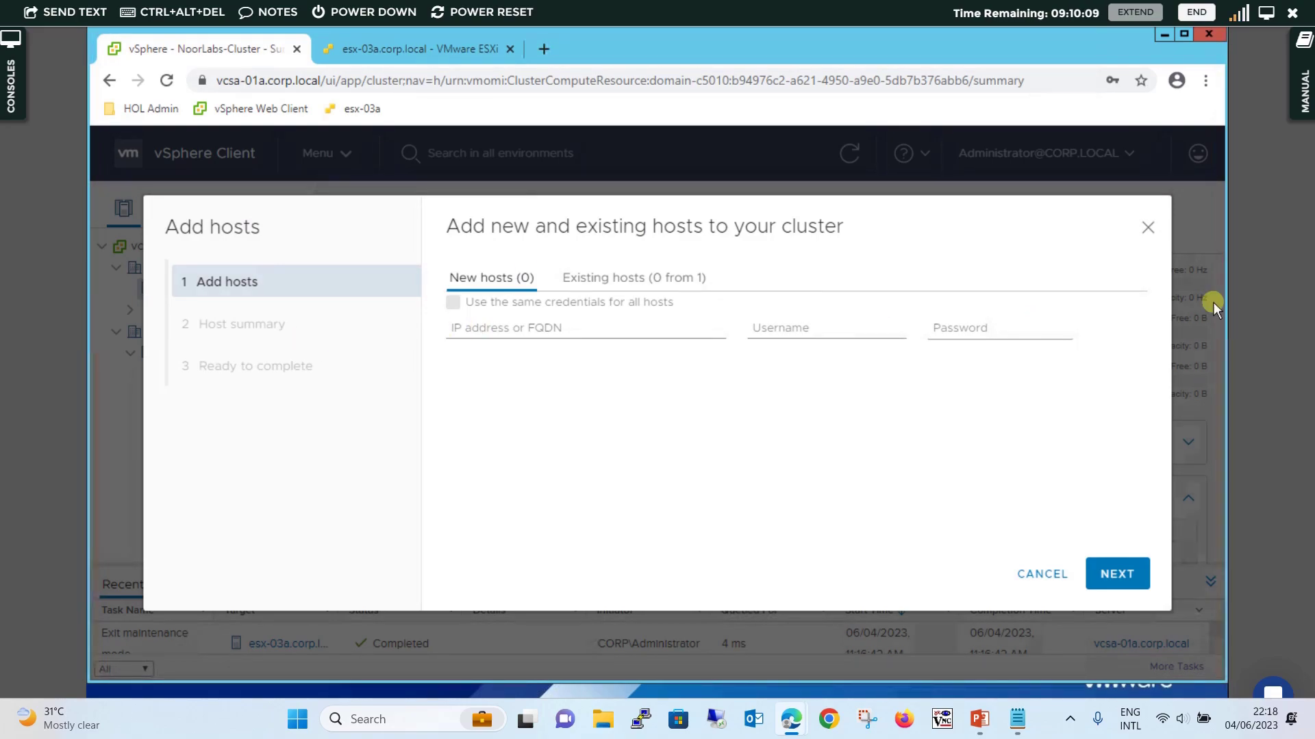
Close the Add hosts wizard and drag esx-03a.corp.local into NoorLabs-Cluster
{"action": "left_click", "coordinate": [1150, 230]}
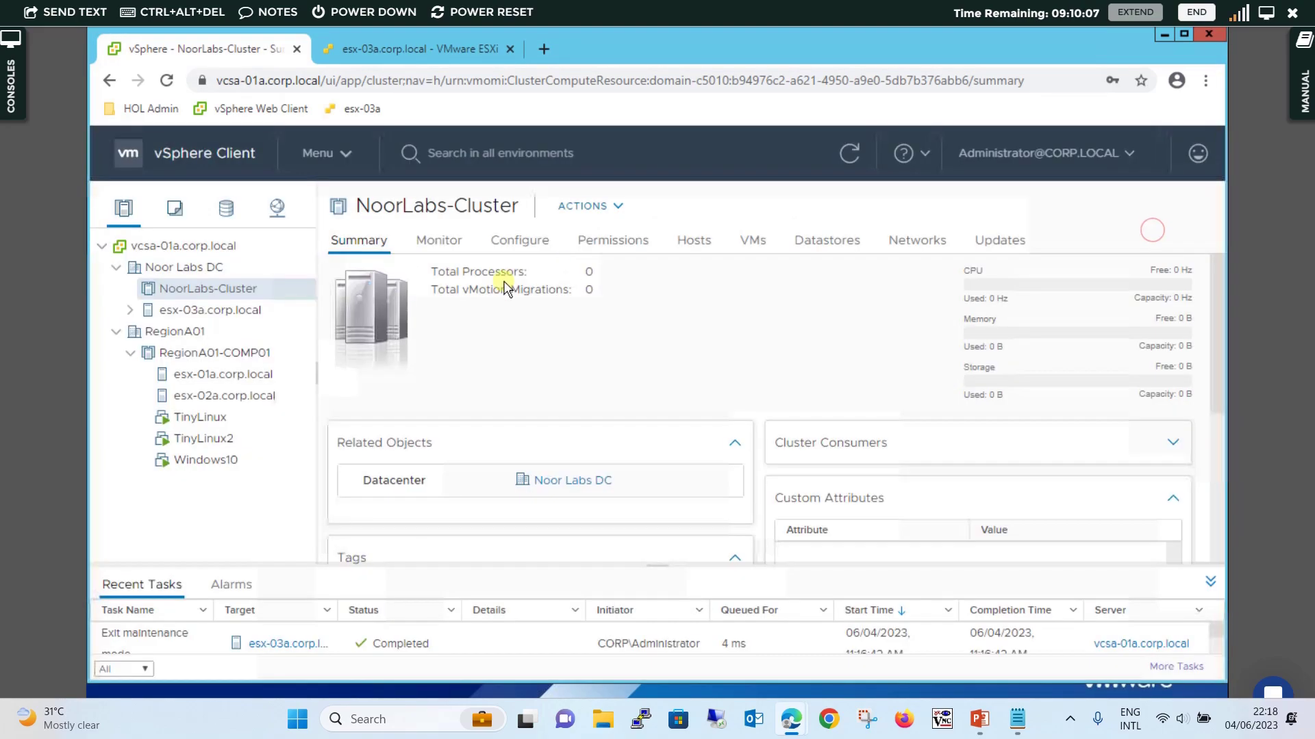
{"action": "left_click", "coordinate": [208, 311]}
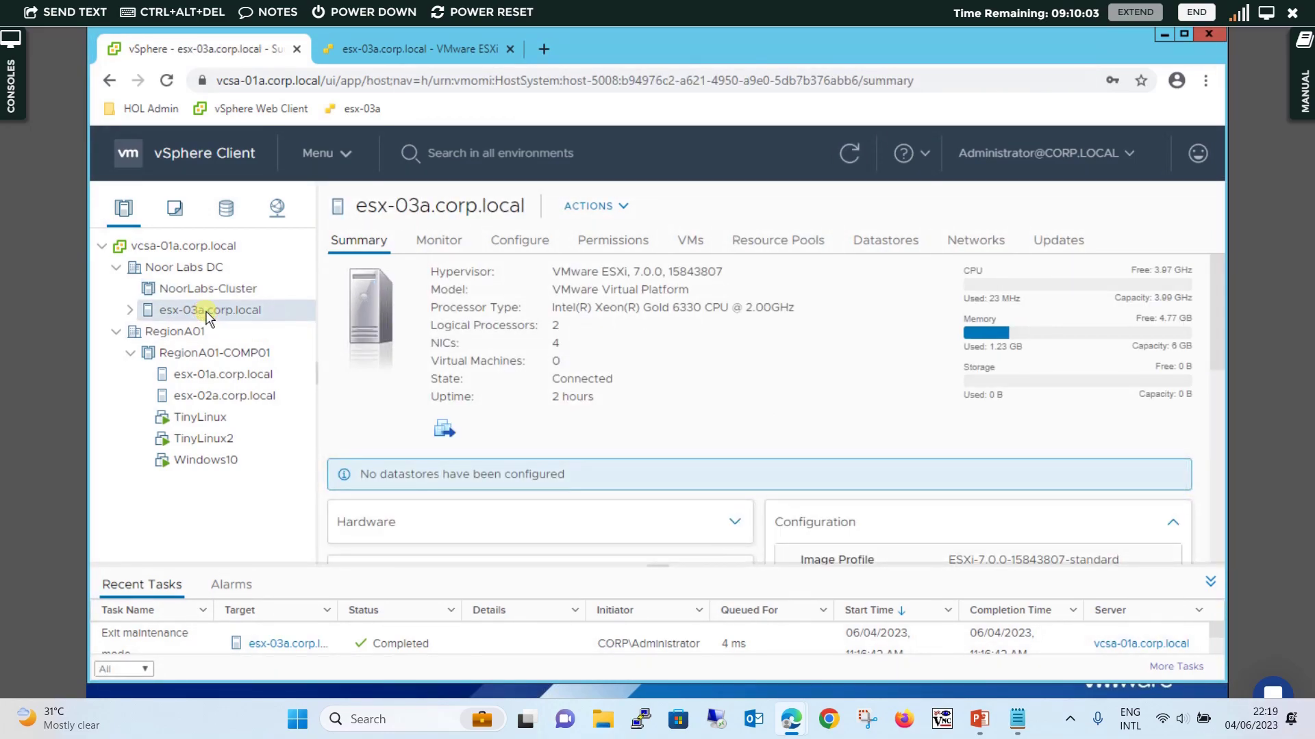
{"action": "left_click_drag", "start_coordinate": [208, 316], "coordinate": [224, 290]}
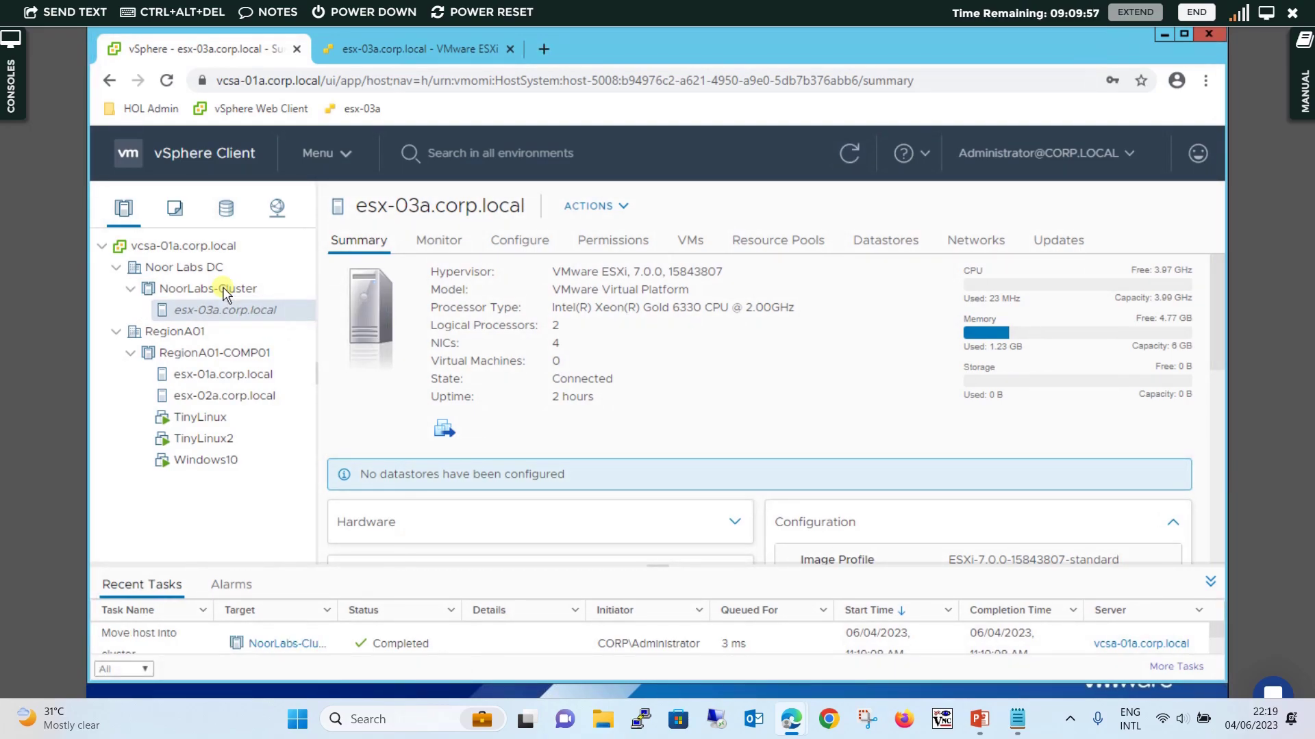
{"action": "left_click", "coordinate": [134, 295]}
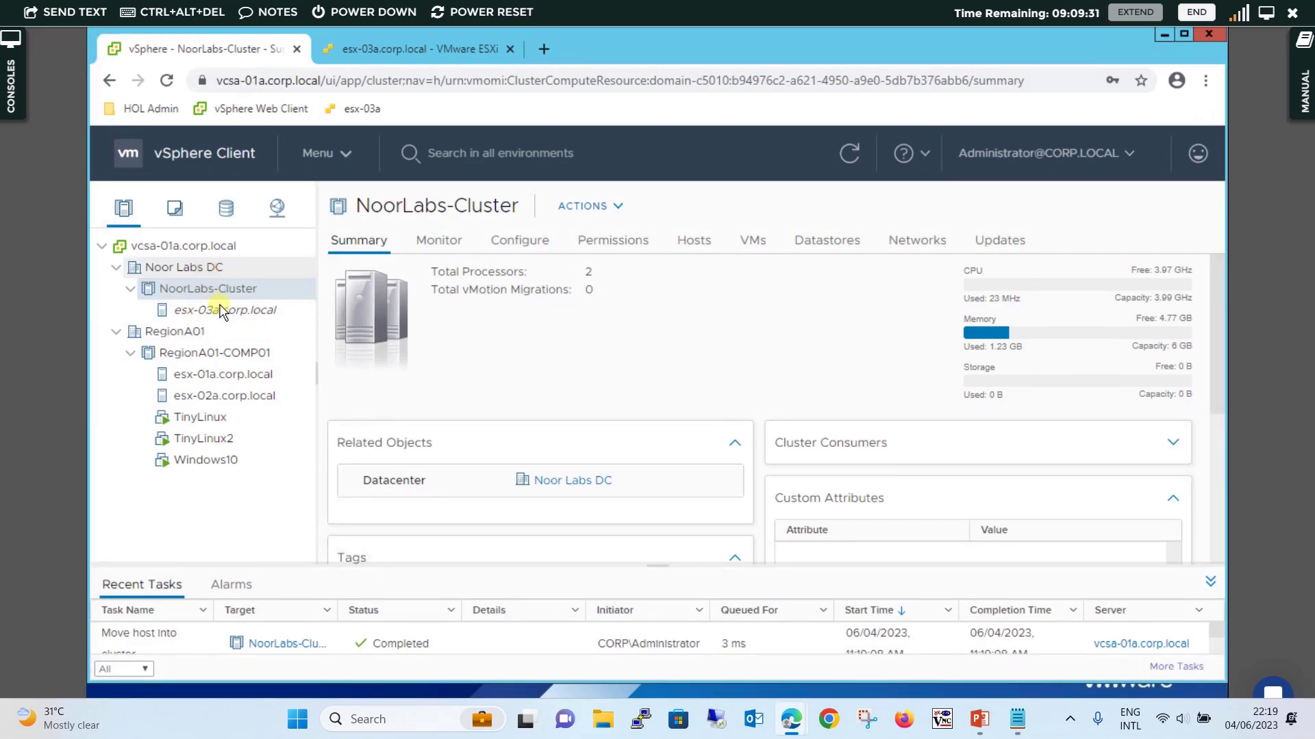
Attempt moving esx-03a.corp.local to Noor Labs DC, dismiss the maintenance-mode error, reselect the host
{"action": "left_click_drag", "start_coordinate": [223, 312], "coordinate": [224, 270]}
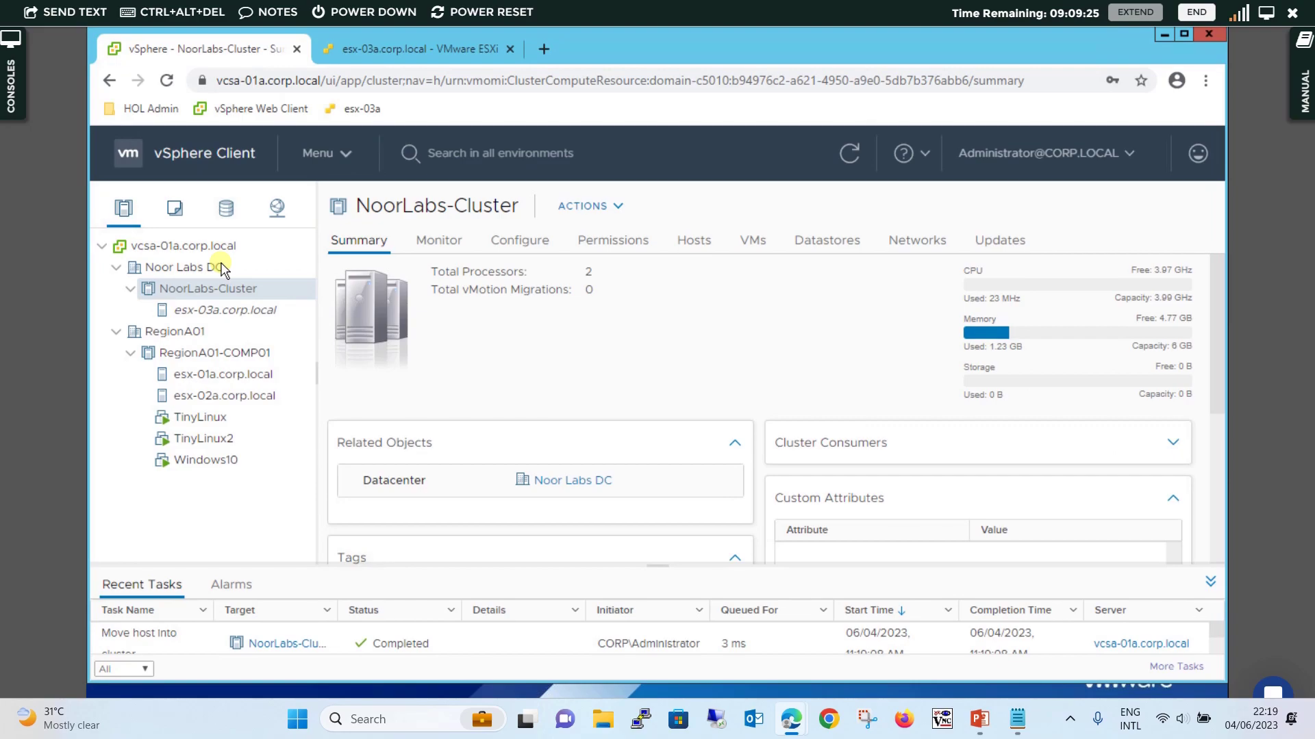
{"action": "left_click_drag", "start_coordinate": [207, 317], "coordinate": [198, 268]}
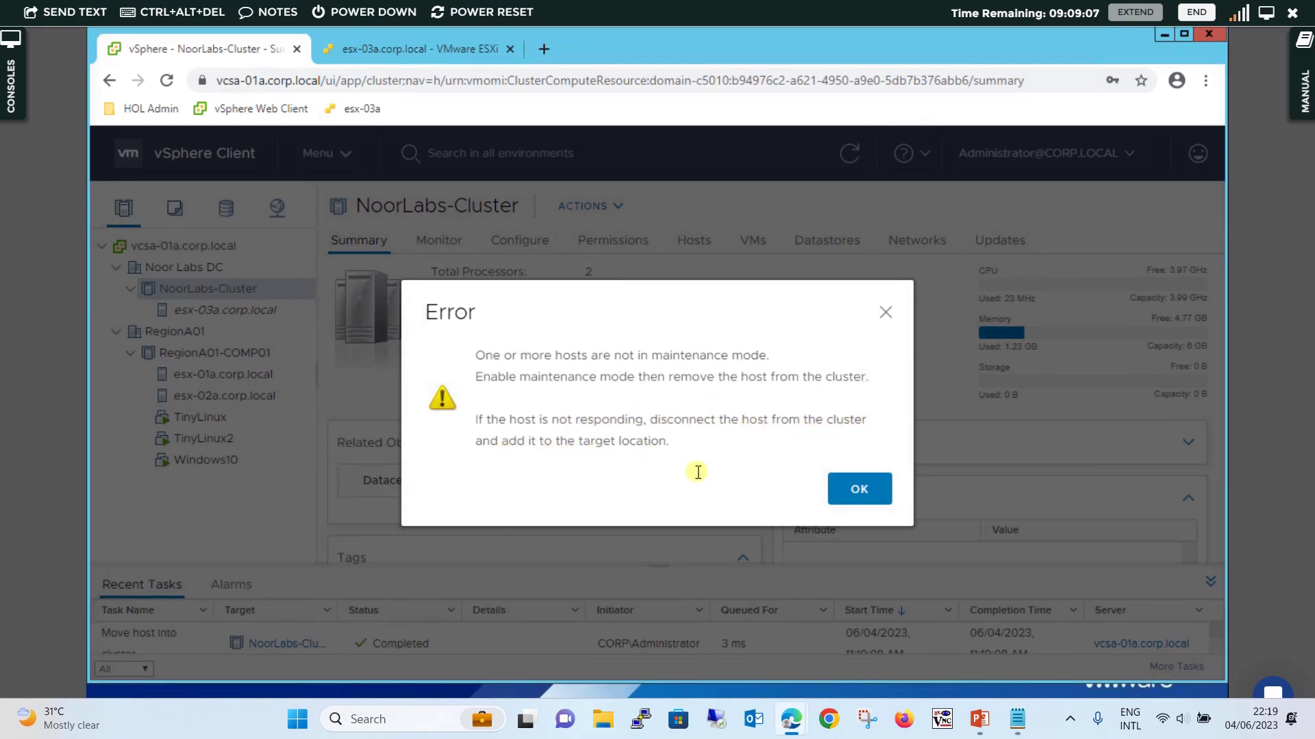
{"action": "left_click", "coordinate": [877, 491]}
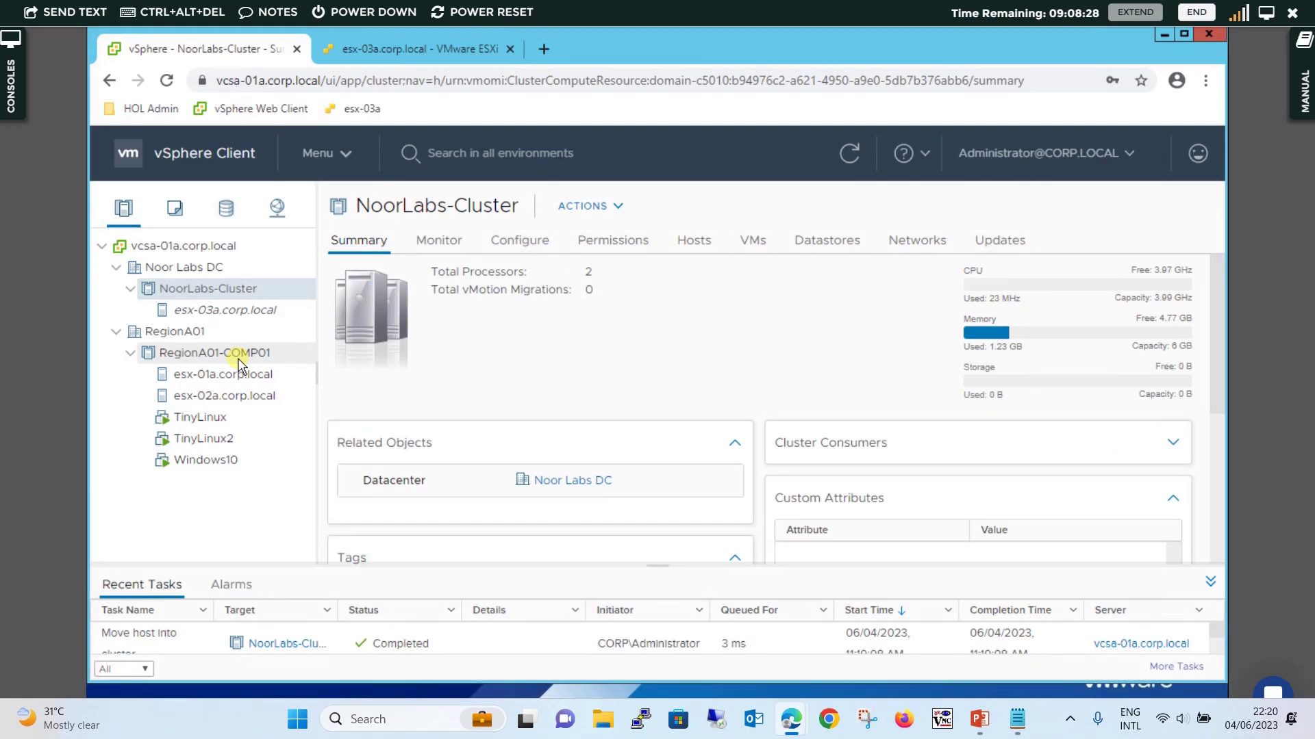
{"action": "left_click", "coordinate": [235, 312]}
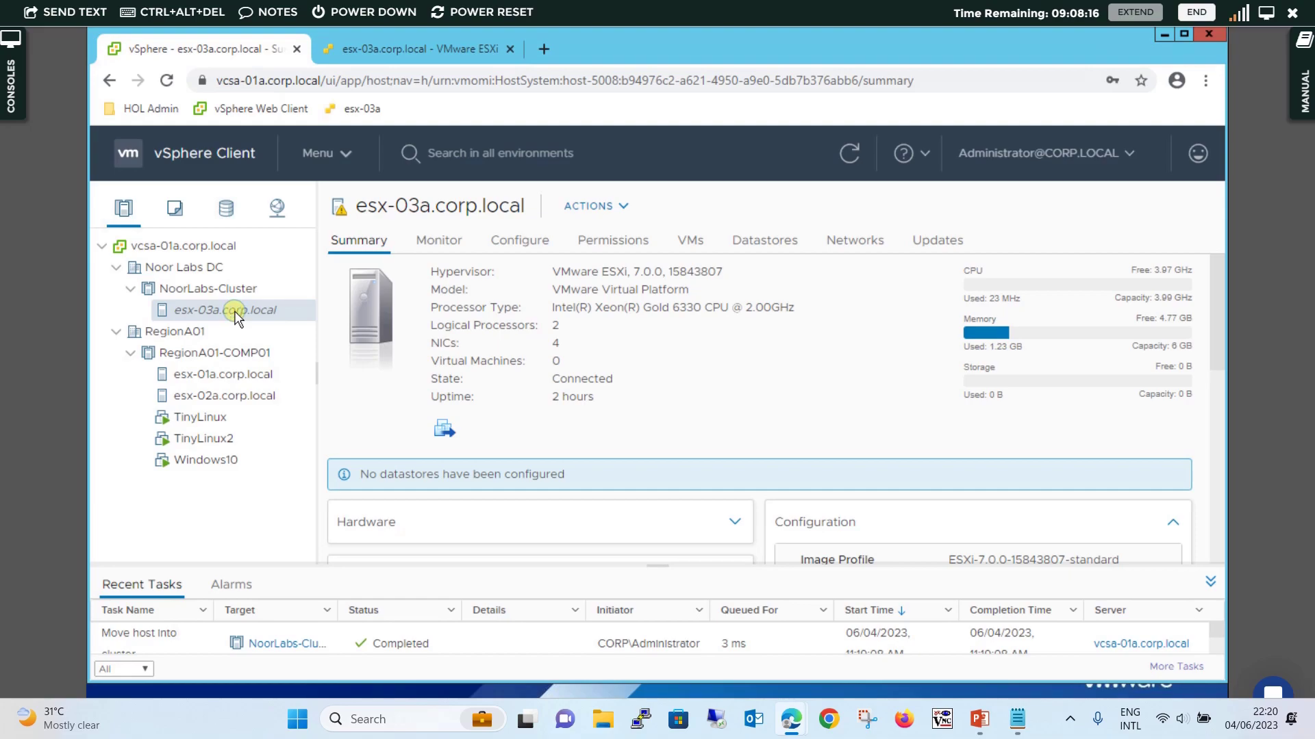
Put host esx-03a.corp.local into maintenance mode
{"action": "right_click", "coordinate": [237, 317]}
{"action": "mouse_move", "coordinate": [334, 299]}
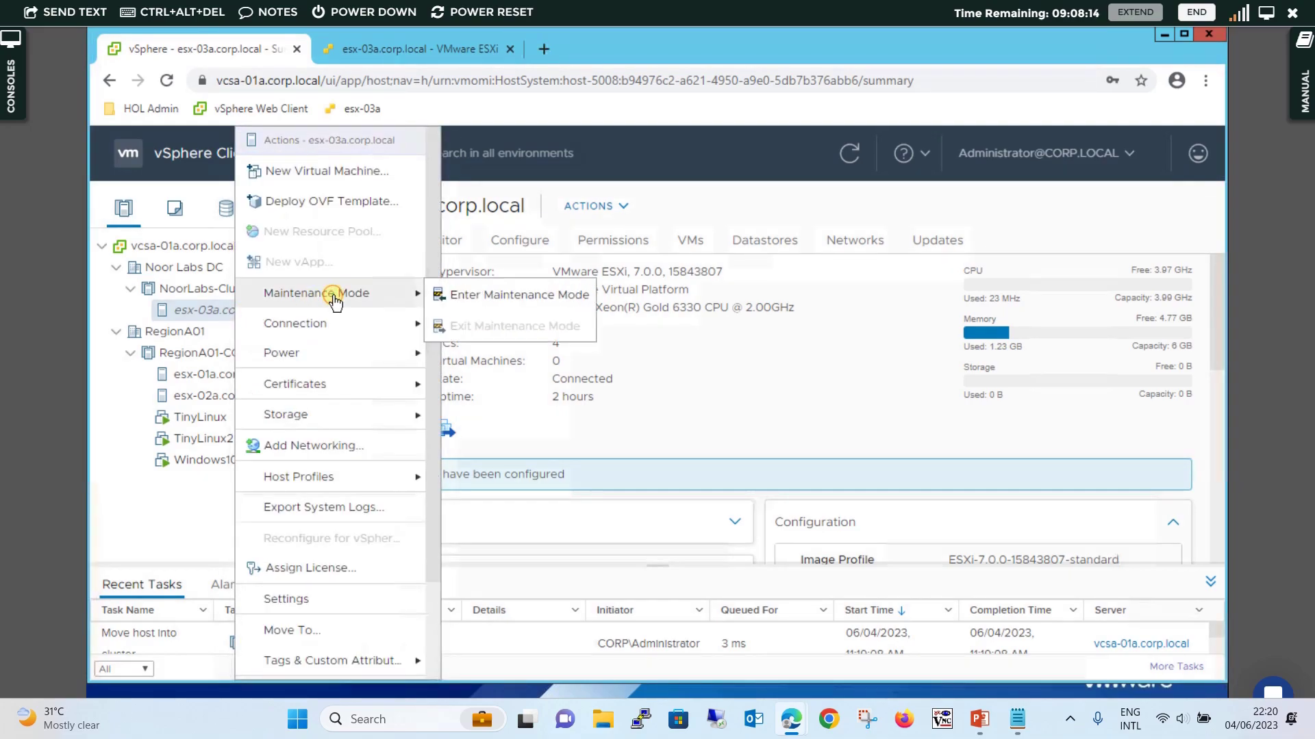
{"action": "left_click", "coordinate": [468, 301]}
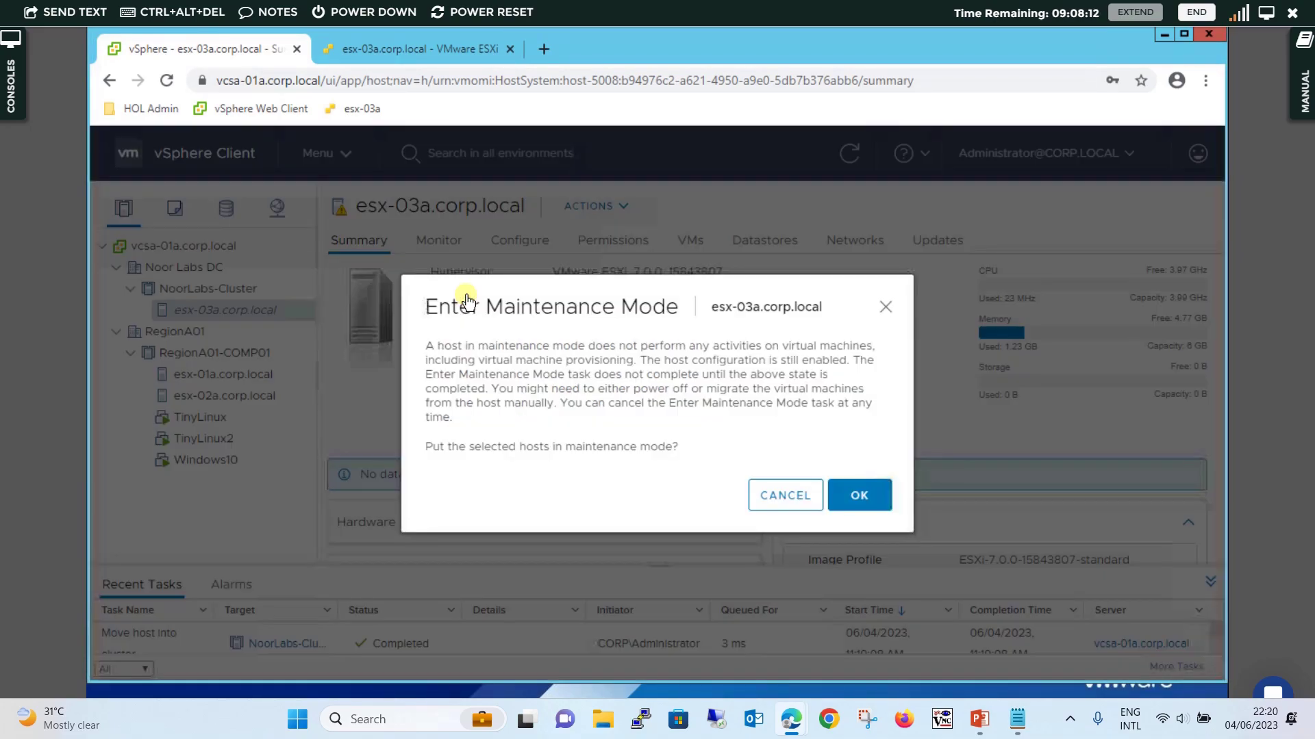
{"action": "left_click", "coordinate": [882, 506]}
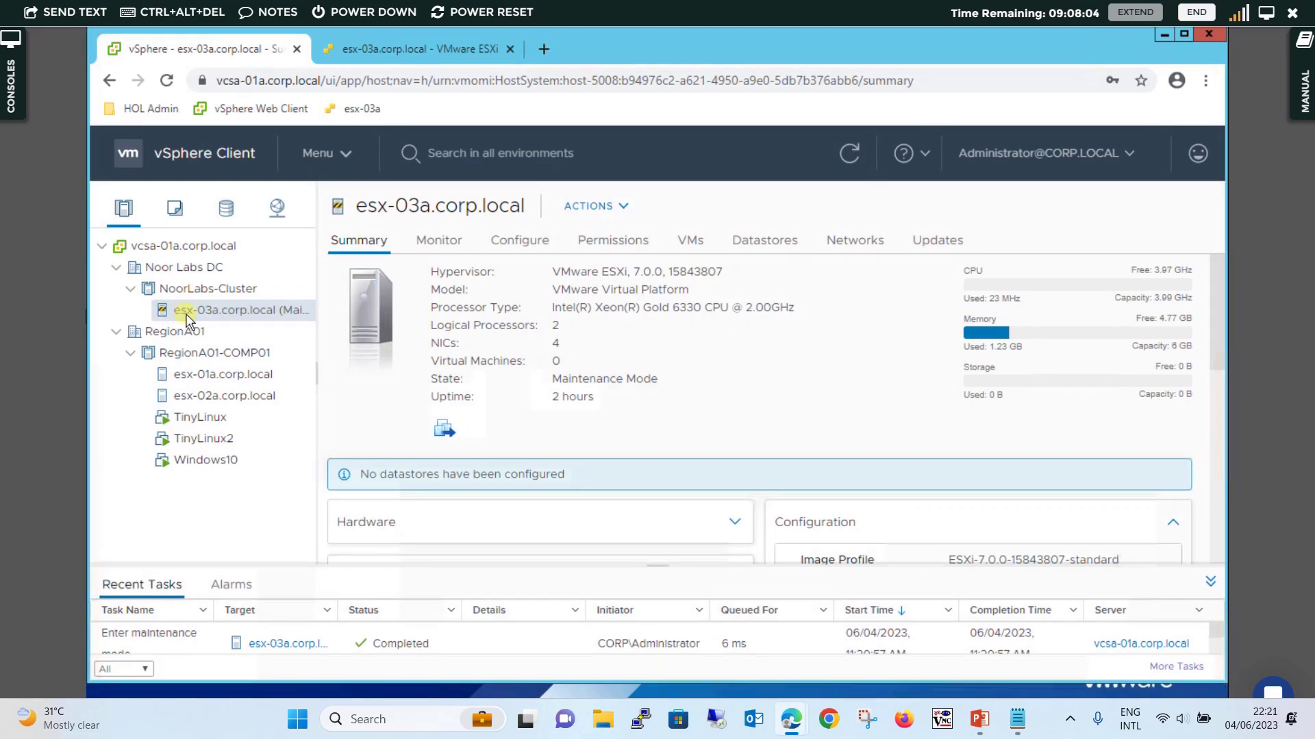
Move esx-03a out of NoorLabs-Cluster directly under Noor Labs DC, then view the datacenter's Summary
{"action": "left_click_drag", "start_coordinate": [186, 314], "coordinate": [212, 268]}
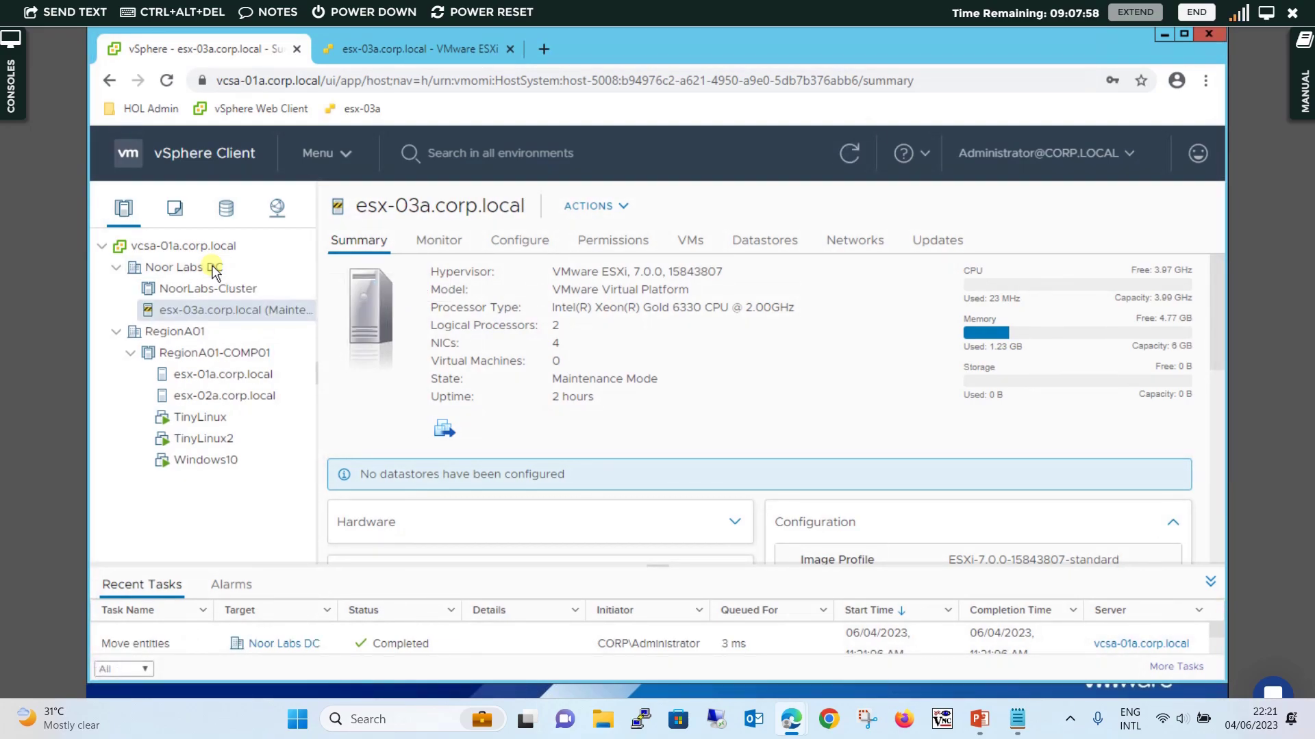
{"action": "left_click", "coordinate": [115, 267]}
{"action": "left_click", "coordinate": [116, 267]}
{"action": "left_click", "coordinate": [212, 269]}
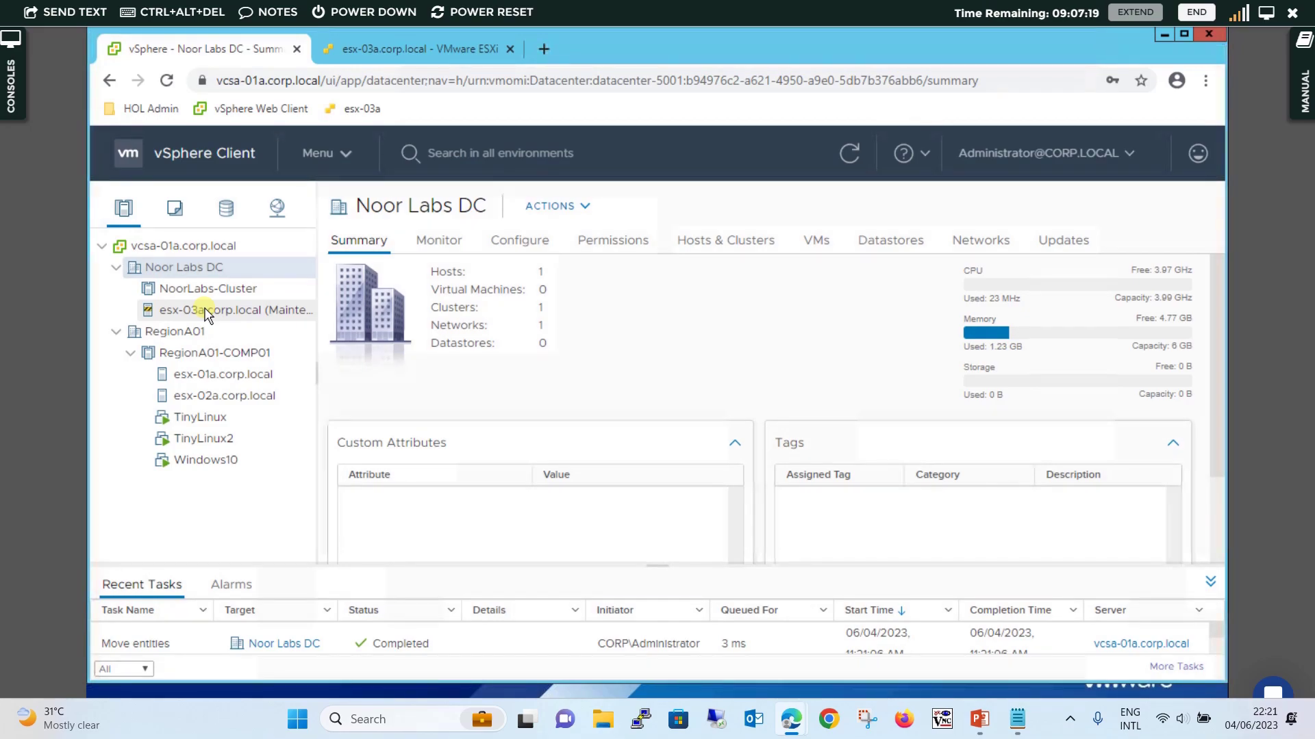
Look through the action menus for Noor Labs DC and NoorLabs-Cluster
{"action": "right_click", "coordinate": [233, 268]}
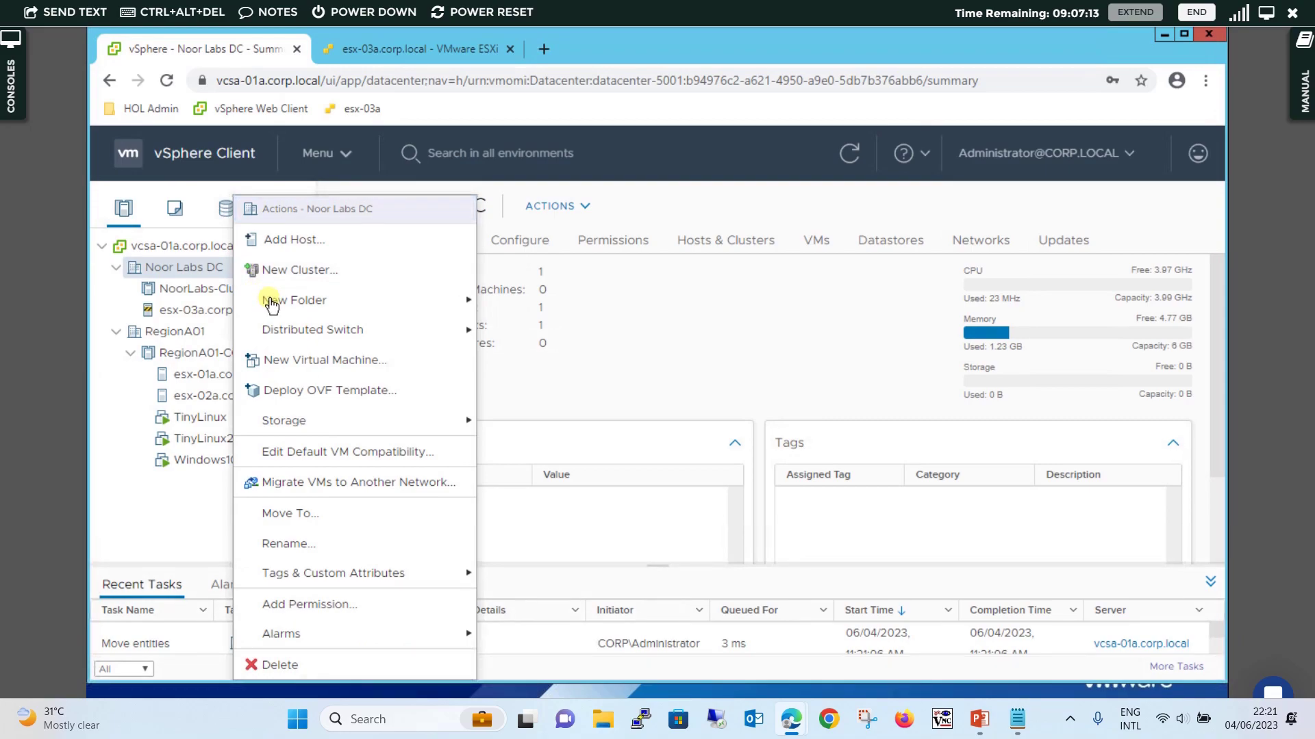
{"action": "mouse_move", "coordinate": [271, 304]}
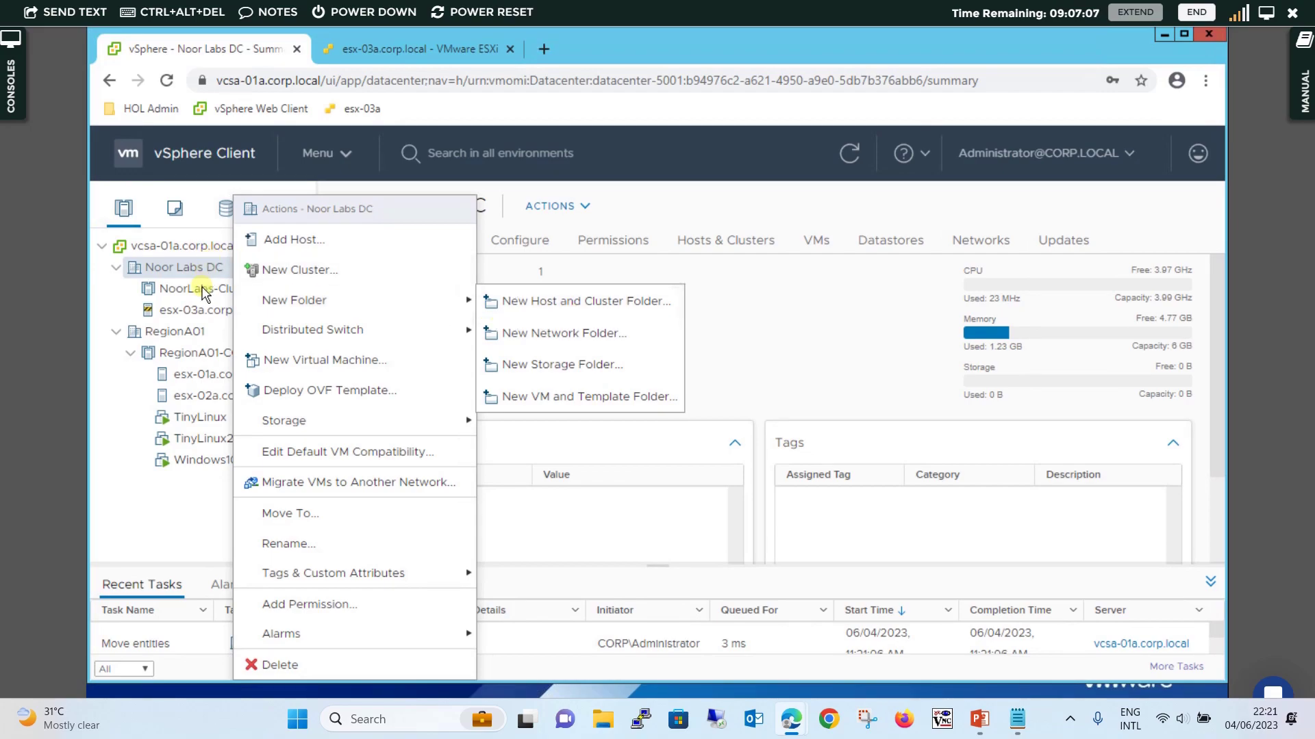
{"action": "left_click", "coordinate": [203, 291]}
{"action": "right_click", "coordinate": [204, 292]}
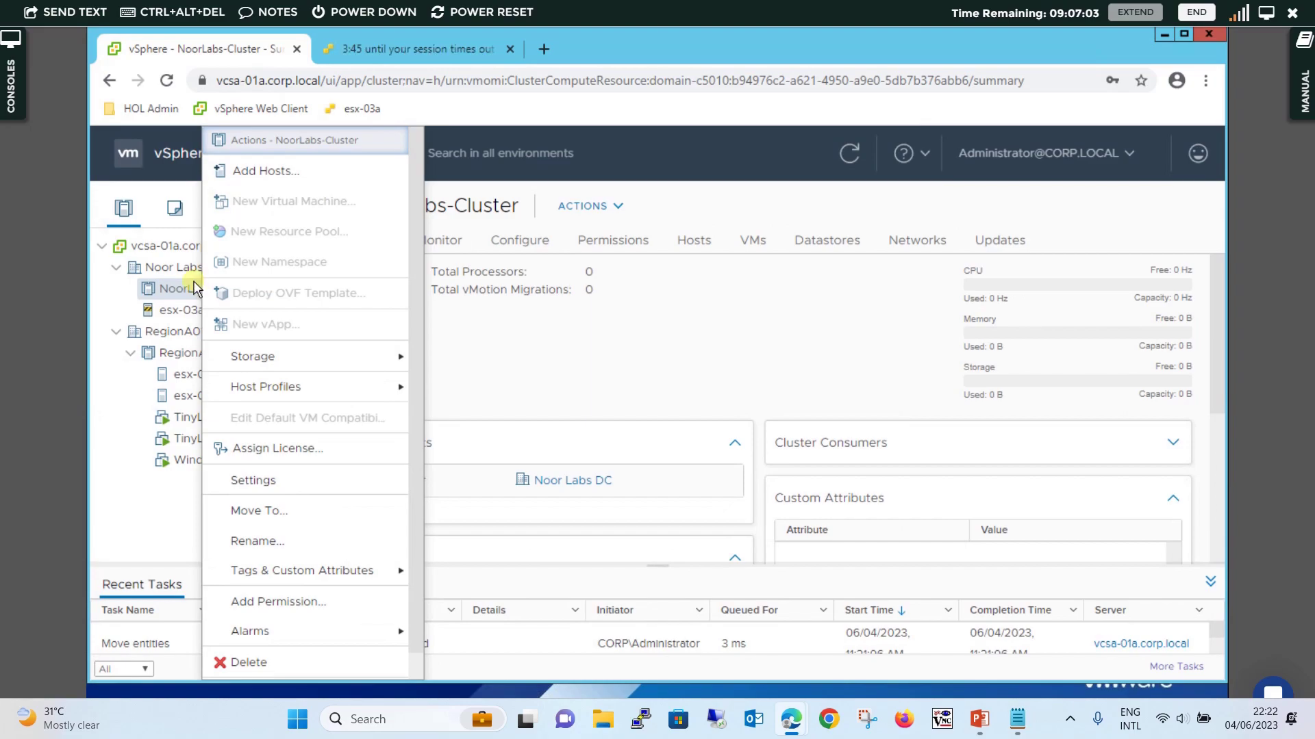
{"action": "left_click", "coordinate": [176, 267]}
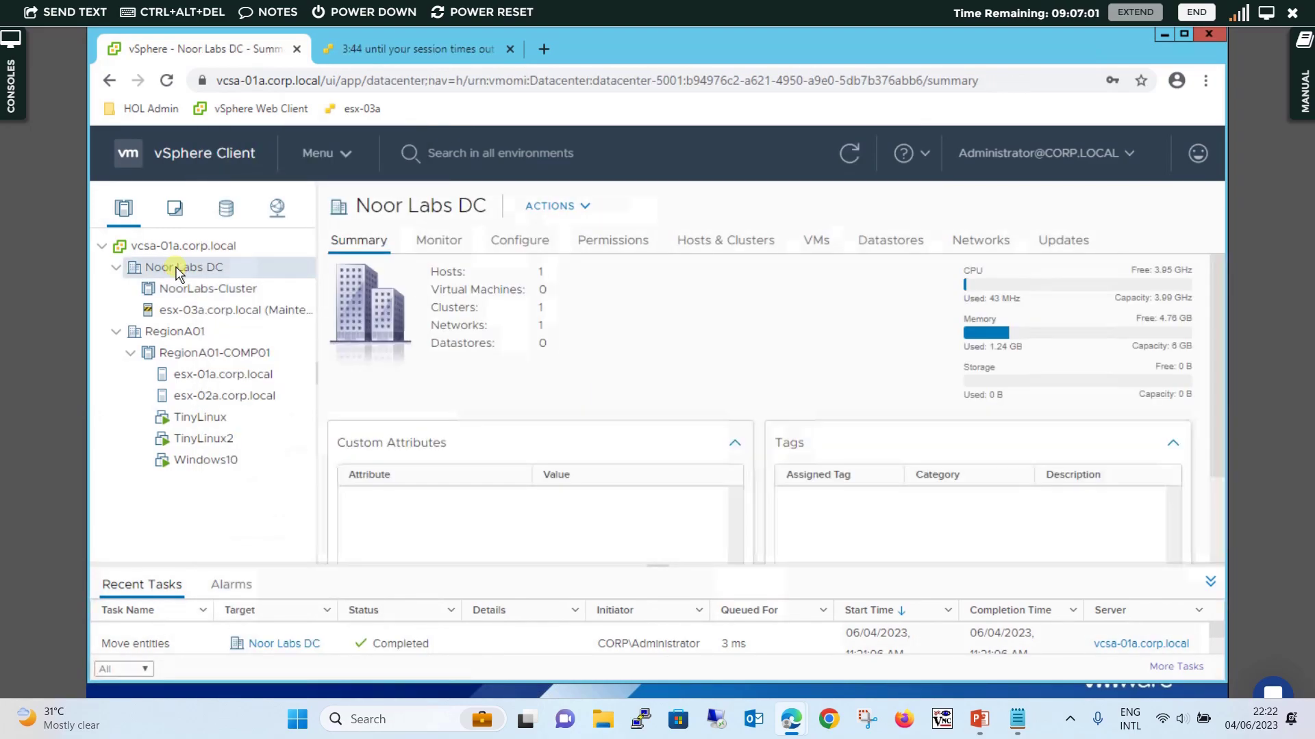
{"action": "right_click", "coordinate": [176, 269]}
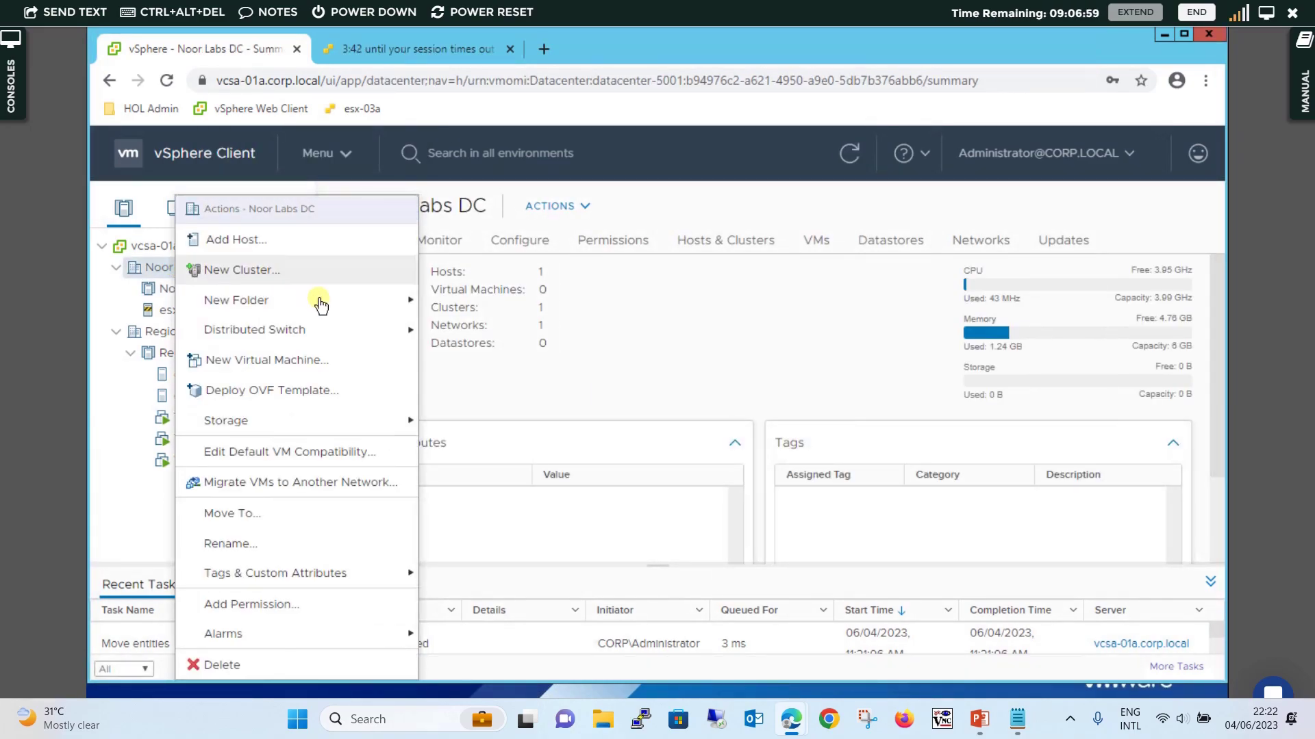
{"action": "mouse_move", "coordinate": [320, 305]}
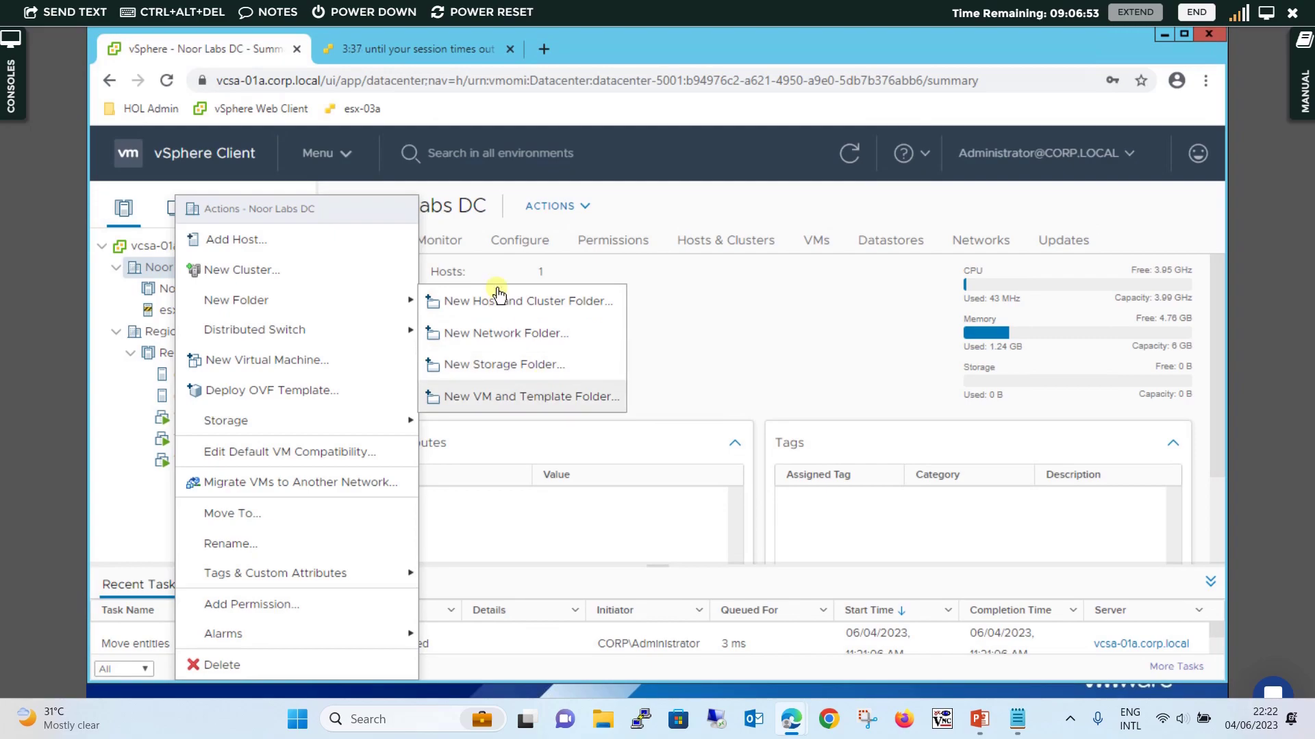
{"action": "left_click", "coordinate": [495, 299]}
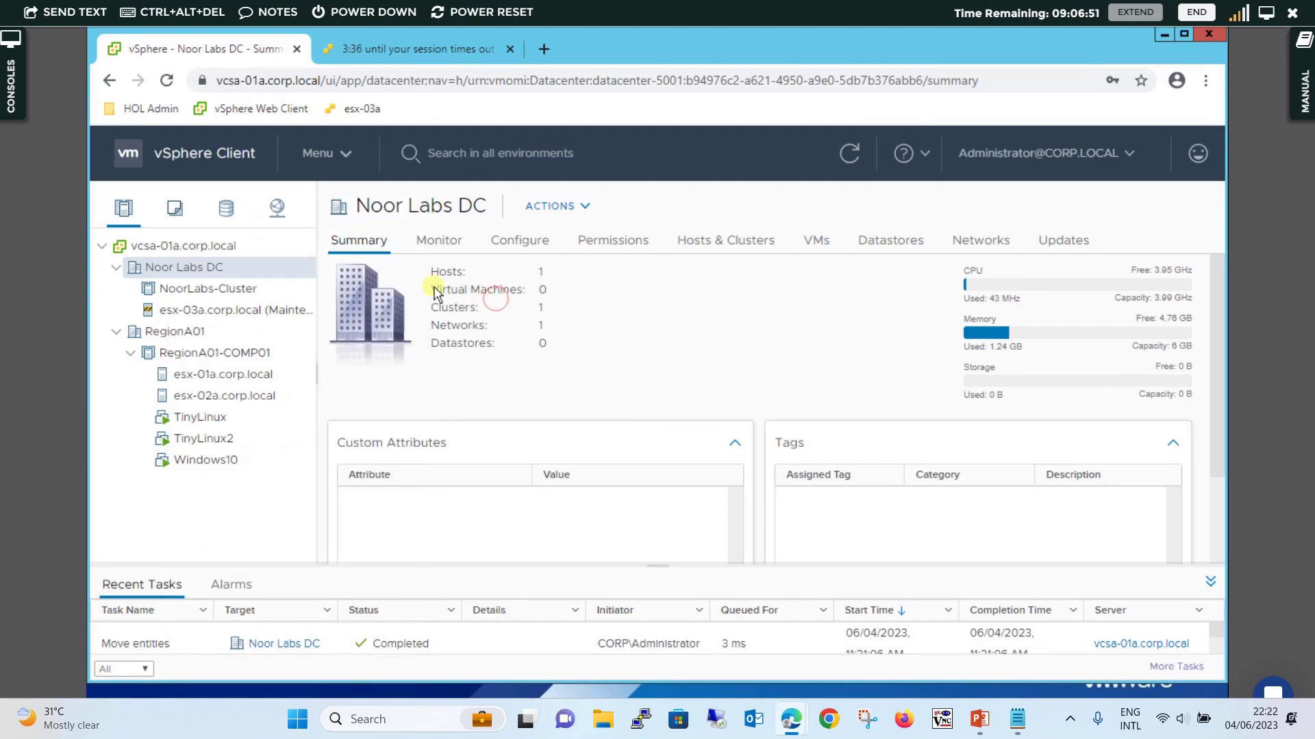
Create a host and cluster folder named NoorLabsFolder under Noor Labs DC
{"action": "right_click", "coordinate": [228, 271]}
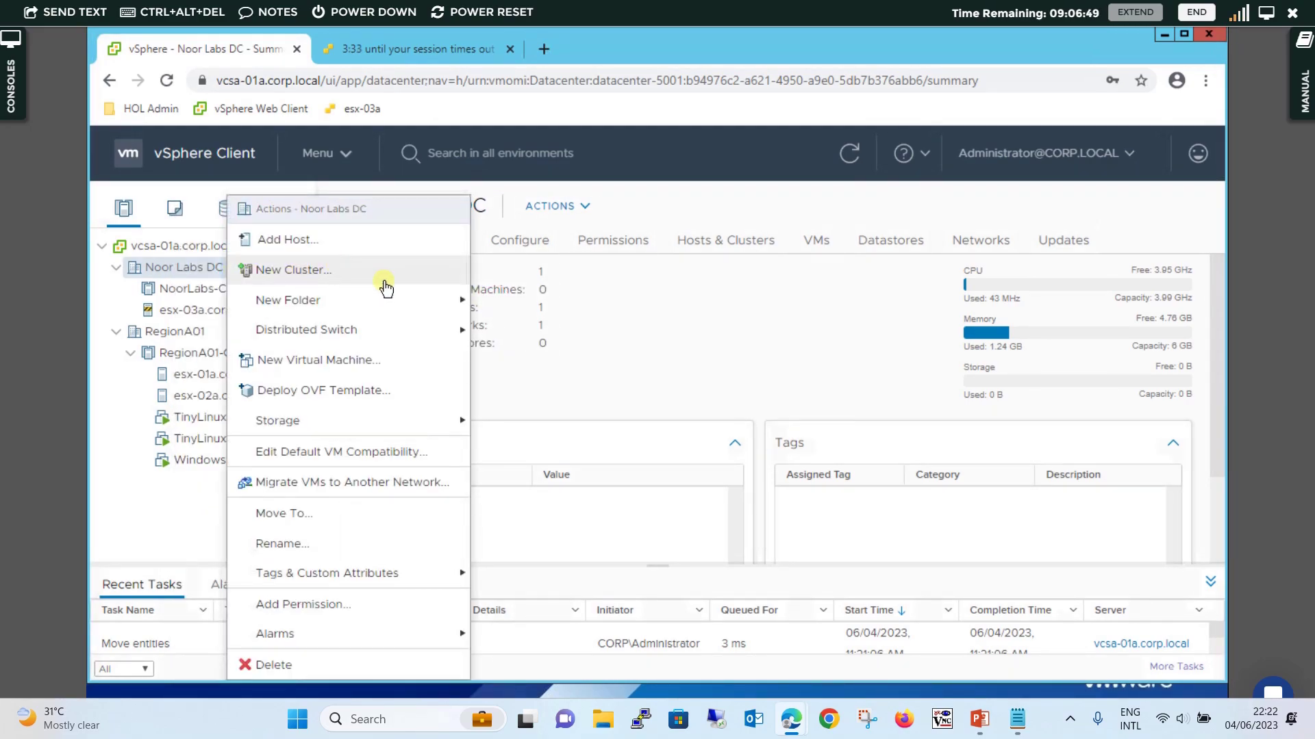
{"action": "mouse_move", "coordinate": [394, 305]}
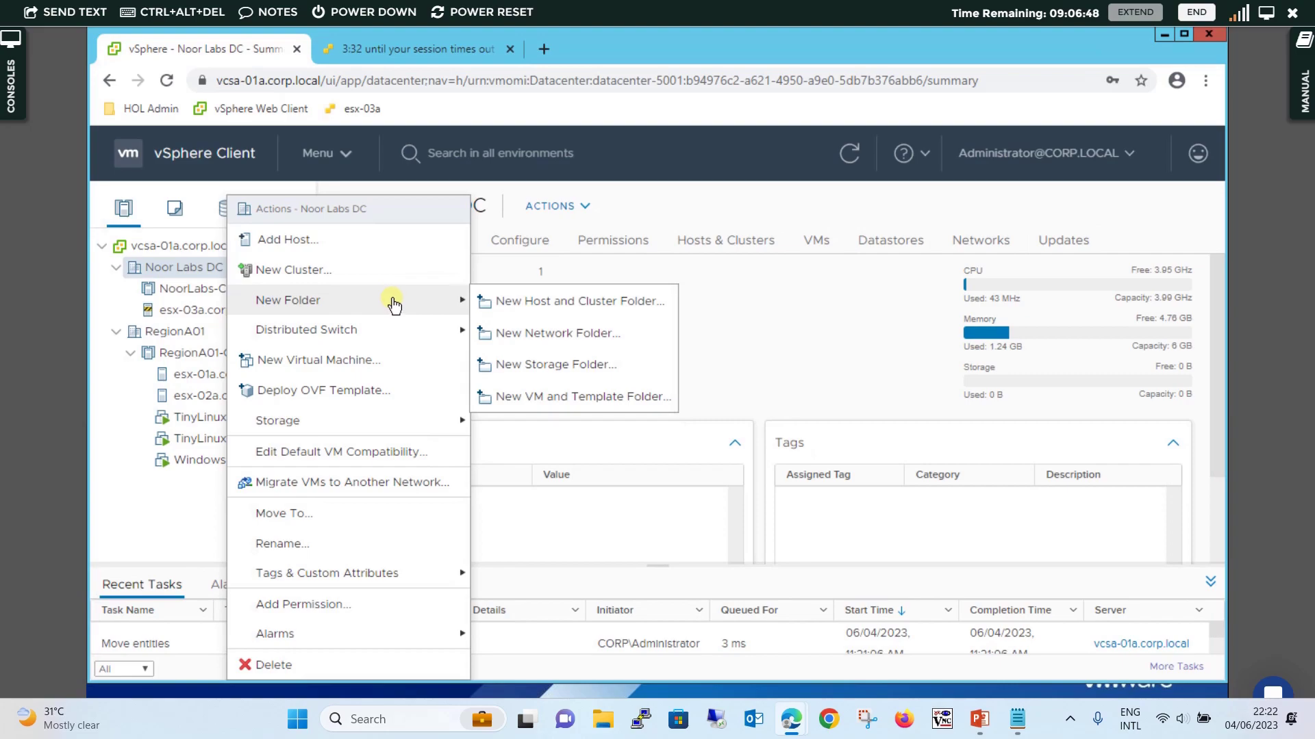
{"action": "left_click", "coordinate": [502, 303]}
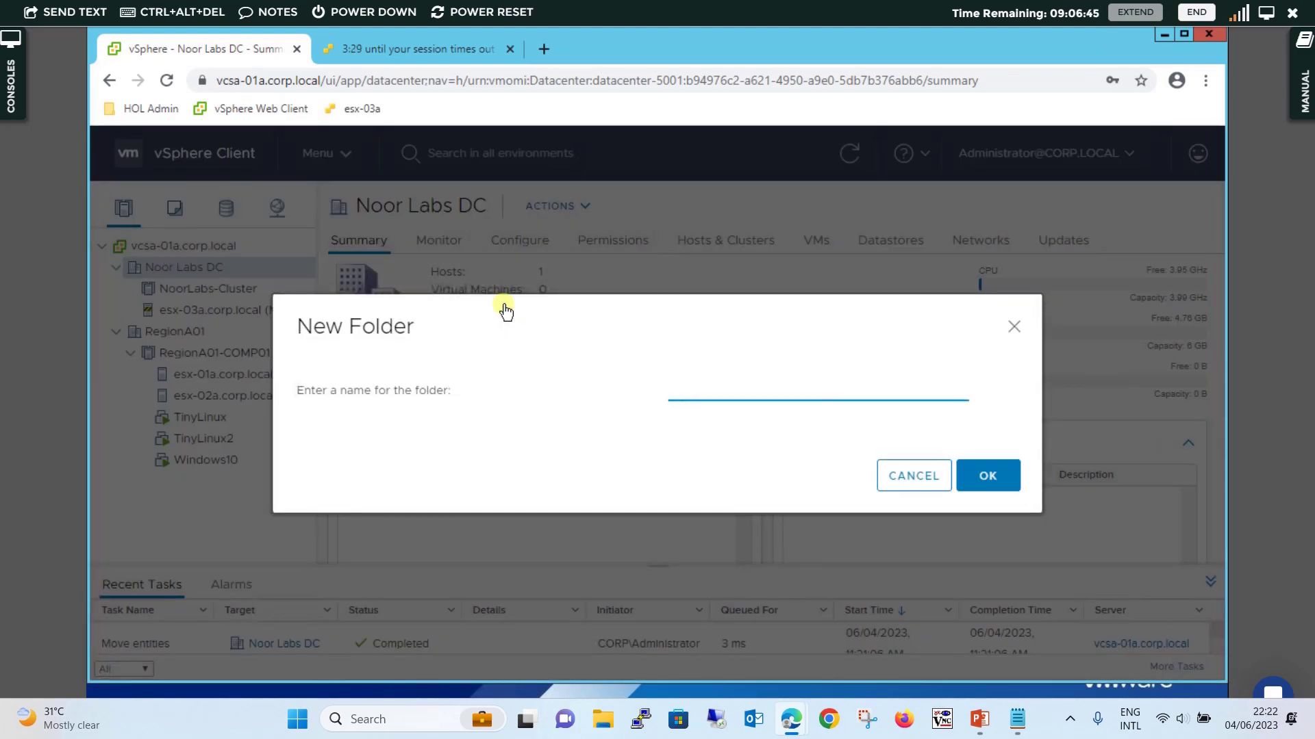
{"action": "type", "text": "NoorLabsFolder"}
{"action": "left_click", "coordinate": [1011, 478]}
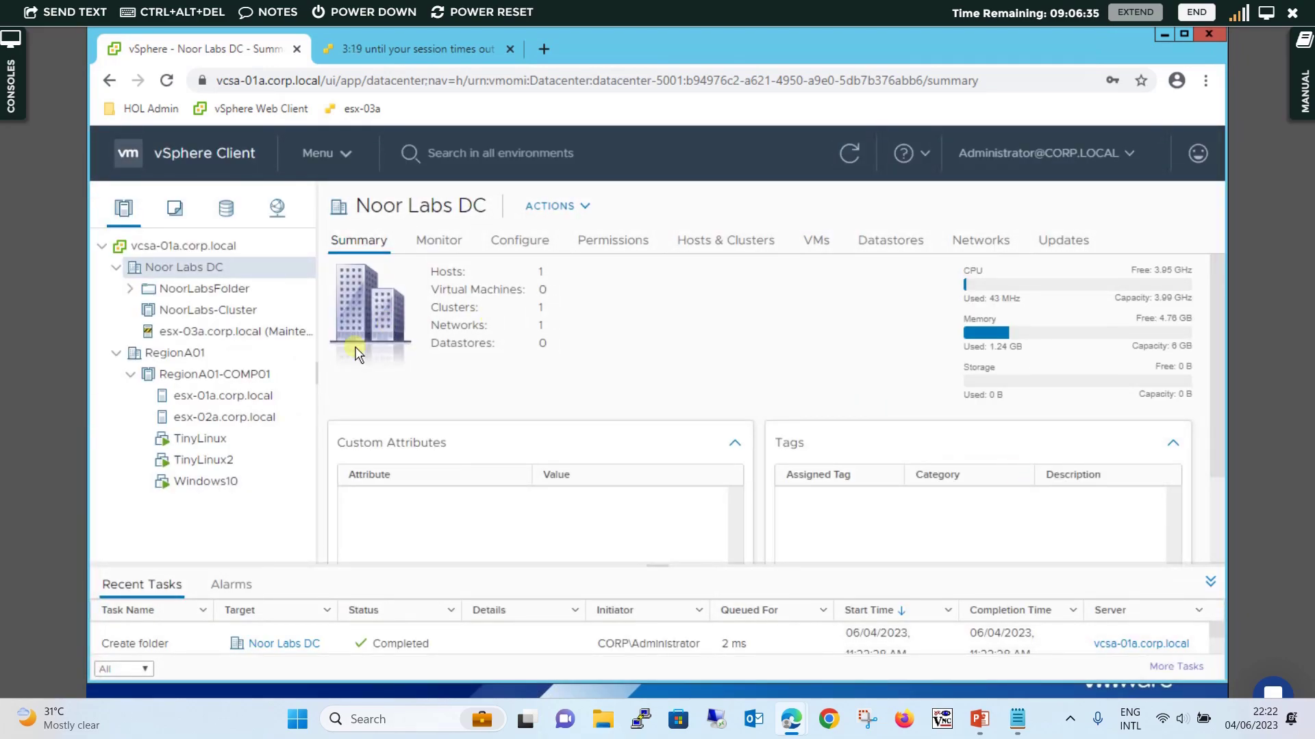
Take host esx-03a.corp.local out of maintenance mode so its state reads Connected
{"action": "left_click", "coordinate": [189, 290]}
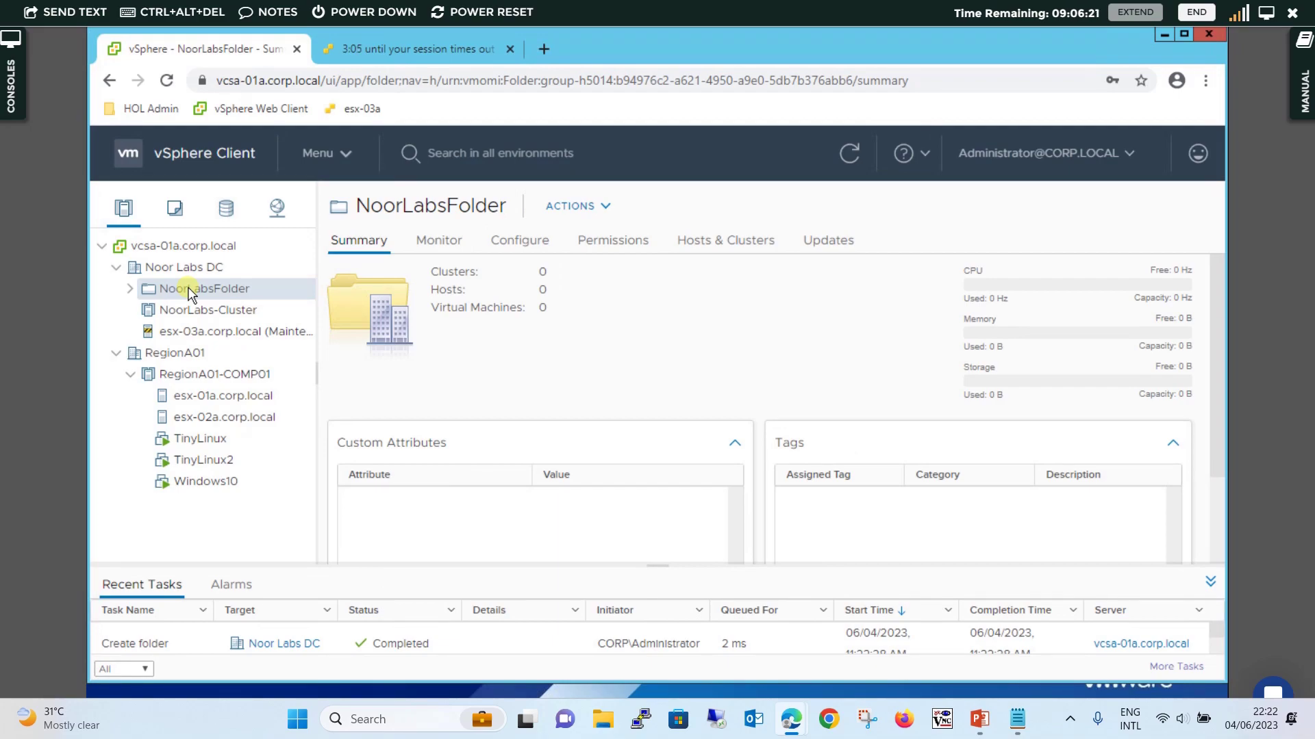
{"action": "left_click", "coordinate": [197, 333]}
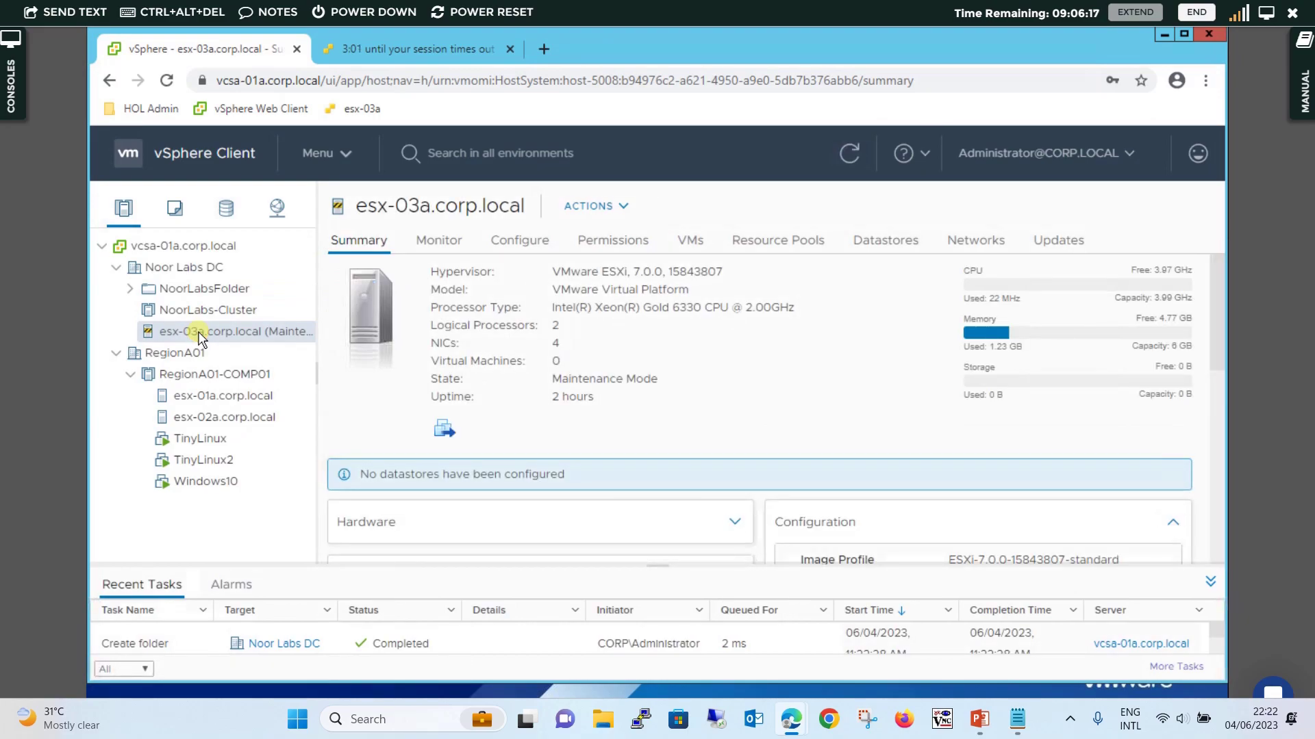
{"action": "right_click", "coordinate": [198, 333]}
{"action": "mouse_move", "coordinate": [332, 295]}
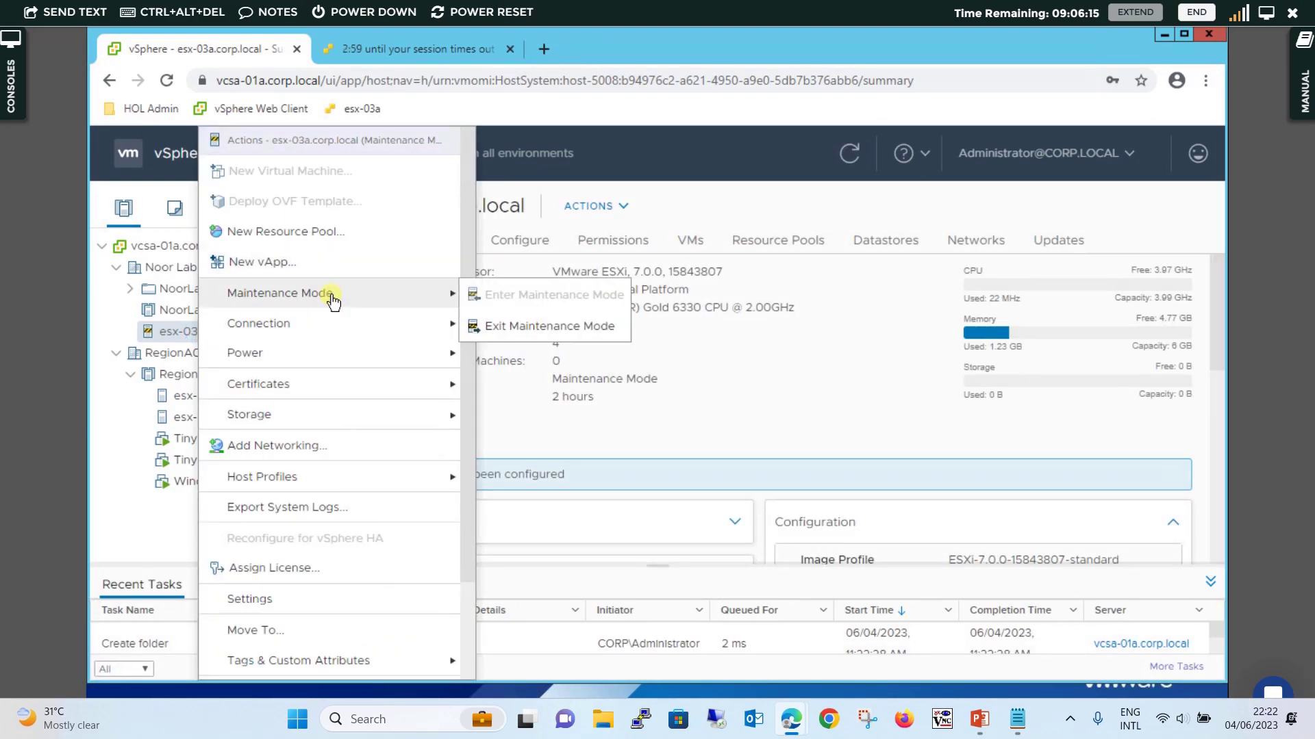
{"action": "left_click", "coordinate": [524, 327]}
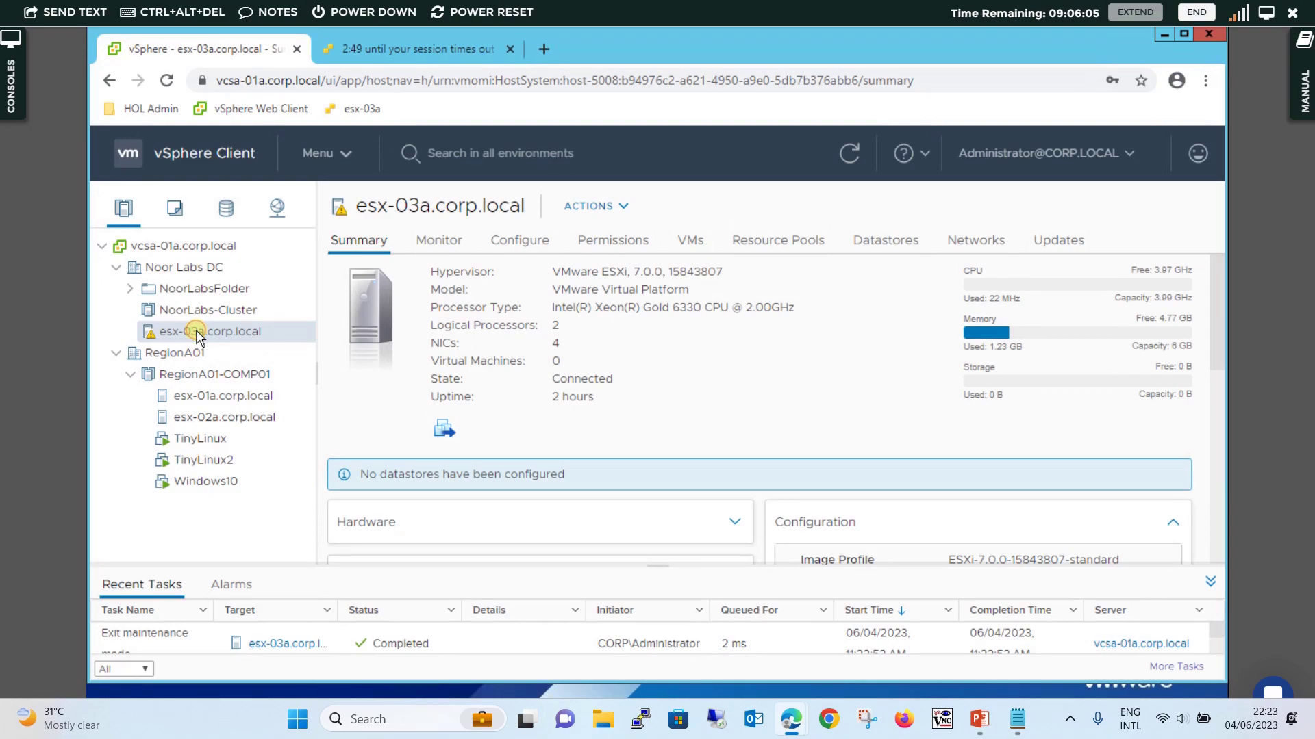
Move esx-03a into NoorLabsFolder, verify it under the expanded folder, then return it directly under Noor Labs DC
{"action": "left_click_drag", "start_coordinate": [198, 335], "coordinate": [230, 289]}
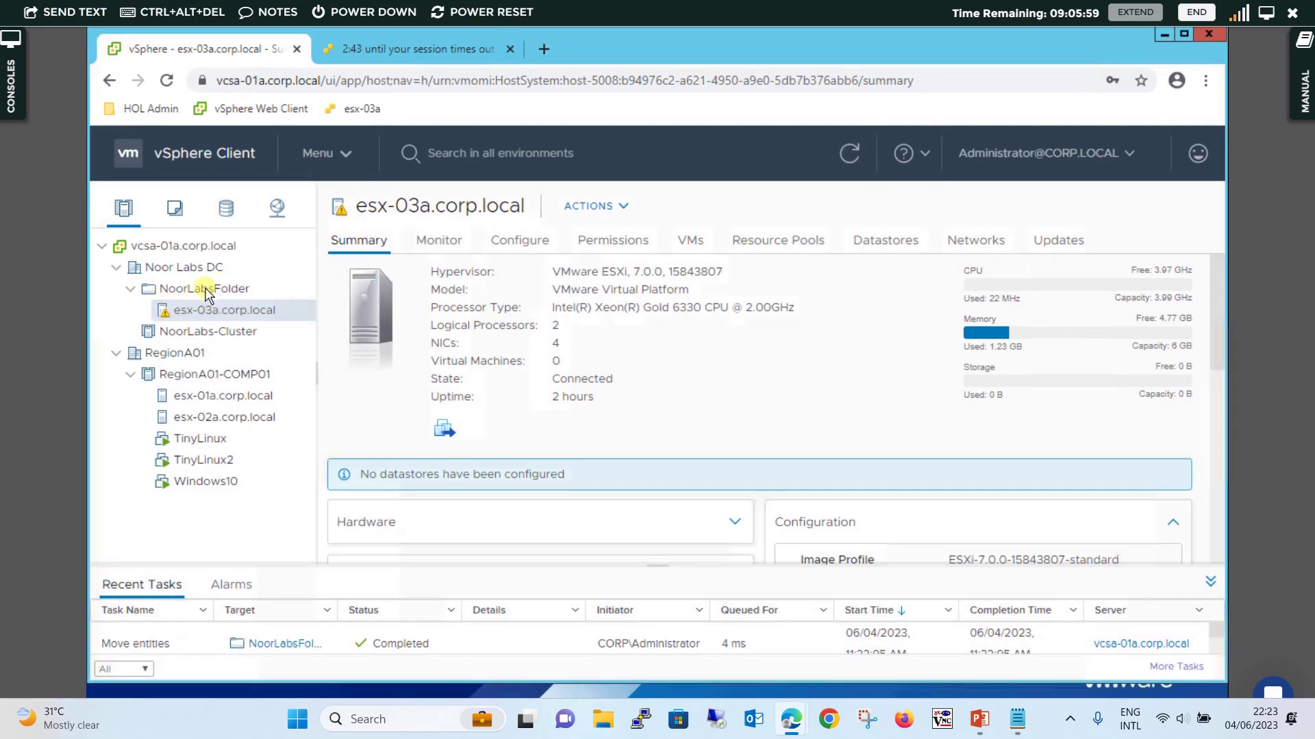
{"action": "left_click", "coordinate": [131, 293]}
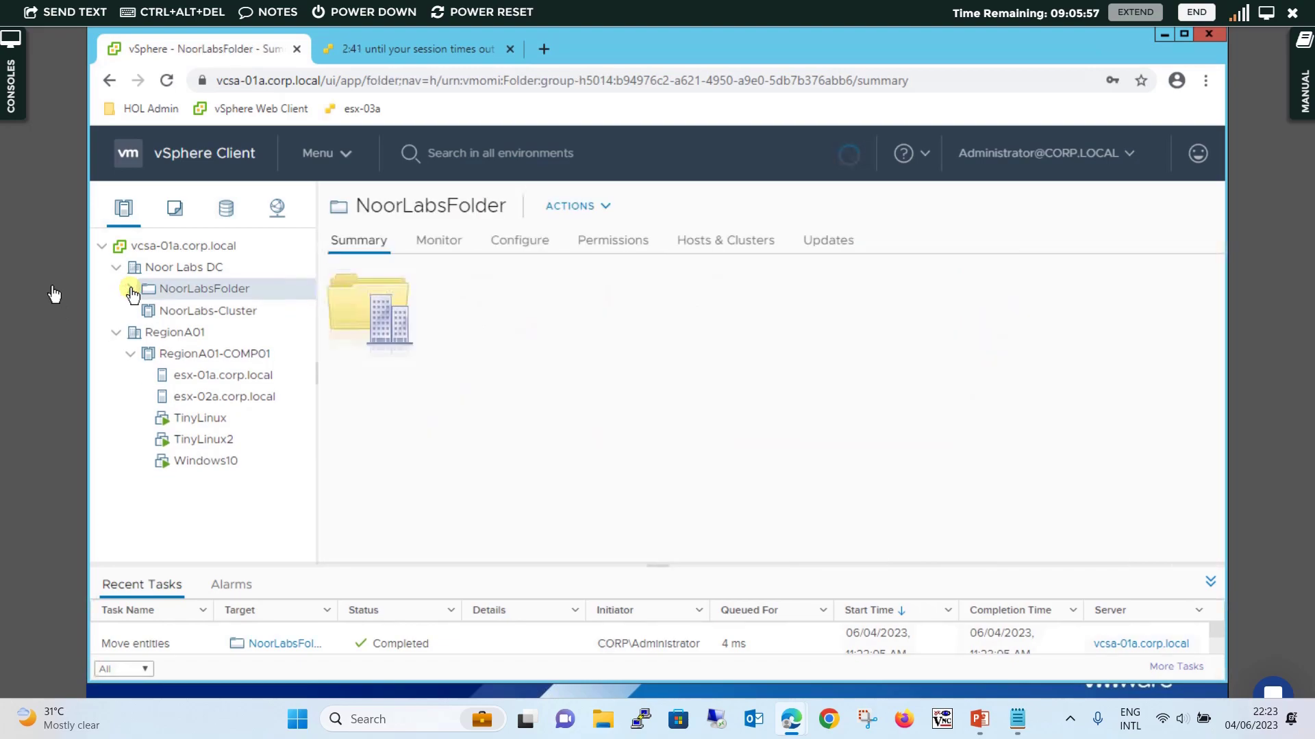
{"action": "left_click", "coordinate": [131, 293]}
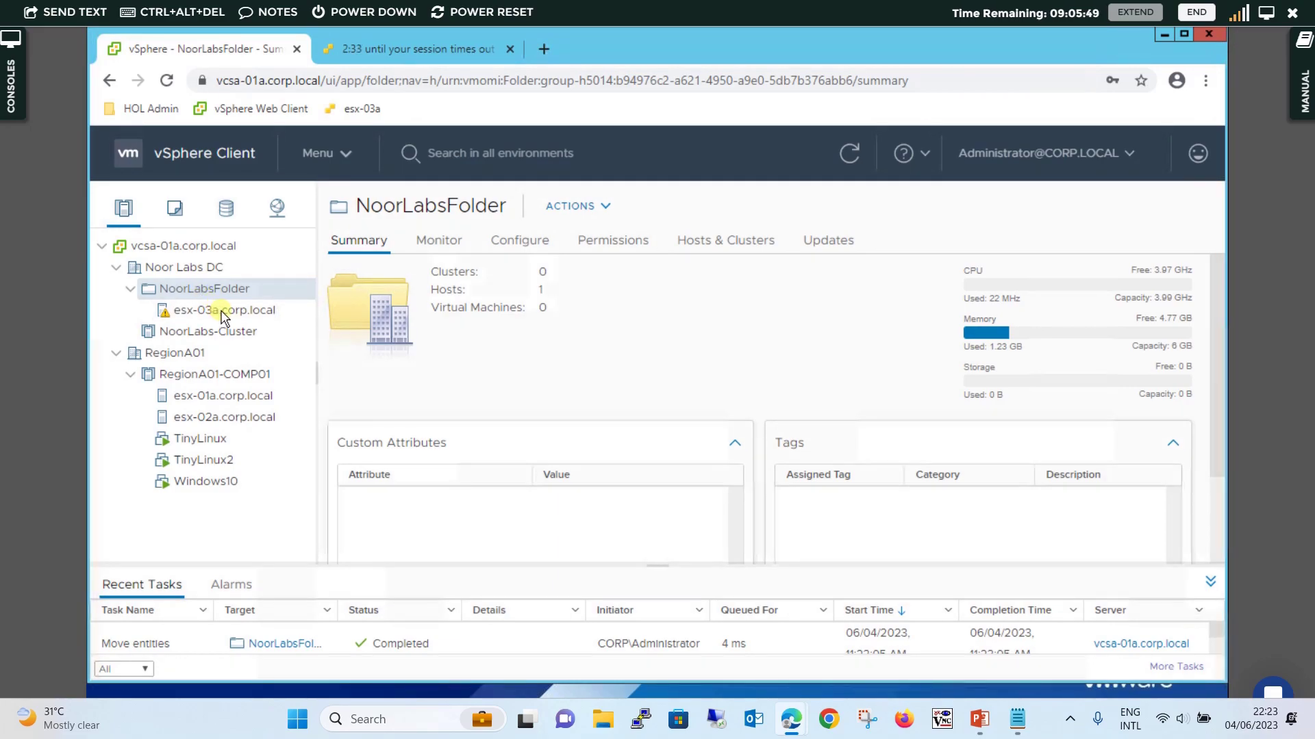
{"action": "left_click", "coordinate": [222, 311]}
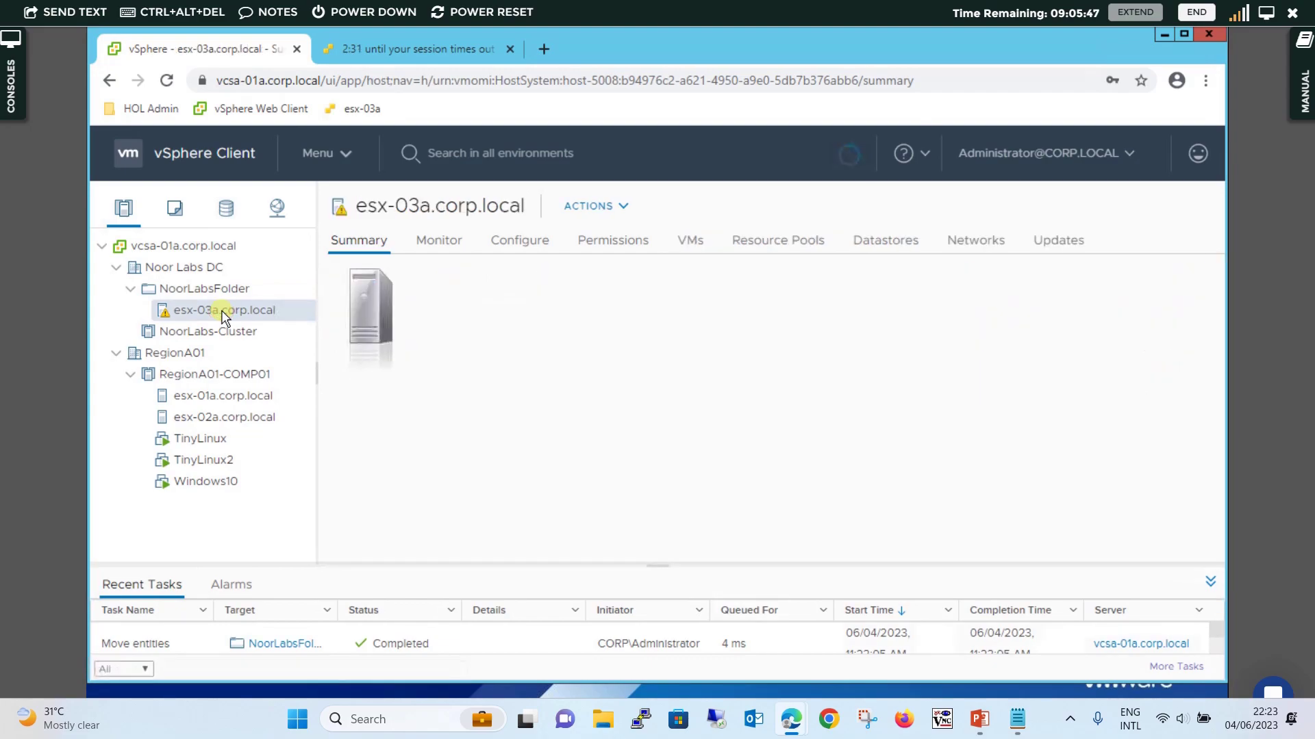
{"action": "left_click_drag", "start_coordinate": [225, 291], "coordinate": [230, 268]}
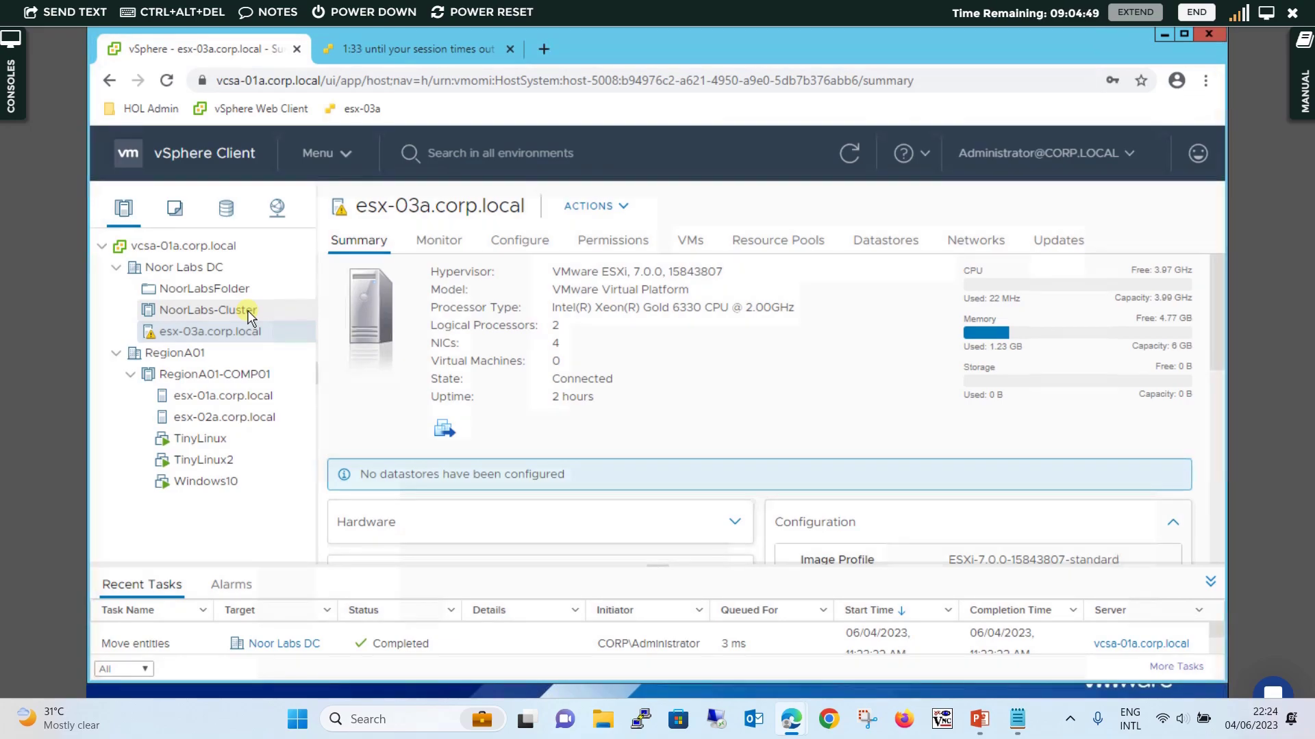
Delete the Noor Labs DC datacenter from the inventory, confirming with YES
{"action": "left_click", "coordinate": [216, 269]}
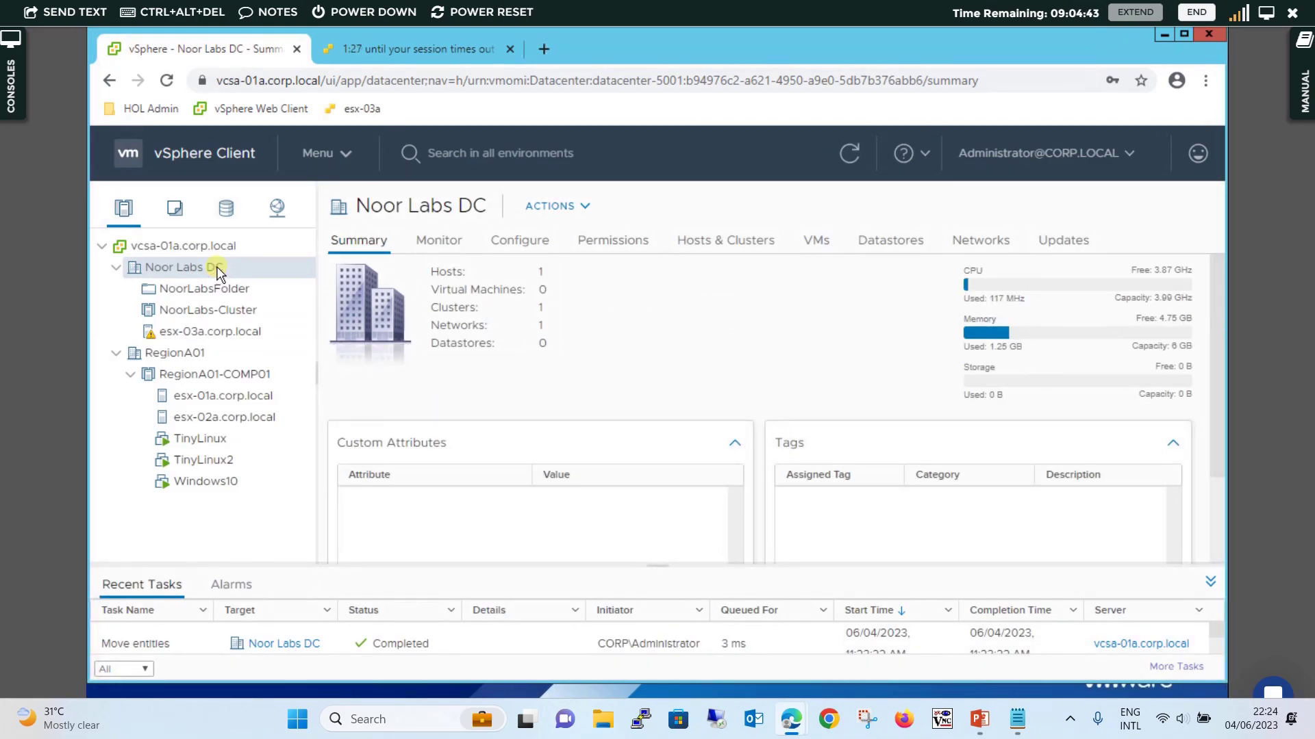
{"action": "right_click", "coordinate": [218, 272]}
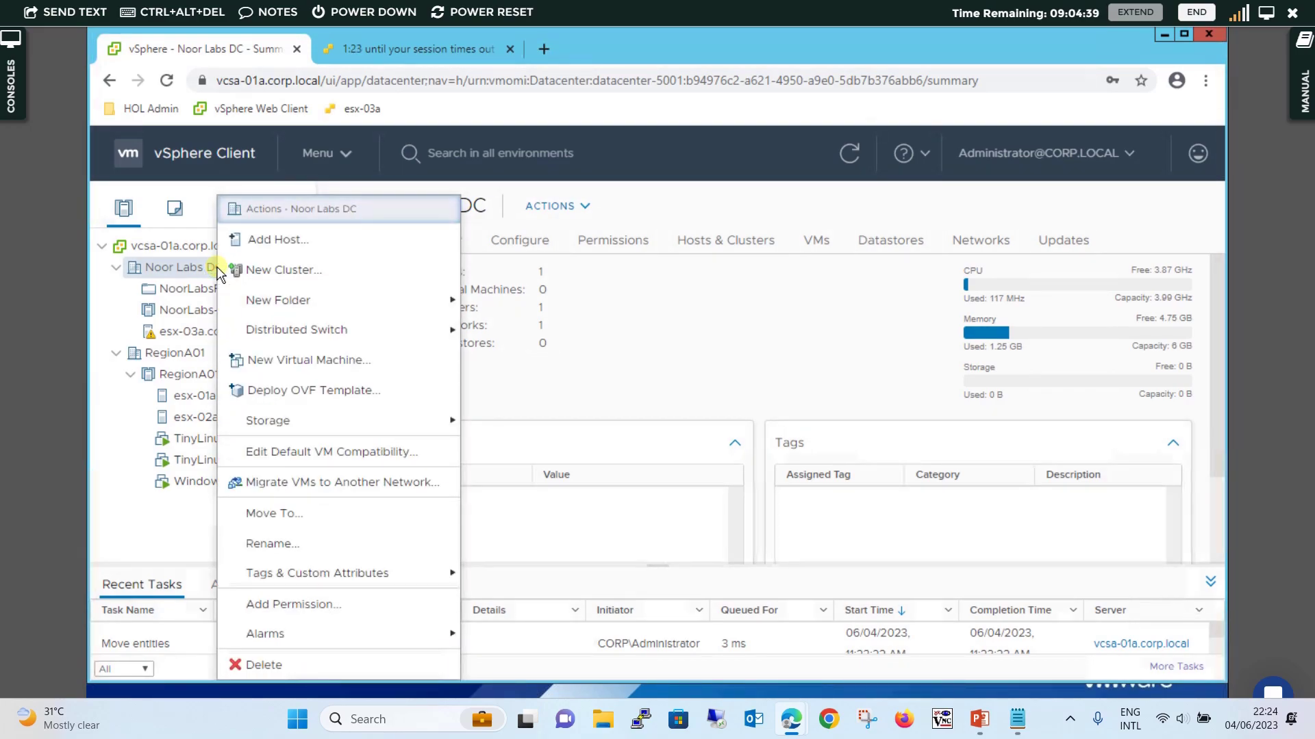
{"action": "left_click", "coordinate": [377, 665]}
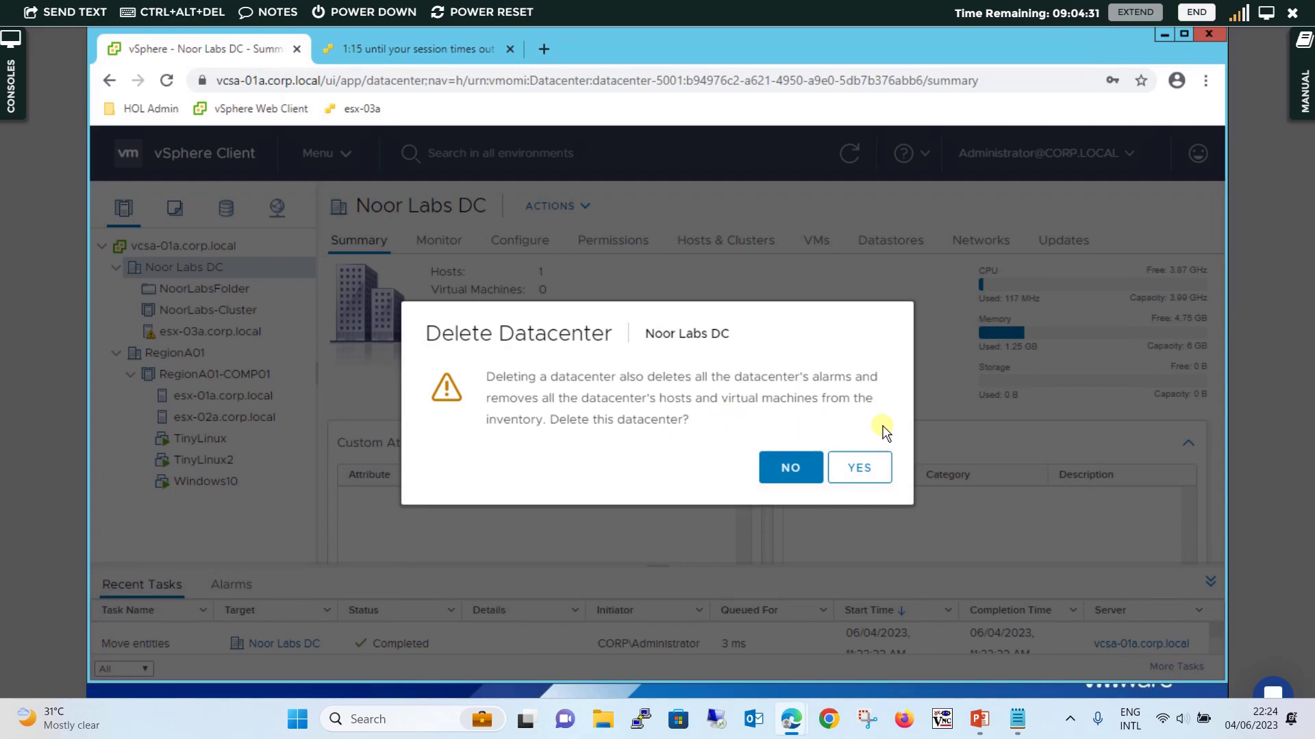
{"action": "left_click", "coordinate": [860, 470]}
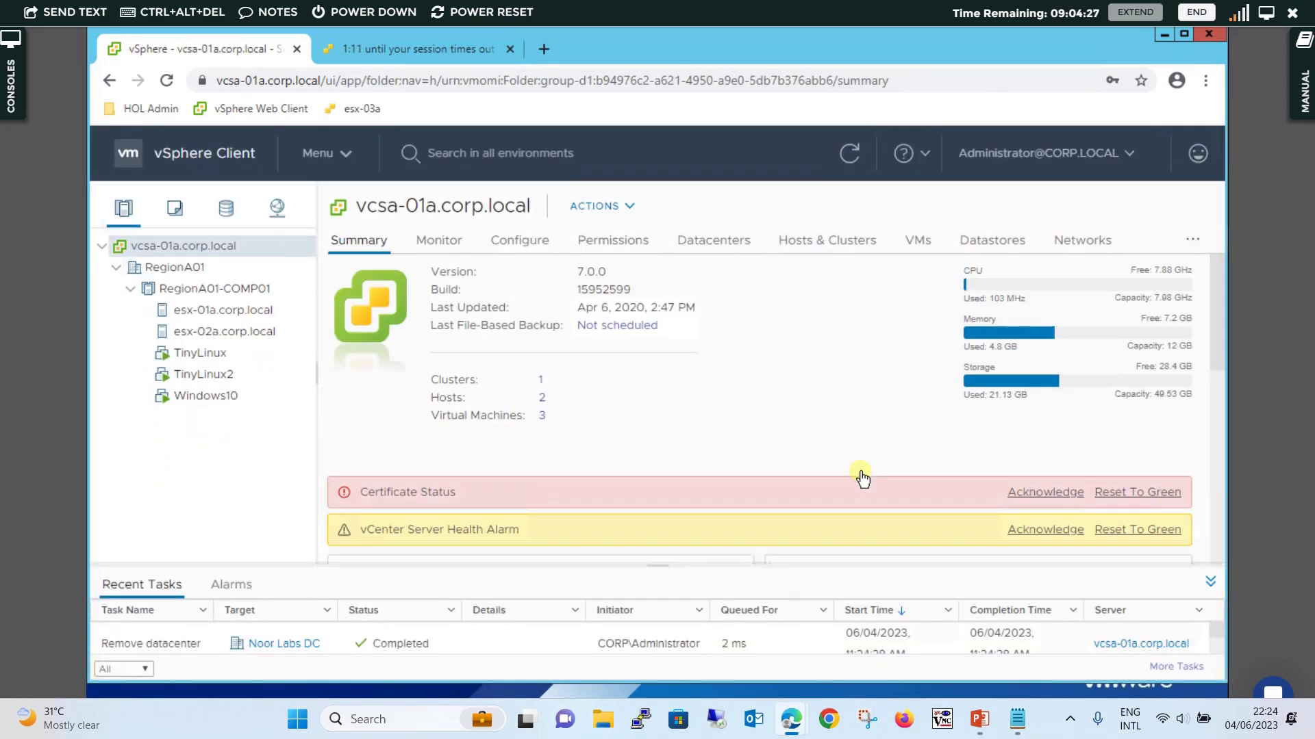
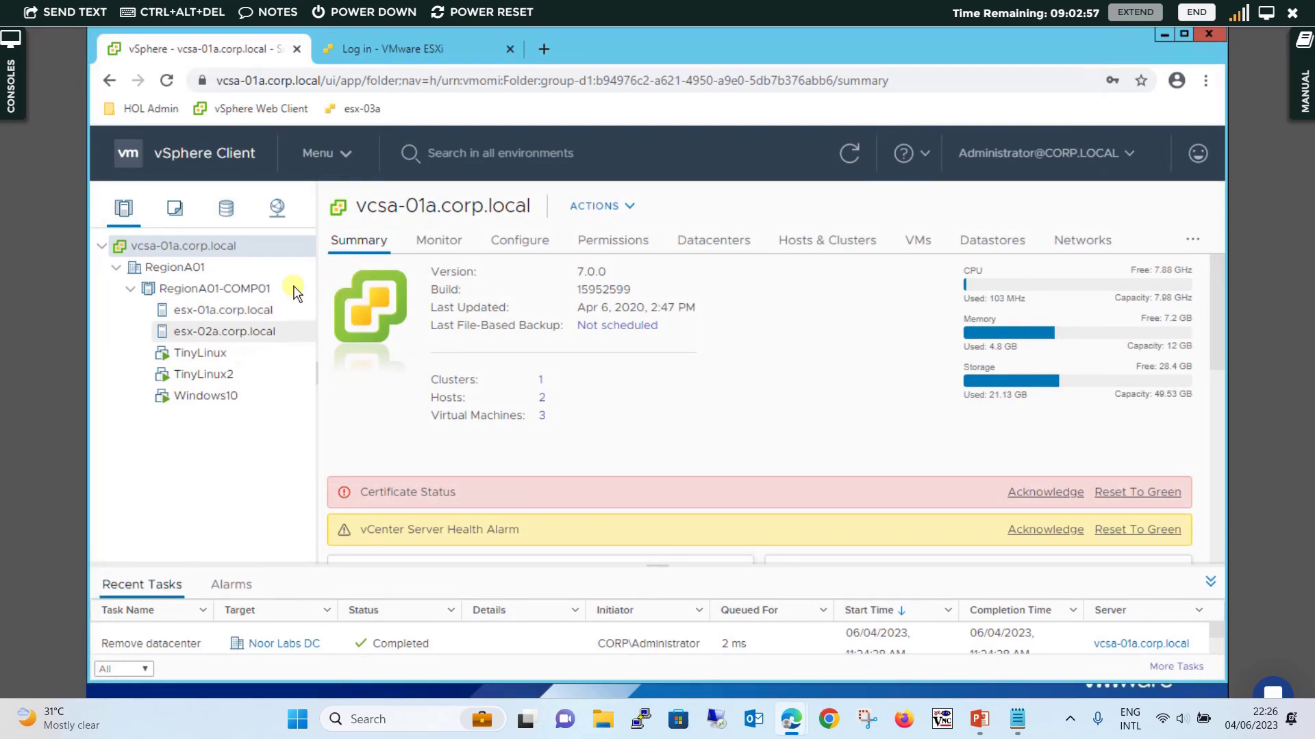
Select esx-01a.corp.local, then show the RegionA01 datacenter summary listing 2 hosts and 3 VMs
{"action": "left_click", "coordinate": [202, 310]}
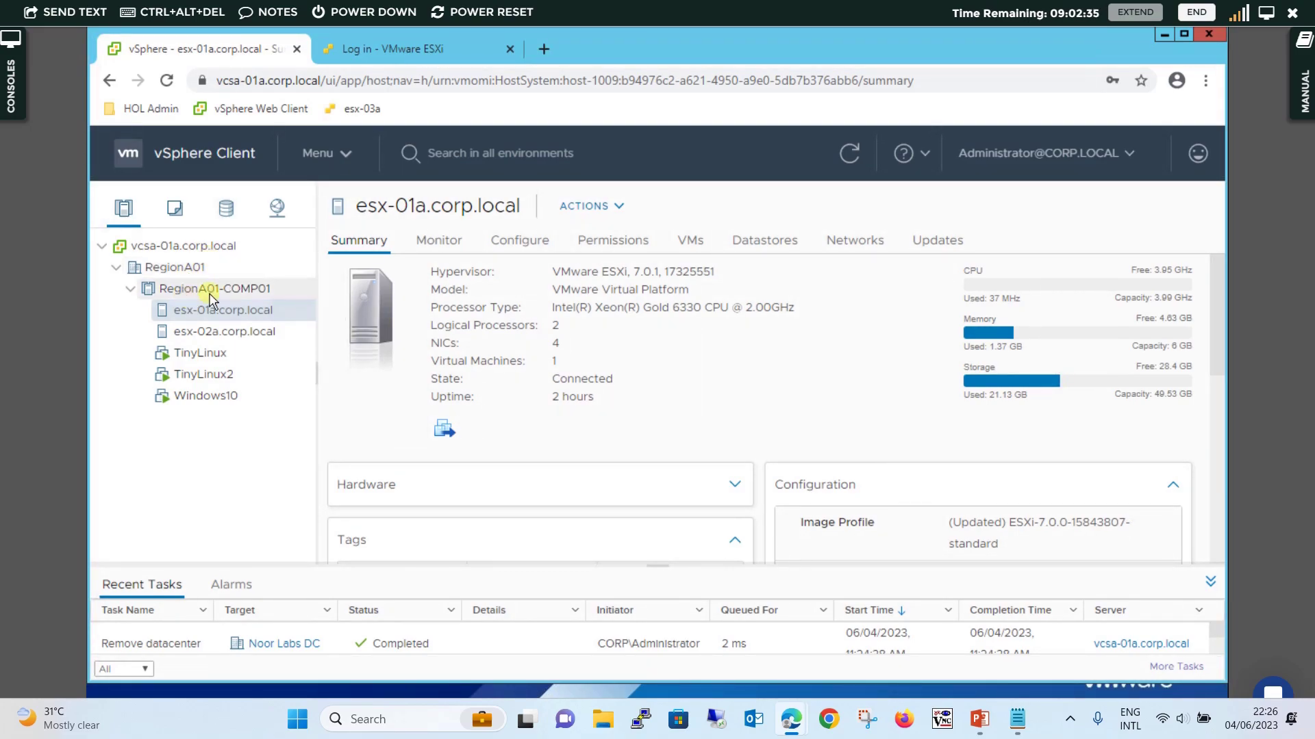
{"action": "left_click", "coordinate": [180, 268]}
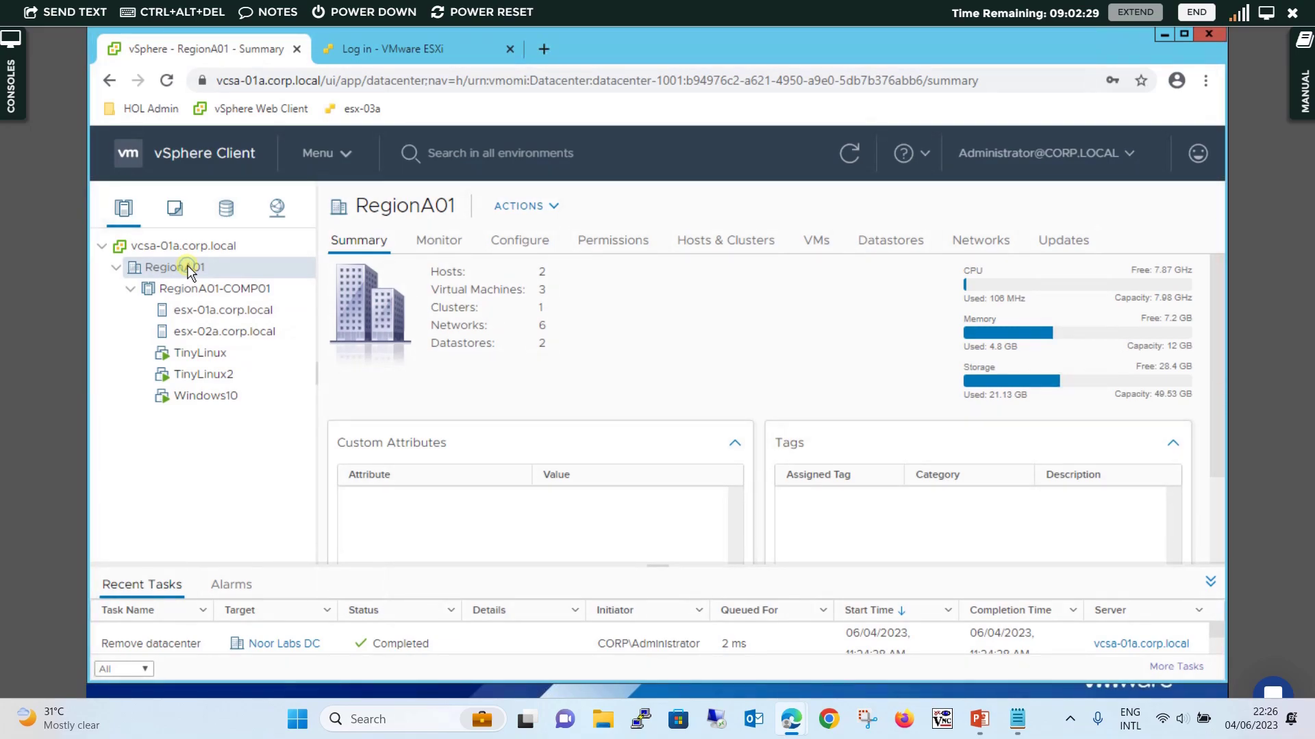
Start Add Host on RegionA01 with host name esx-03a.corp.local and go to connection settings
{"action": "right_click", "coordinate": [188, 267]}
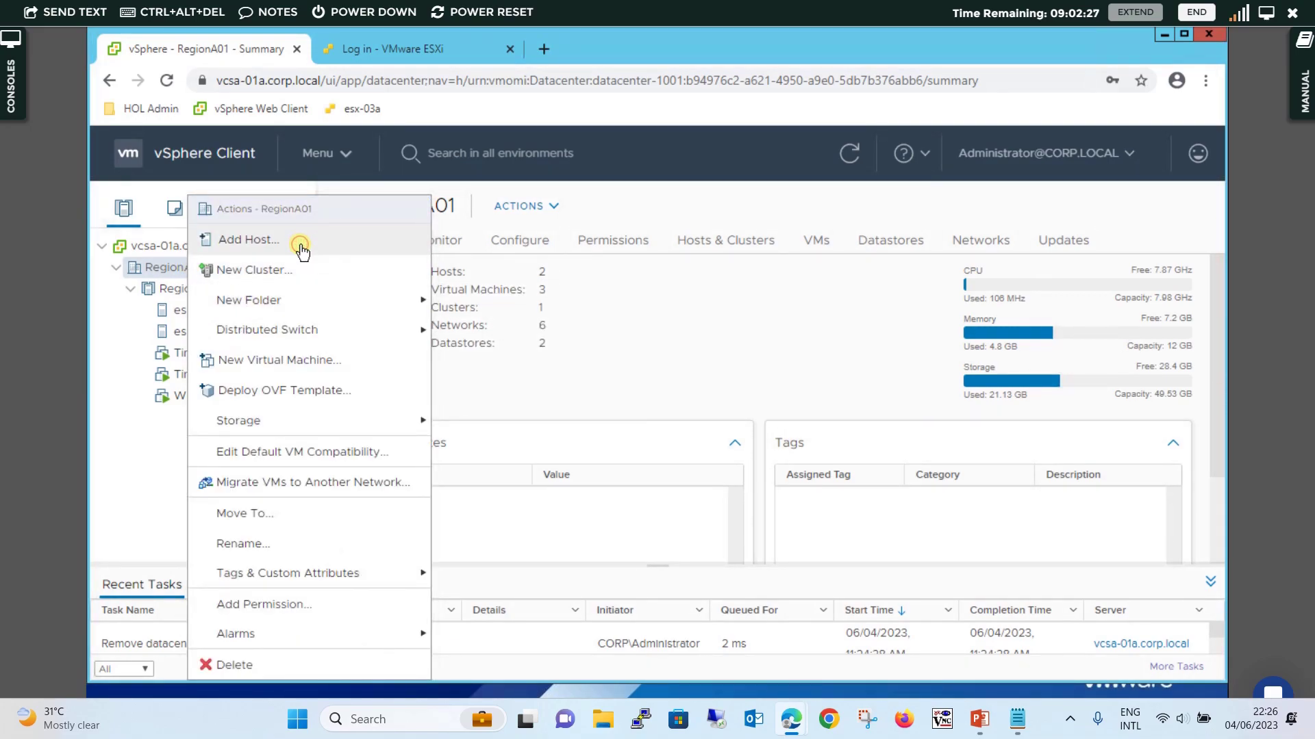
{"action": "left_click", "coordinate": [300, 241]}
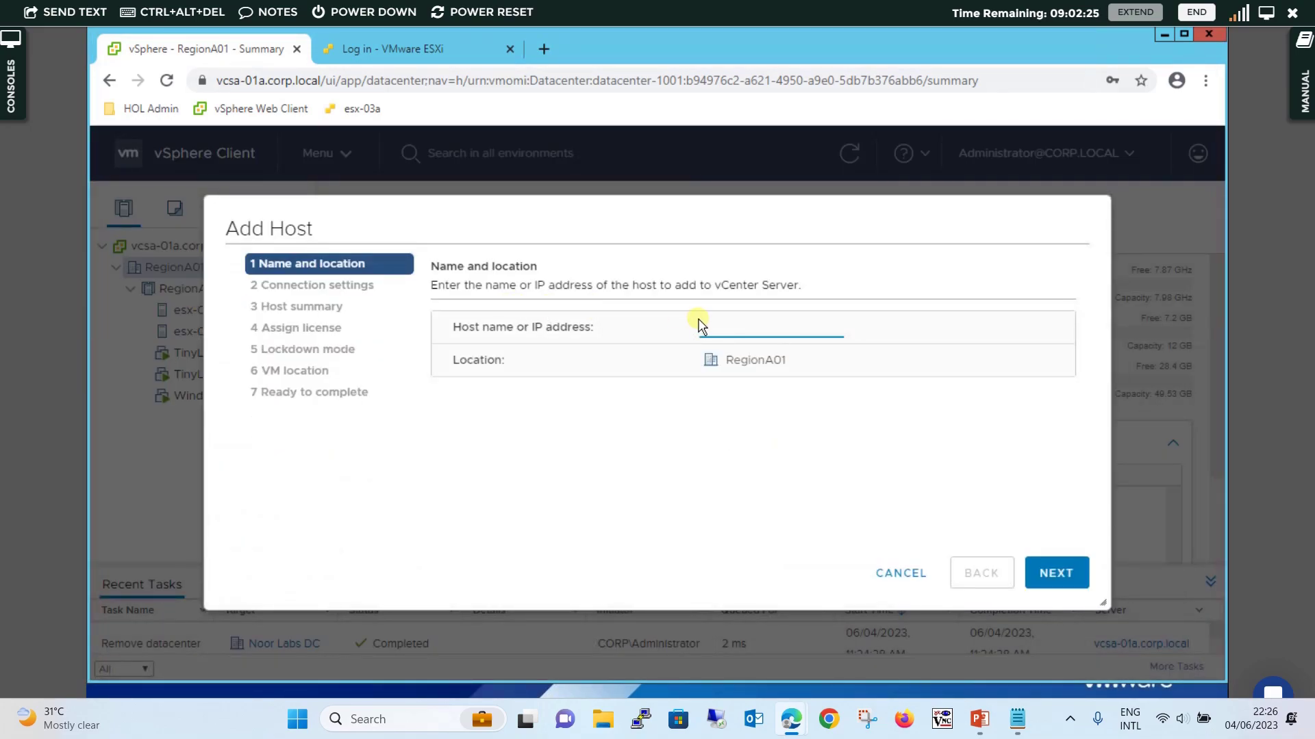
{"action": "right_click", "coordinate": [748, 321]}
{"action": "left_click", "coordinate": [792, 435]}
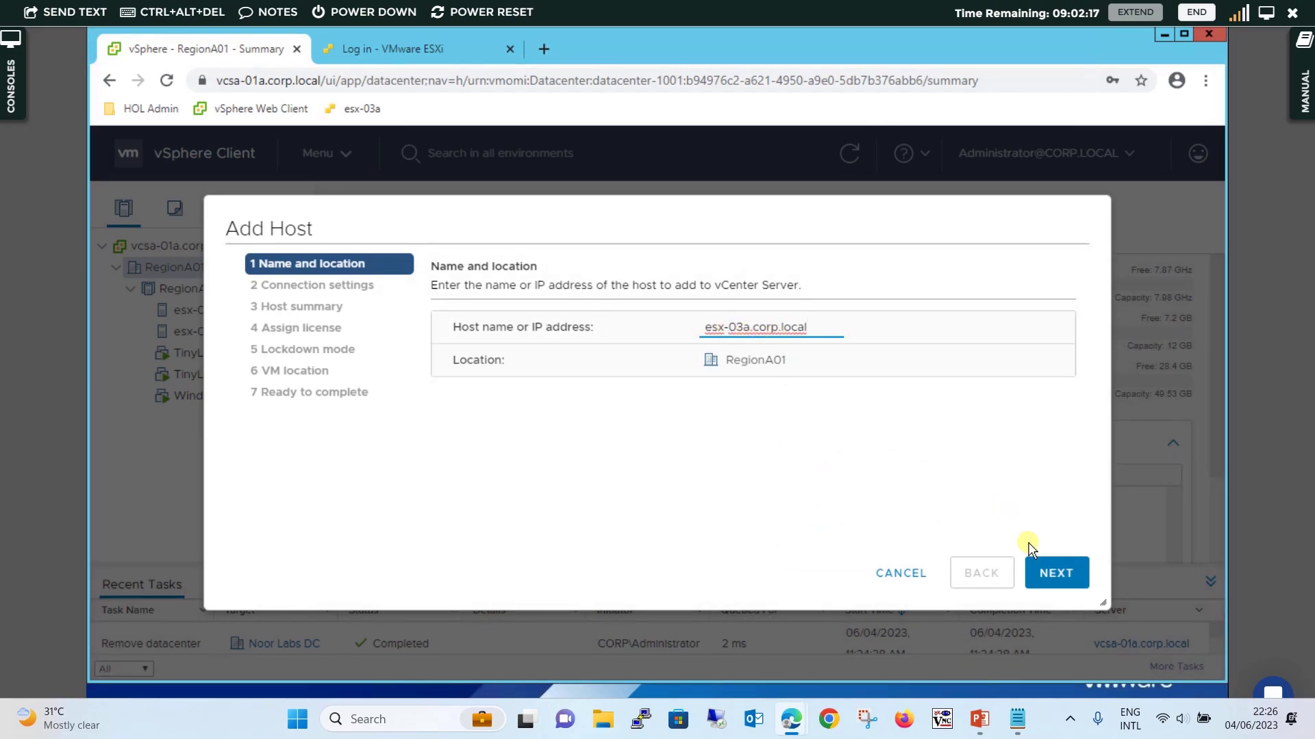
{"action": "left_click", "coordinate": [1043, 574]}
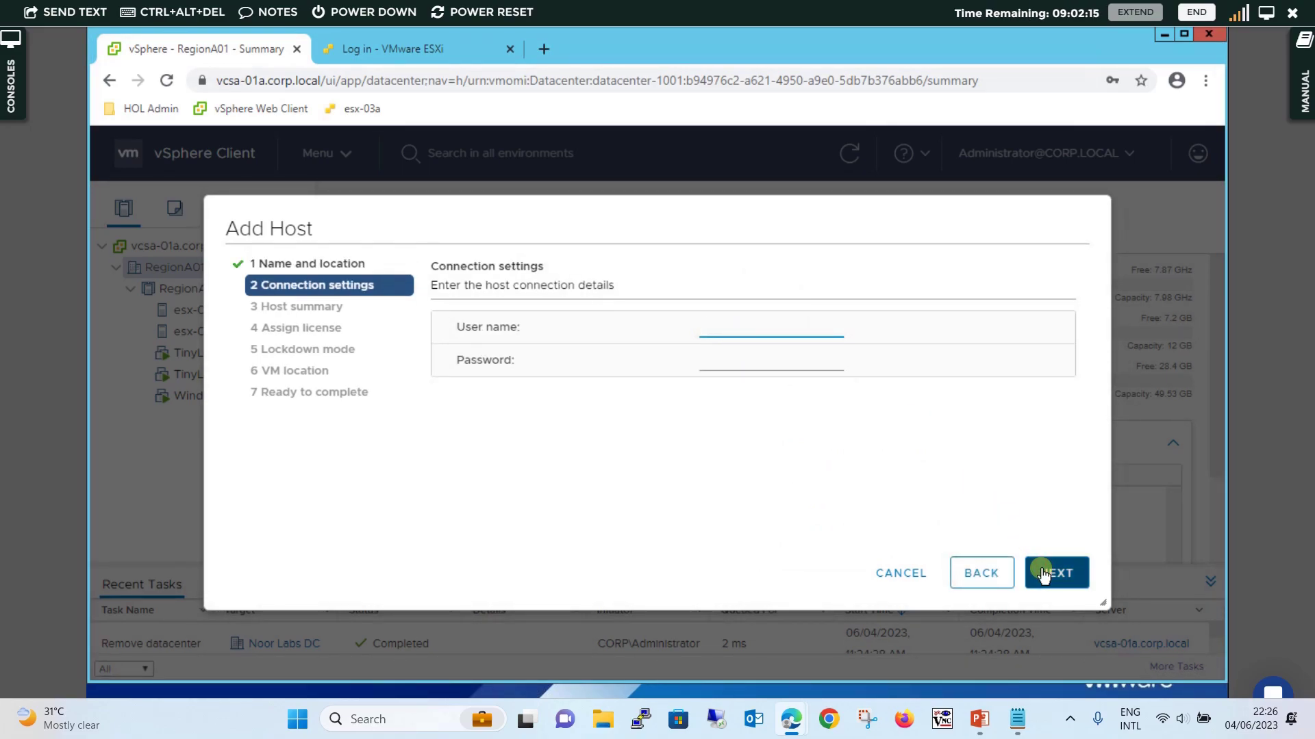
Enter root and its password, then accept the host summary and the evaluation license
{"action": "type", "text": "root"}
{"action": "key", "text": "Tab"}
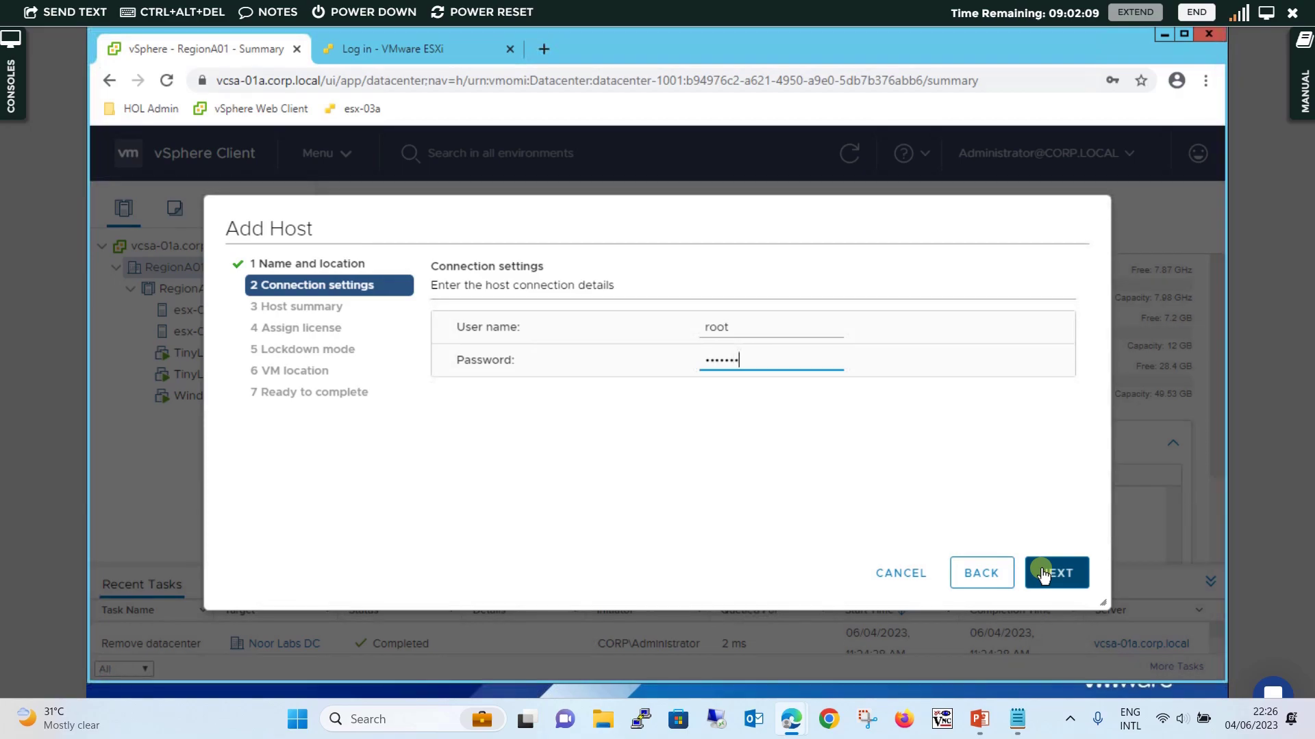
{"action": "left_click", "coordinate": [1076, 577]}
{"action": "left_click", "coordinate": [1076, 577]}
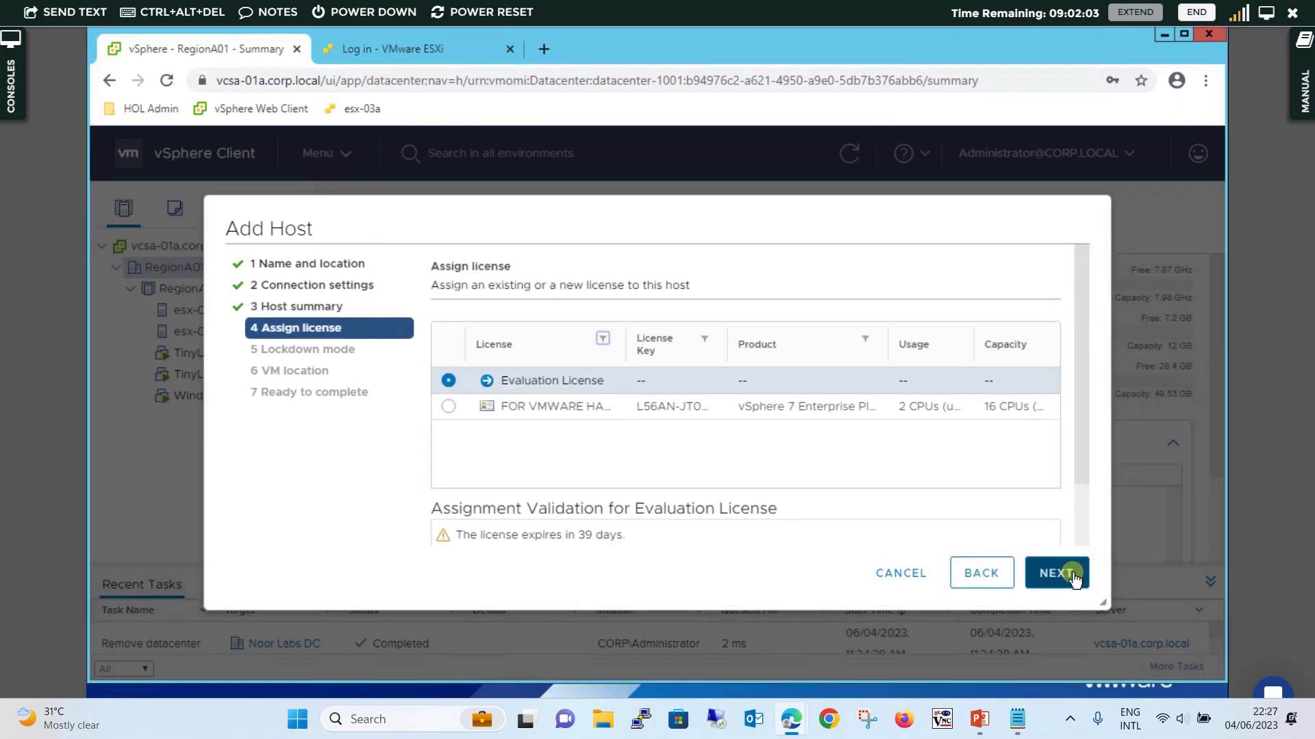
{"action": "left_click", "coordinate": [1074, 578]}
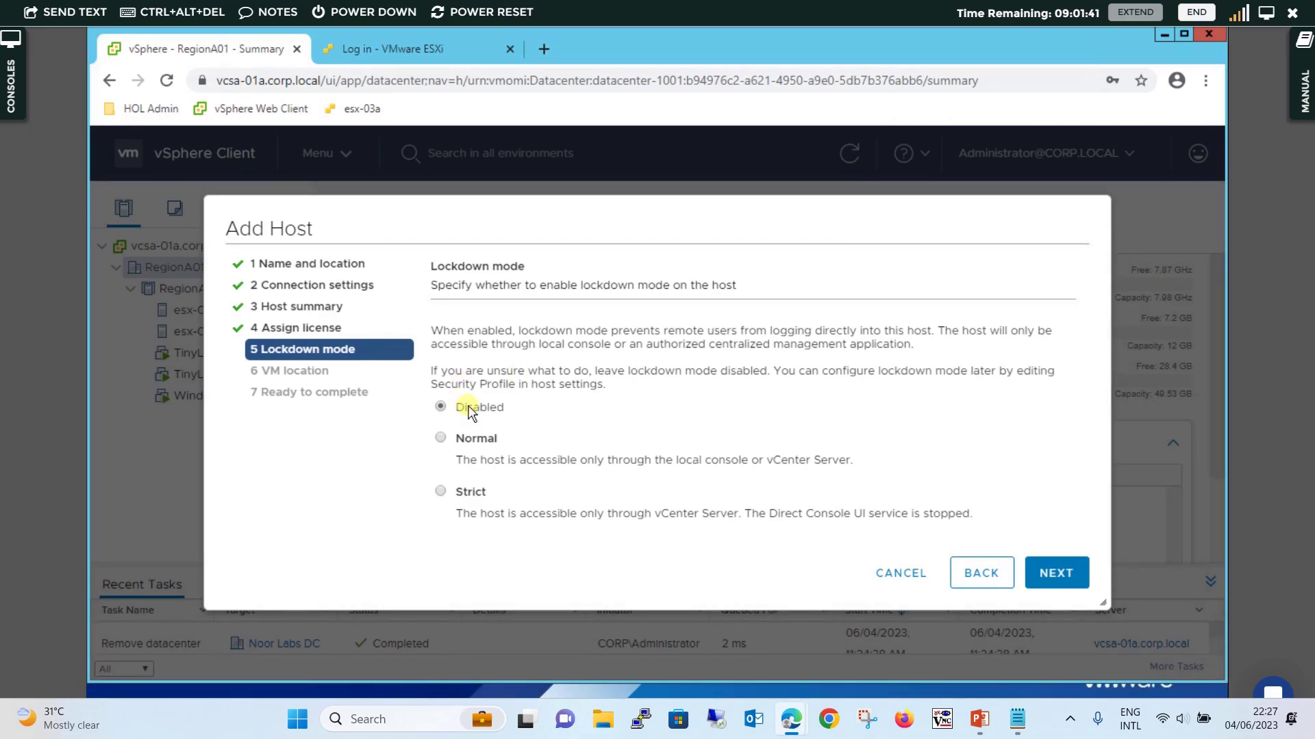
{"action": "left_click", "coordinate": [457, 48]}
Back in the Add Host wizard, choose Normal lockdown mode for the new host
{"action": "left_click", "coordinate": [244, 48]}
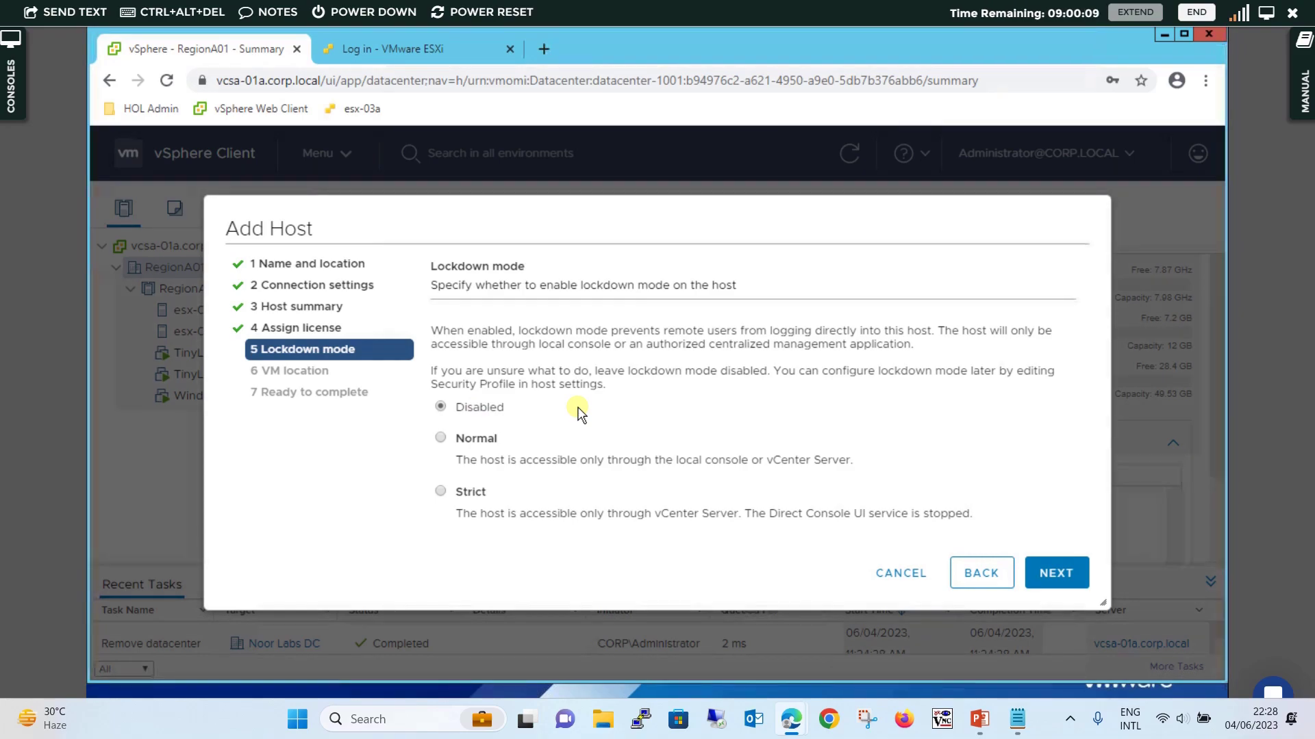
{"action": "left_click", "coordinate": [472, 442]}
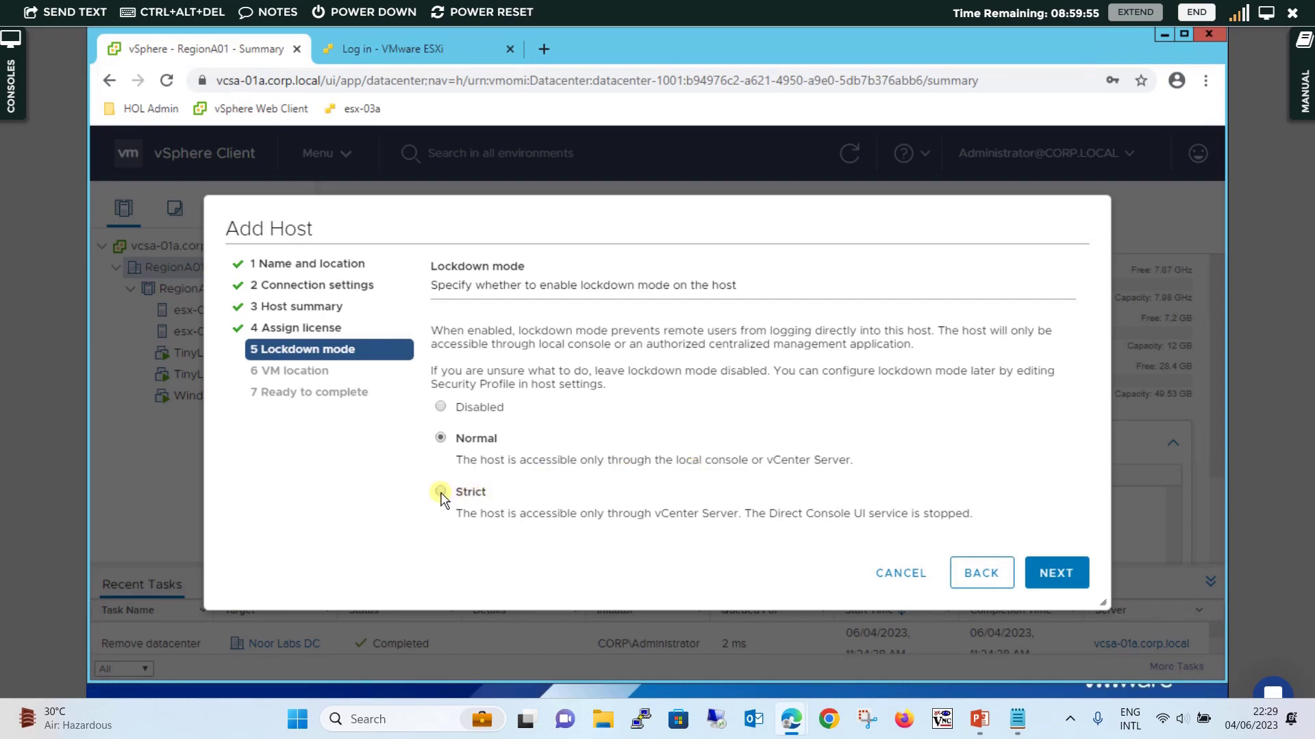
Try Strict, Disabled and Normal lockdown options, settle on Disabled, and advance to VM location
{"action": "left_click", "coordinate": [441, 493]}
{"action": "left_click", "coordinate": [441, 406]}
{"action": "left_click", "coordinate": [441, 438]}
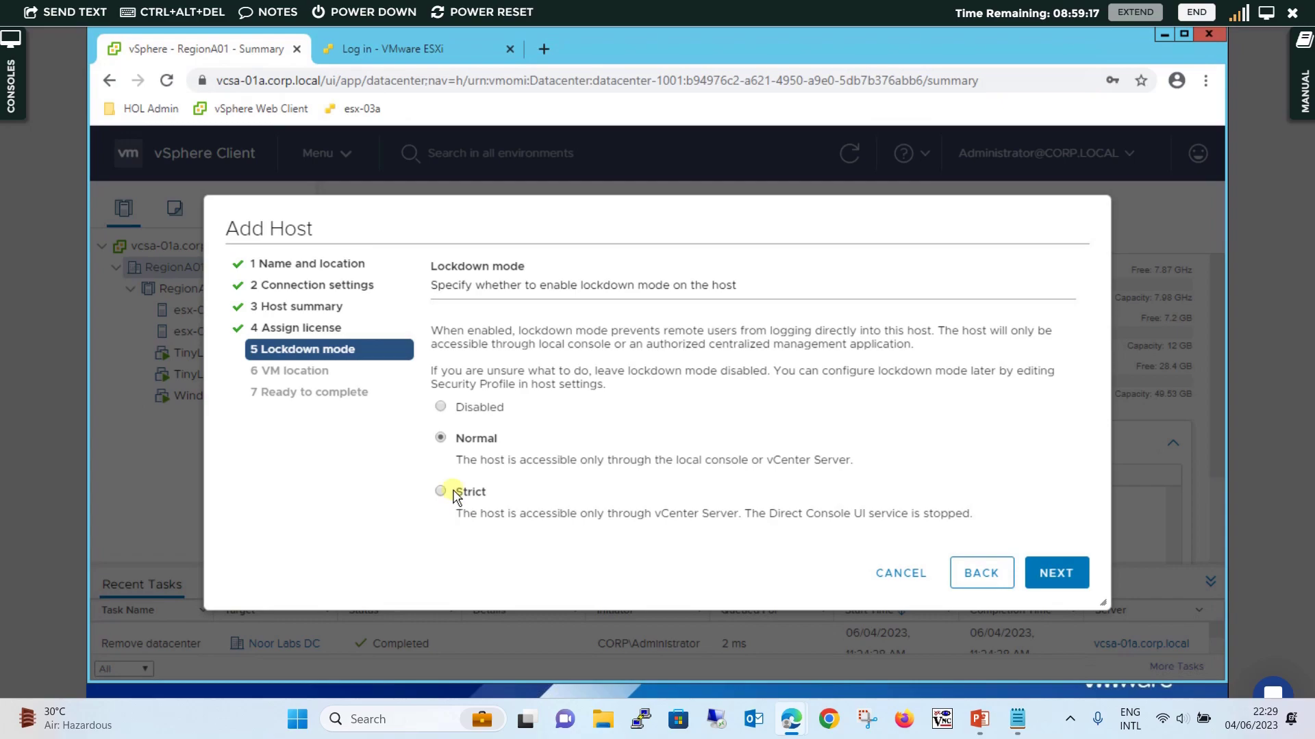
{"action": "left_click", "coordinate": [441, 408]}
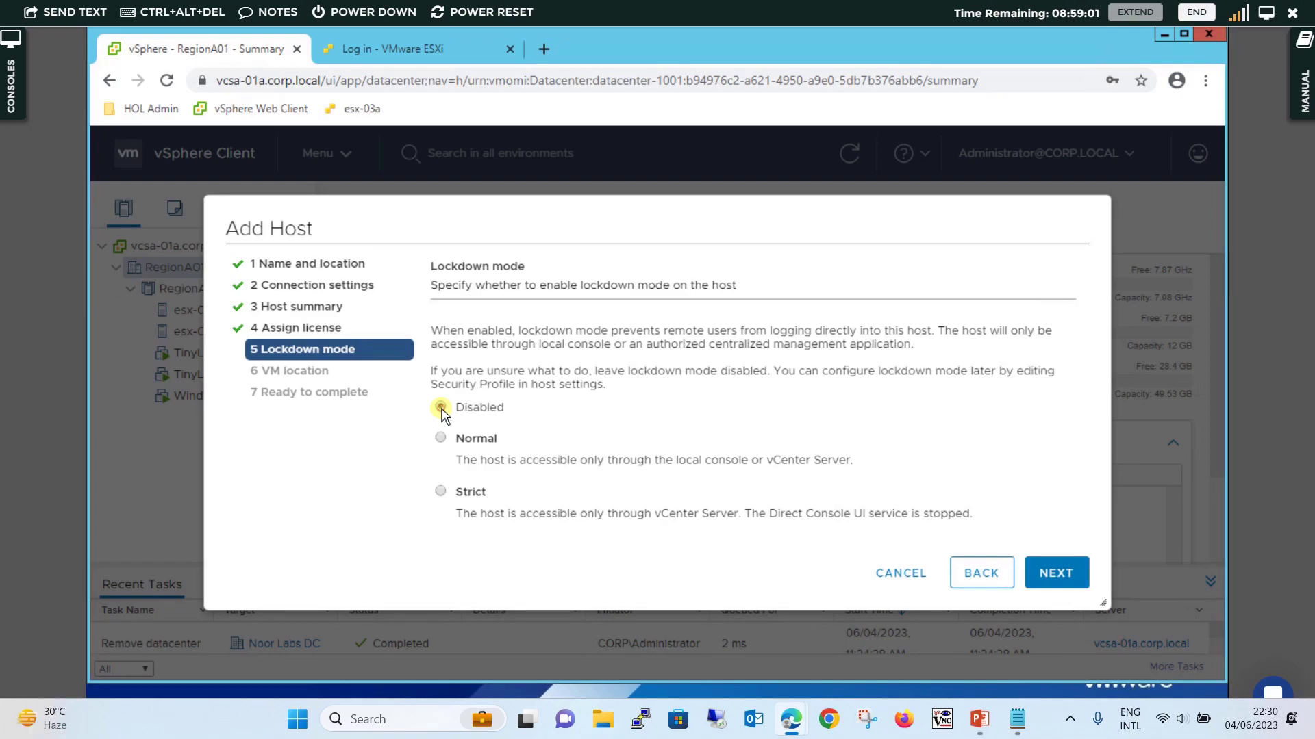
{"action": "left_click", "coordinate": [1067, 577]}
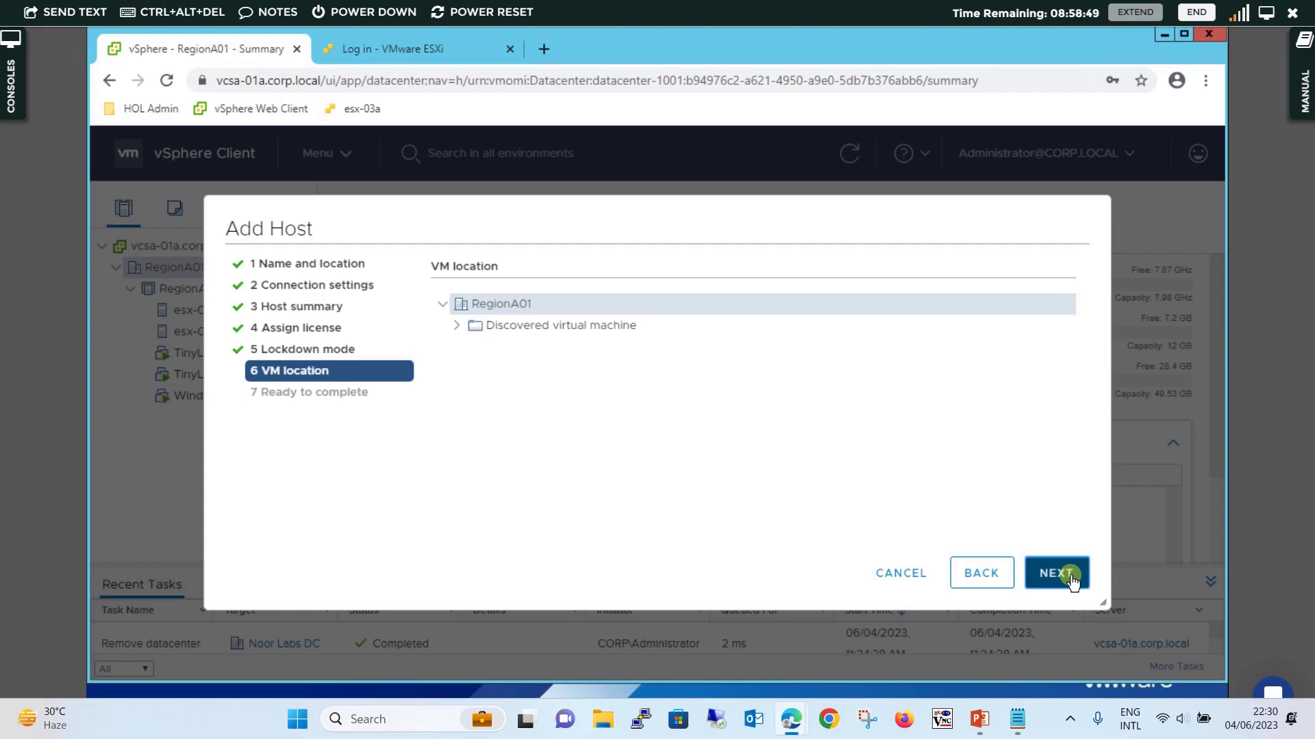
Finish the wizard and open esx-03a.corp.local's summary showing Connected, ESXi 7.0.0
{"action": "left_click", "coordinate": [1070, 580]}
{"action": "left_click", "coordinate": [1055, 573]}
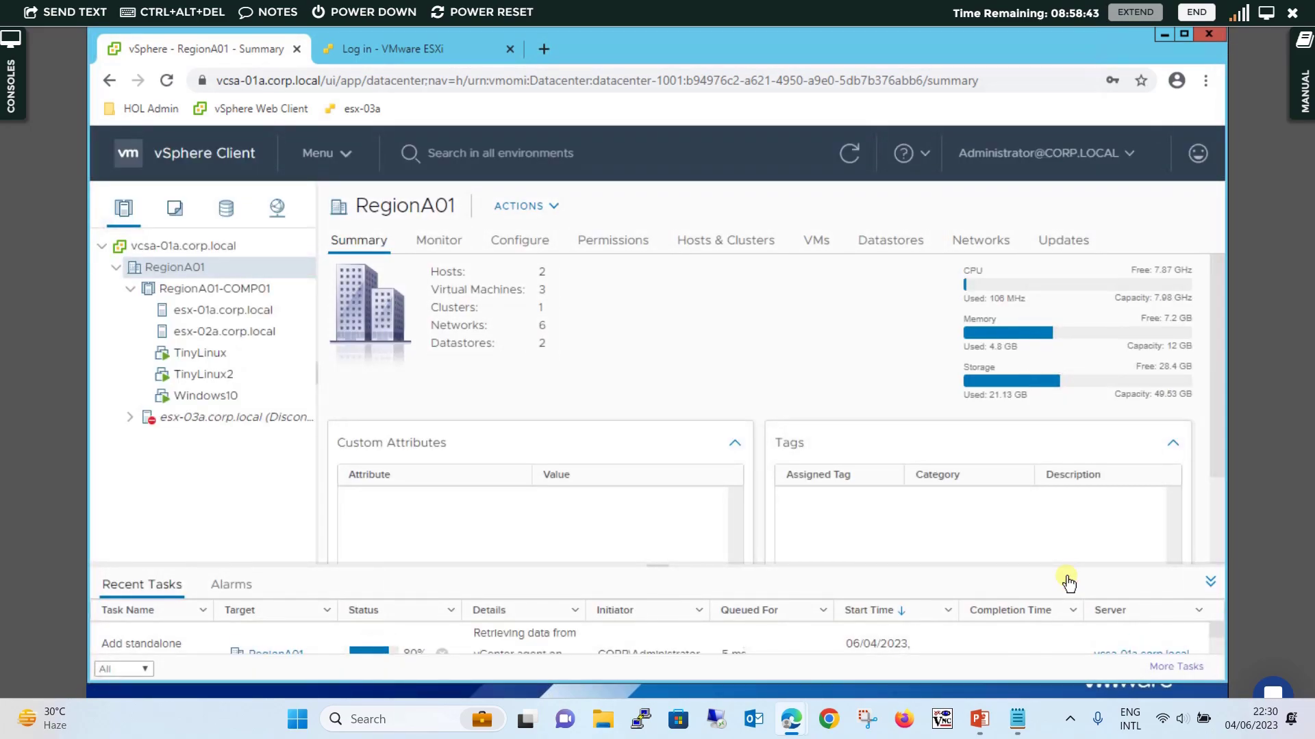
{"action": "left_click", "coordinate": [244, 419]}
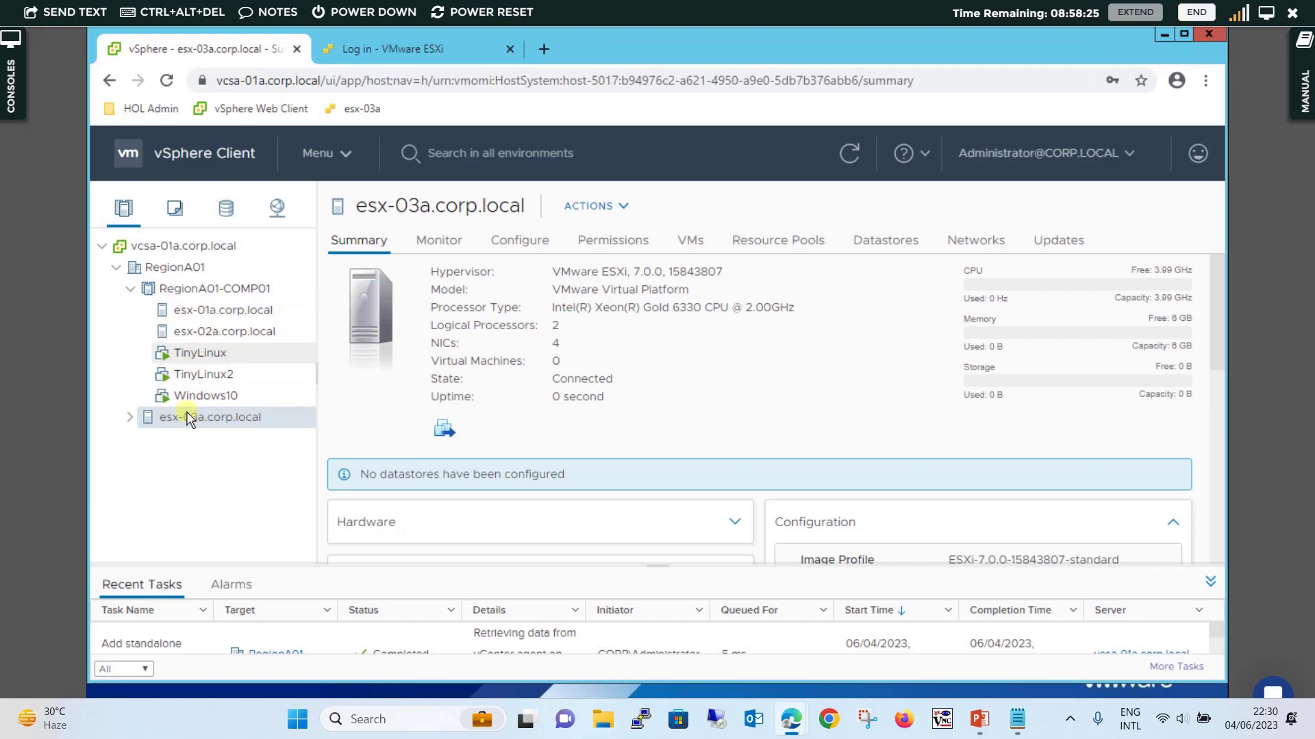
Open esx-03a's Configure > System > Security Profile and point out Lockdown Mode: Disabled
{"action": "left_click", "coordinate": [130, 419]}
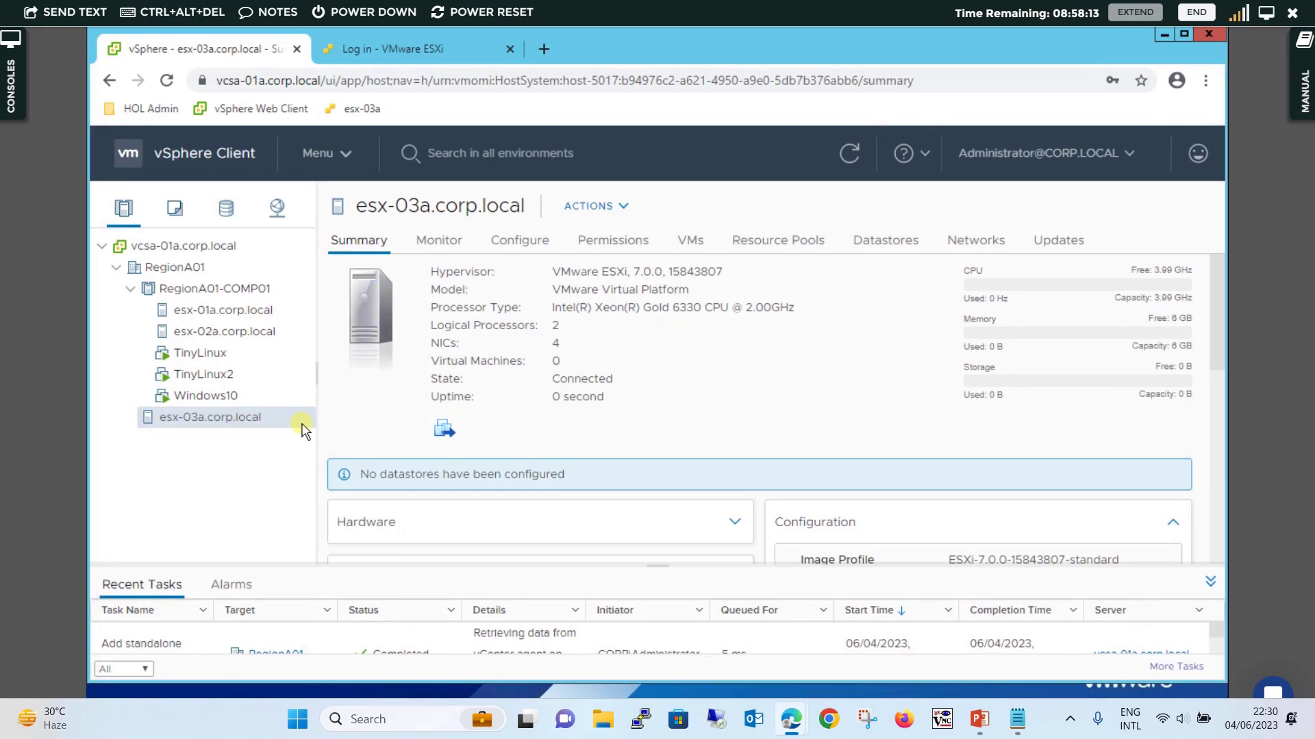
{"action": "left_click", "coordinate": [503, 243]}
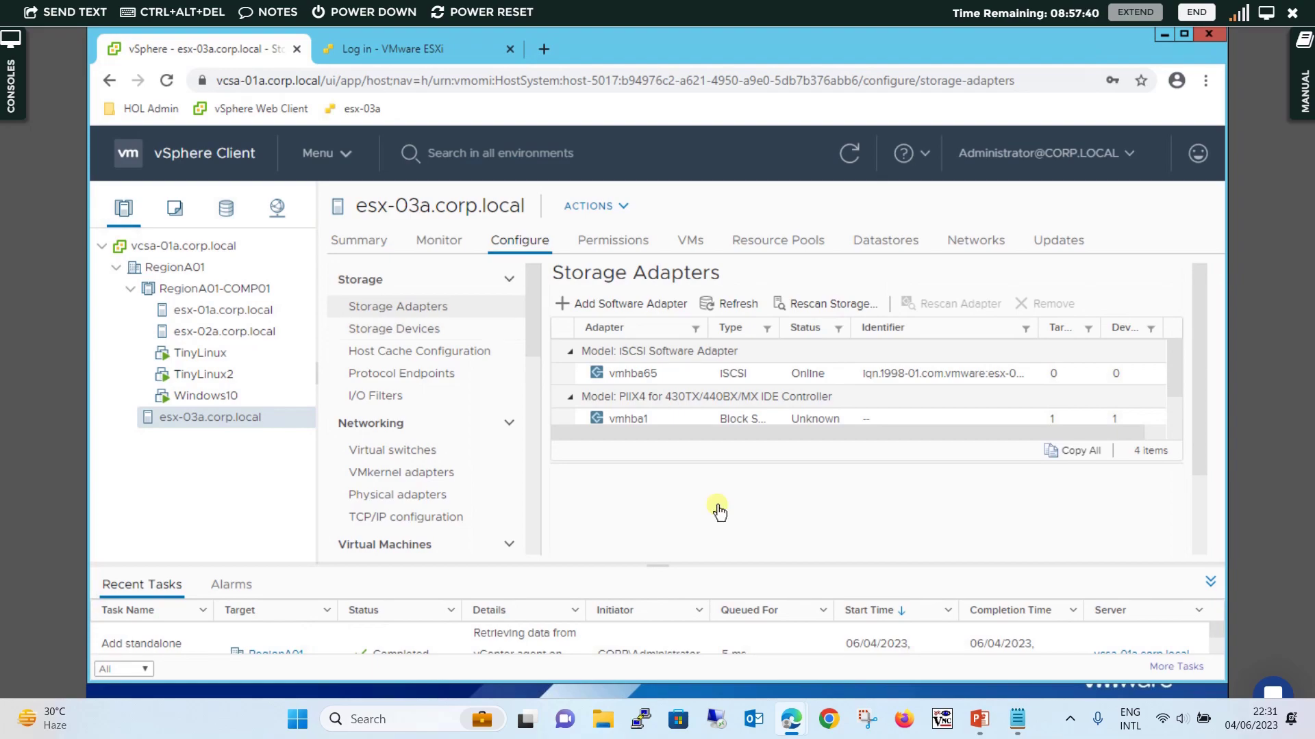
{"action": "left_click_drag", "start_coordinate": [529, 346], "coordinate": [537, 475]}
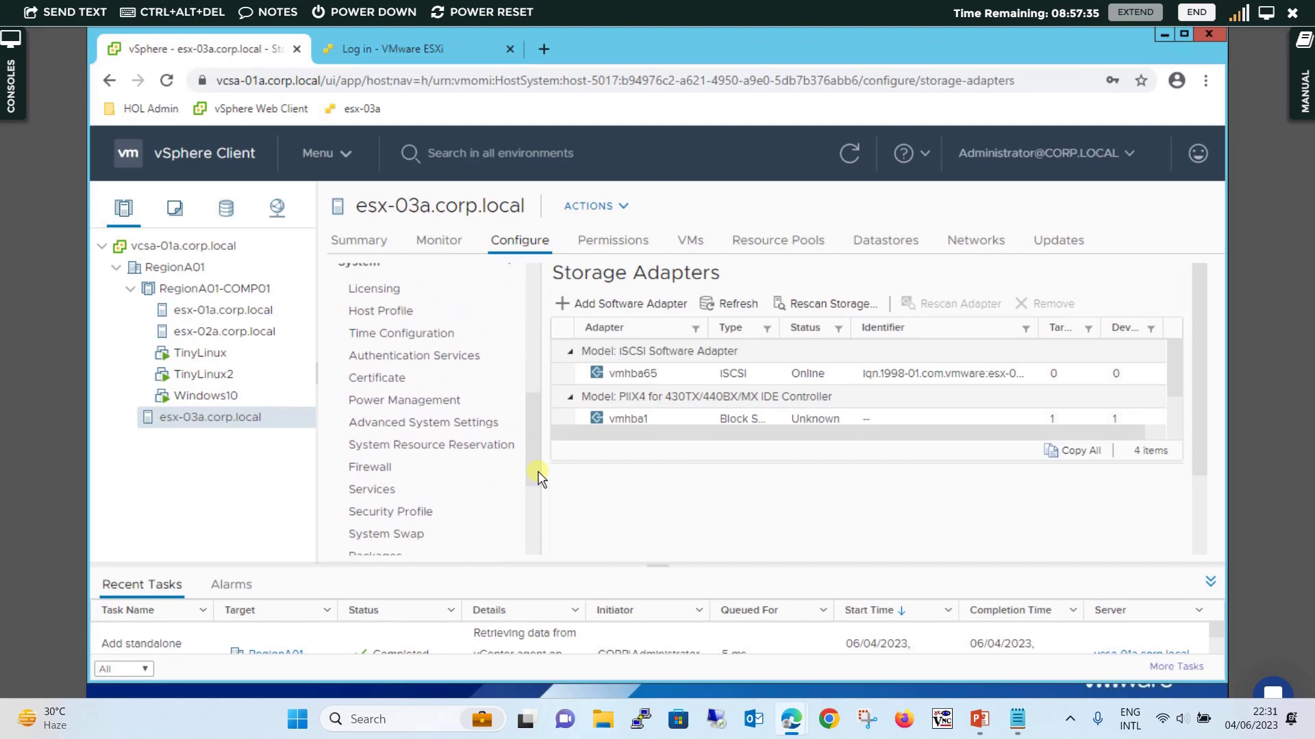
{"action": "left_click", "coordinate": [402, 521]}
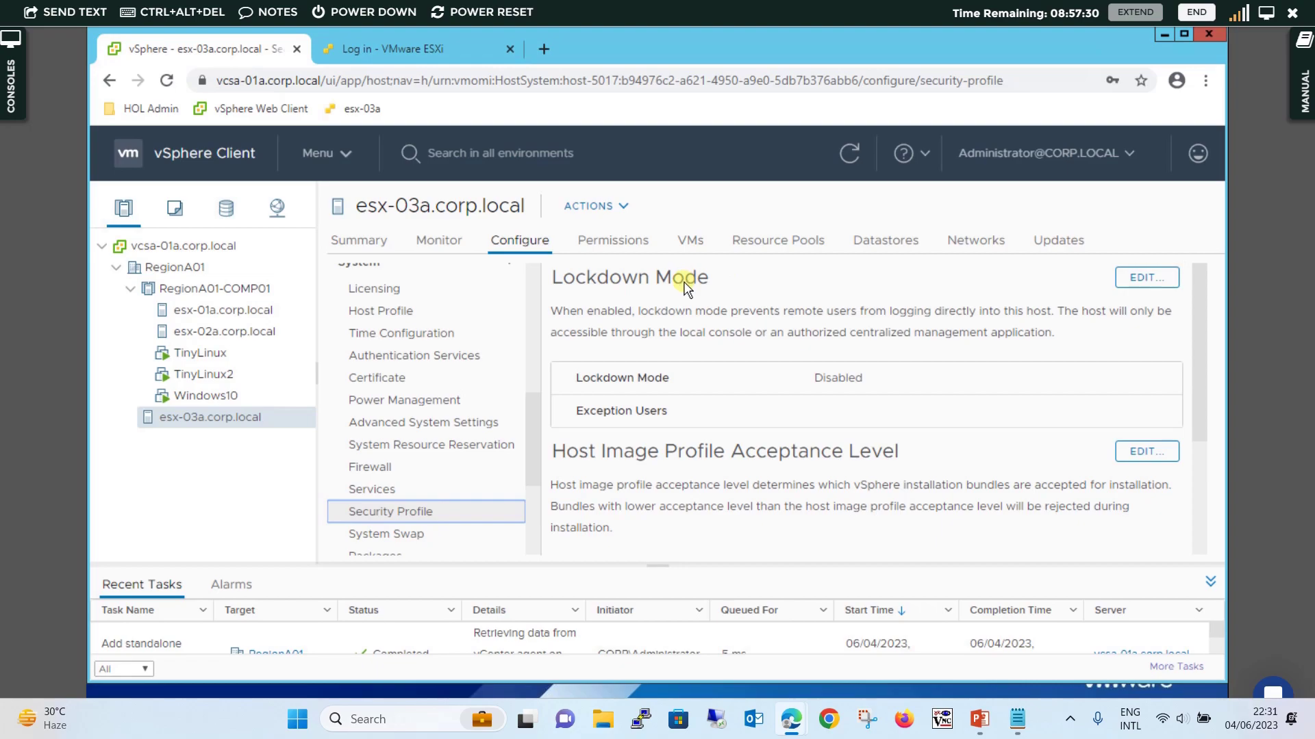
{"action": "triple_click", "coordinate": [660, 374]}
{"action": "left_click", "coordinate": [852, 385]}
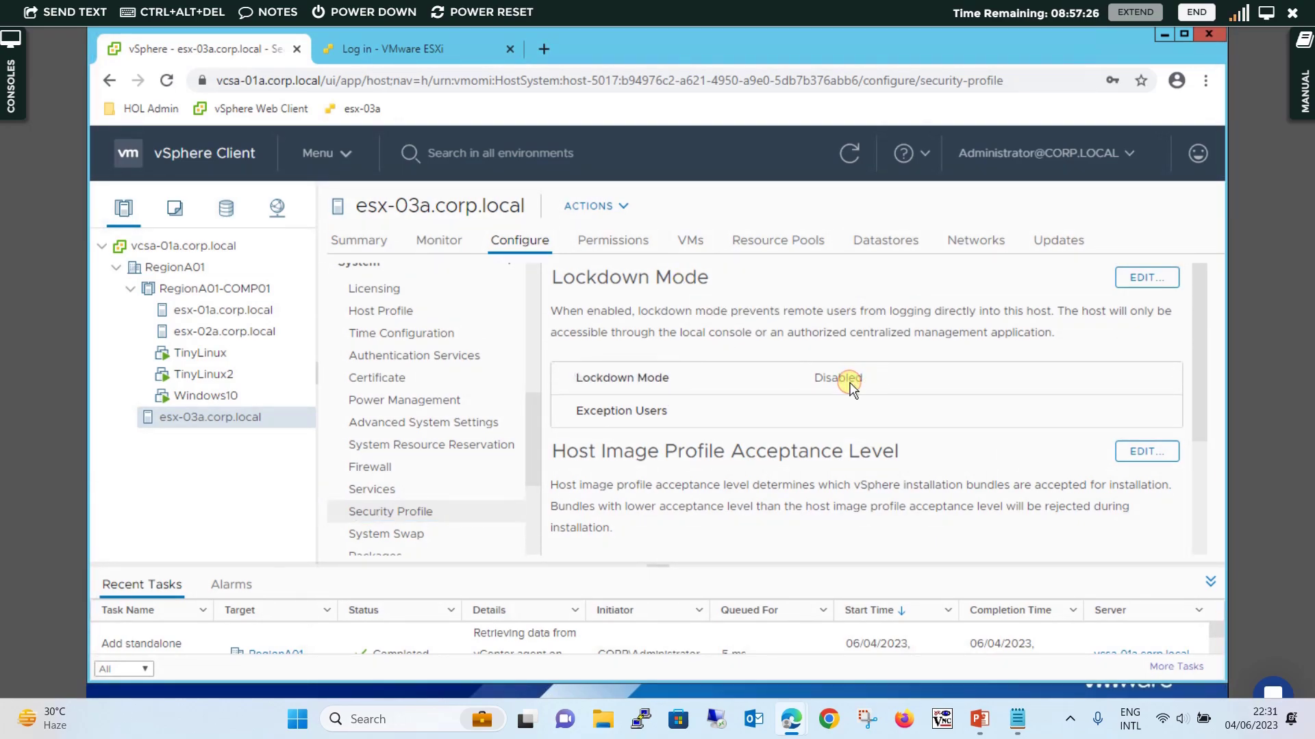
{"action": "left_click", "coordinate": [452, 43]}
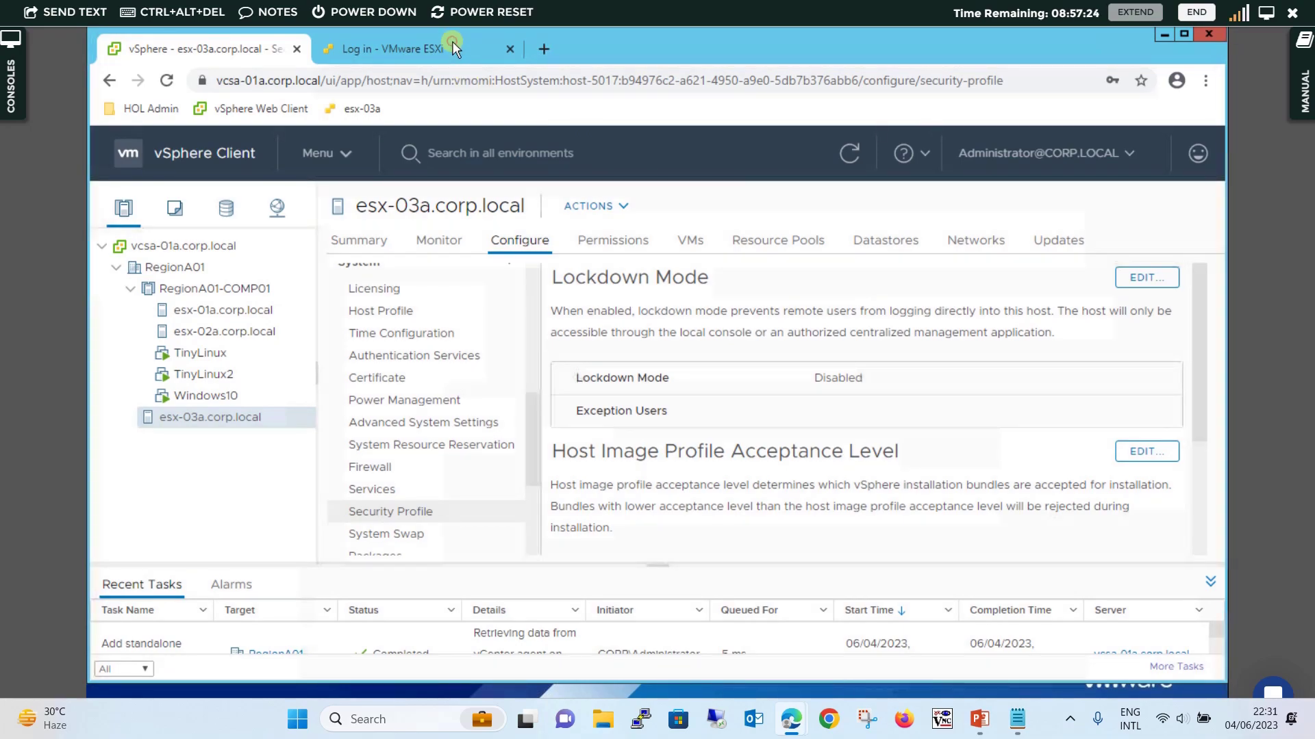
Log in to esx-03a's Host Client as root, then go back to vSphere and list the lab consoles
{"action": "left_click", "coordinate": [280, 302]}
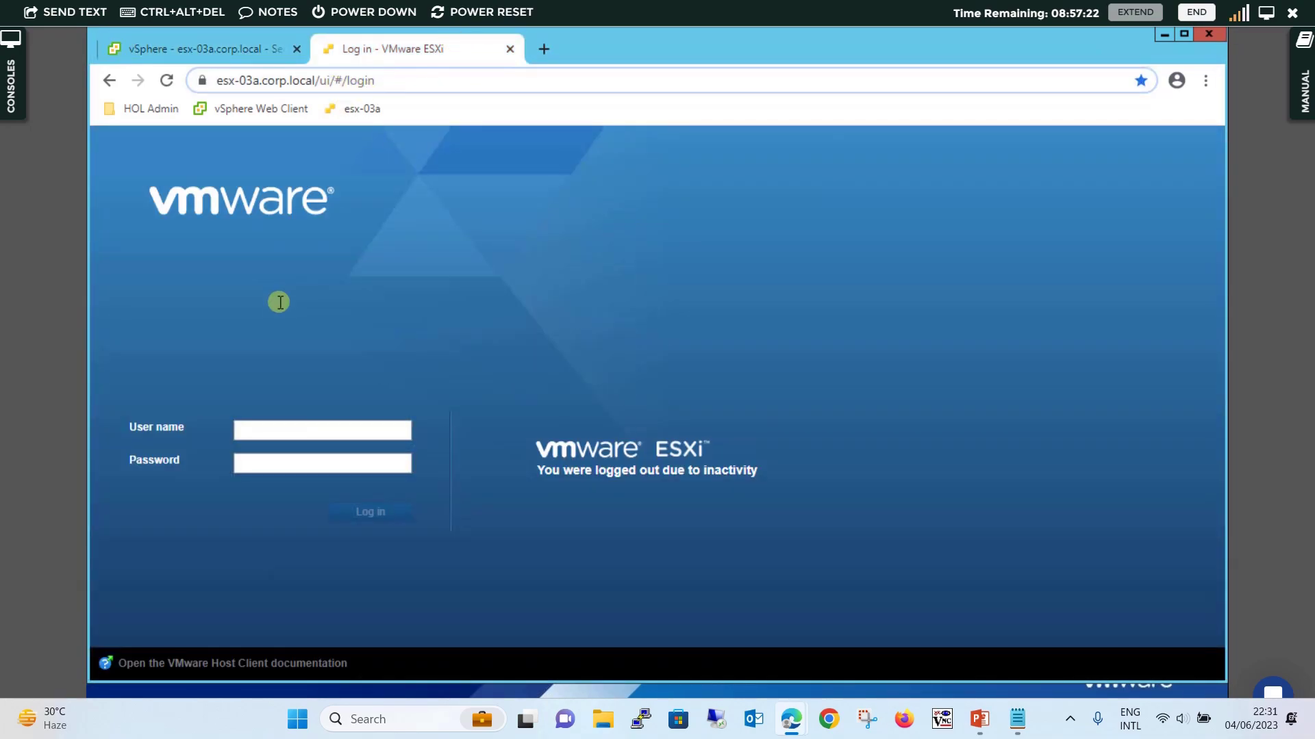
{"action": "left_click", "coordinate": [287, 427]}
{"action": "type", "text": "root"}
{"action": "key", "text": "Tab"}
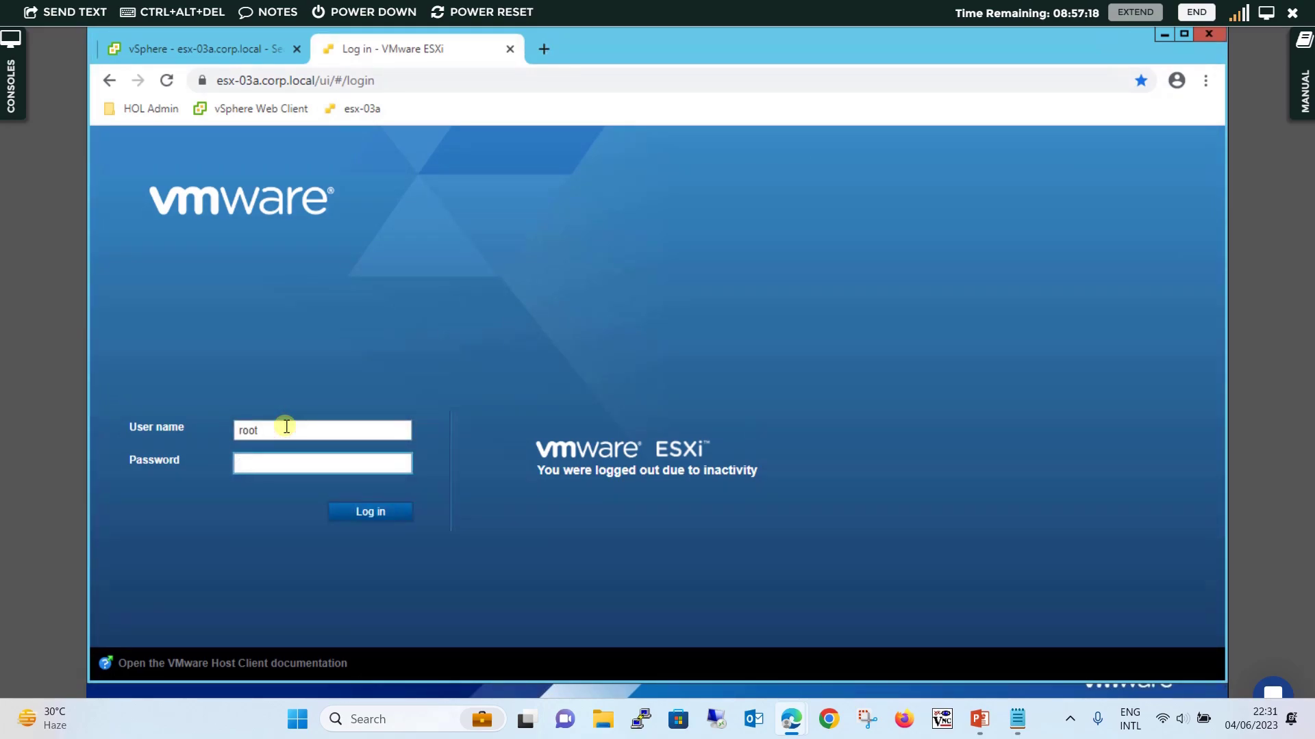
{"action": "type", "text": "••••"}
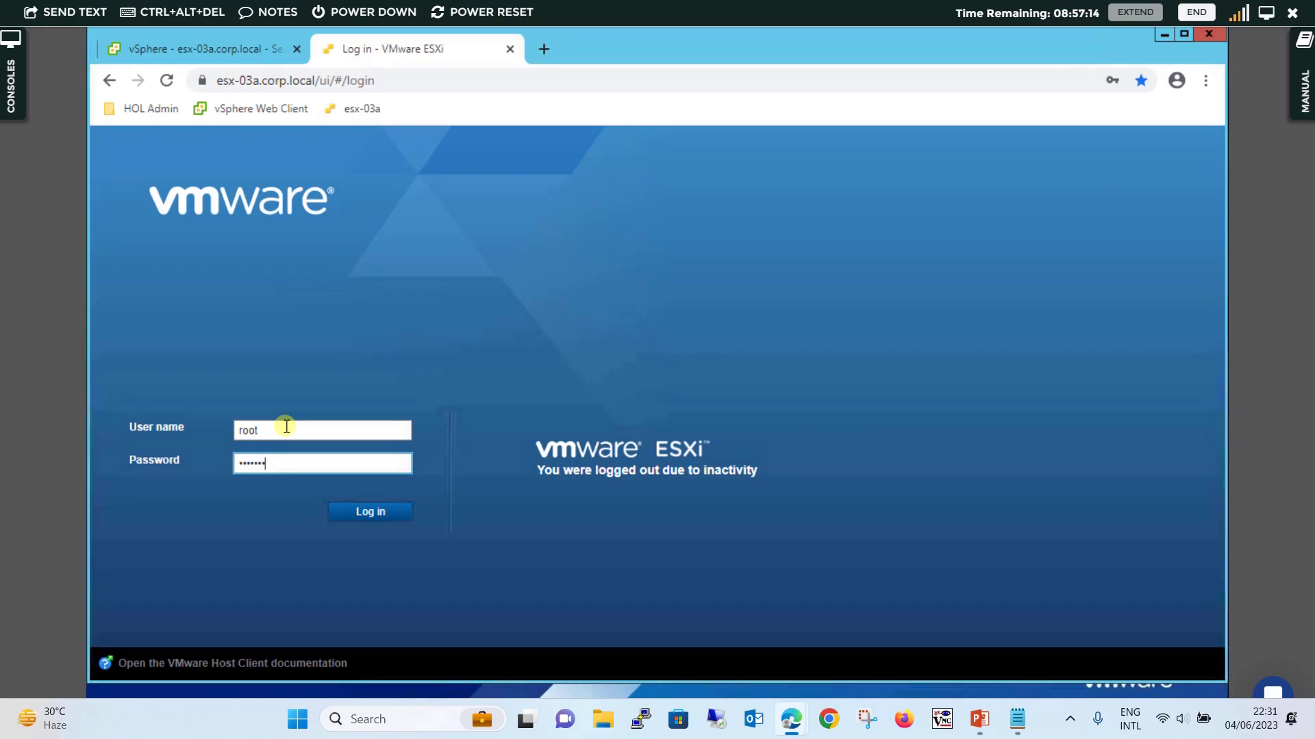
{"action": "key", "text": "Return"}
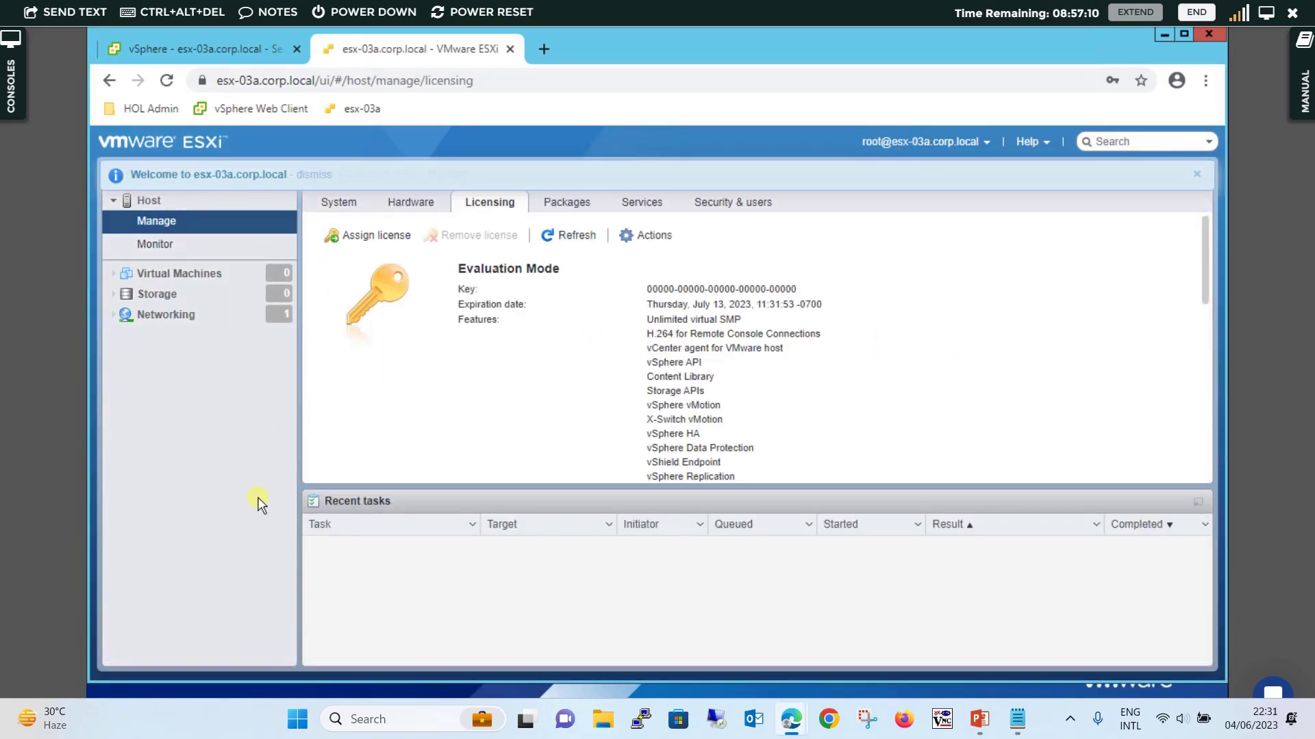
{"action": "left_click", "coordinate": [230, 58]}
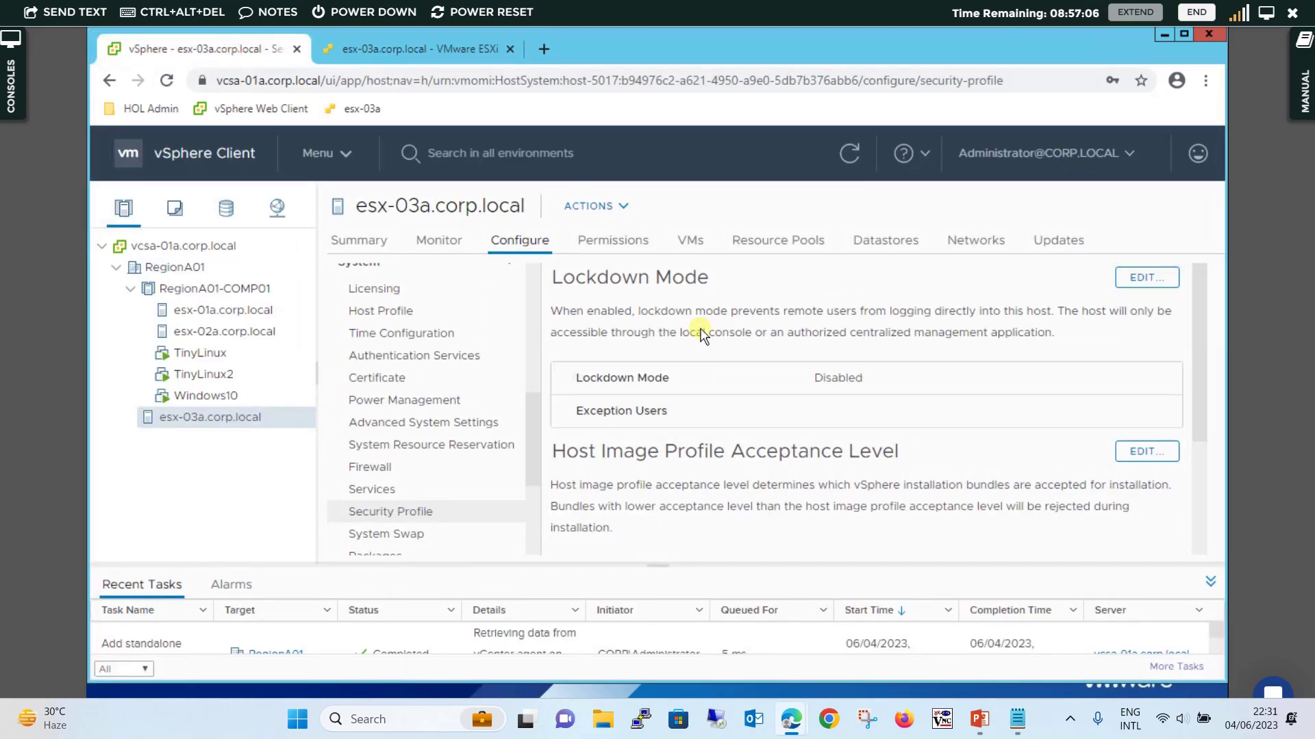
{"action": "left_click", "coordinate": [12, 101]}
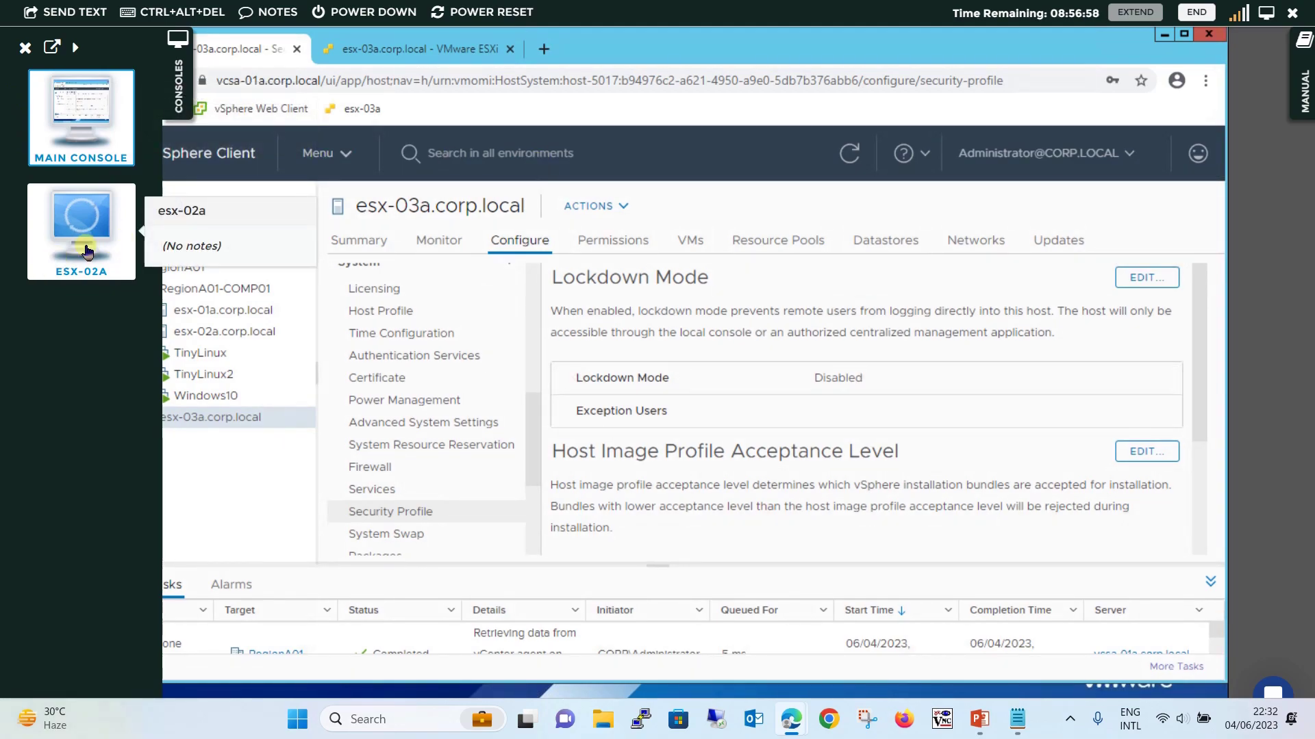
Close the consoles list and open esx-02a.corp.local's Security Profile, showing Lockdown Mode Disabled
{"action": "left_click", "coordinate": [62, 252]}
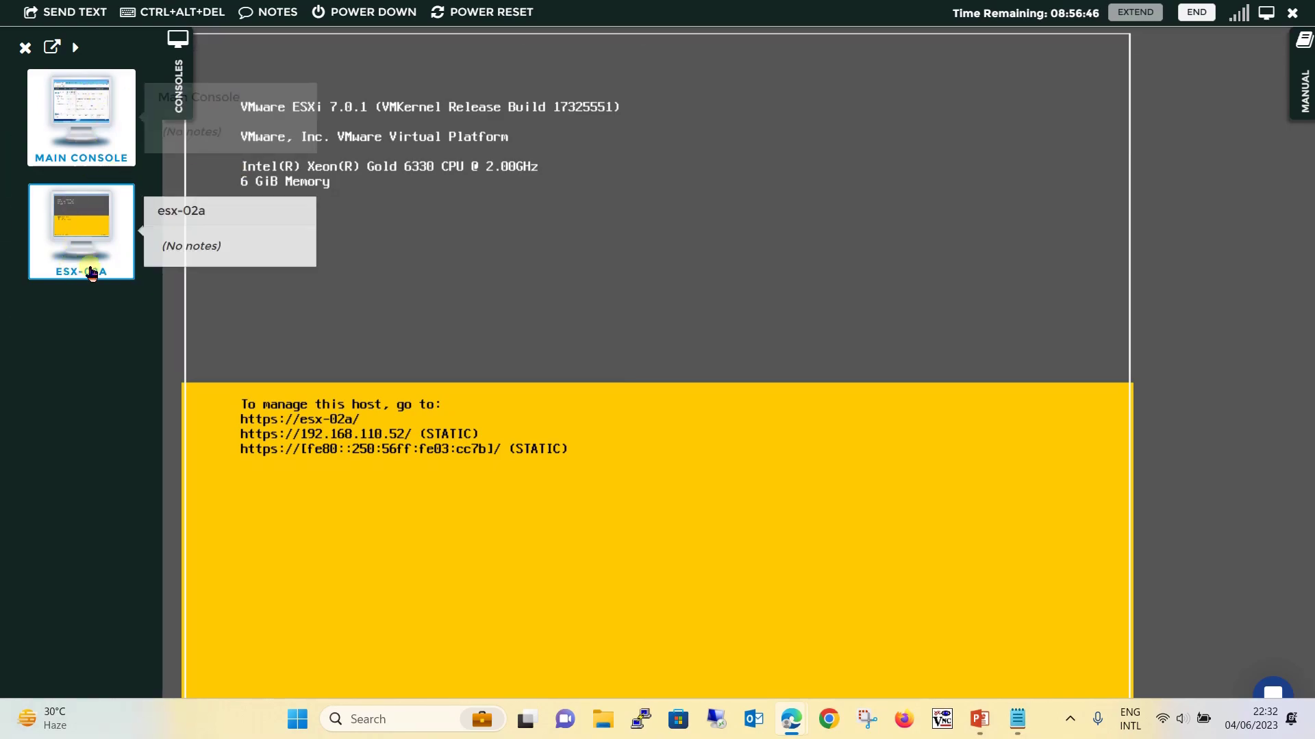
{"action": "left_click", "coordinate": [83, 140]}
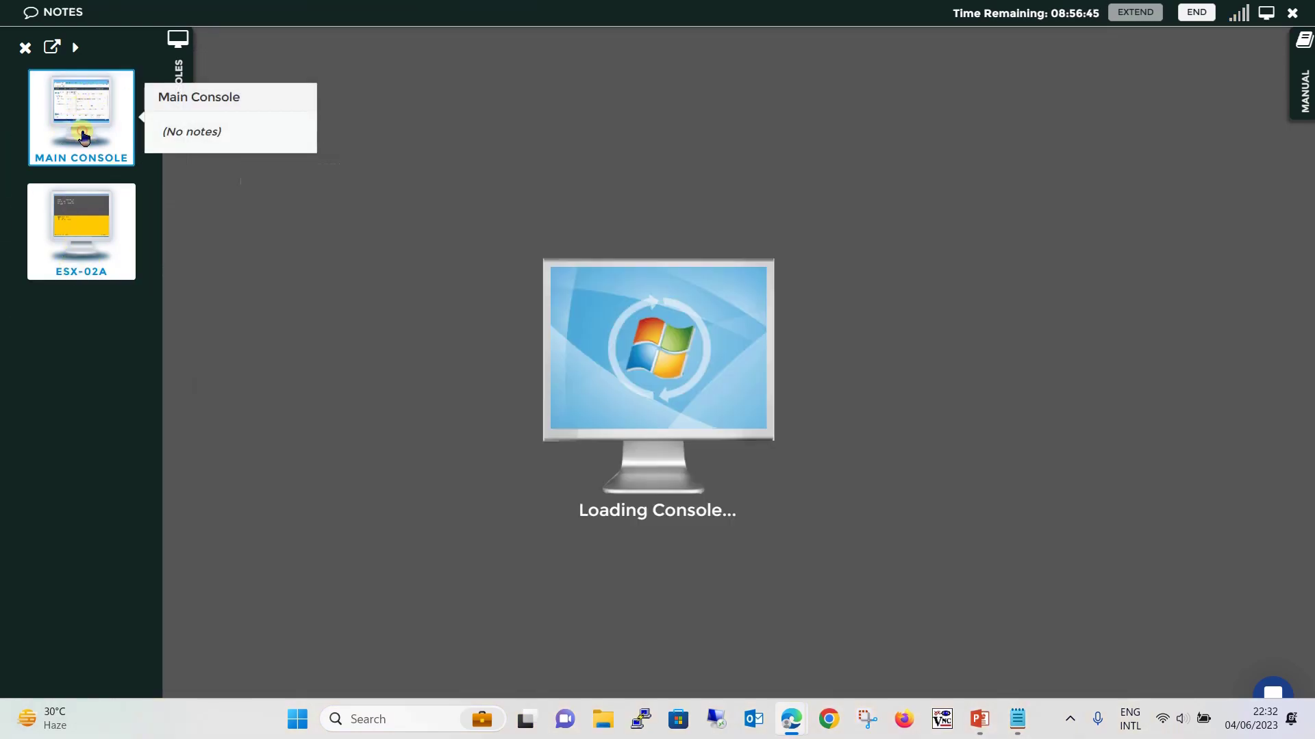
{"action": "left_click", "coordinate": [27, 47]}
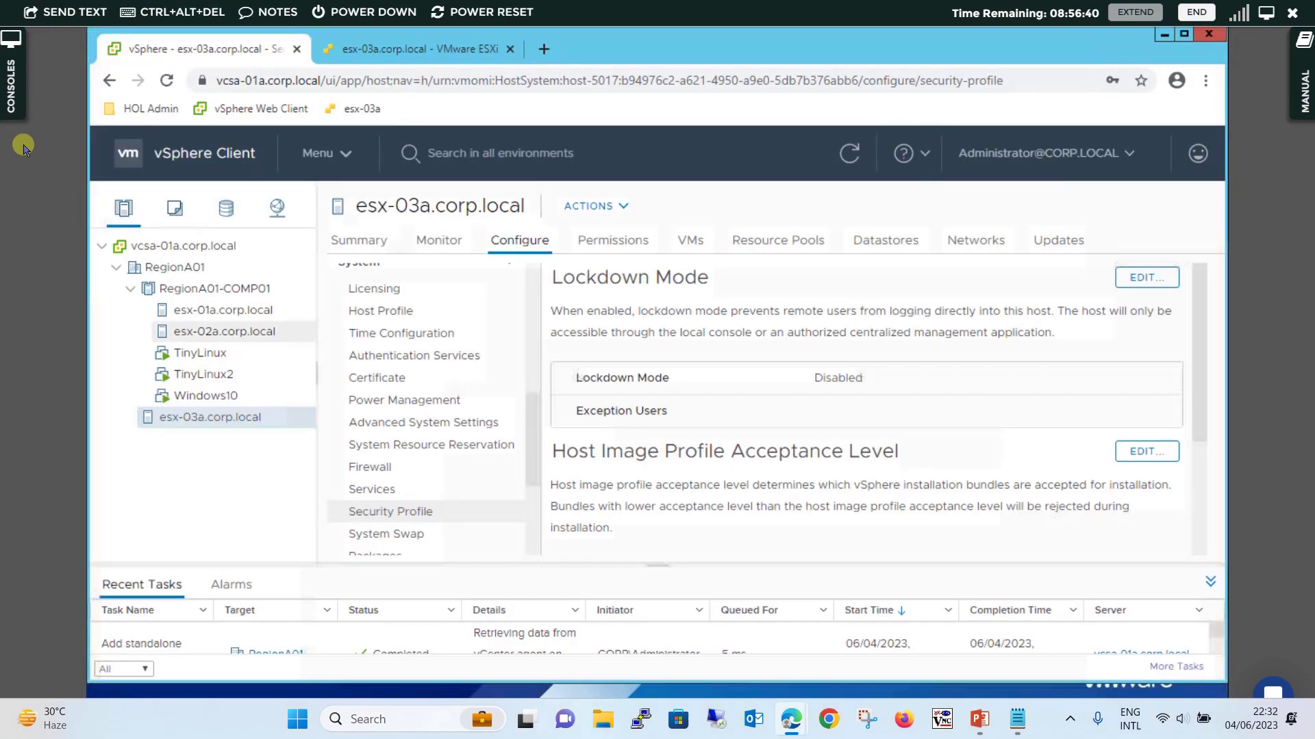
{"action": "left_click", "coordinate": [220, 332]}
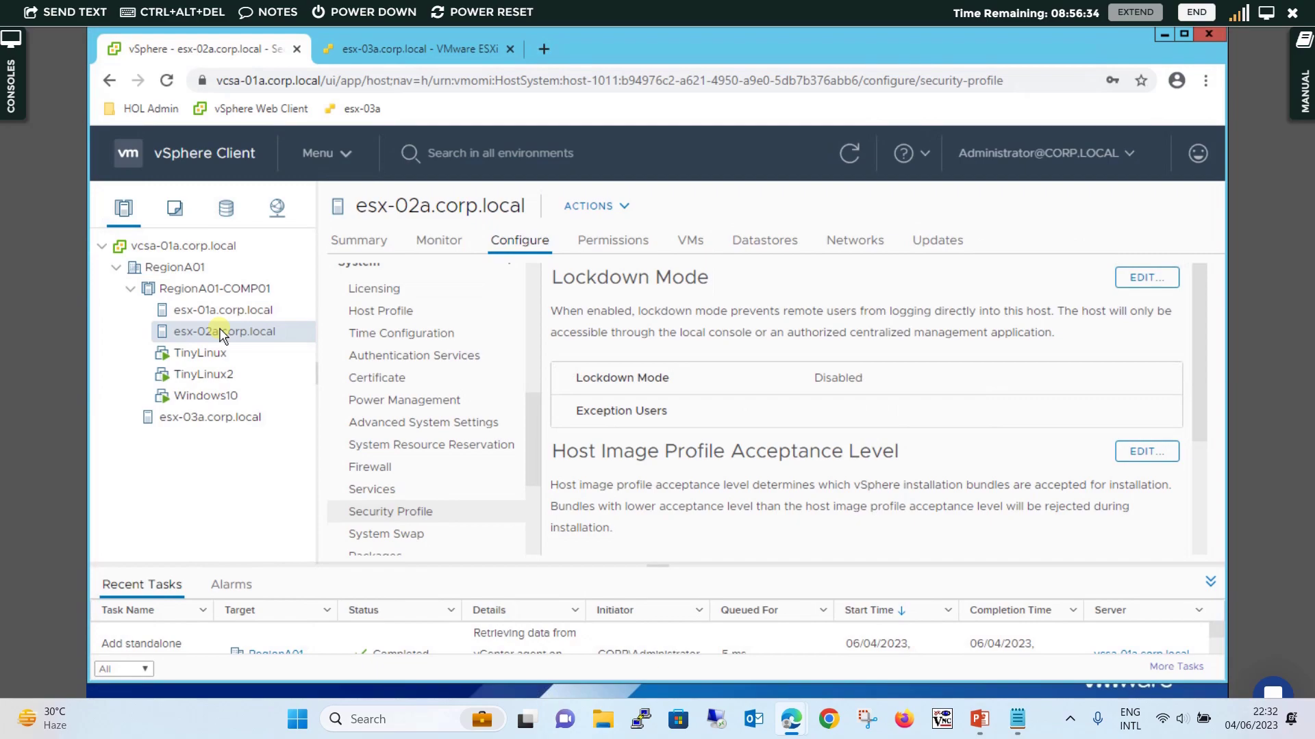
{"action": "left_click", "coordinate": [522, 241]}
{"action": "left_click", "coordinate": [430, 511]}
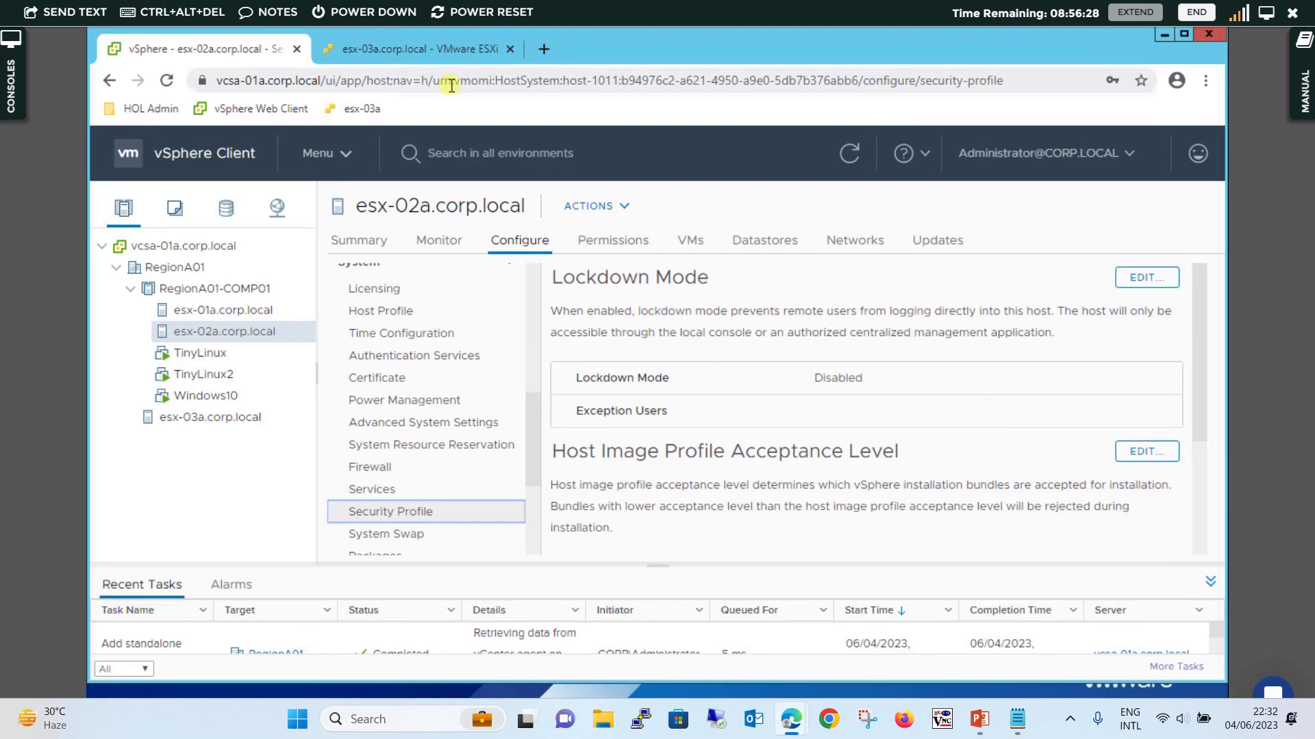
Change the Host Client address from esx-03a to esx-02a and load its login page
{"action": "left_click", "coordinate": [436, 49]}
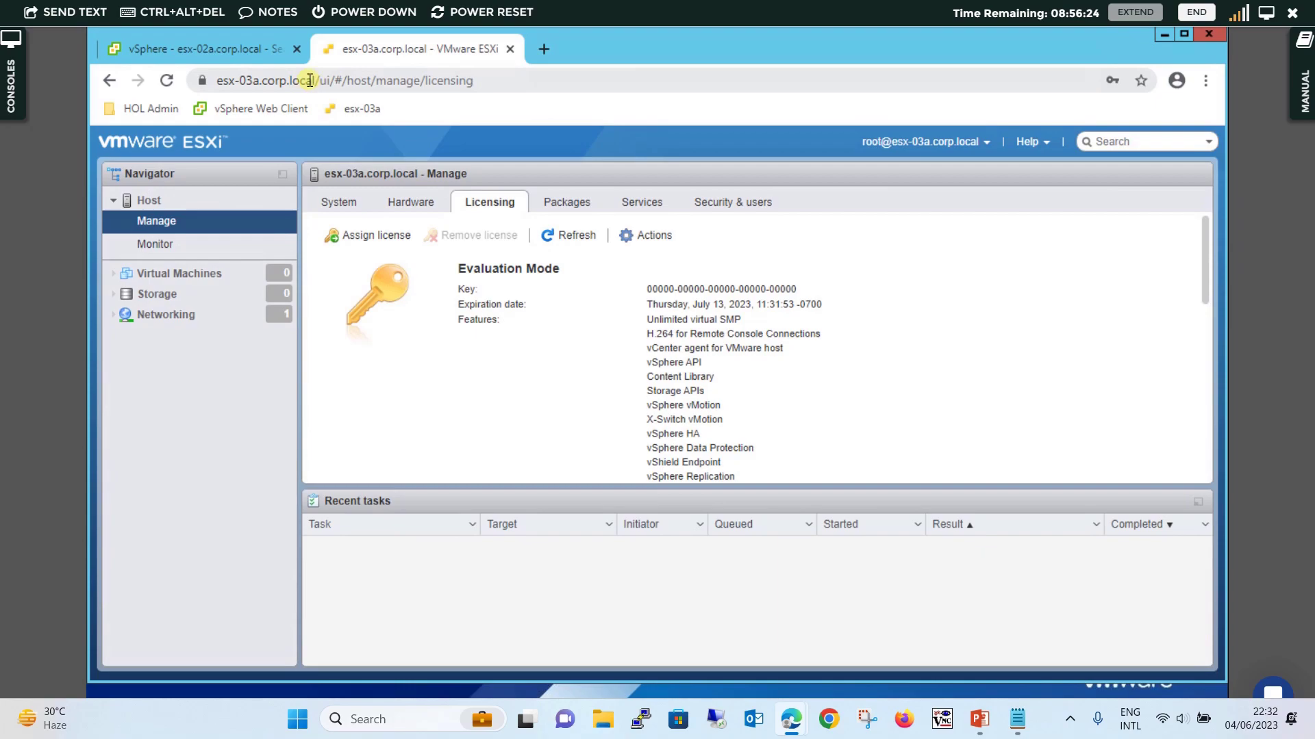
{"action": "left_click", "coordinate": [251, 80]}
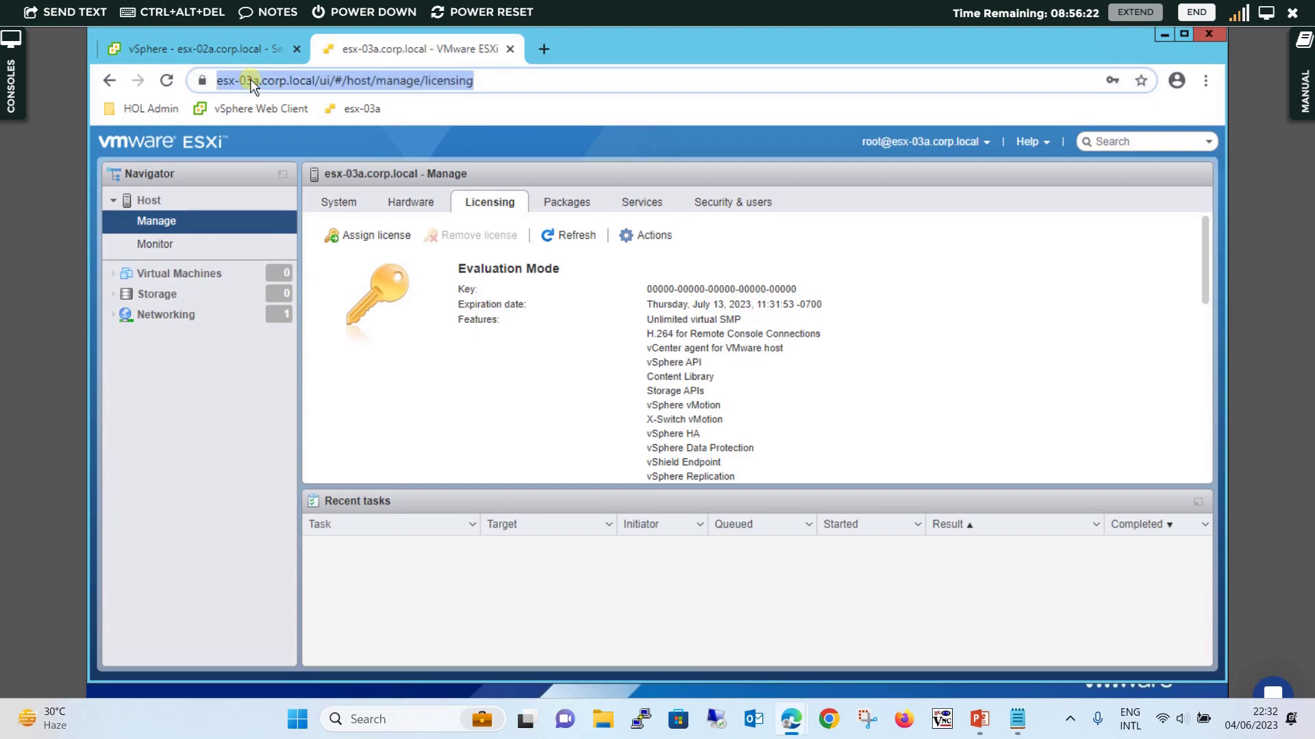
{"action": "left_click", "coordinate": [252, 83]}
{"action": "key", "text": "BackSpace"}
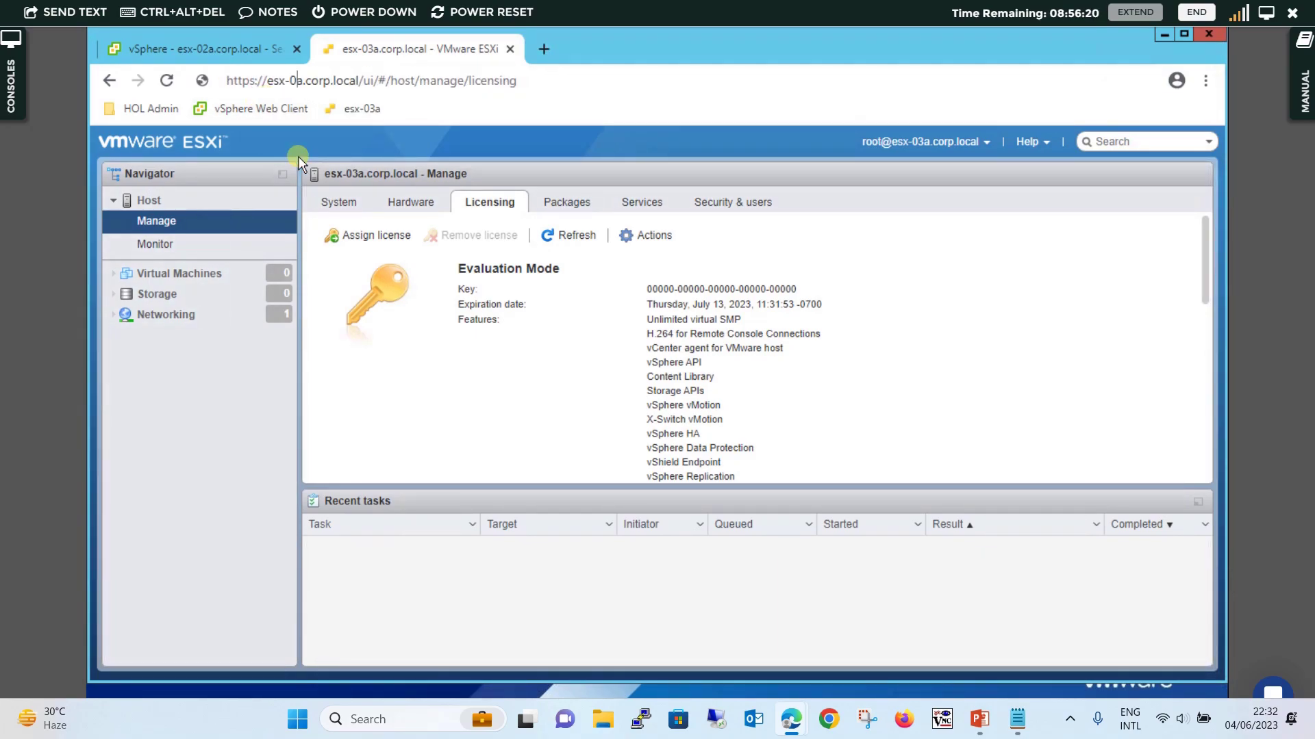
{"action": "type", "text": "2"}
{"action": "key", "text": "Return"}
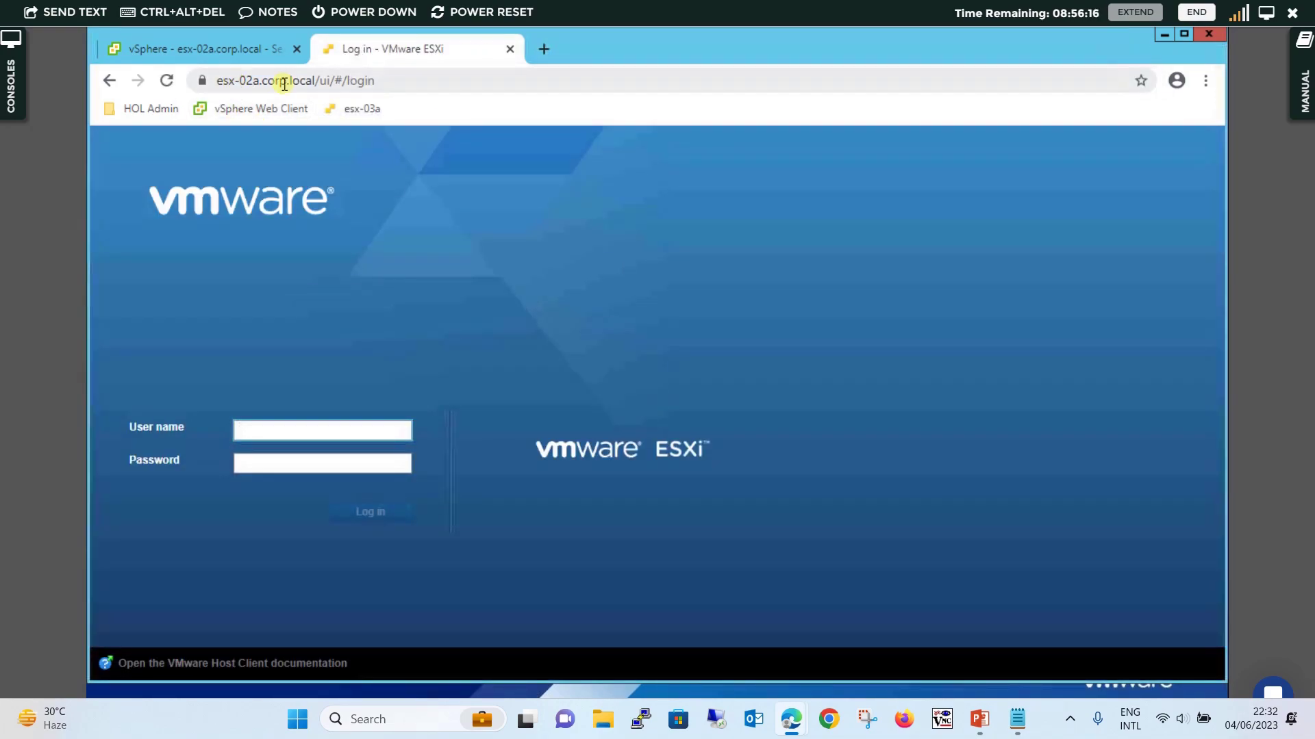
Log in to esx-02a as root and decline saving the password
{"action": "type", "text": "root"}
{"action": "key", "text": "Tab"}
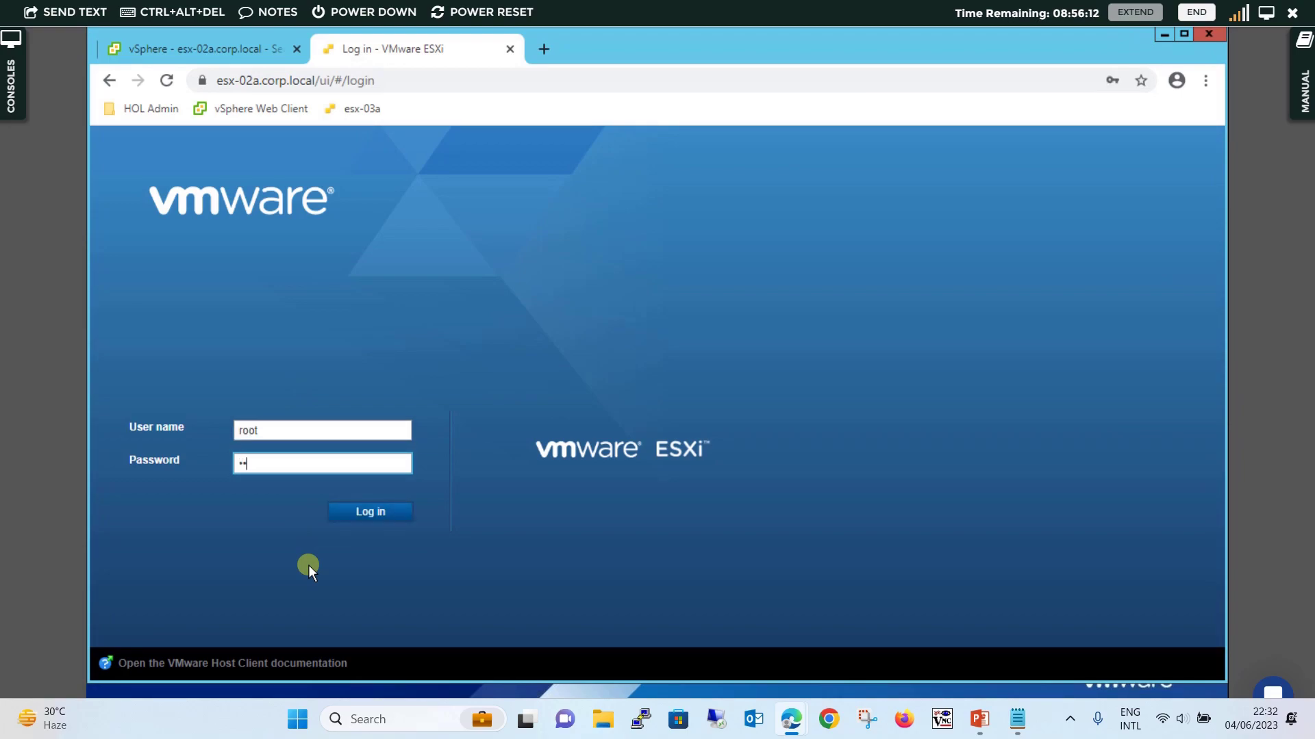
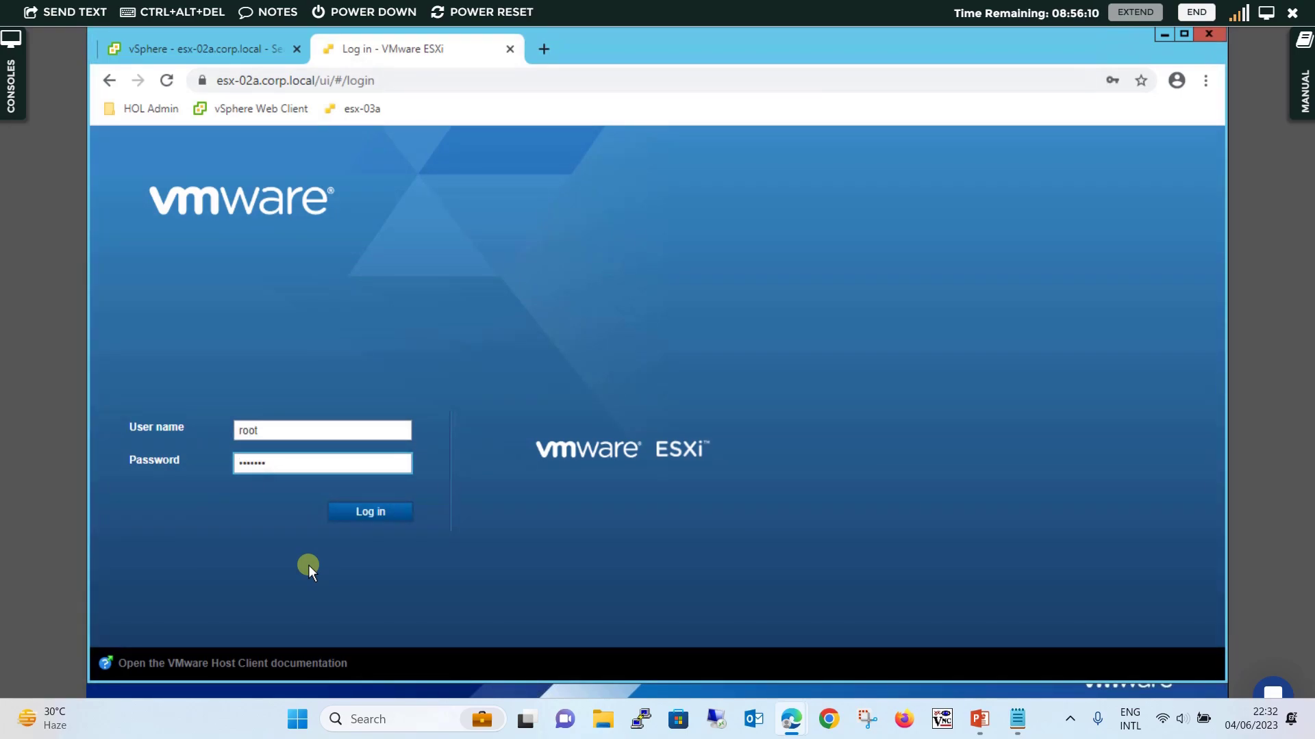
{"action": "key", "text": "Return"}
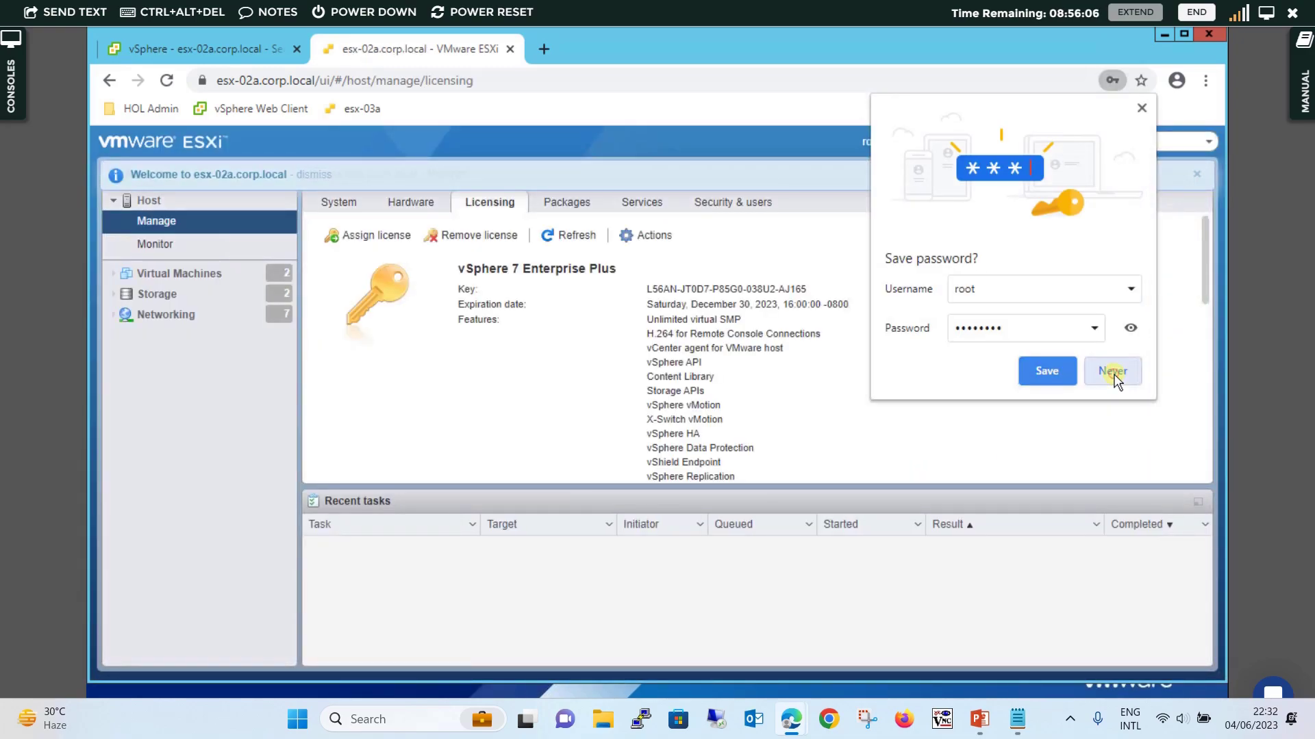
{"action": "left_click", "coordinate": [1112, 371]}
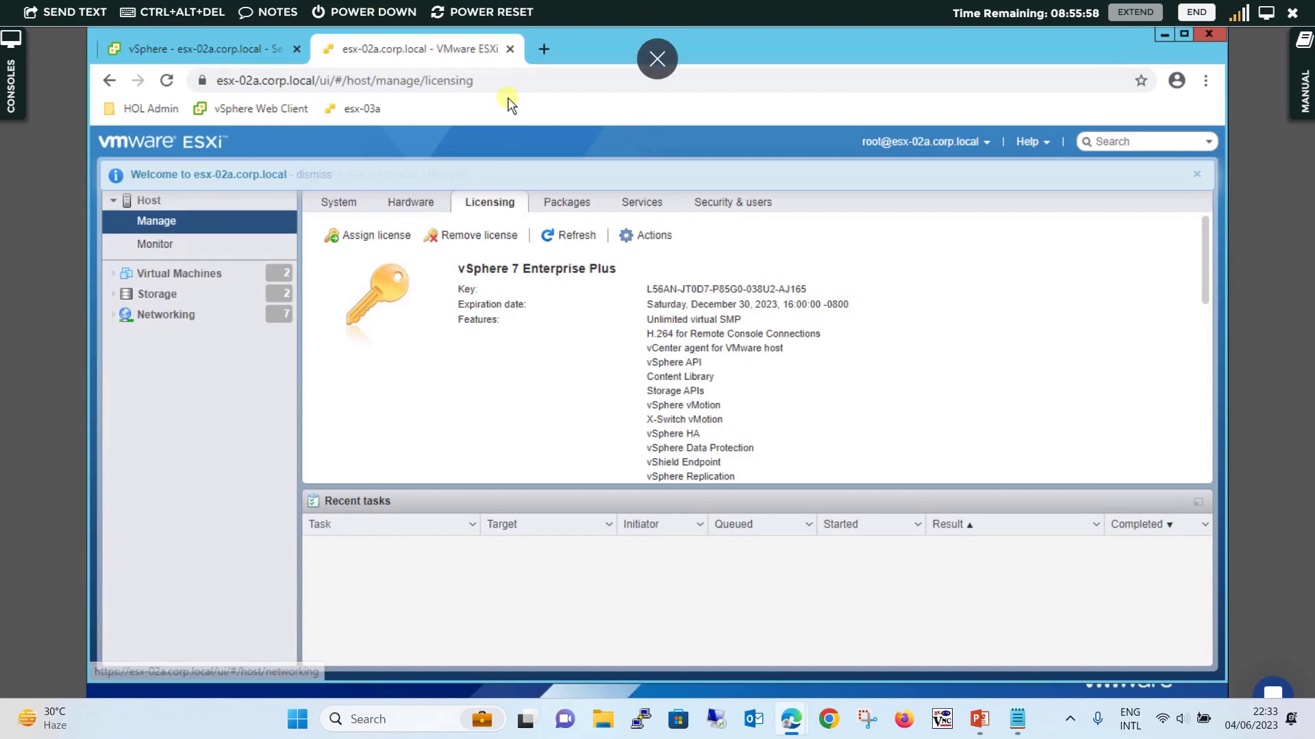
Switch to the ESX-02A console and exit its full-screen view
{"action": "left_click", "coordinate": [11, 103]}
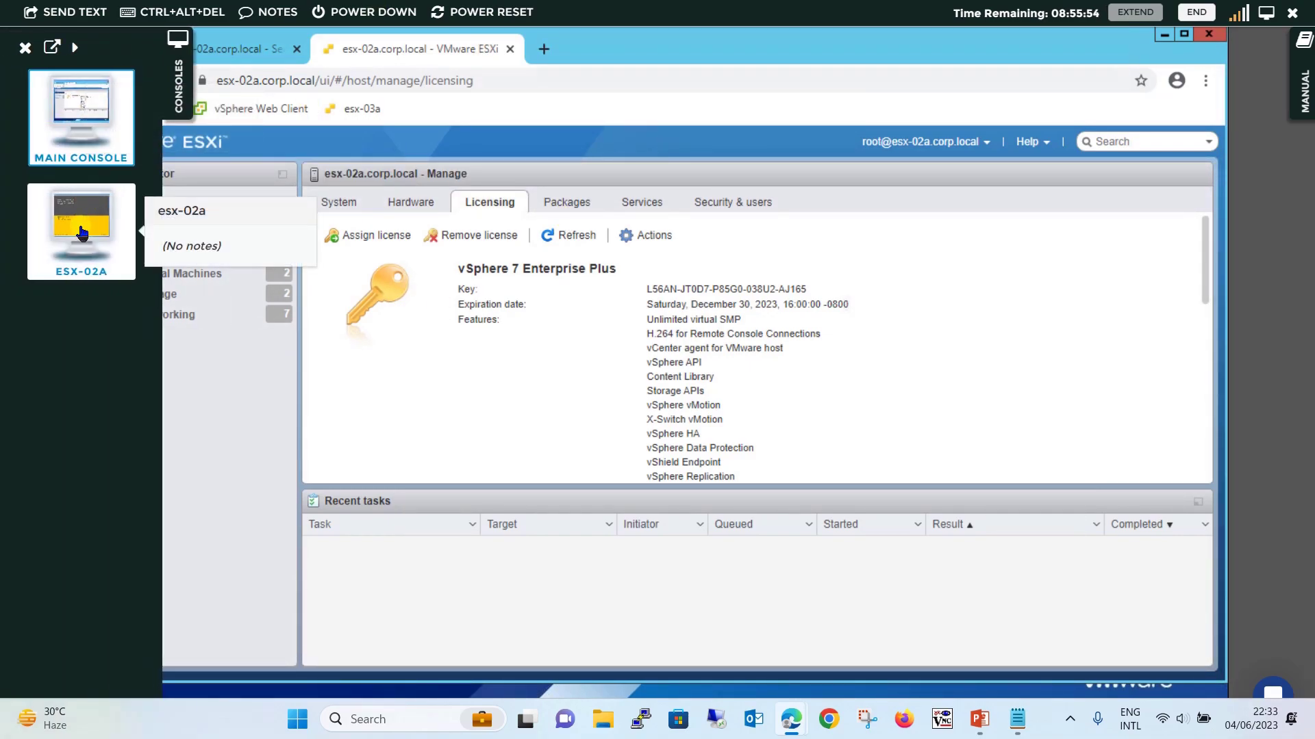
{"action": "left_click", "coordinate": [82, 233]}
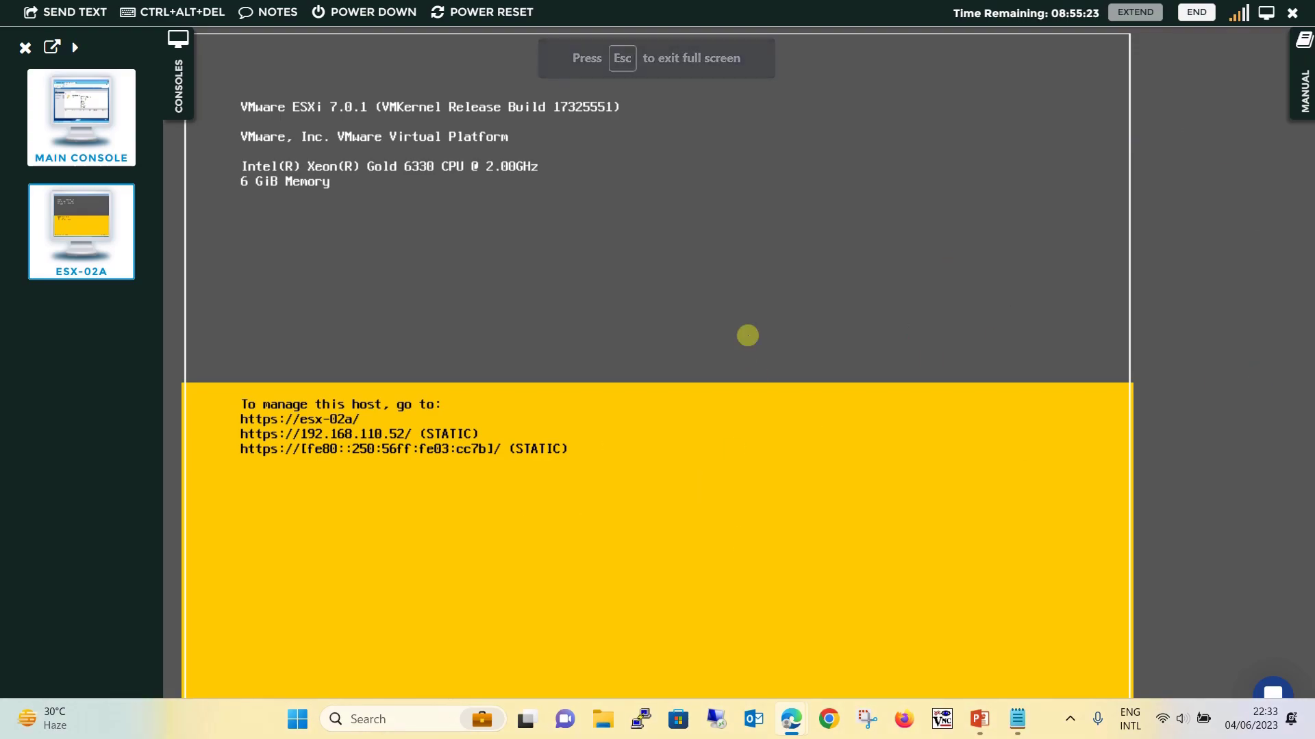
{"action": "left_click", "coordinate": [1267, 12]}
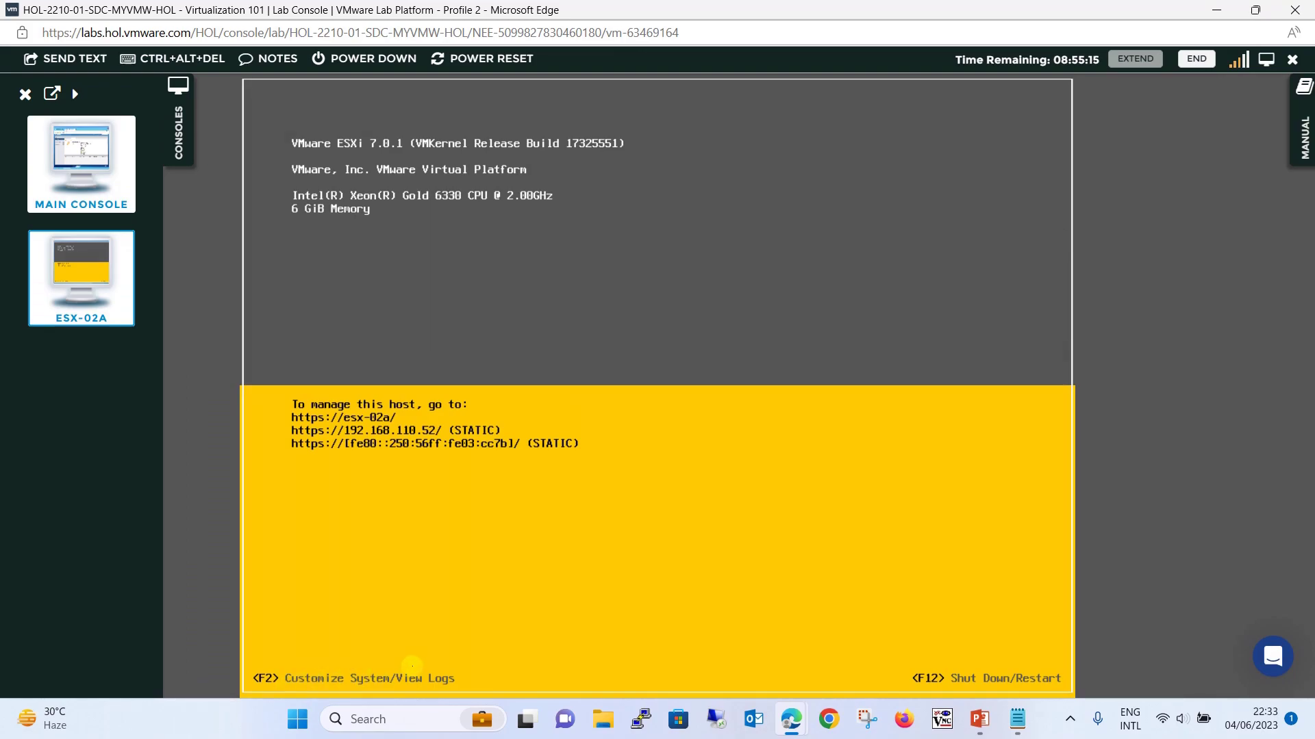
Log in to the console's System Customization as root, then log out with Esc
{"action": "key", "text": "F2"}
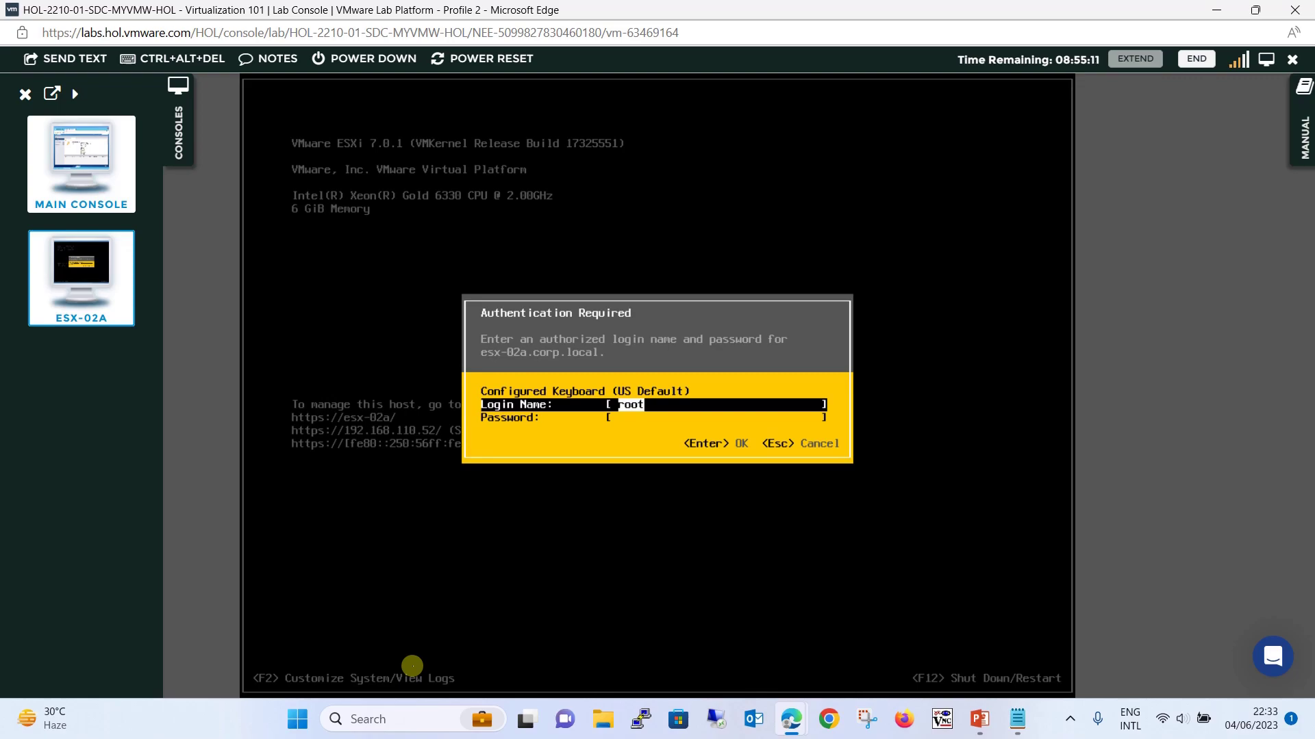
{"action": "key", "text": "Tab"}
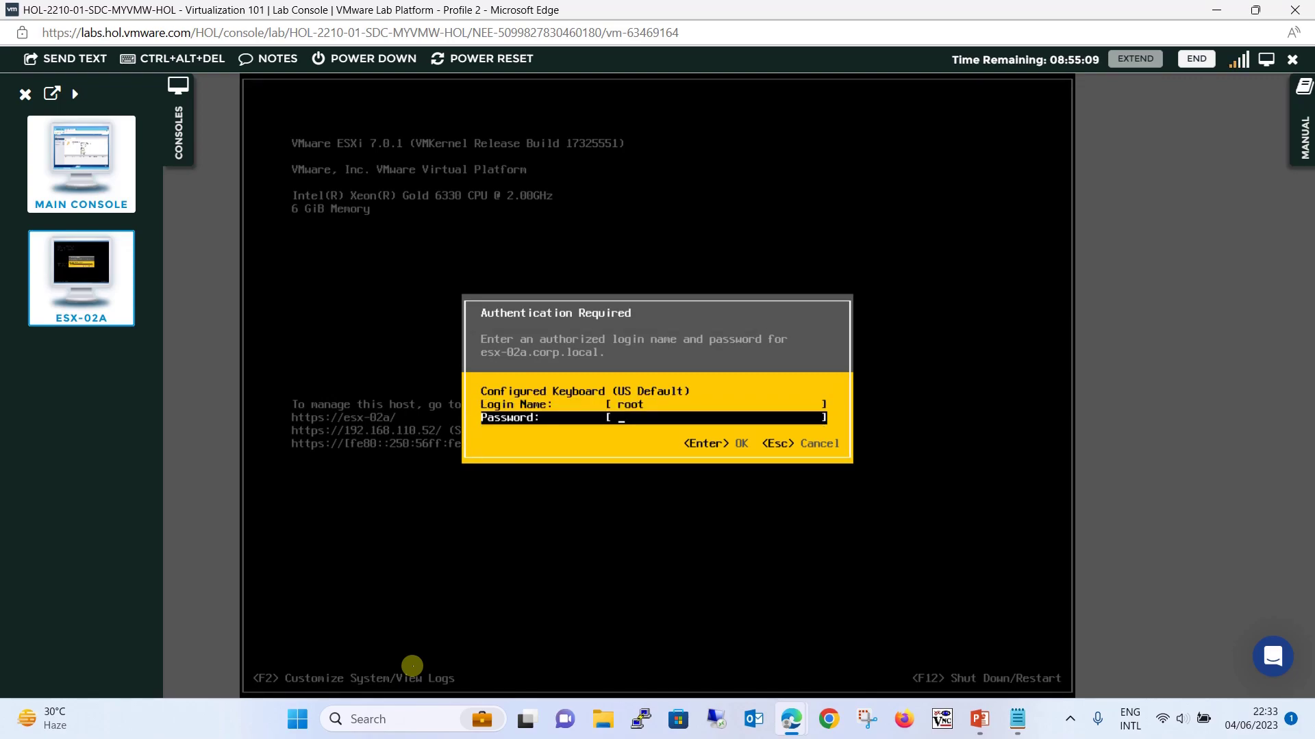
{"action": "key", "text": "Return"}
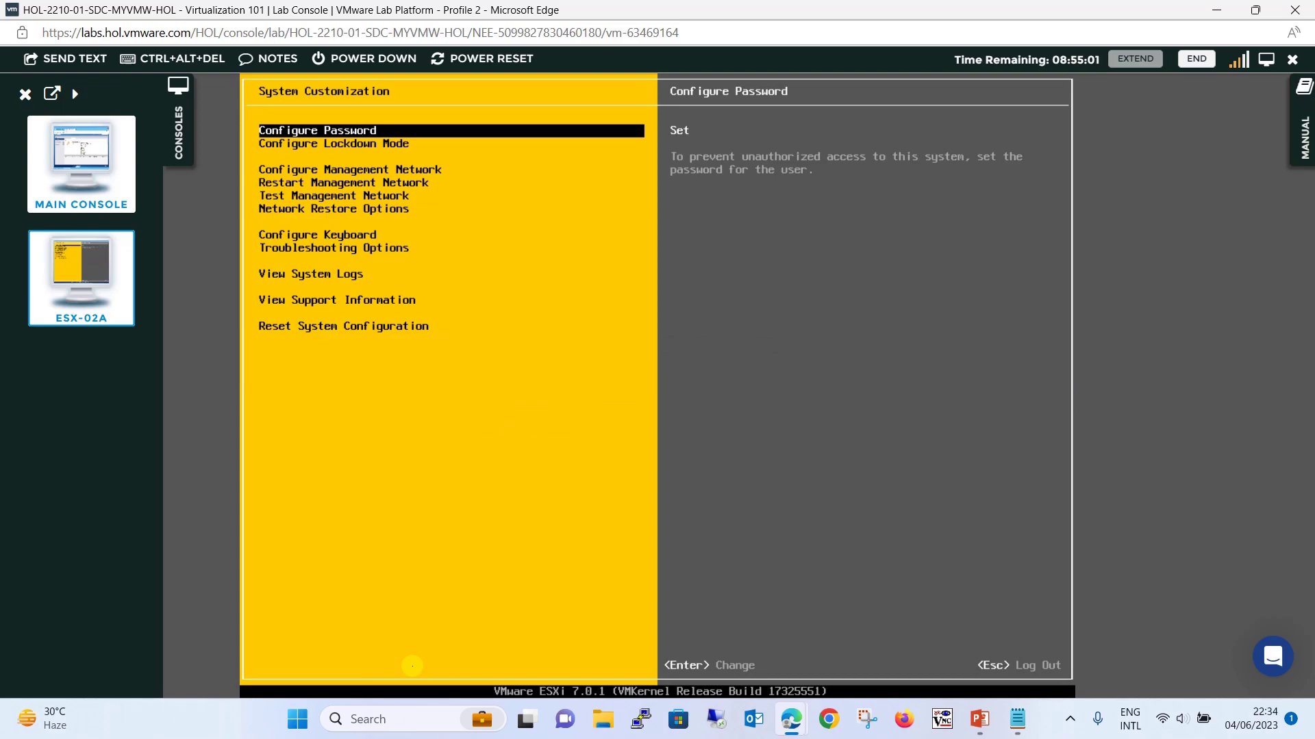
{"action": "key", "text": "Escape"}
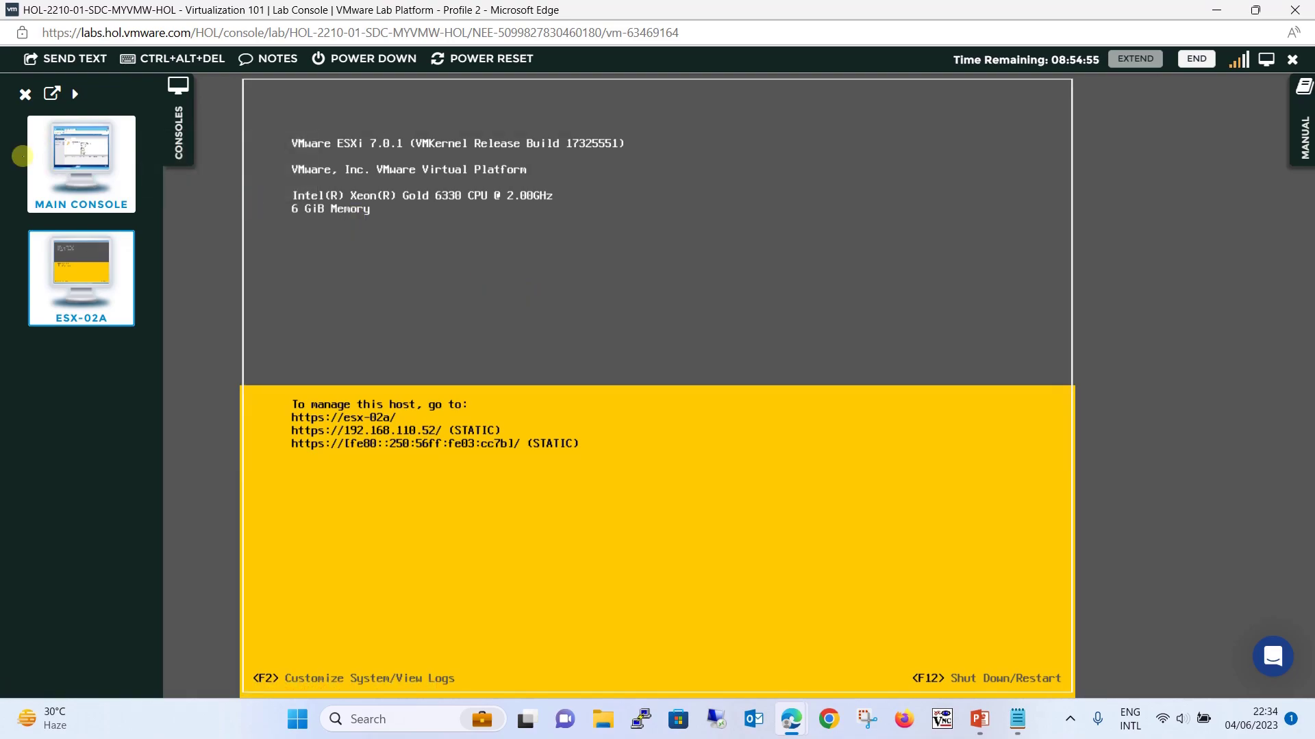
Back in vSphere Client, edit esx-02a's Lockdown Mode and select Normal
{"action": "left_click", "coordinate": [92, 168]}
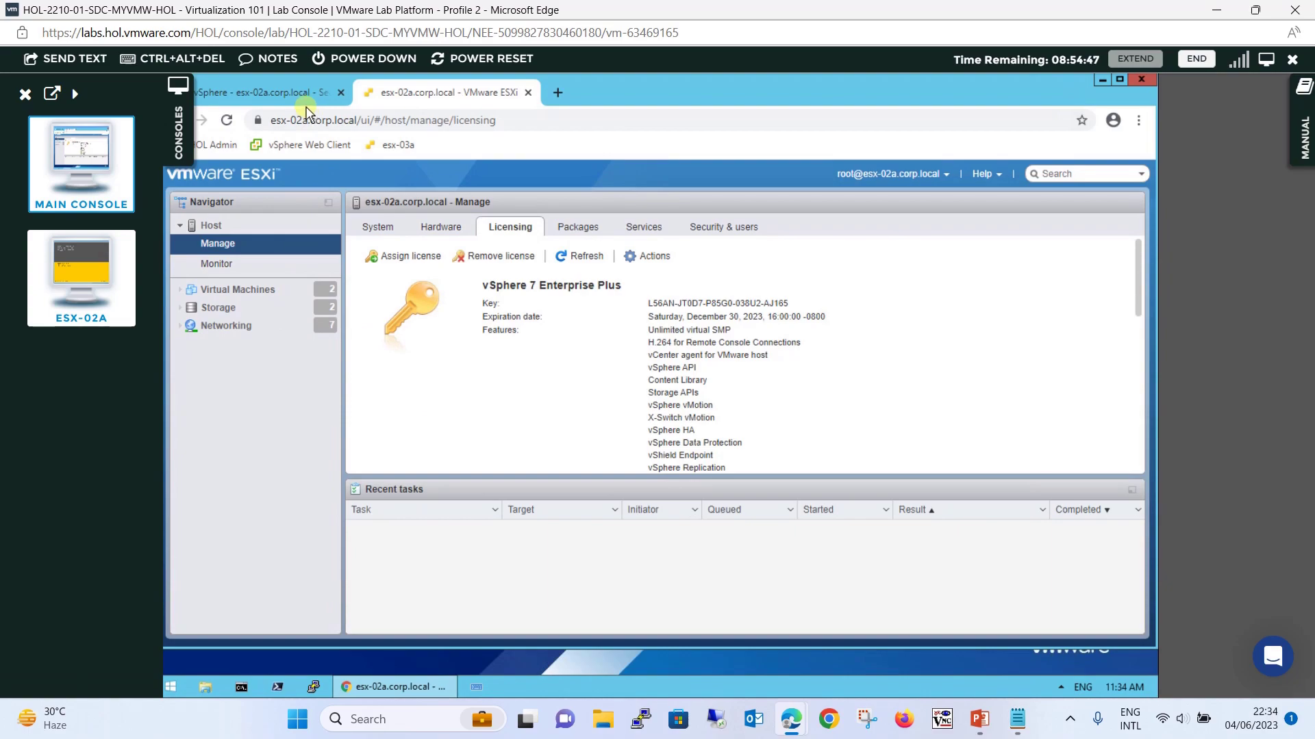
{"action": "left_click", "coordinate": [298, 103]}
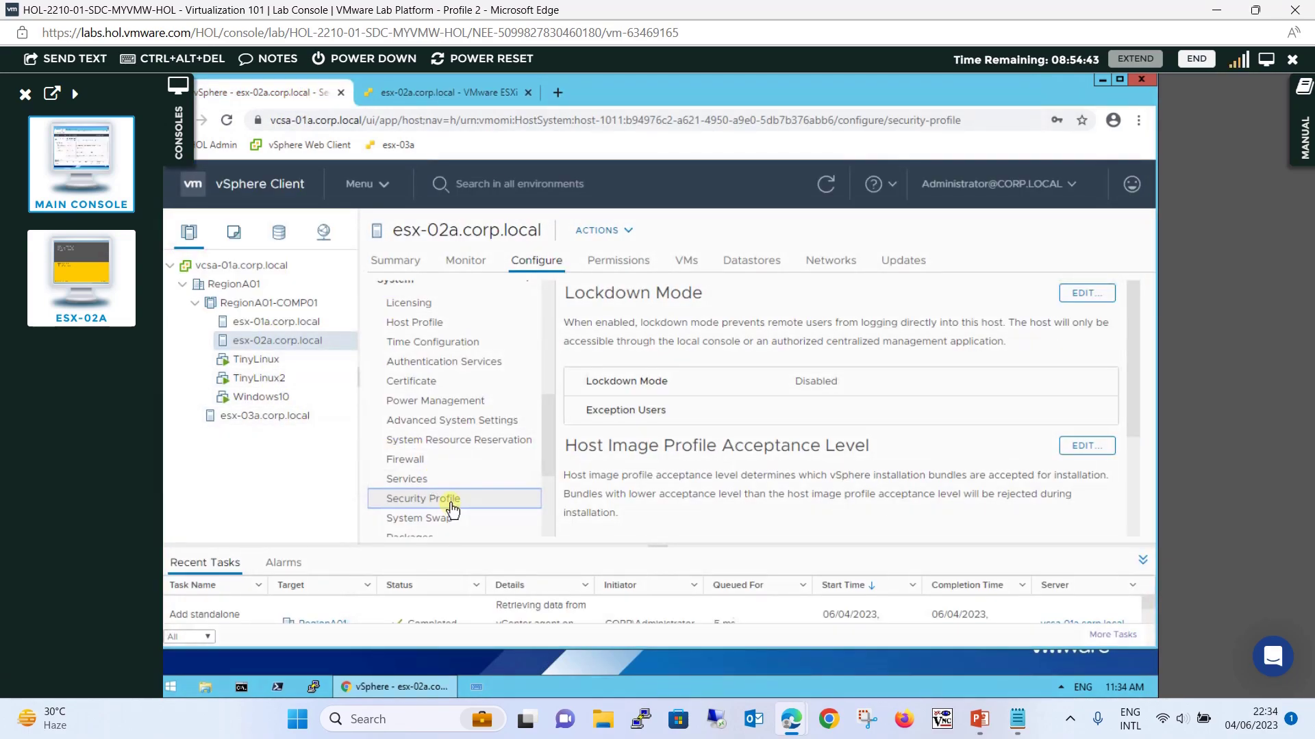
{"action": "left_click", "coordinate": [1100, 302]}
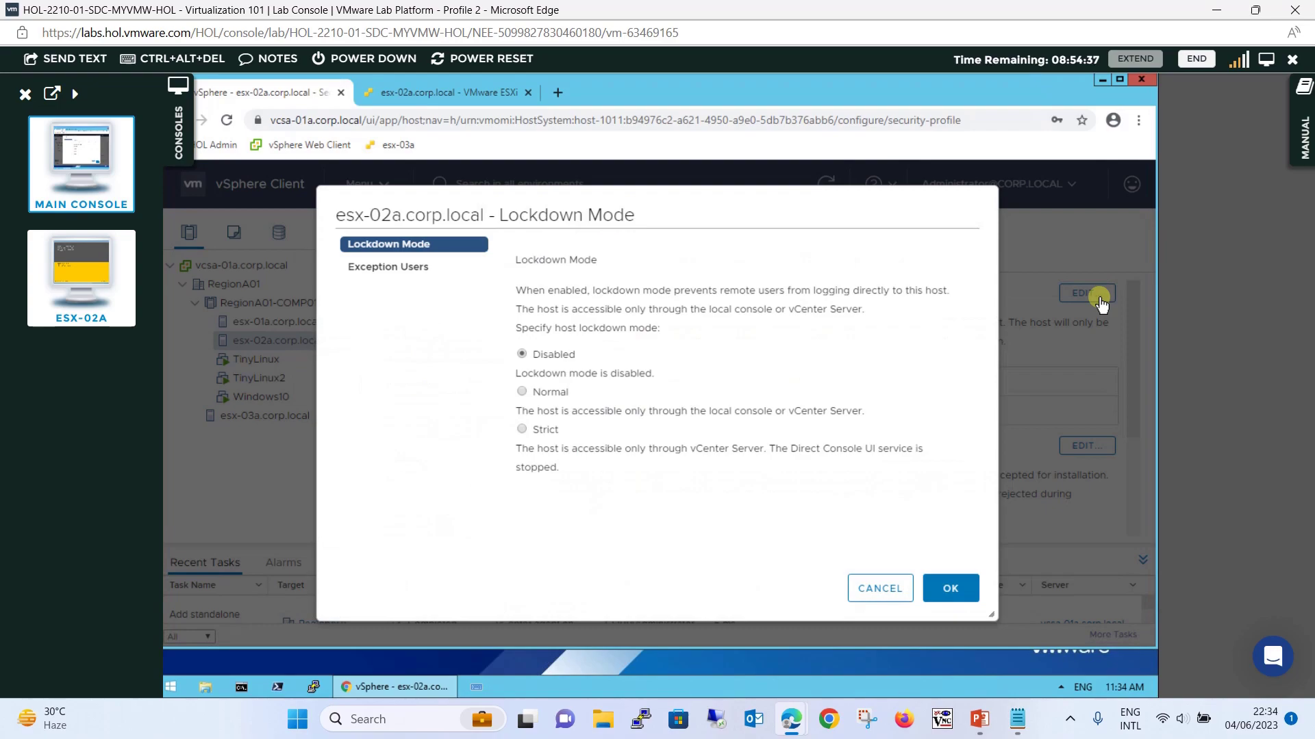
{"action": "left_click", "coordinate": [521, 393]}
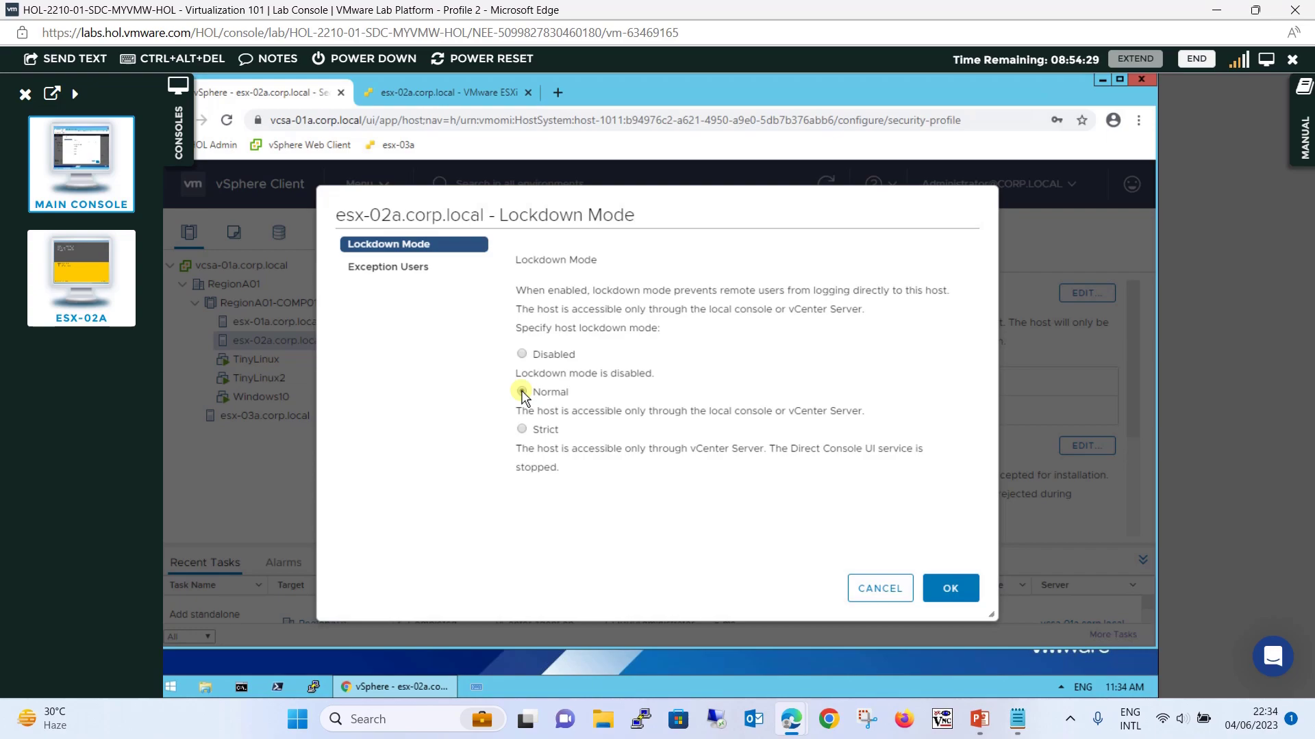
Sign out of esx-02a's Host Client, confirm Normal lockdown, then return to its login page
{"action": "left_click", "coordinate": [464, 92]}
{"action": "left_click", "coordinate": [938, 176]}
{"action": "left_click", "coordinate": [896, 274]}
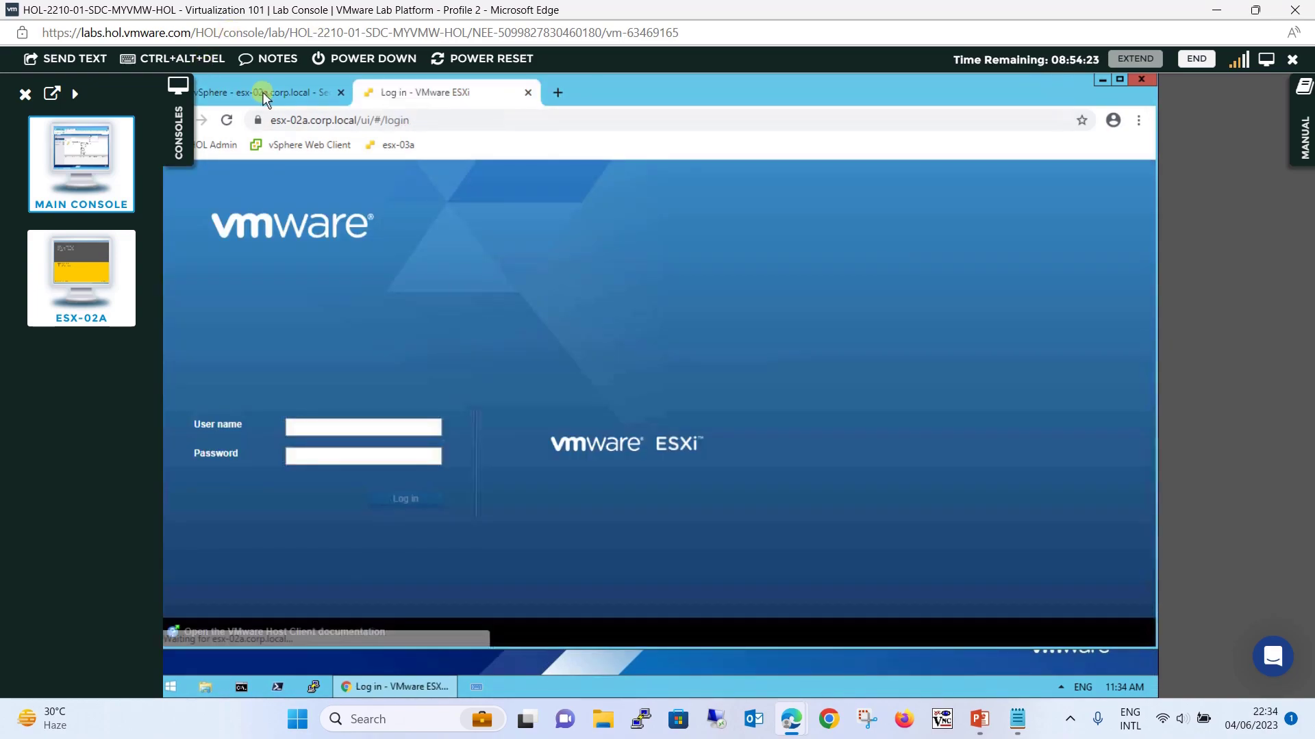
{"action": "left_click", "coordinate": [263, 92]}
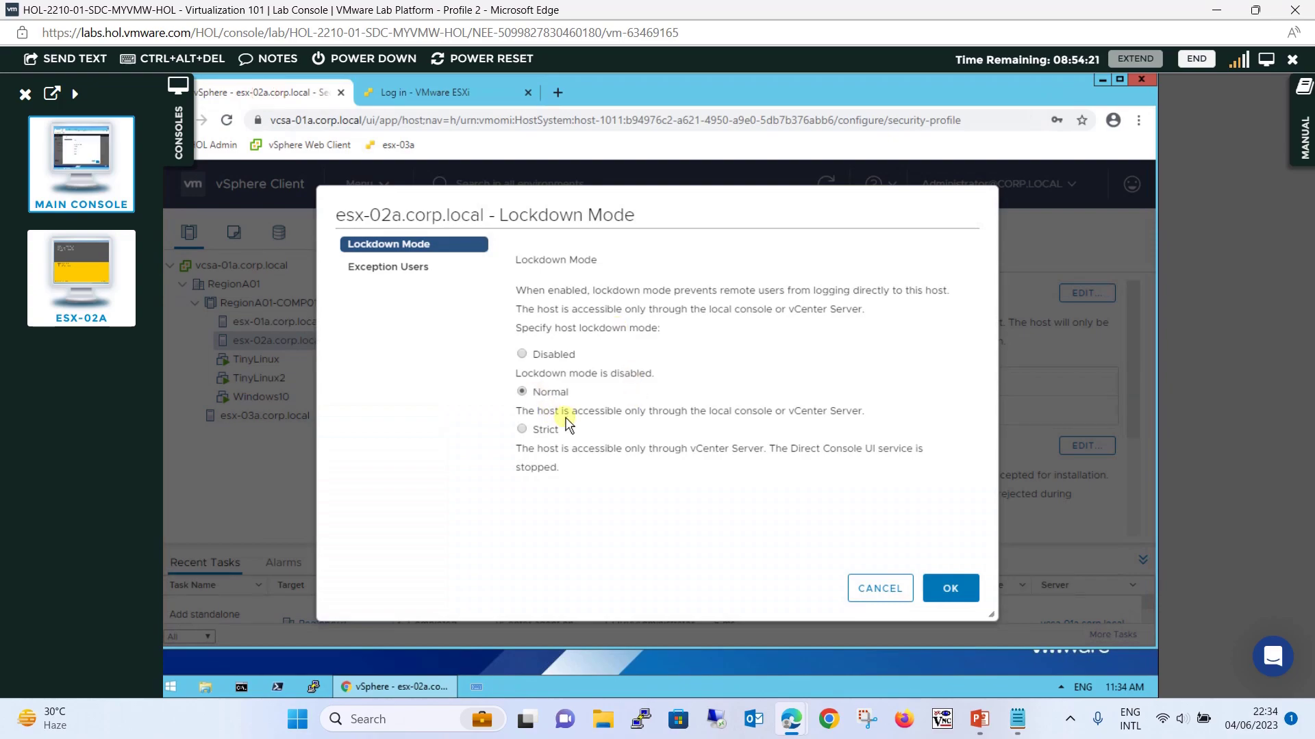
{"action": "left_click", "coordinate": [950, 591]}
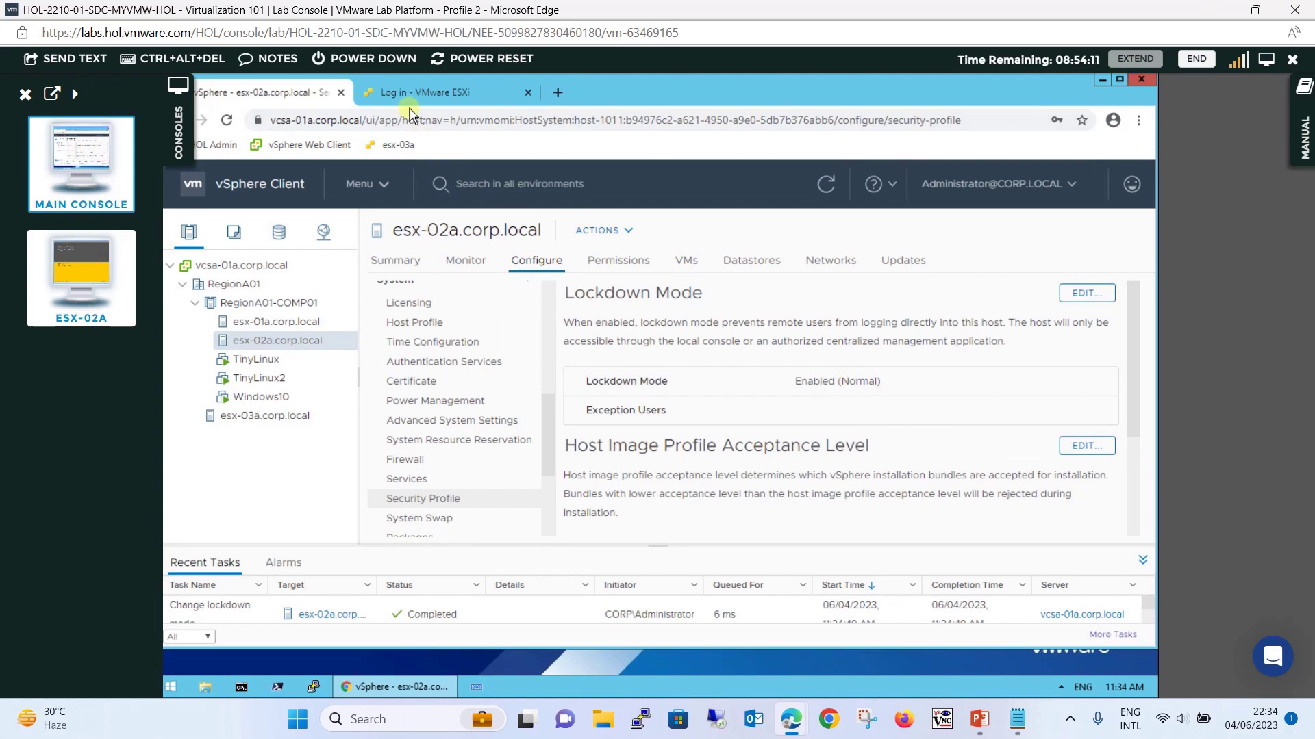
{"action": "left_click", "coordinate": [425, 93]}
Reload esx-02a's Host Client login page and try signing in as root with the root password
{"action": "left_click", "coordinate": [422, 120]}
{"action": "key", "text": "Return"}
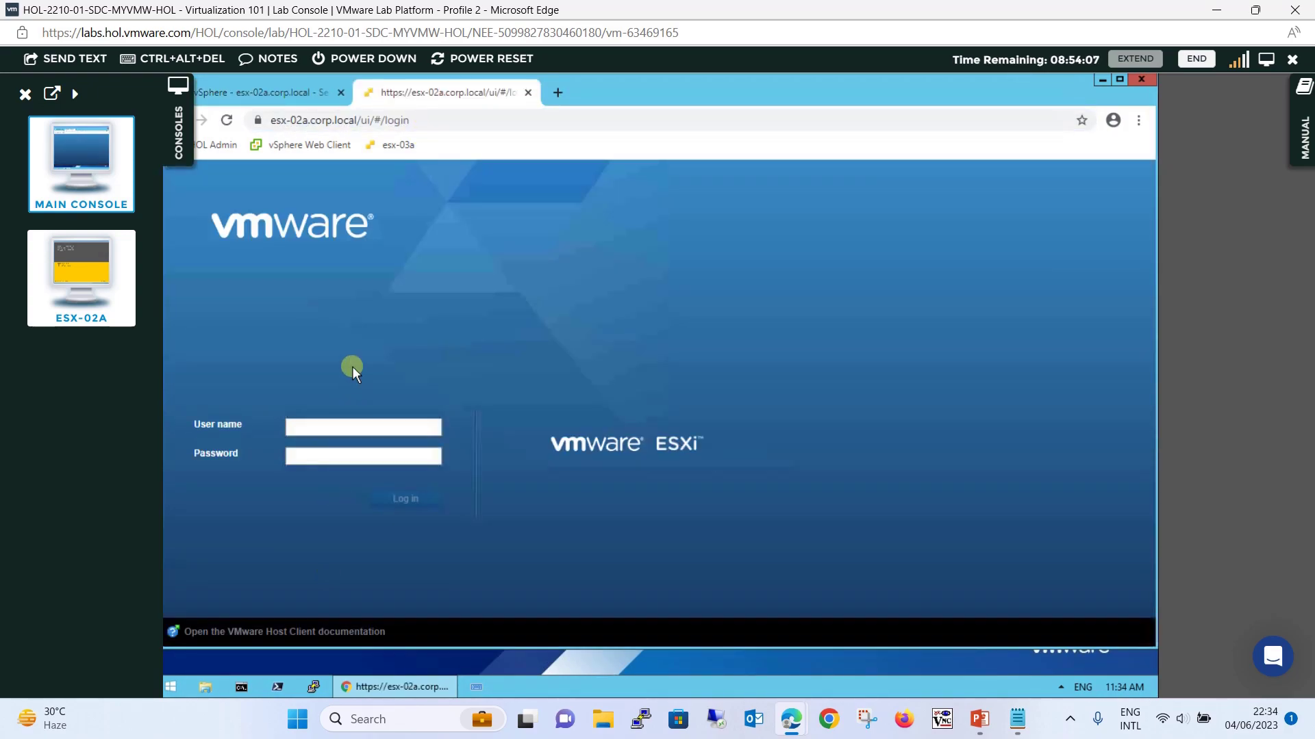
{"action": "left_click", "coordinate": [332, 426]}
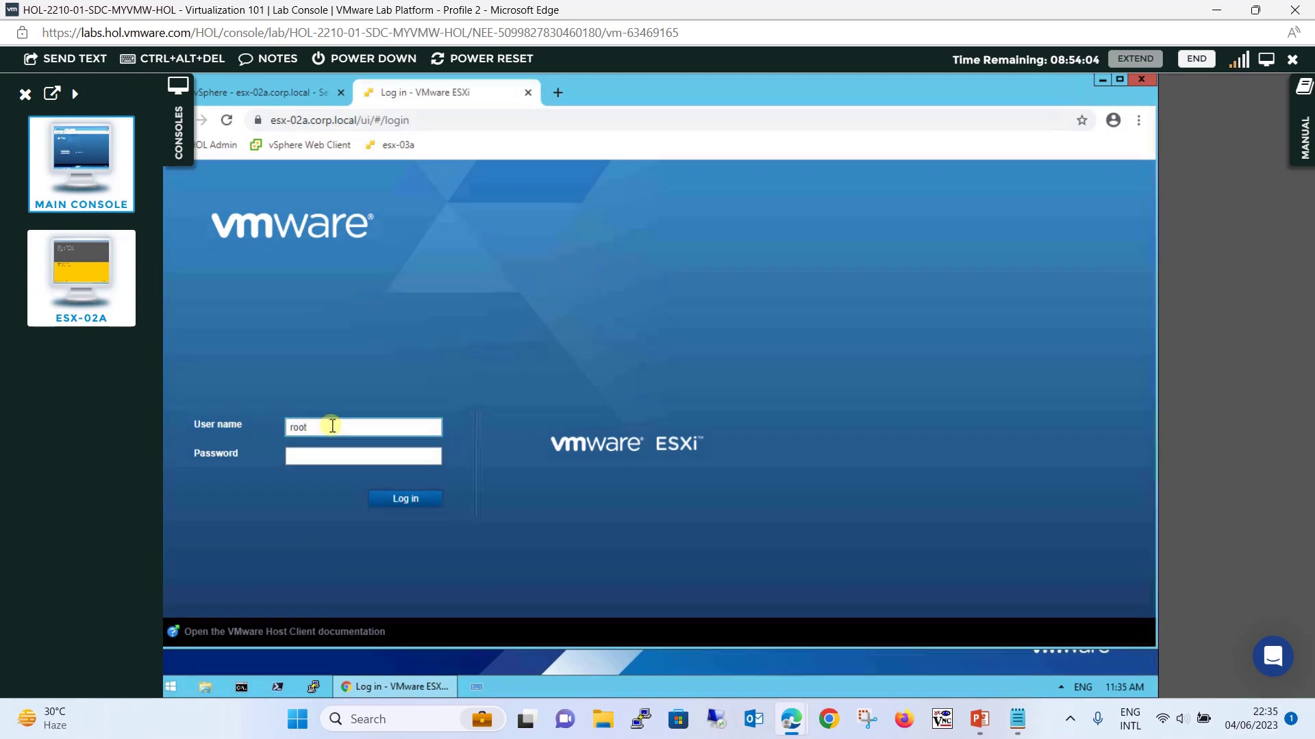
{"action": "key", "text": "Tab"}
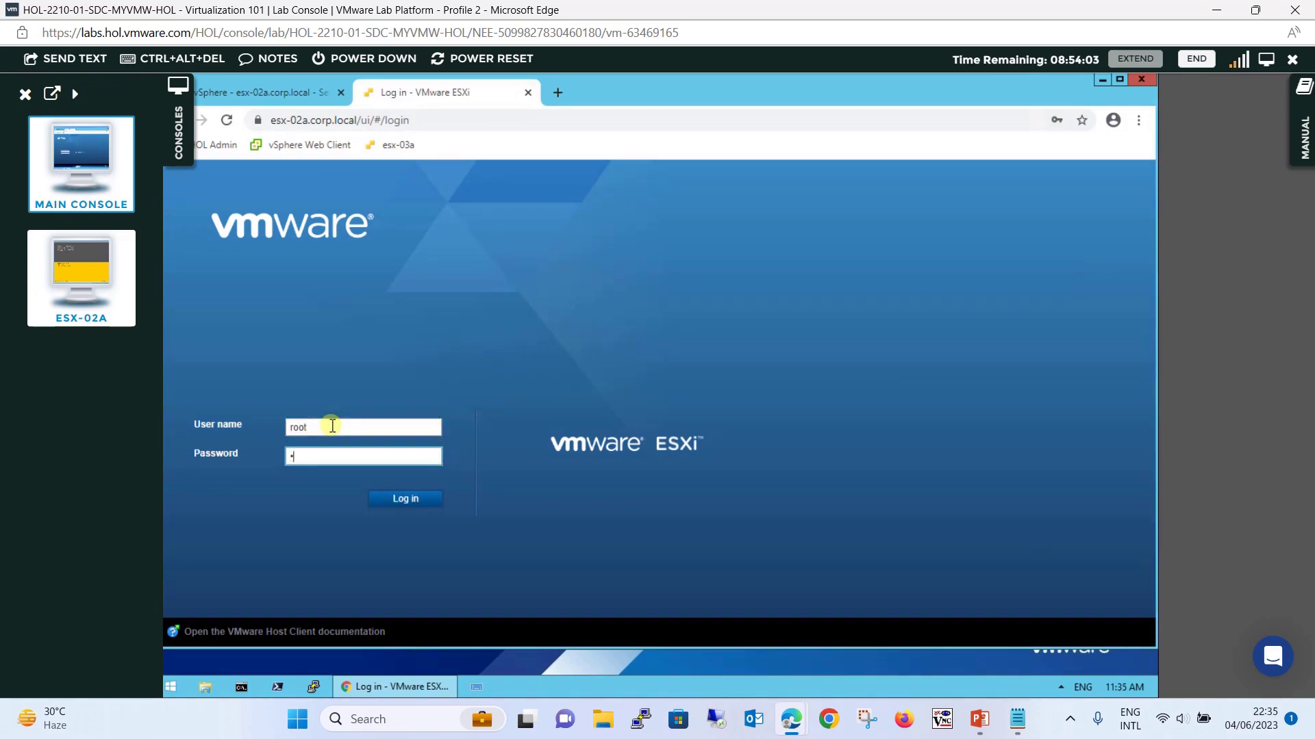
{"action": "key", "text": "Return"}
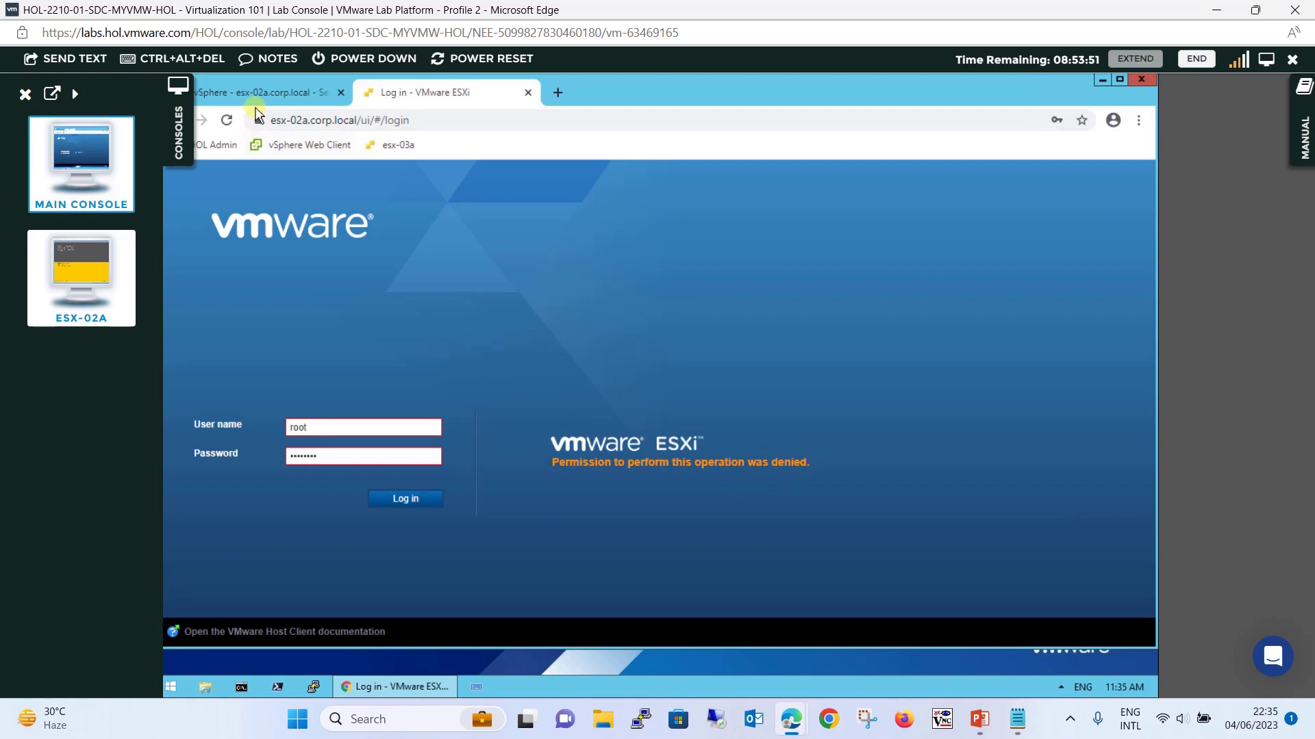
After the permission-denied error, return to the vSphere Client tab
{"action": "key", "text": "ctrl+Tab"}
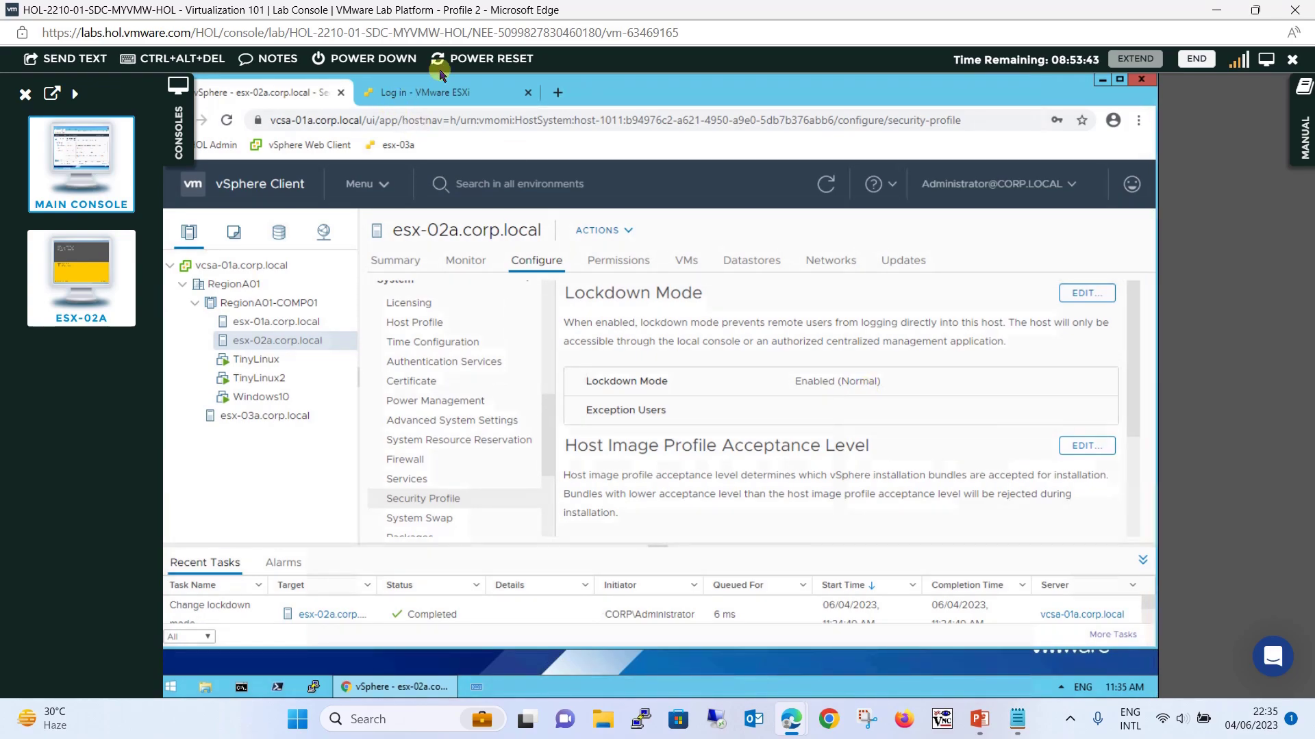
{"action": "left_click", "coordinate": [438, 92]}
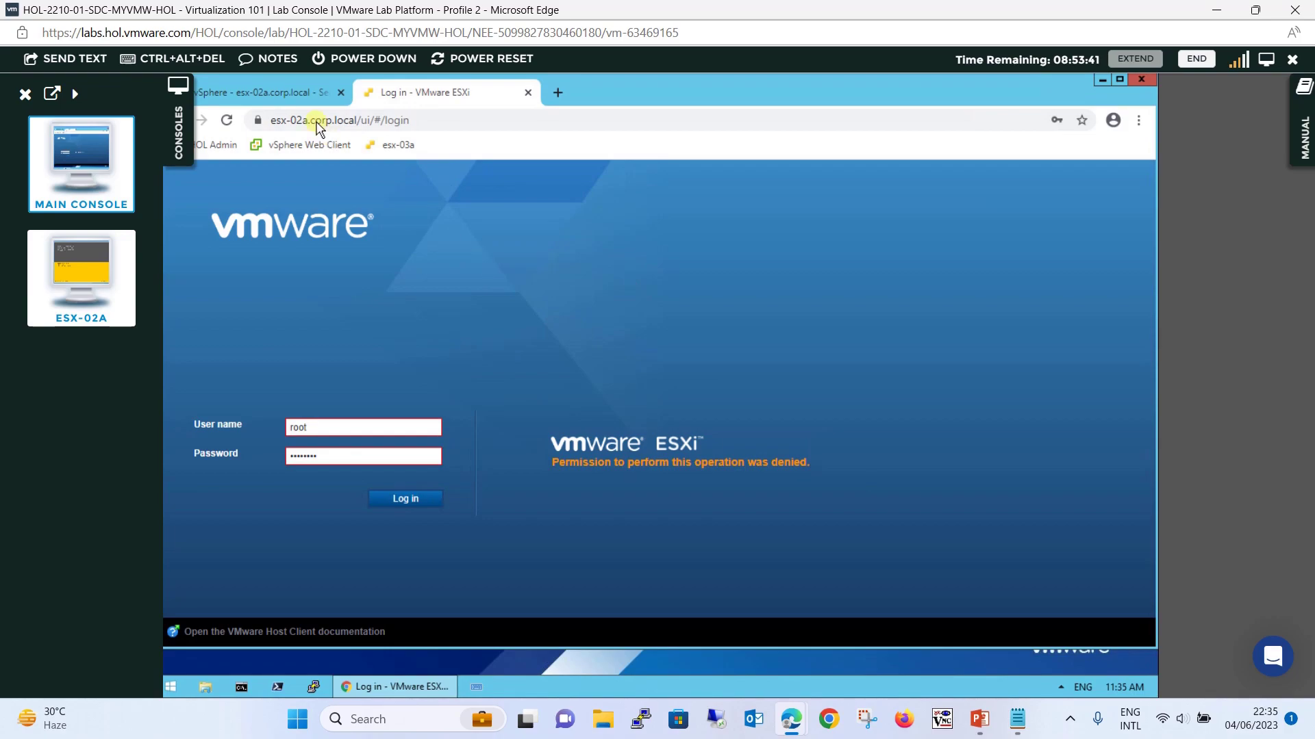
{"action": "left_click", "coordinate": [293, 101]}
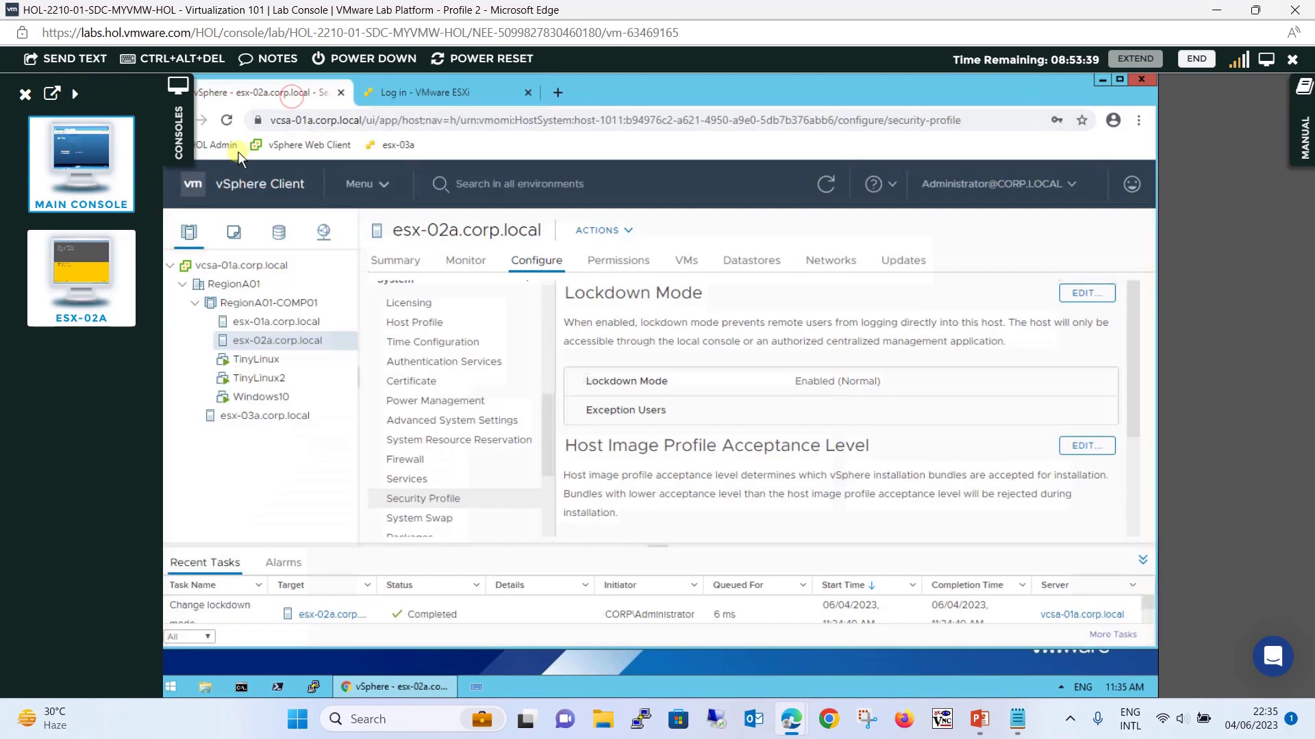
Log in as root at esx-02a's local DCUI console, log back out, and return to the main console
{"action": "left_click", "coordinate": [81, 278]}
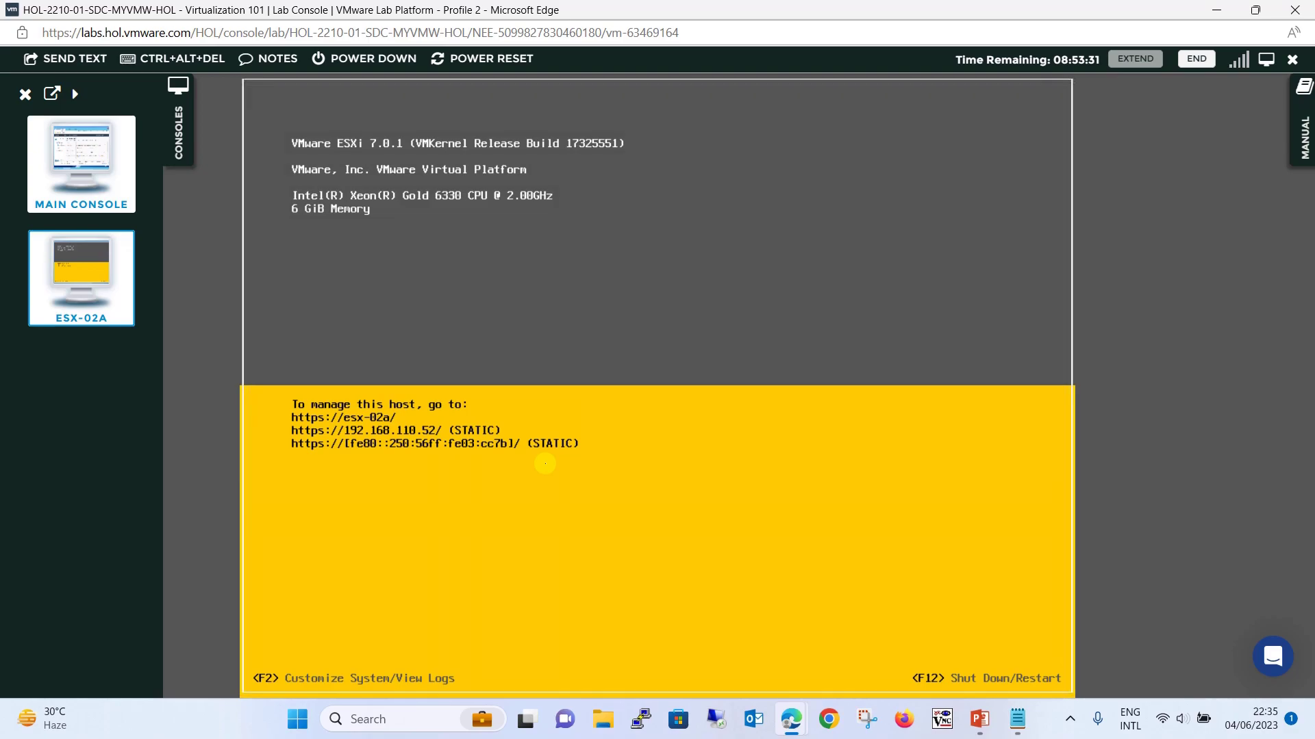
{"action": "key", "text": "F2"}
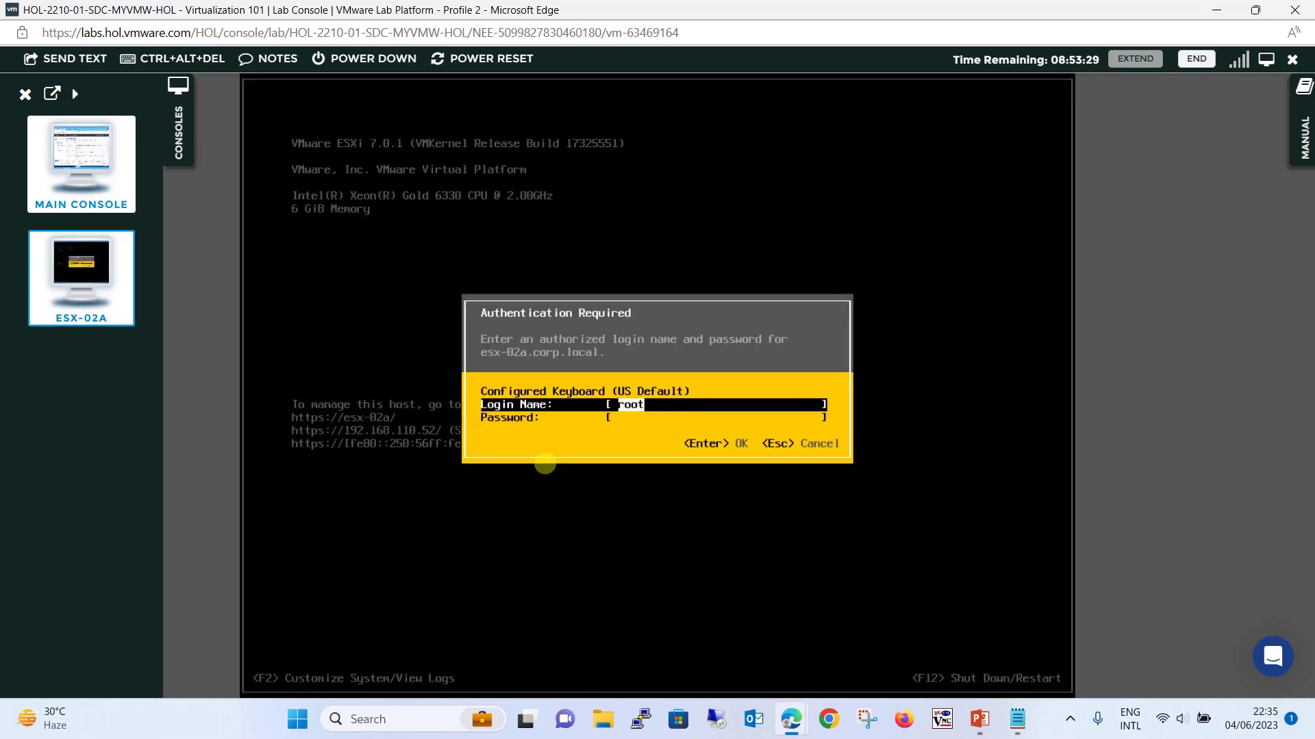
{"action": "key", "text": "Tab"}
{"action": "type", "text": "****"}
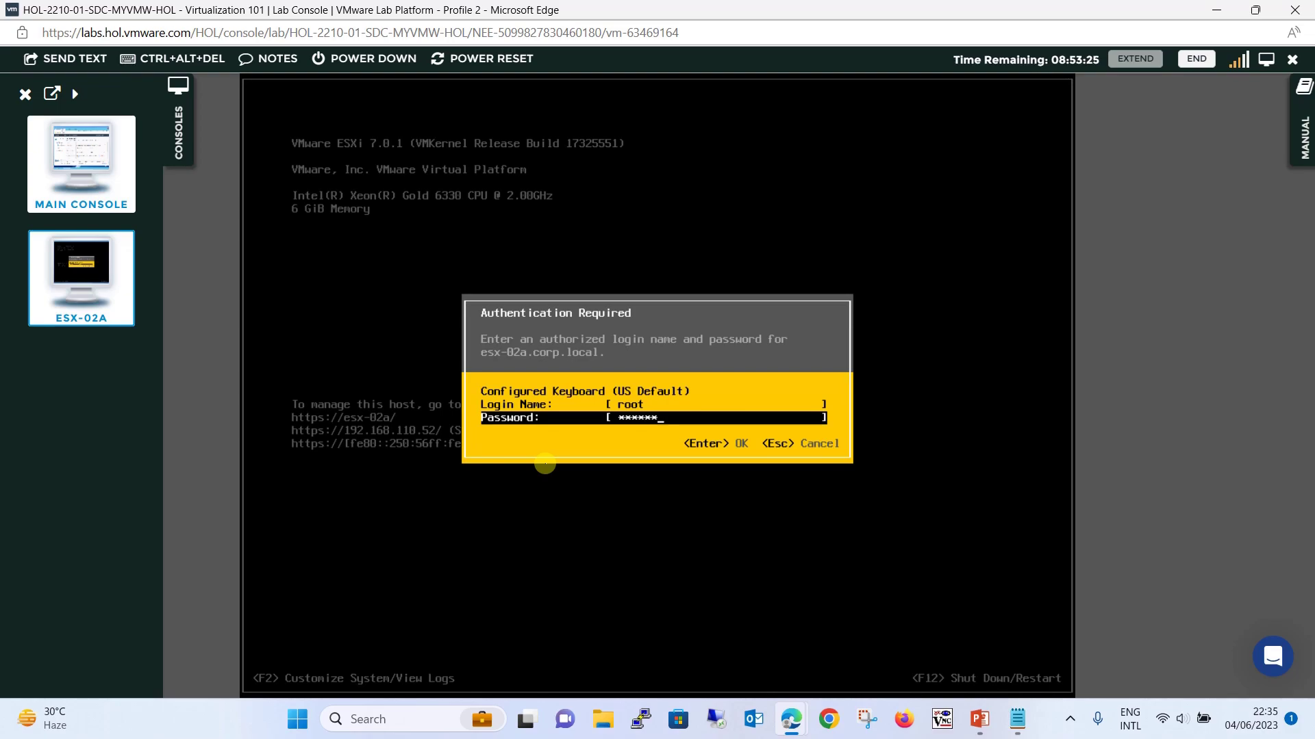
{"action": "key", "text": "Return"}
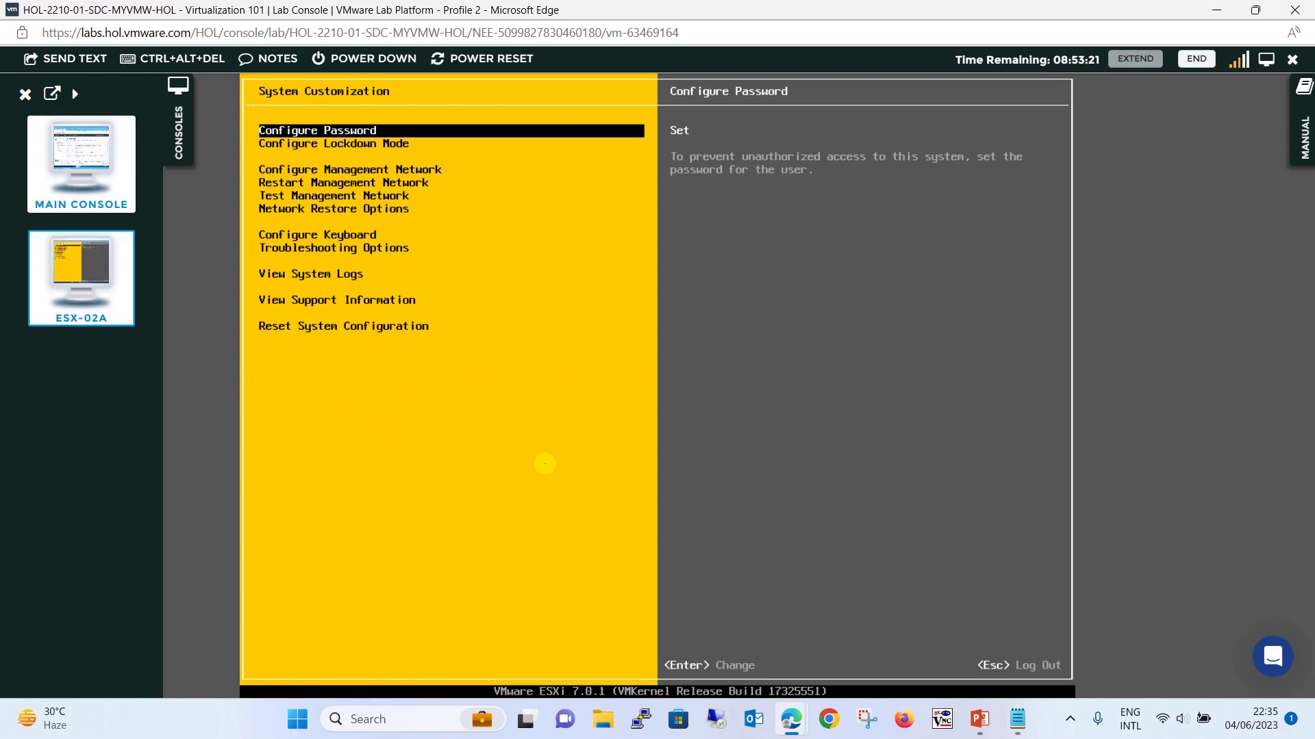
{"action": "key", "text": "Escape"}
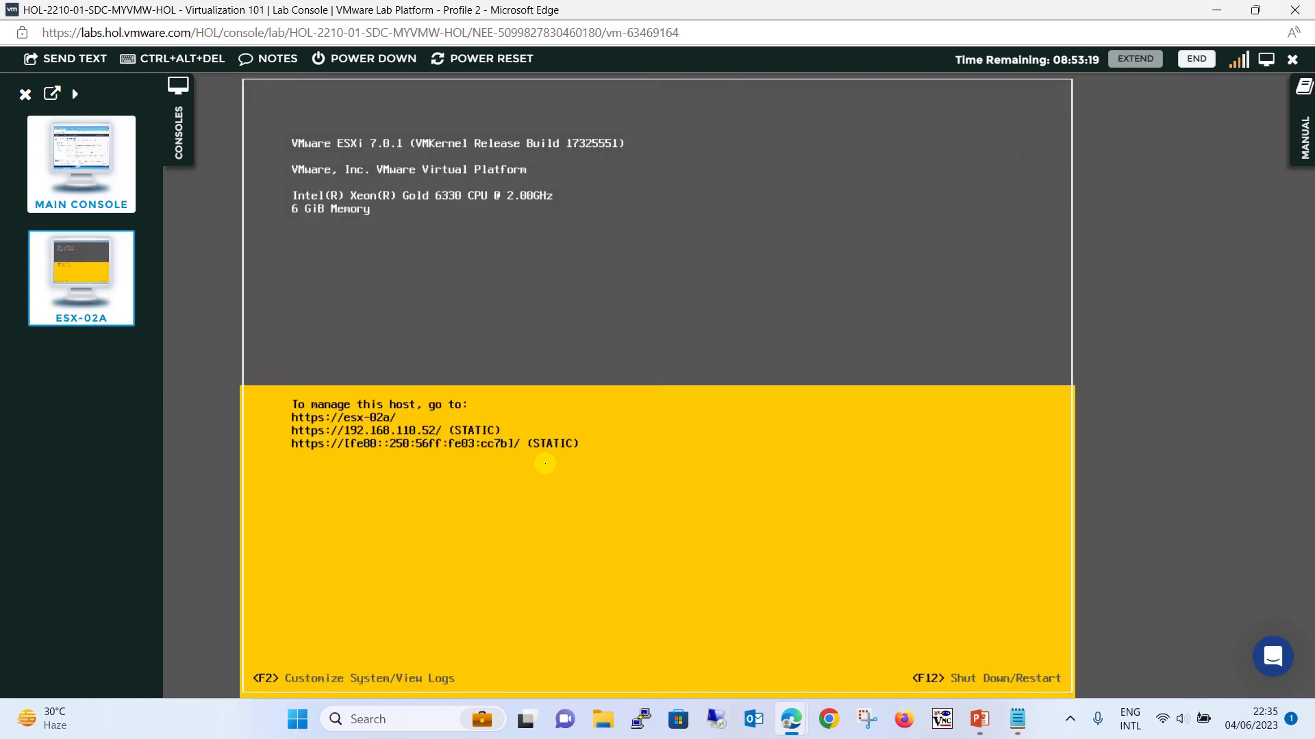
{"action": "left_click", "coordinate": [49, 182]}
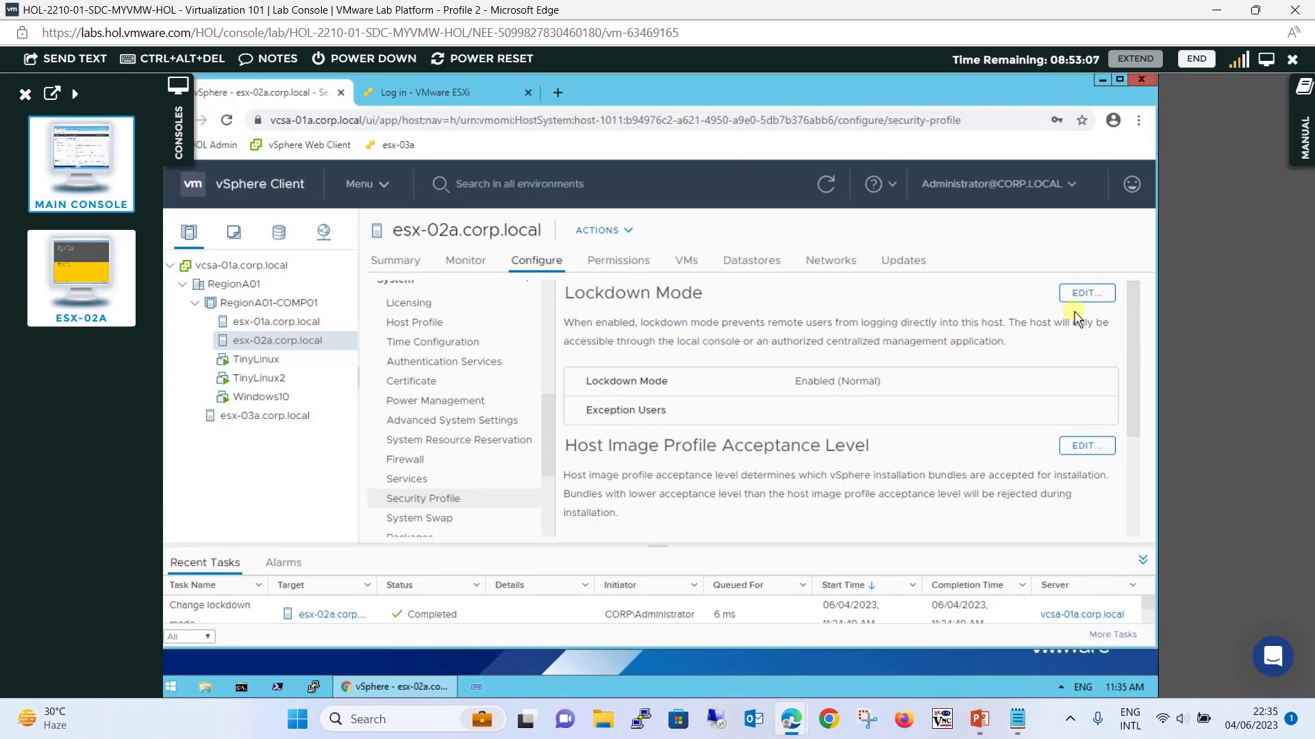
Change esx-02a's lockdown mode from Normal to Strict, then go to its ESXi login tab
{"action": "left_click", "coordinate": [1087, 293]}
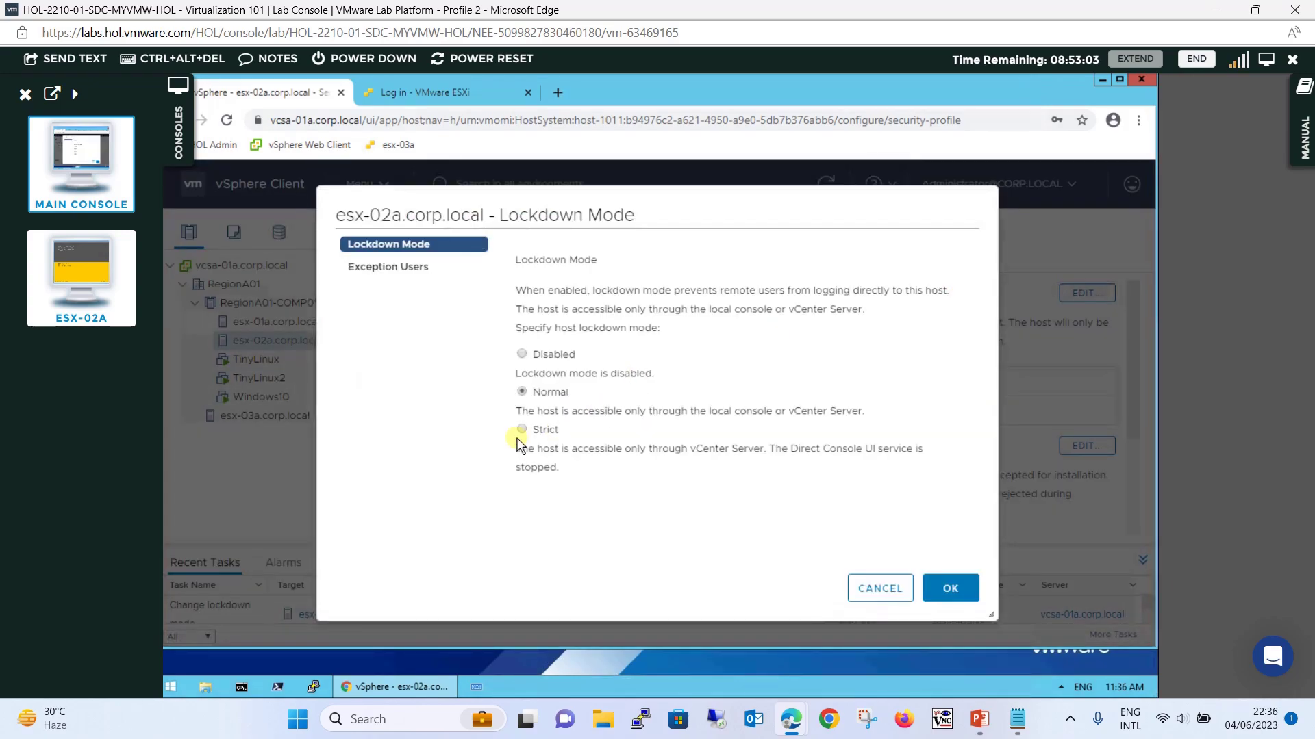
{"action": "left_click", "coordinate": [521, 430]}
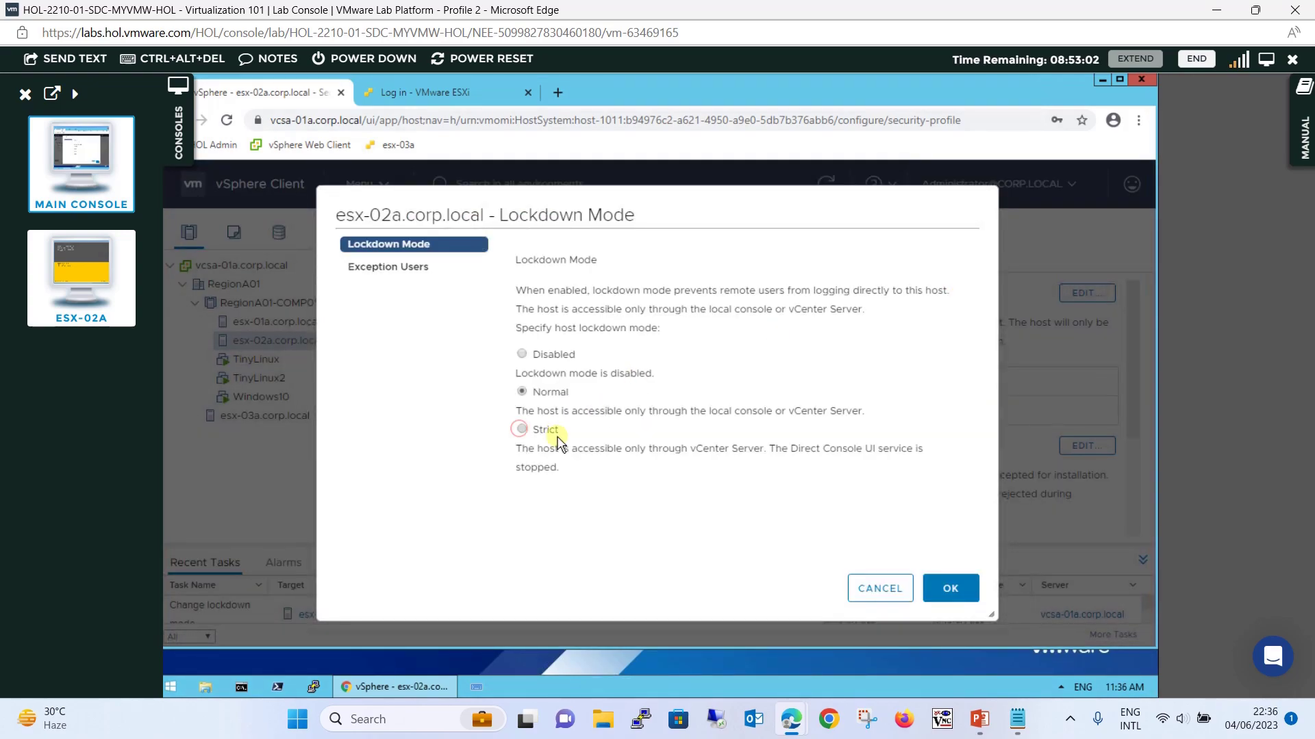
{"action": "left_click", "coordinate": [935, 596]}
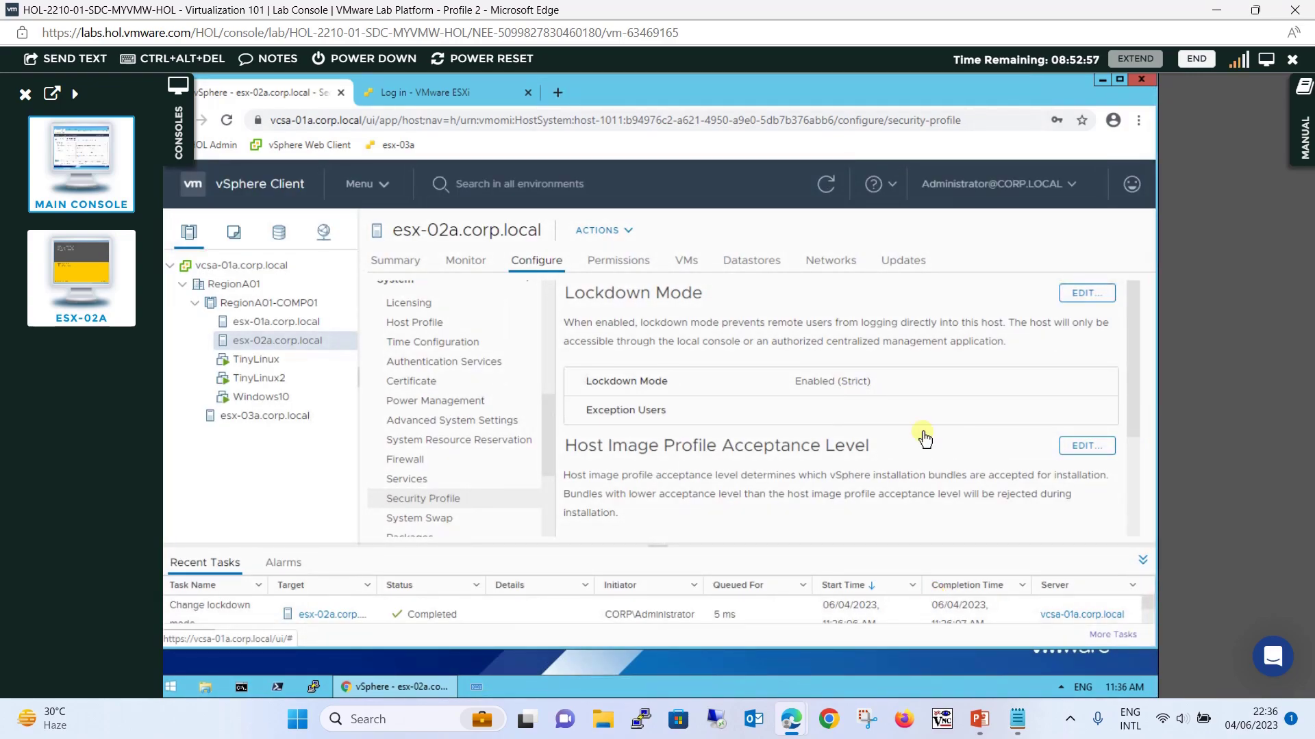
{"action": "left_click", "coordinate": [444, 95]}
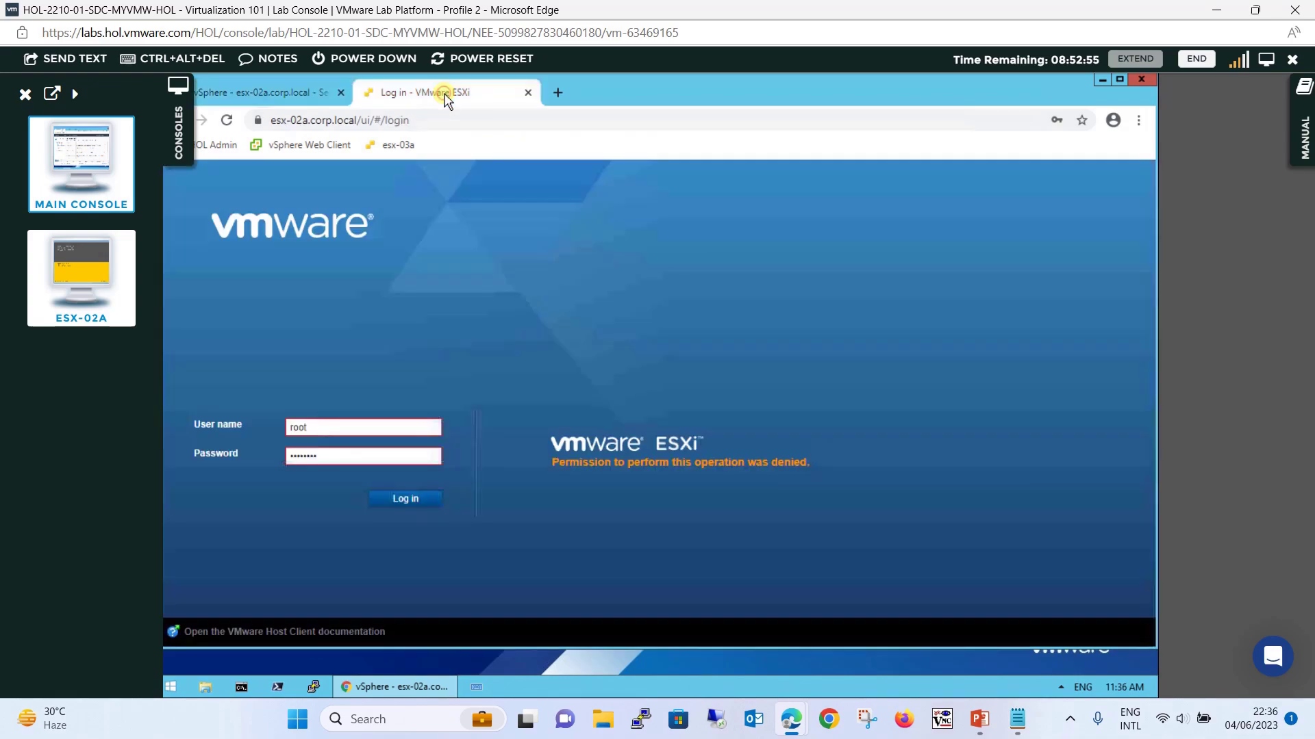
Retry the root Host Client login with the corrected password, get denied, and return to vSphere
{"action": "double_click", "coordinate": [336, 453]}
{"action": "type", "text": "VMware"}
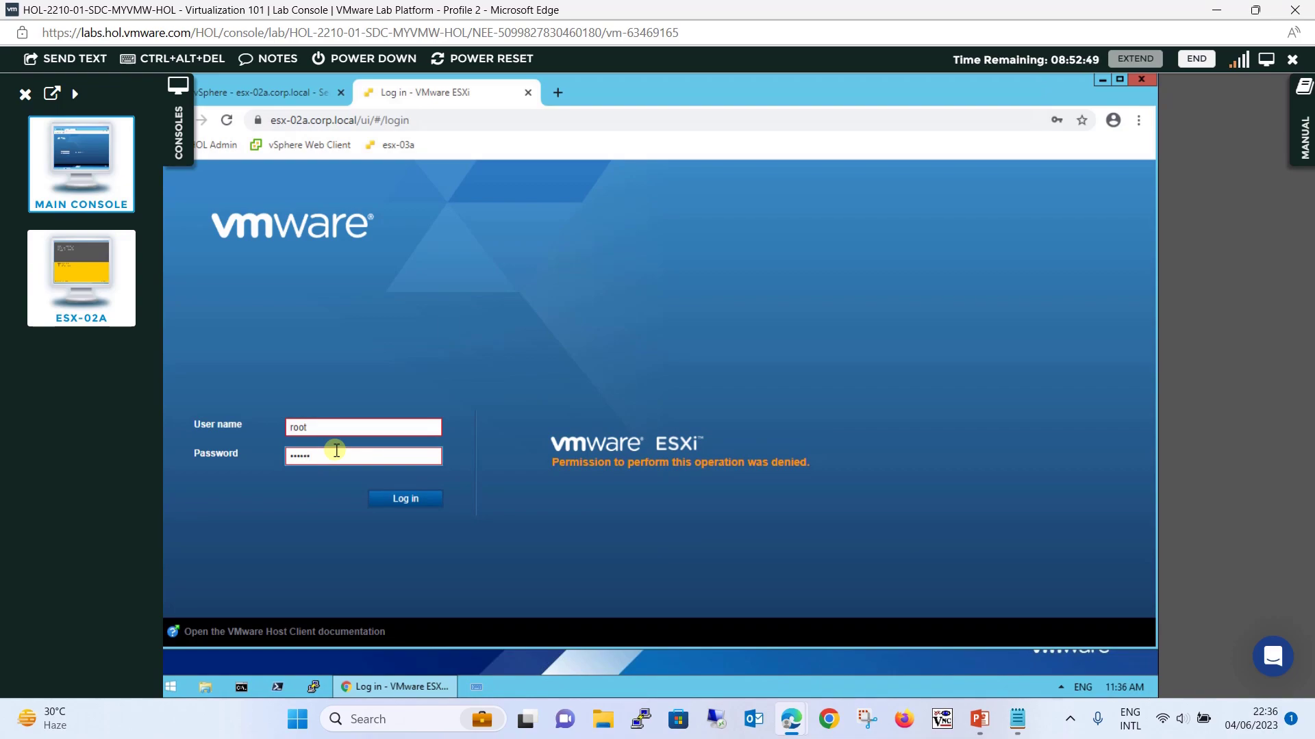
{"action": "left_click", "coordinate": [400, 502]}
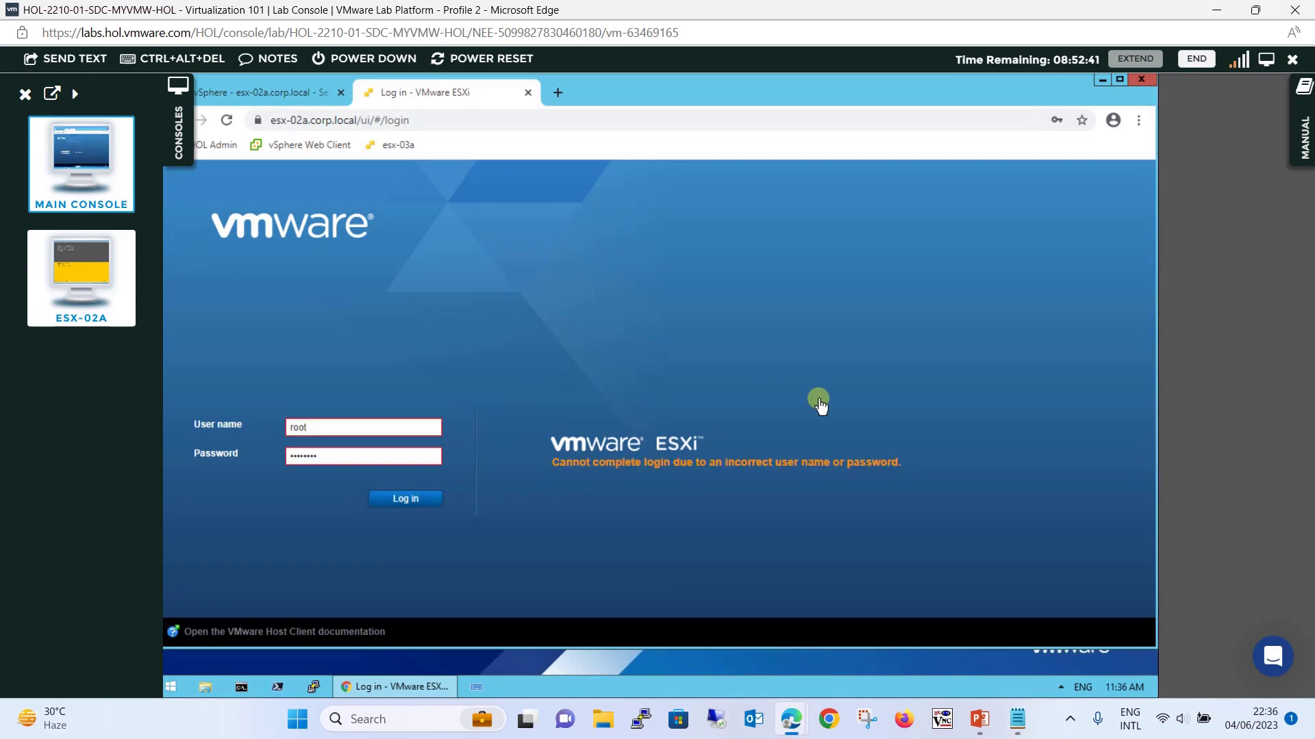
{"action": "double_click", "coordinate": [413, 457]}
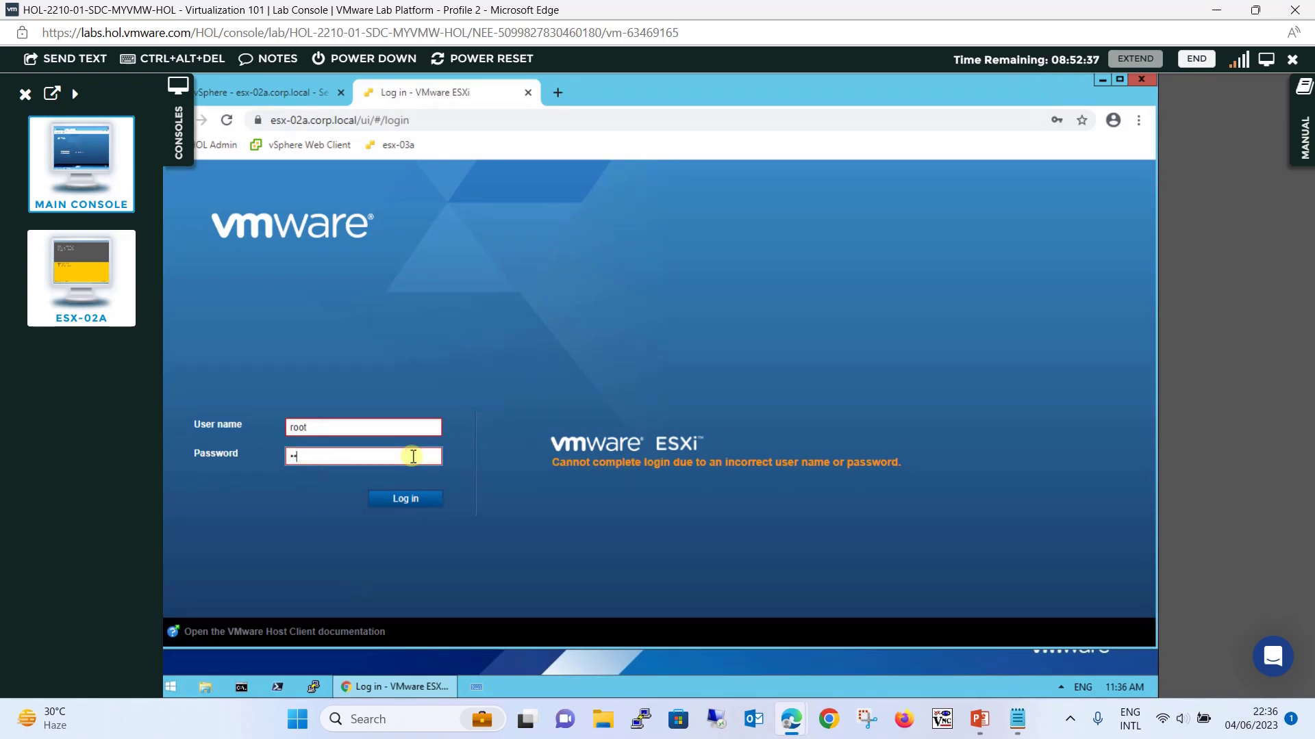
{"action": "key", "text": "Return"}
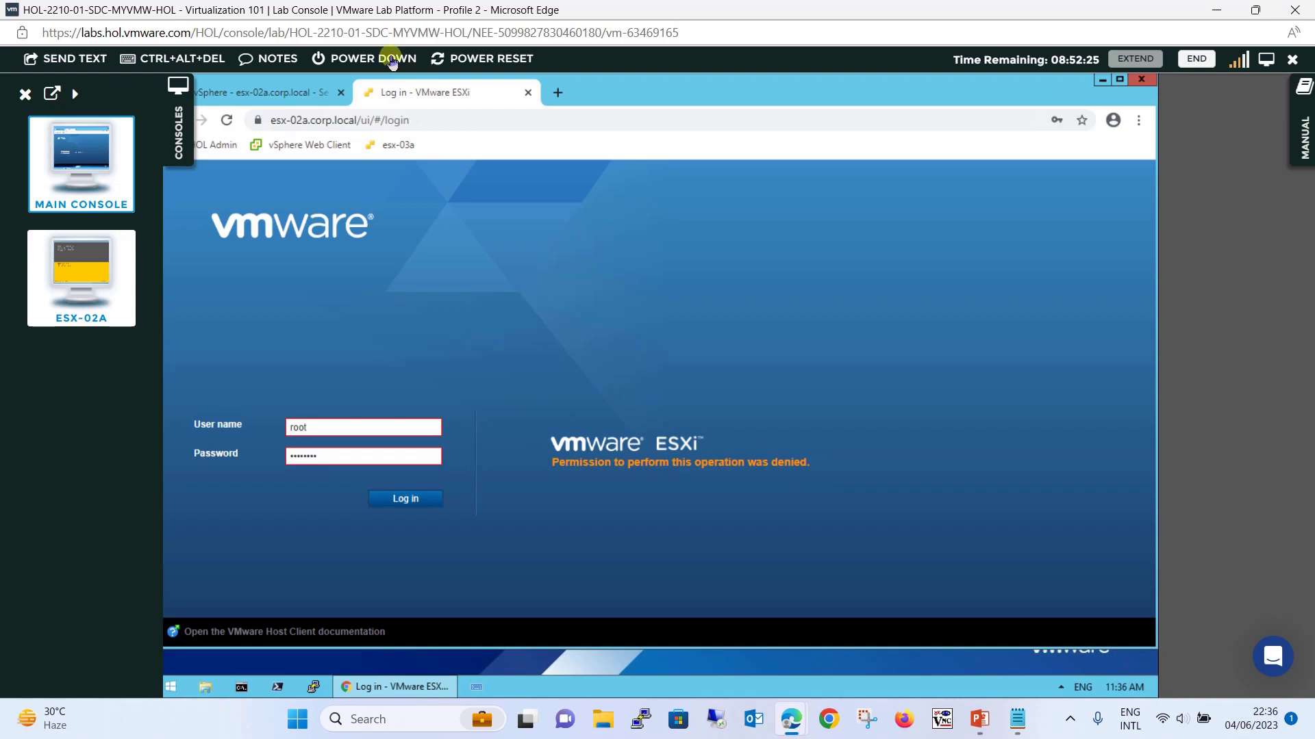
{"action": "left_click", "coordinate": [281, 96]}
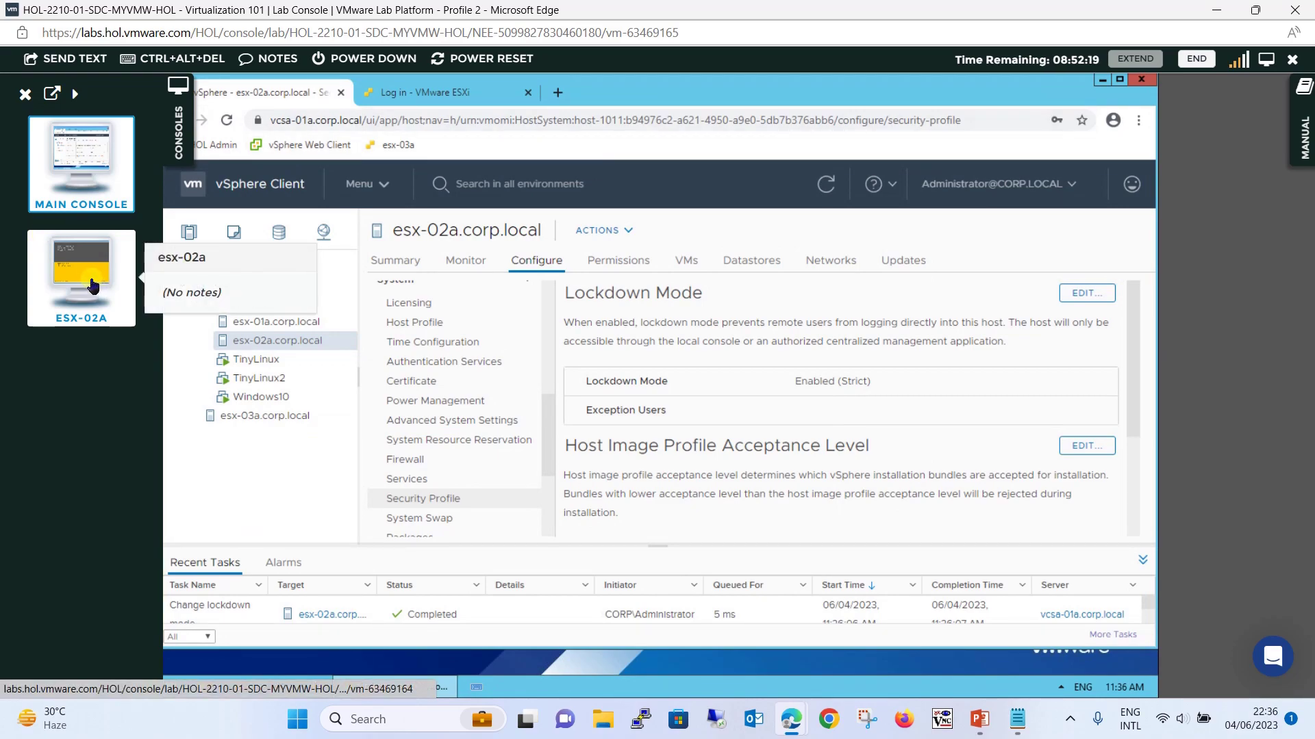
Attempt F2 login on esx-02a's console, dismiss Authentication Denied, and restore the full-width main console
{"action": "left_click", "coordinate": [89, 280]}
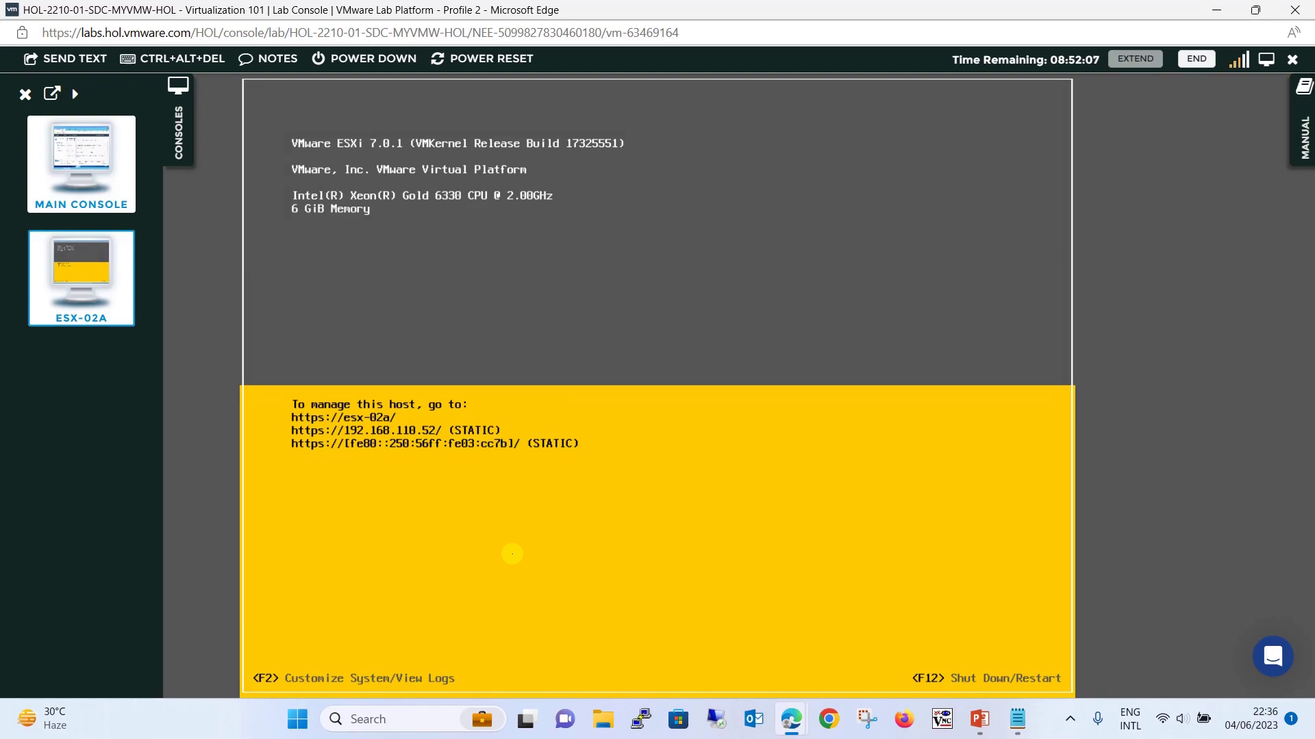
{"action": "key", "text": "F2"}
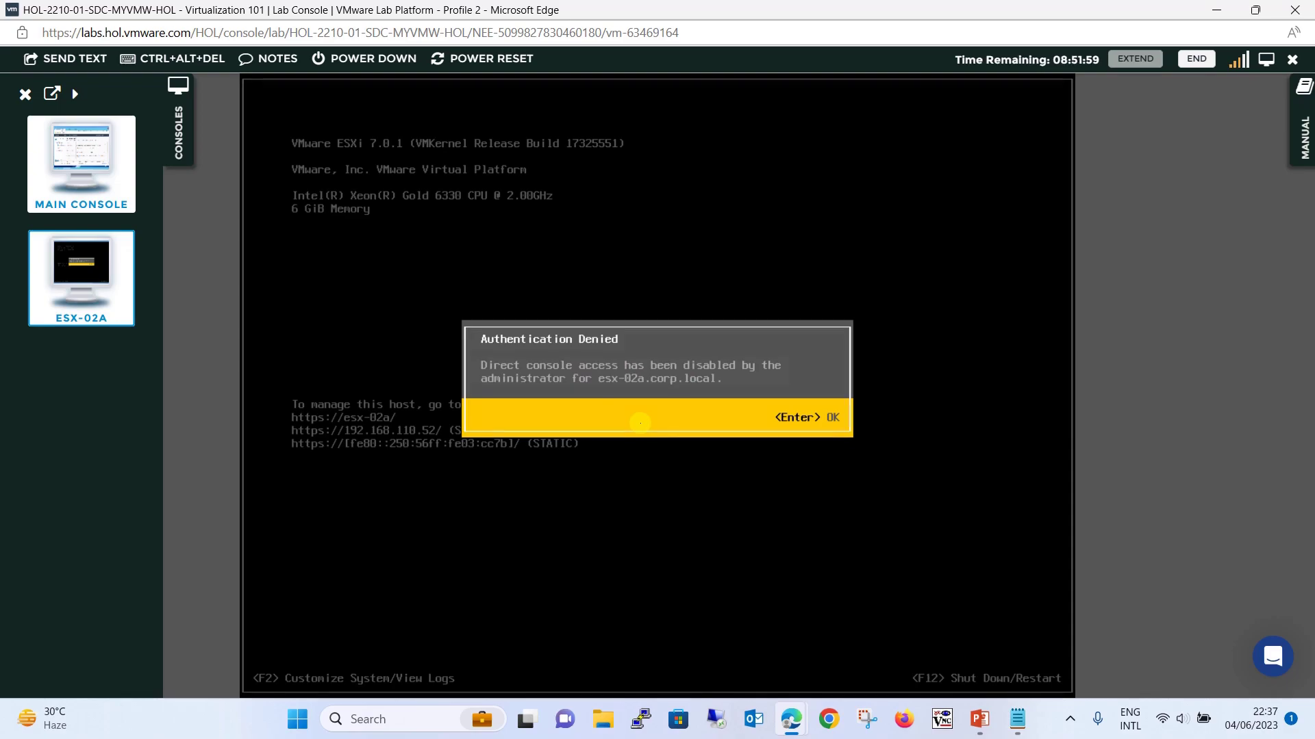
{"action": "key", "text": "Return"}
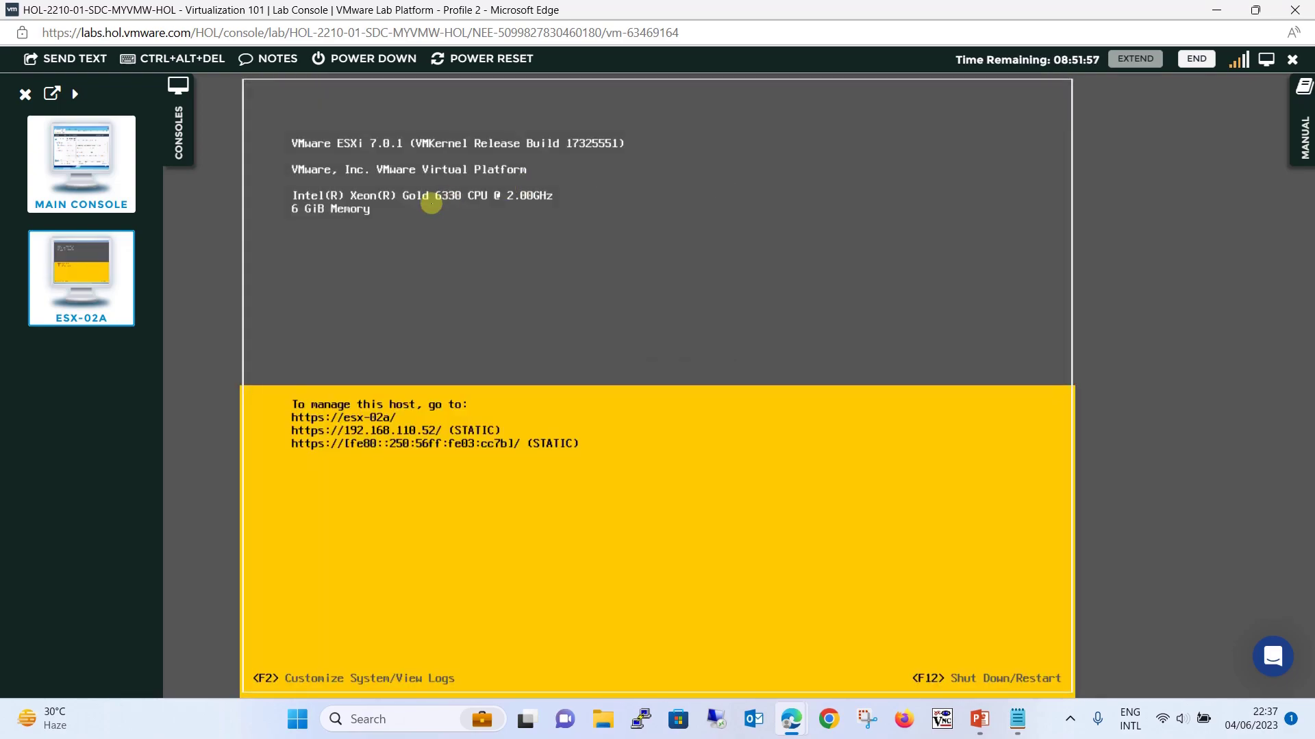
{"action": "left_click", "coordinate": [55, 180]}
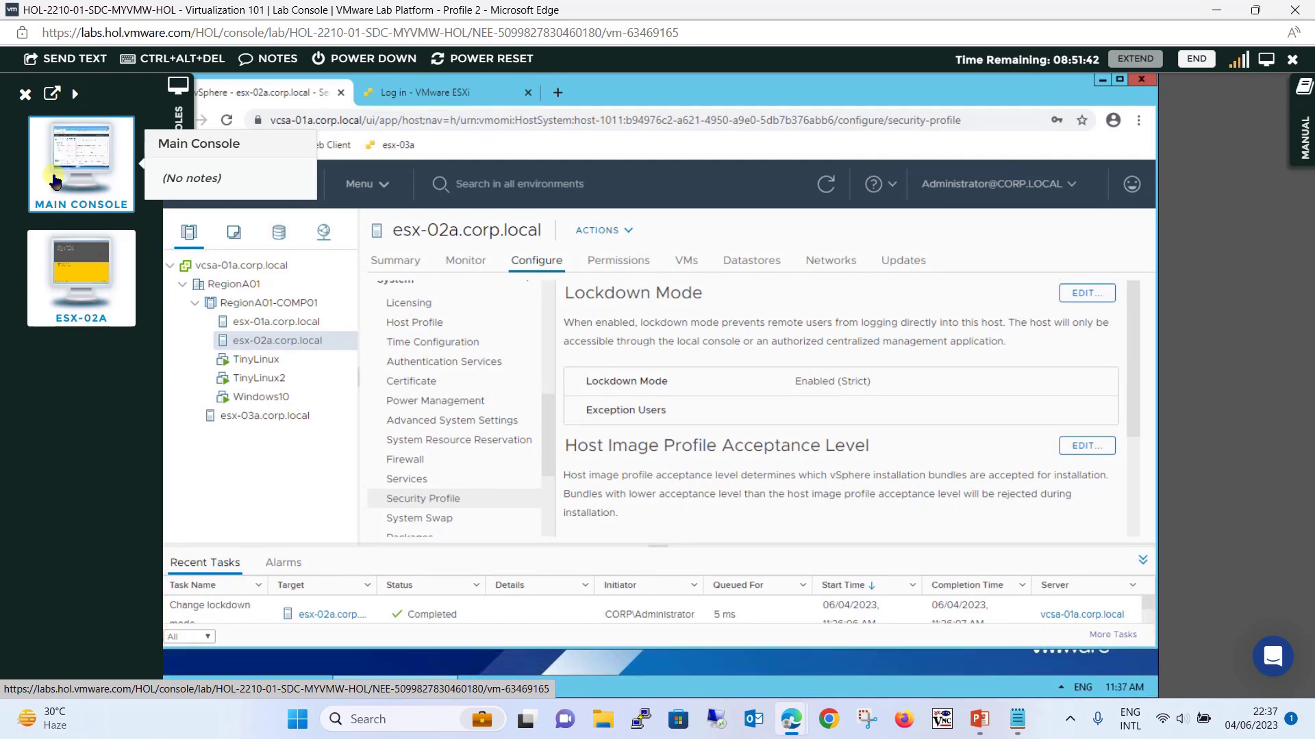
{"action": "left_click", "coordinate": [25, 96]}
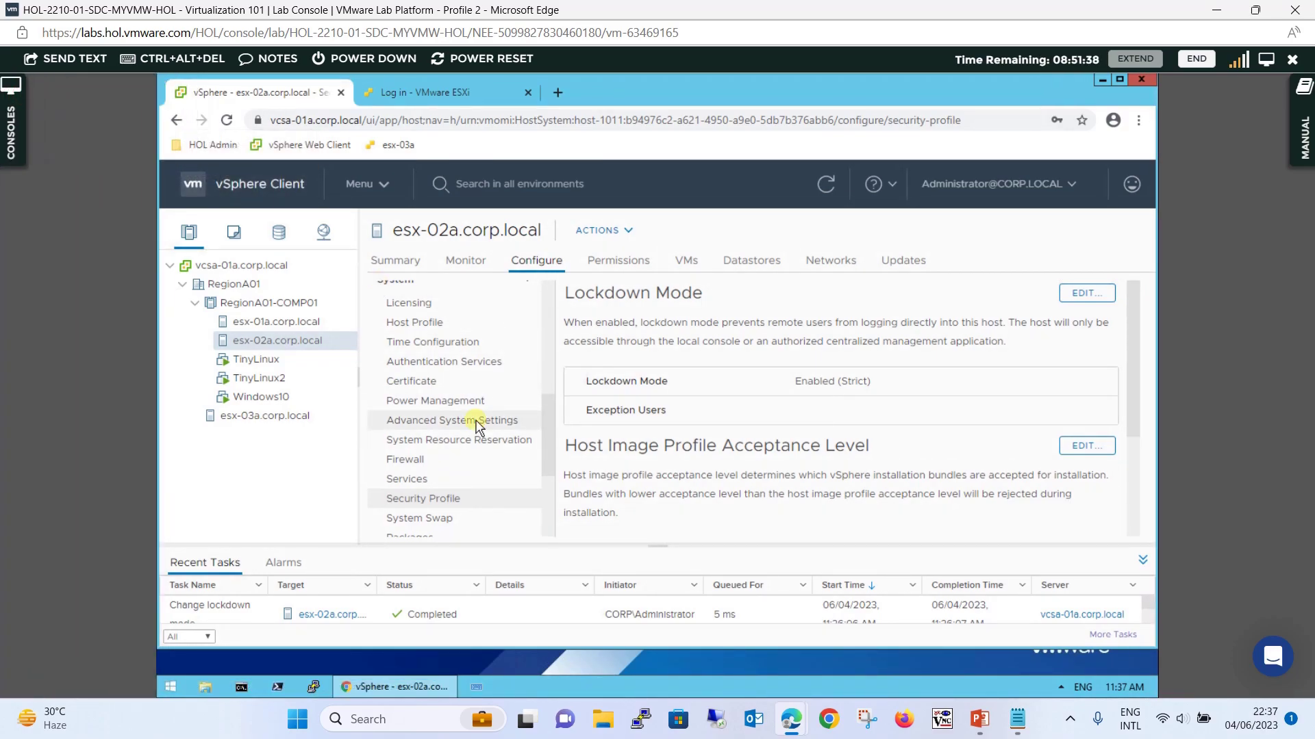